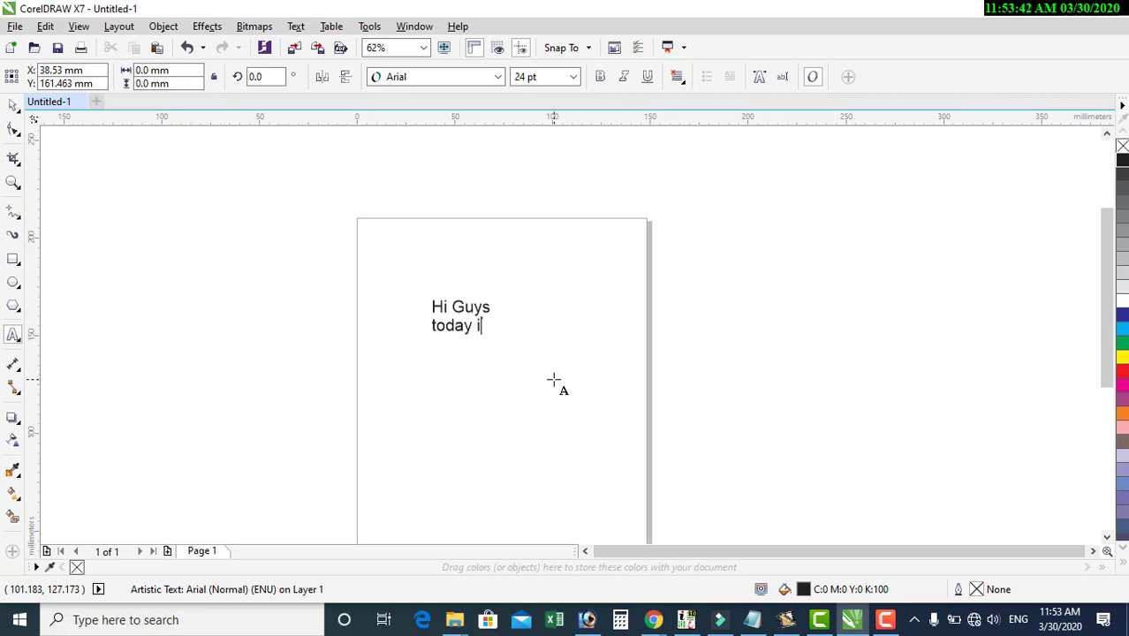
Complete the artistic text to read "Hi Guys today I will show you how to make single color bill book in urdu lets see"
type("w")
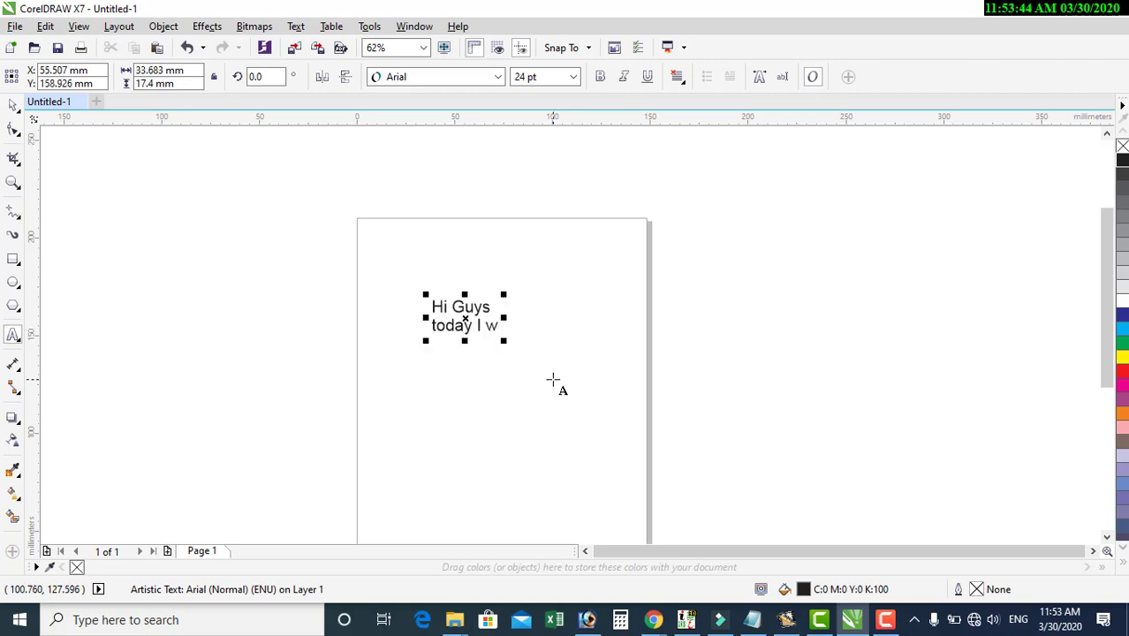
left_click(554, 378)
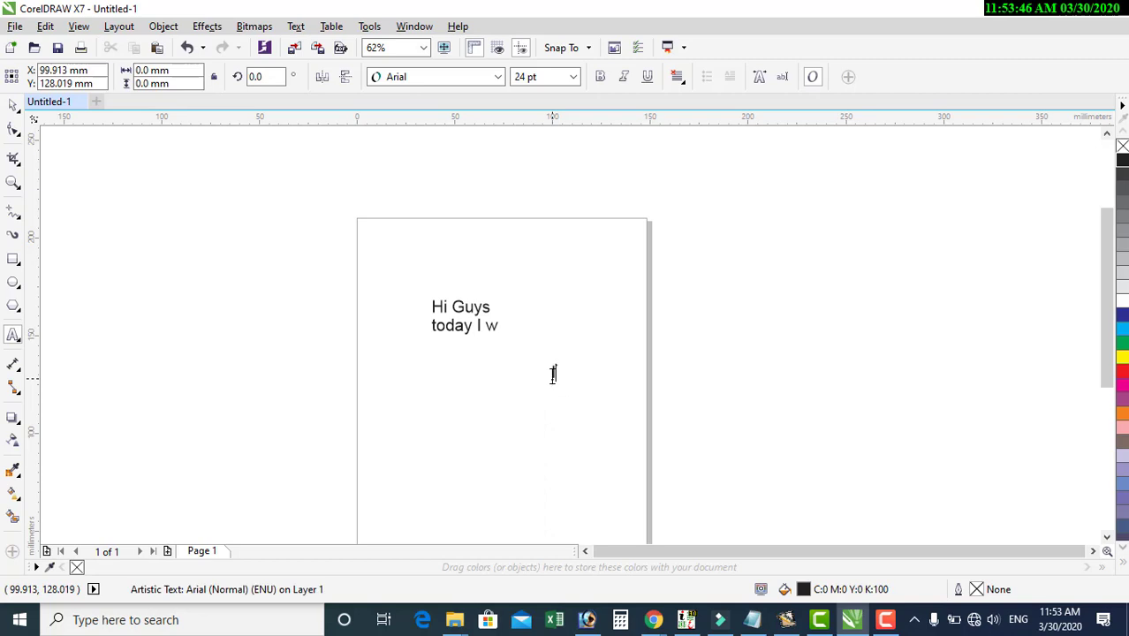
scroll(553, 374, "up", 3)
key("Escape")
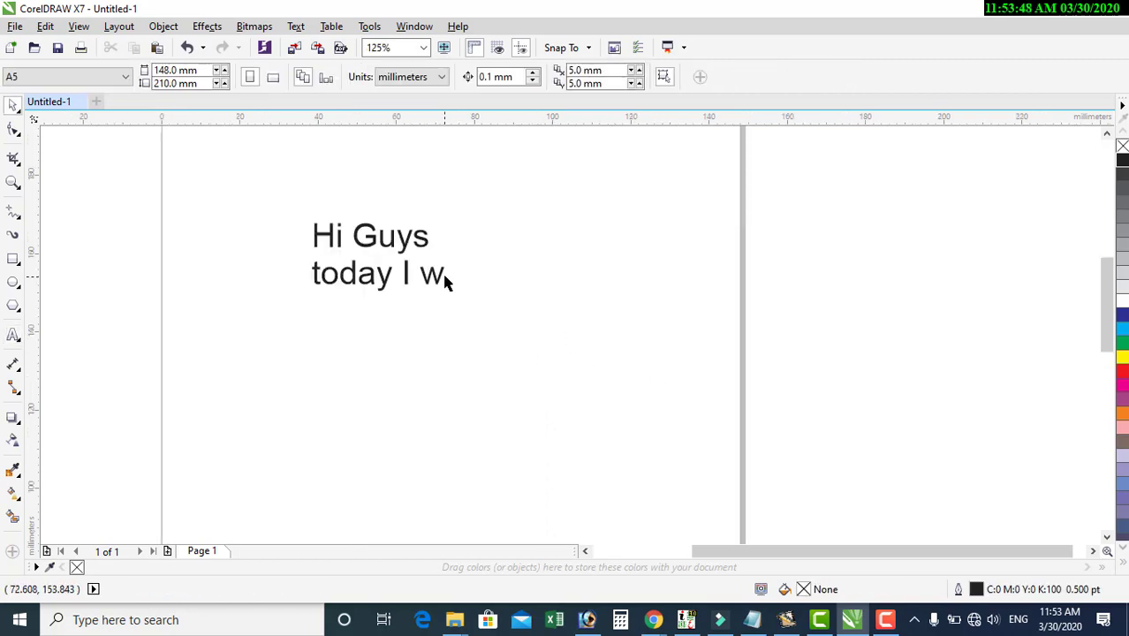
left_click(445, 274)
type("il")
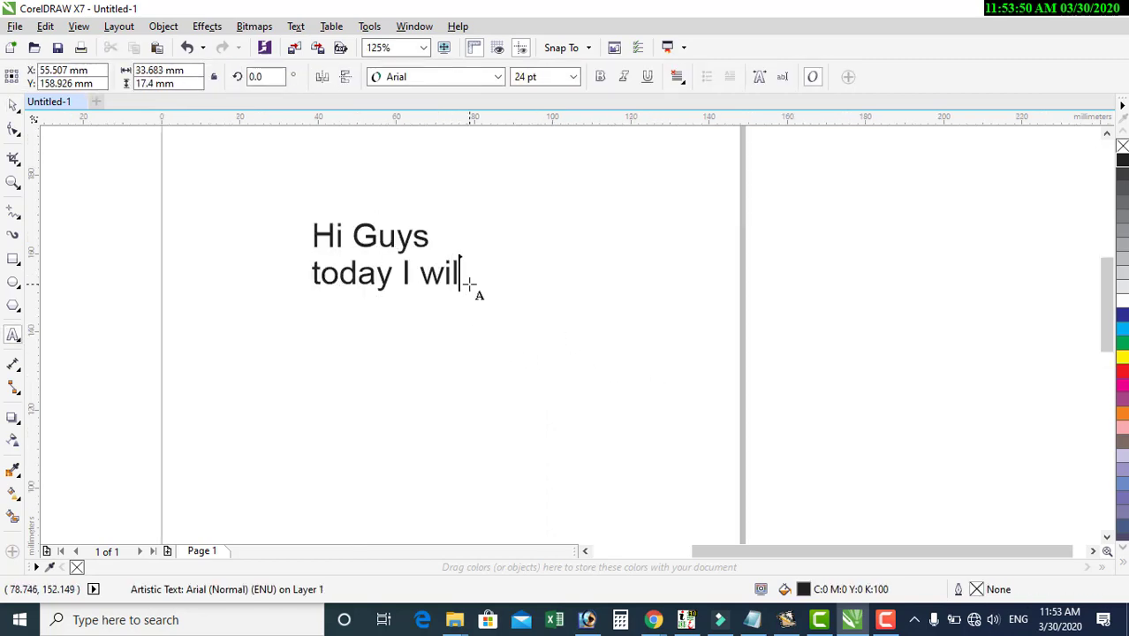
type("l show you ")
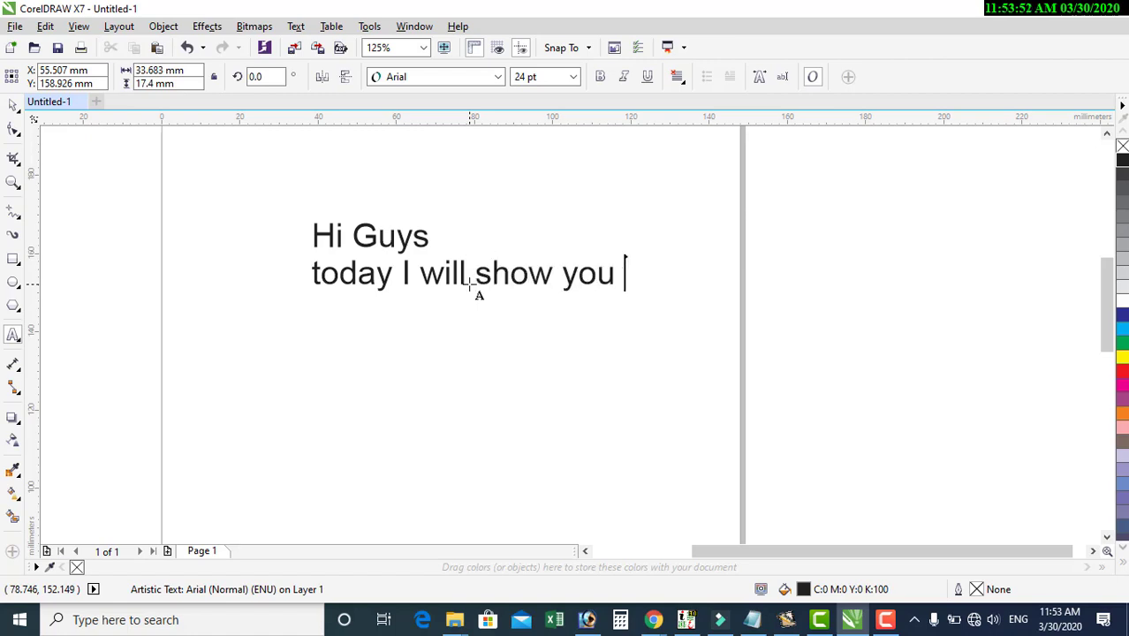
type("how to make ")
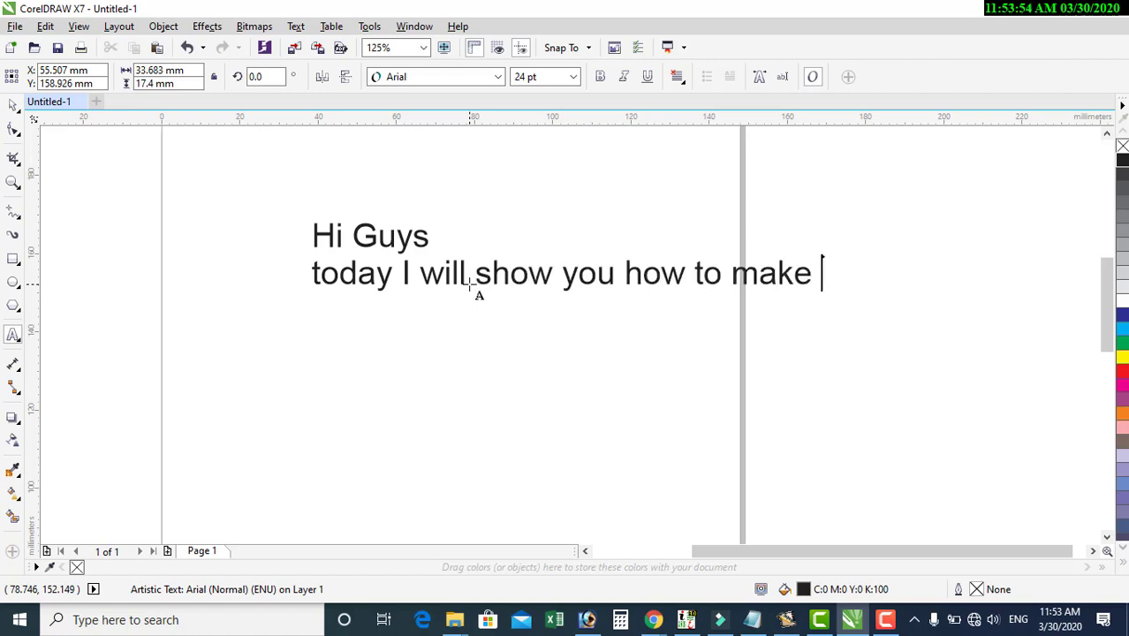
type("sin")
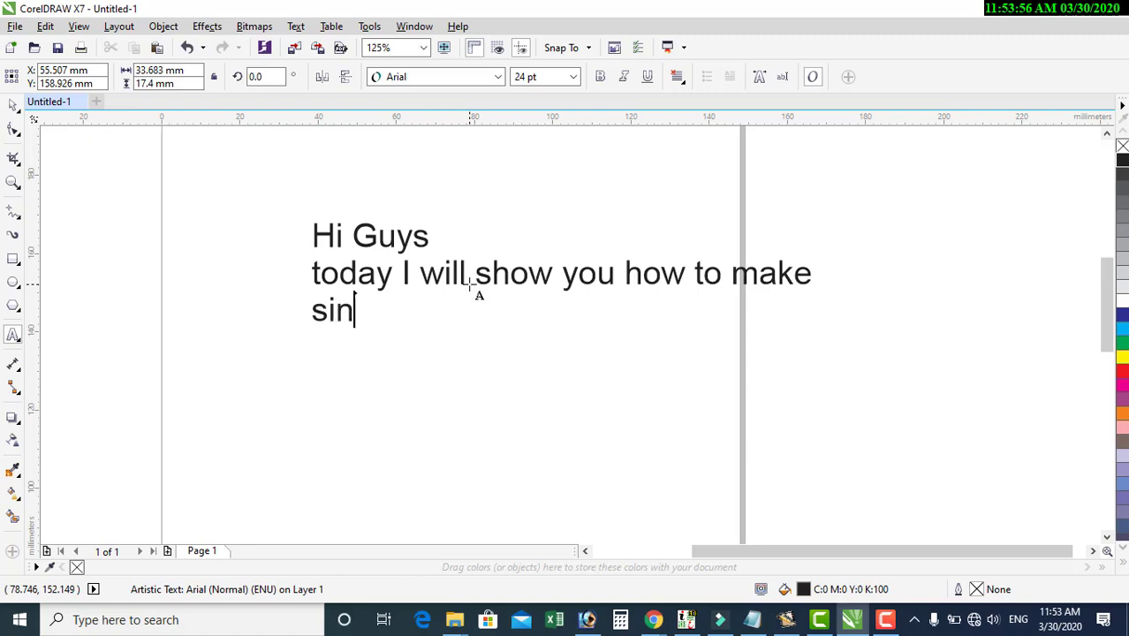
type("gle color")
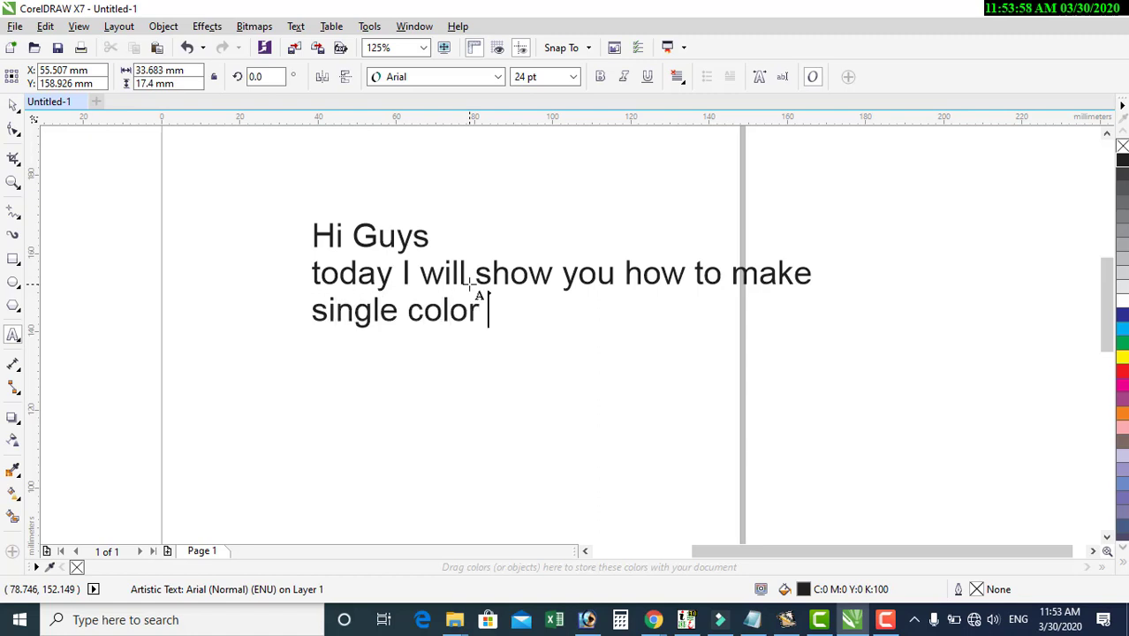
type(" bill bo")
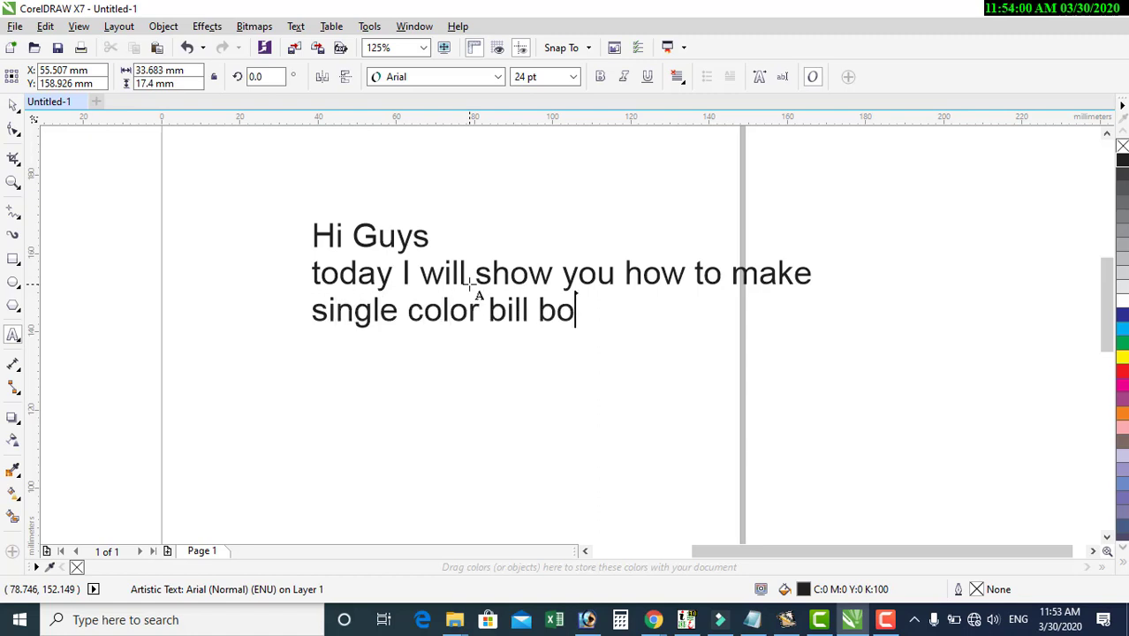
type("ok in ur")
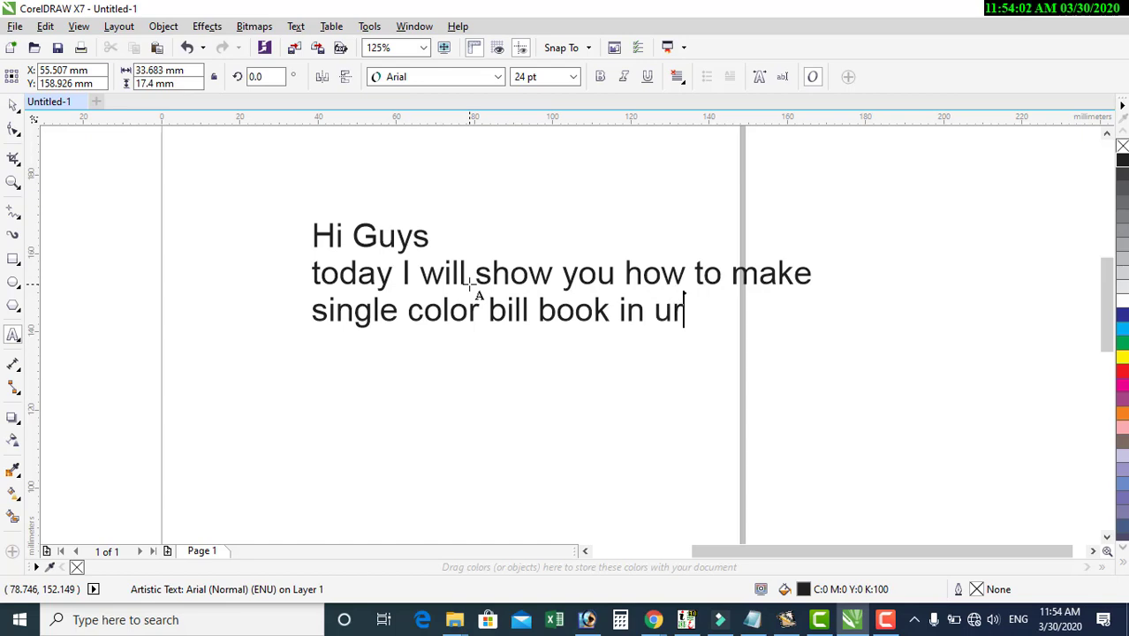
type("du")
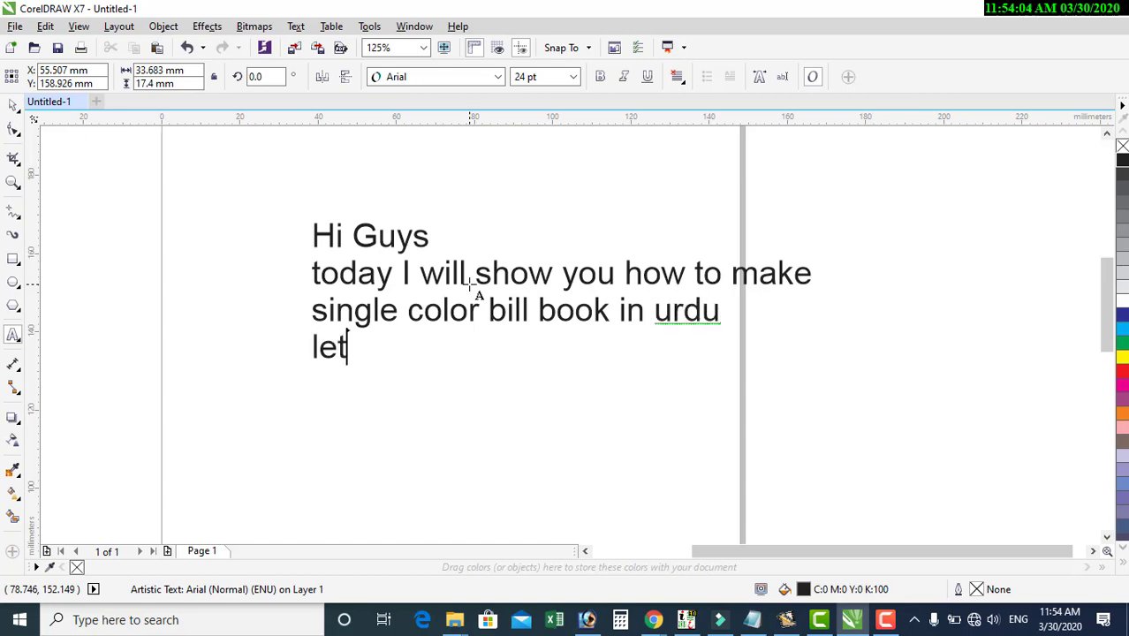
Delete the whole greeting text from the page
key("ctrl+space")
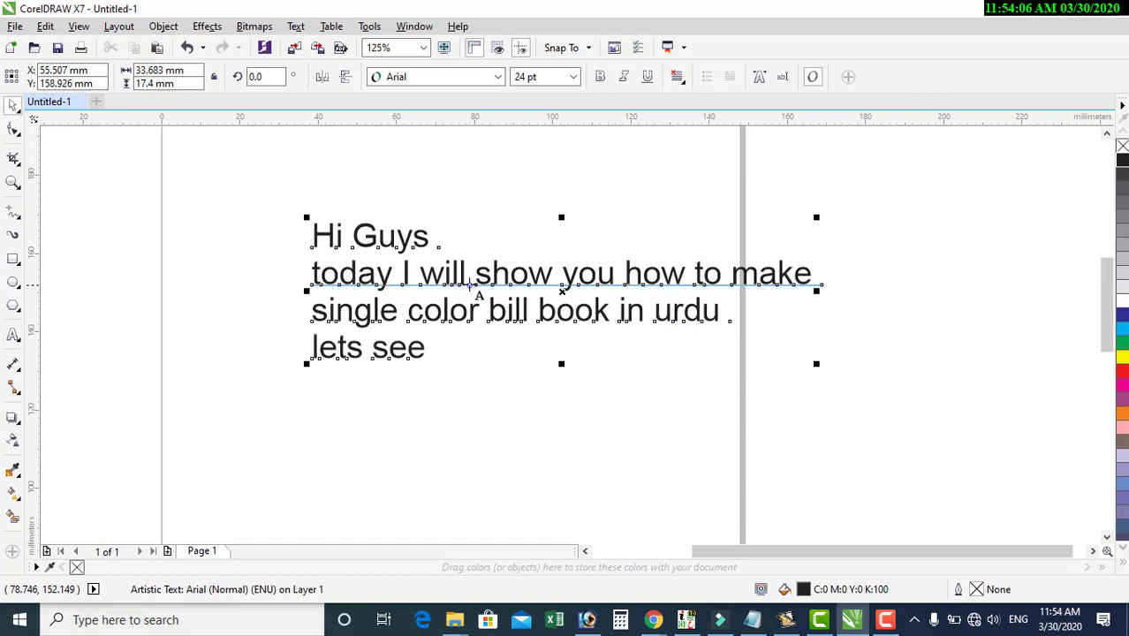
key("F4")
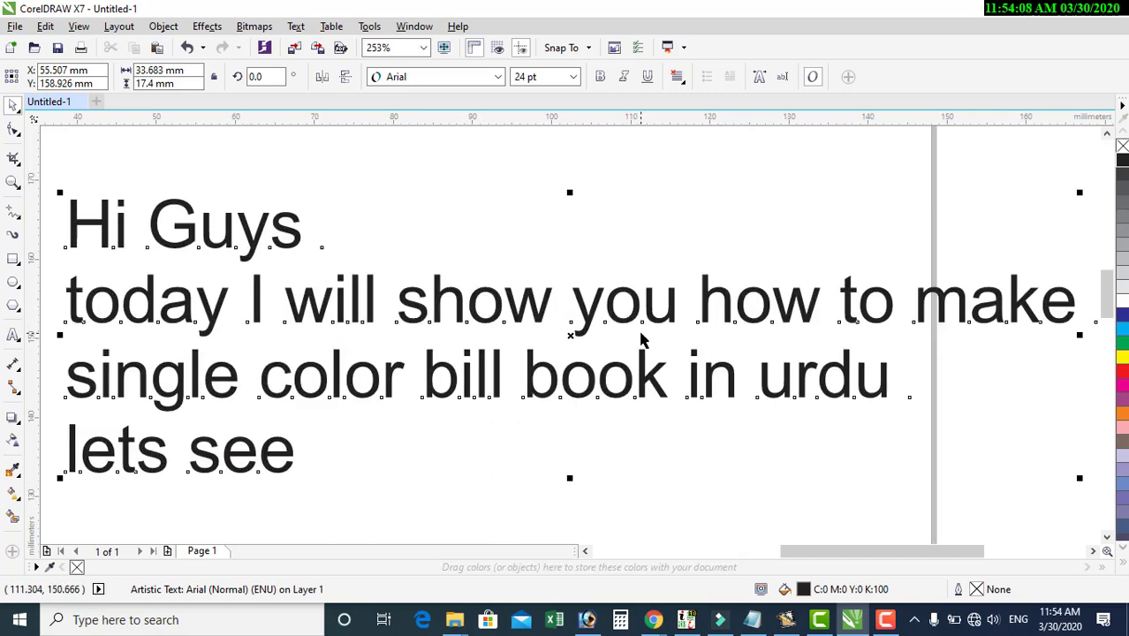
scroll(642, 277, "down", 2)
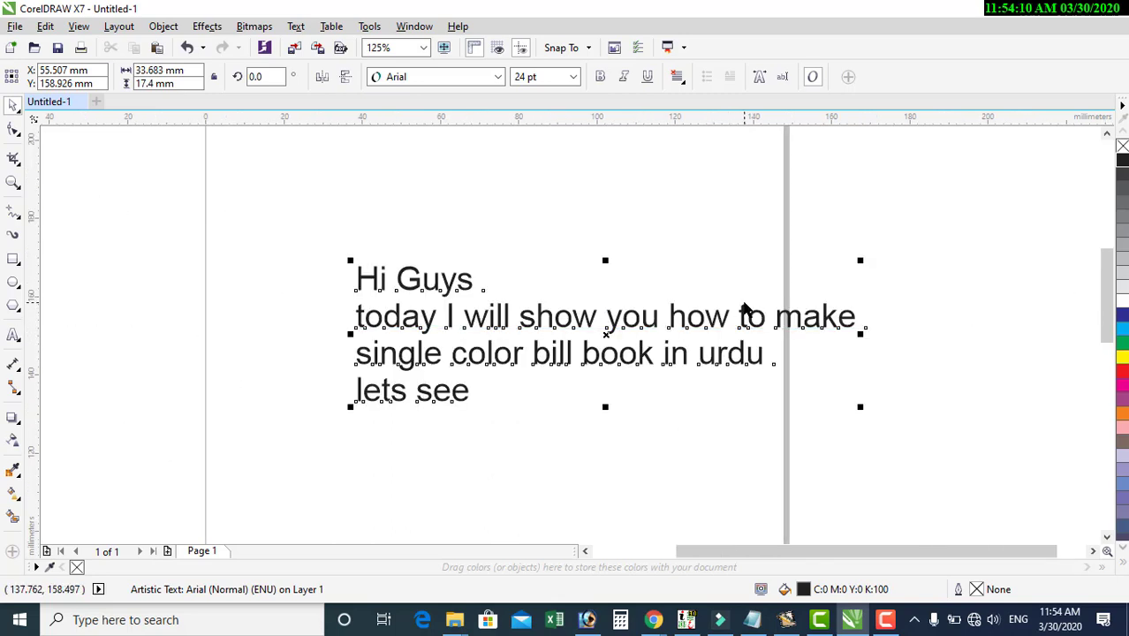
key("Delete")
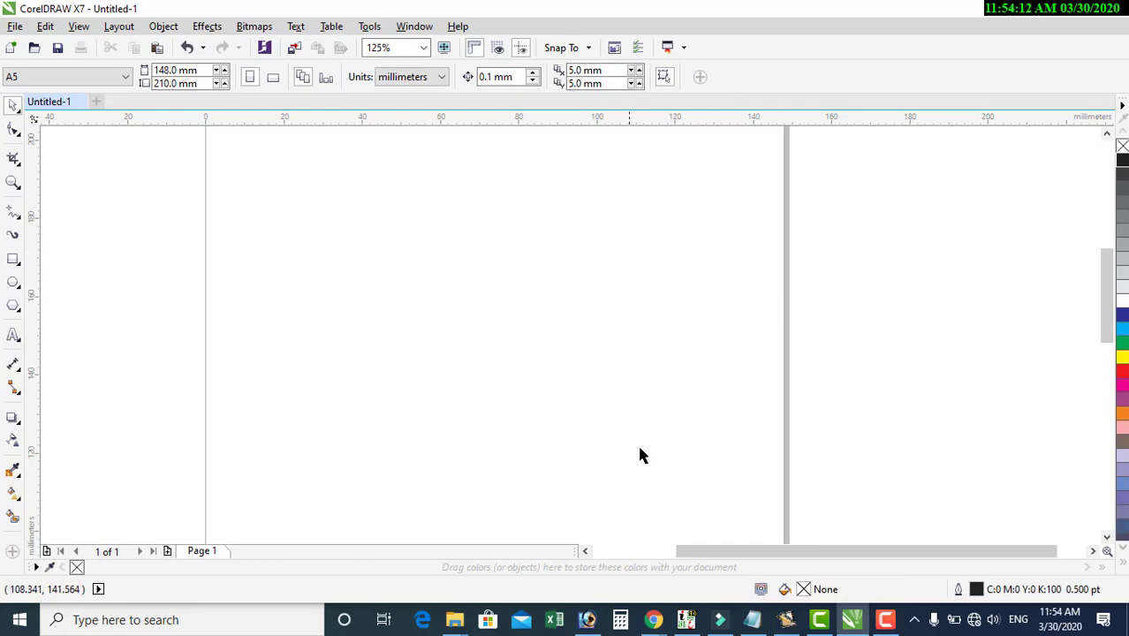
Import the EPS file named 1 from the Desktop folder as editable artwork with its text as curves
left_click(686, 619)
left_click(687, 620)
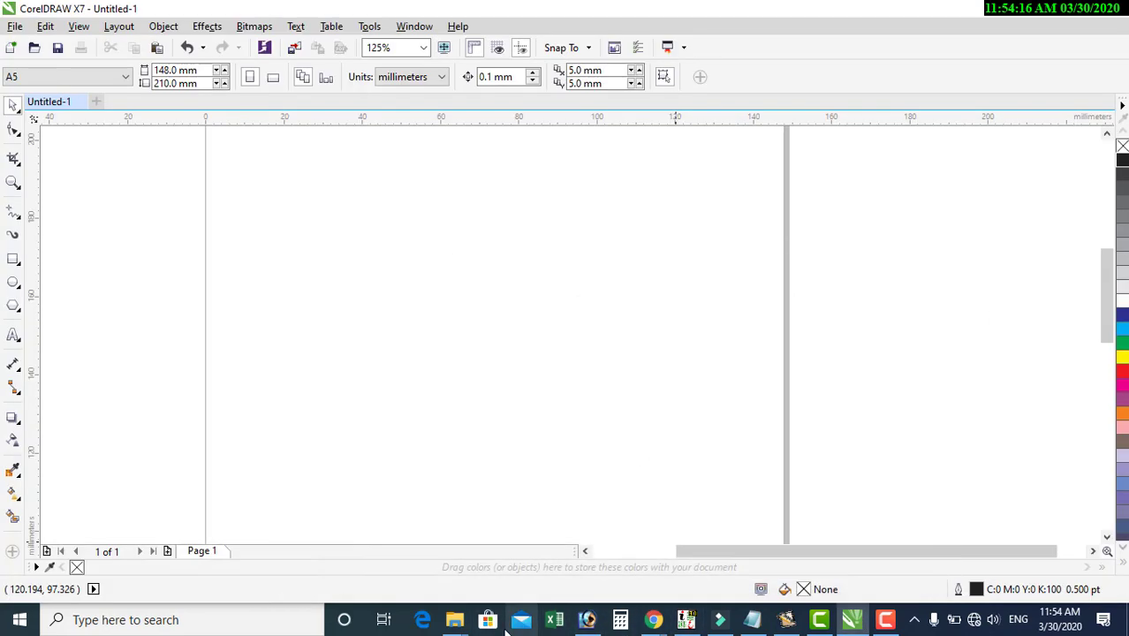
mouse_move(455, 620)
left_click(397, 549)
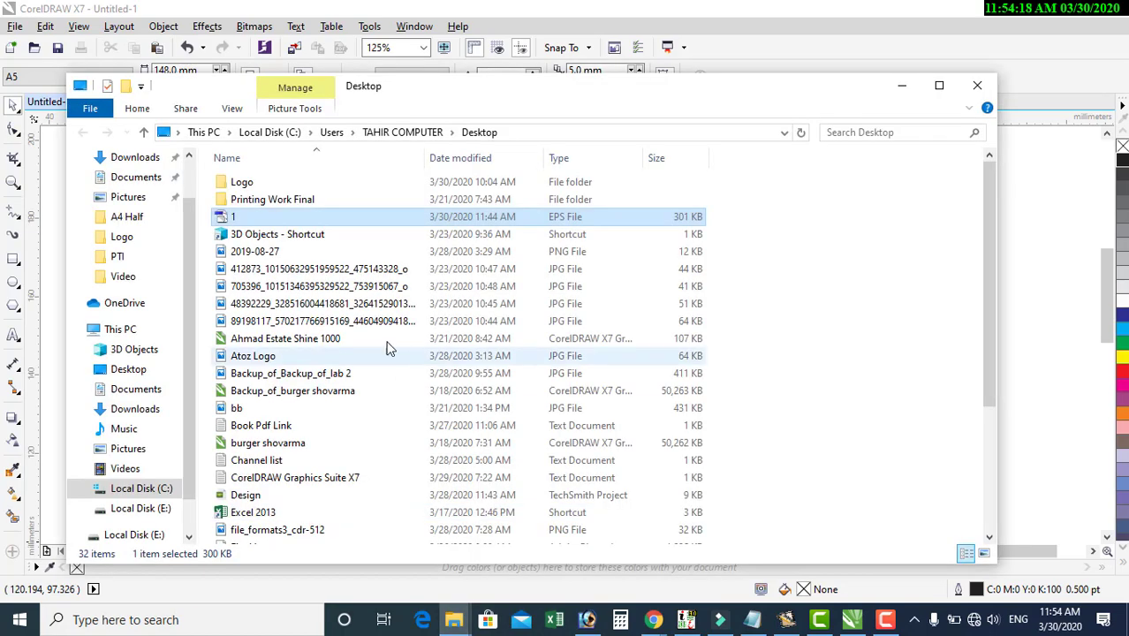
left_click_drag(295, 217, 541, 277)
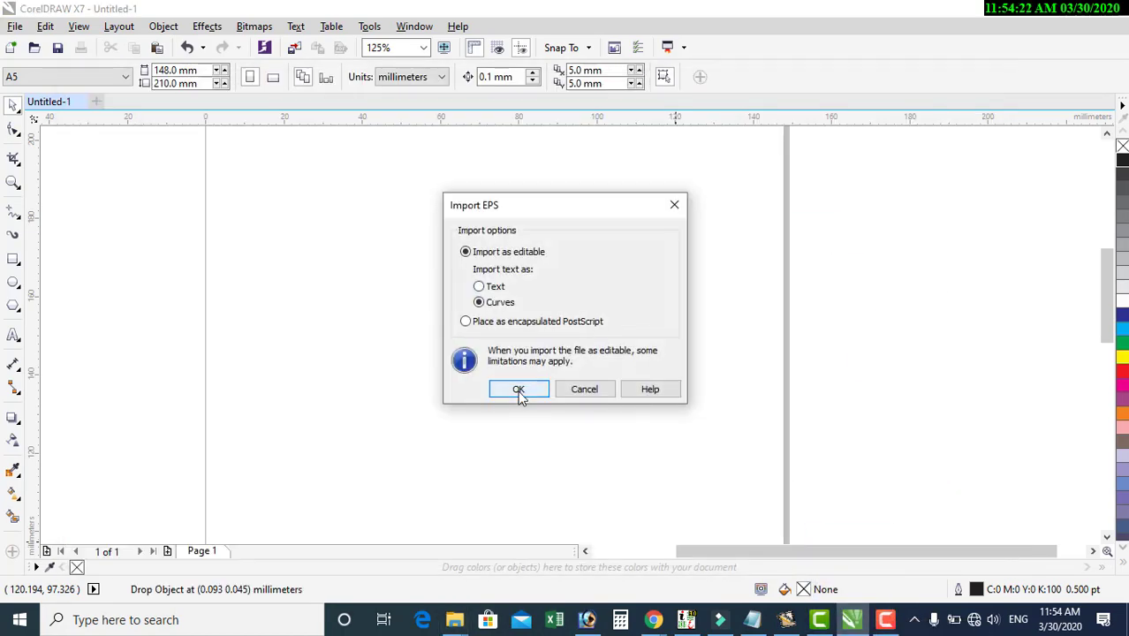
left_click(519, 388)
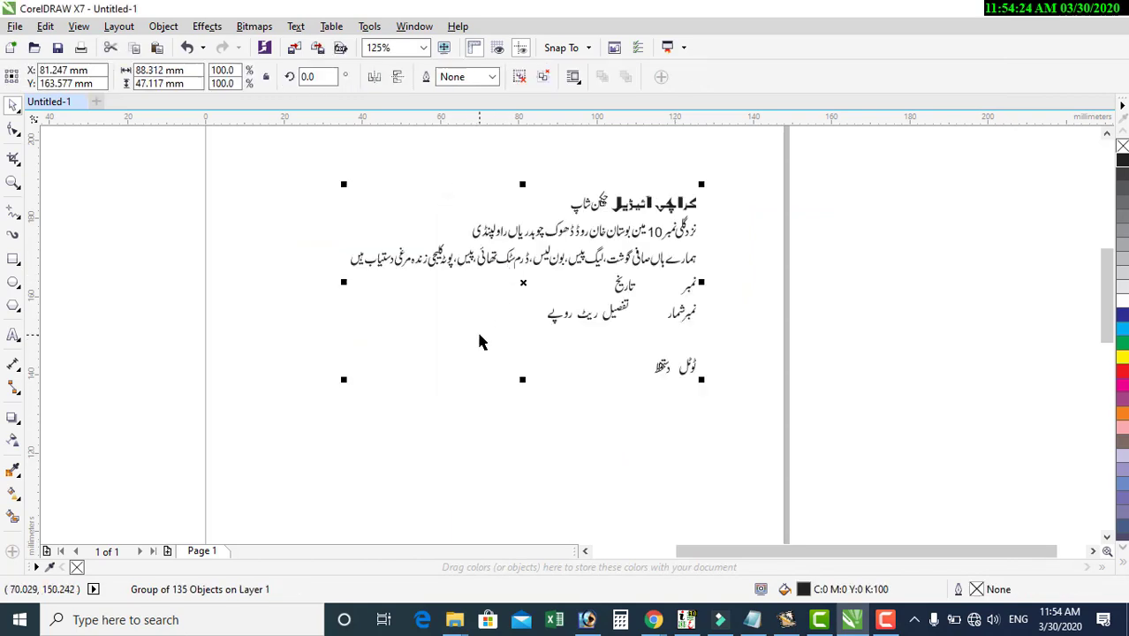
Ungroup the imported Urdu artwork into individual objects
key("ctrl+u")
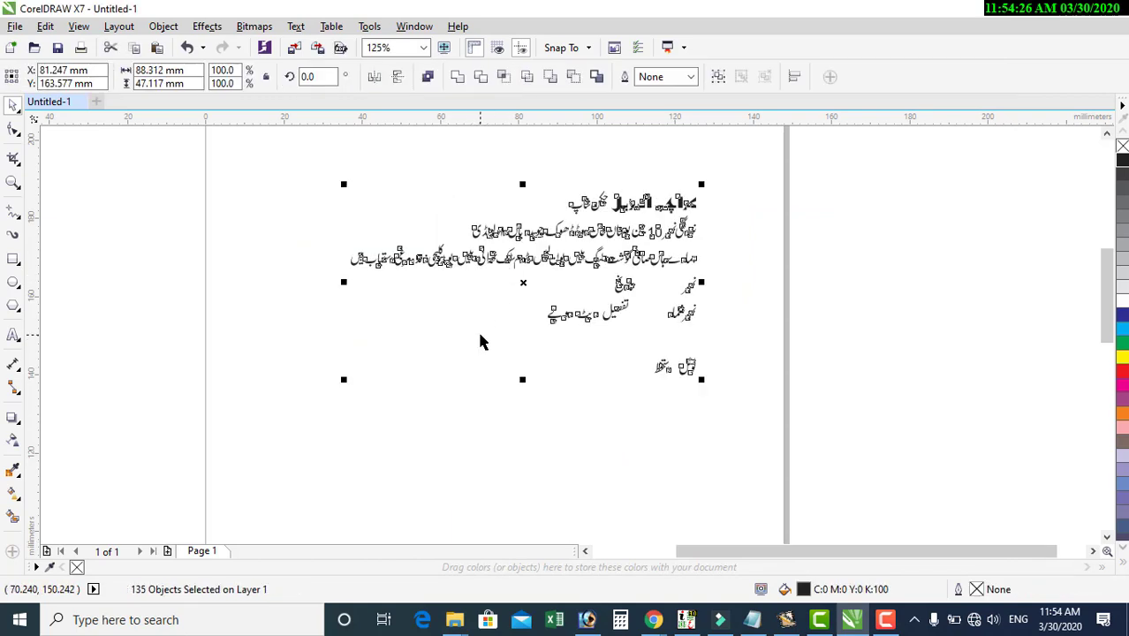
key("shift+F2")
left_click(961, 237)
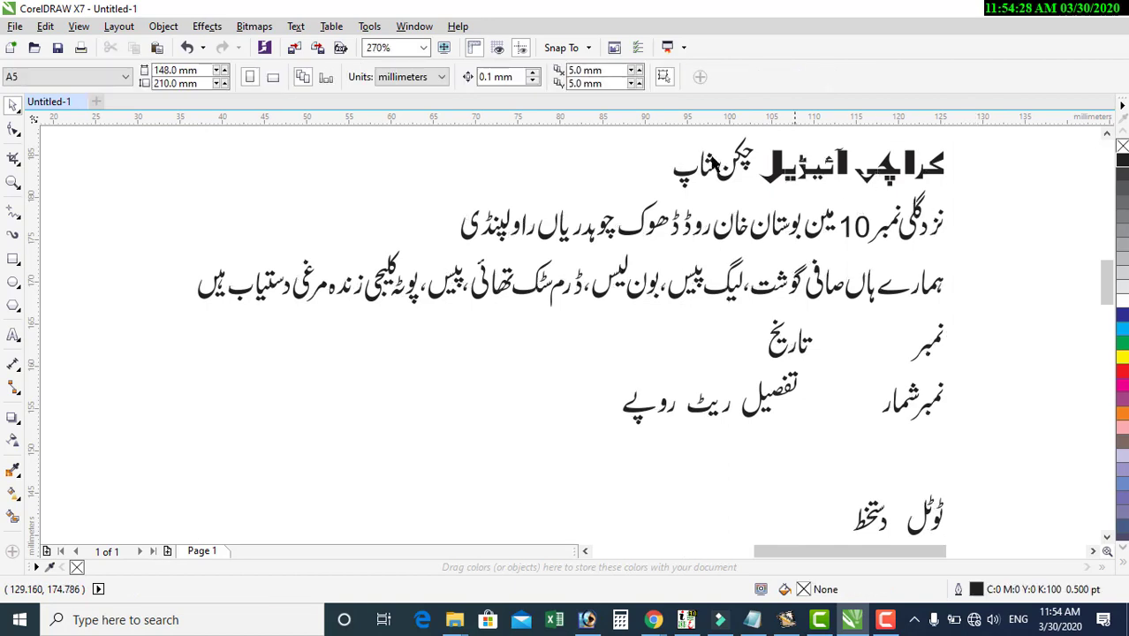
Group the letters of the shop name line and move it up, away from the address line
left_click_drag(643, 139, 996, 199)
key("ctrl+g")
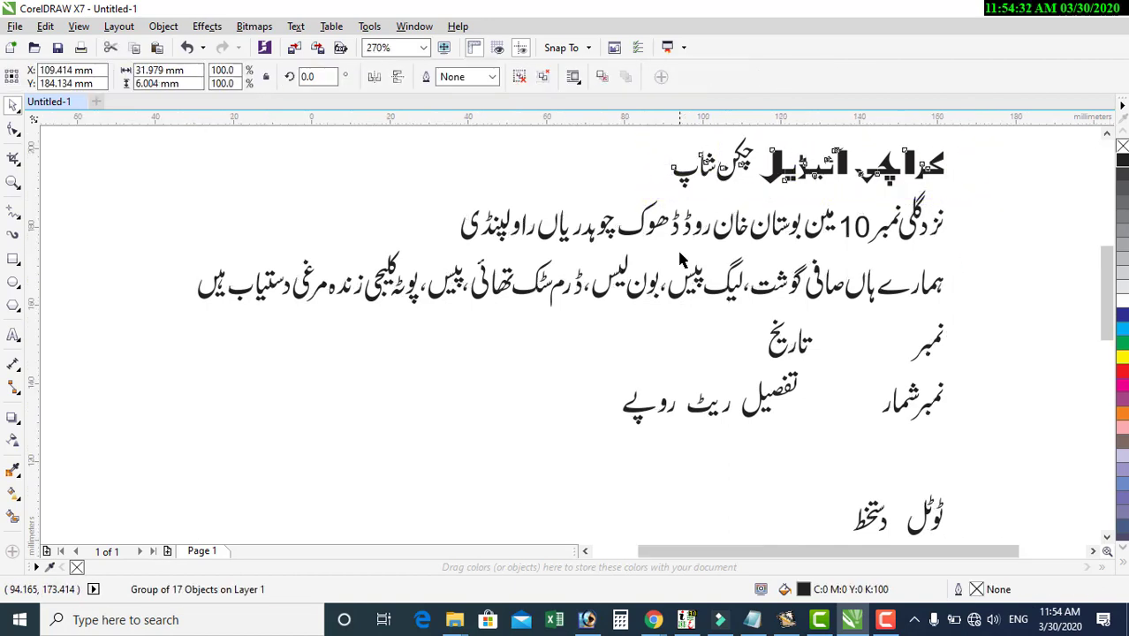
key("F3")
left_click_drag(746, 221, 746, 170)
left_click(545, 202)
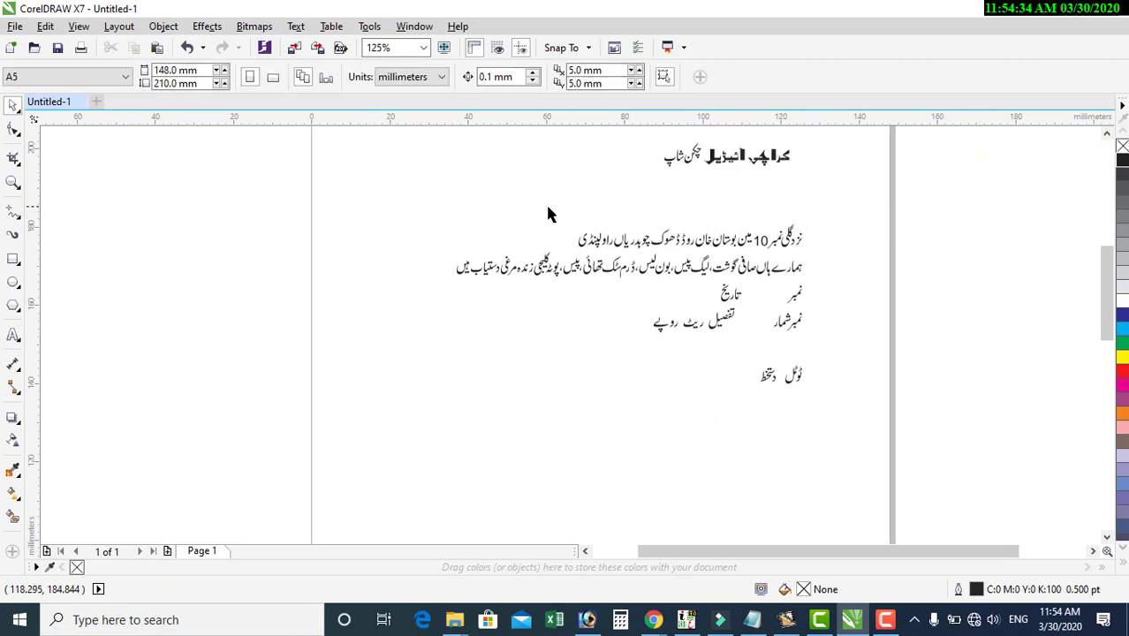
Group the letters of the address line and move it up towards the shop name
left_click_drag(542, 207, 840, 255)
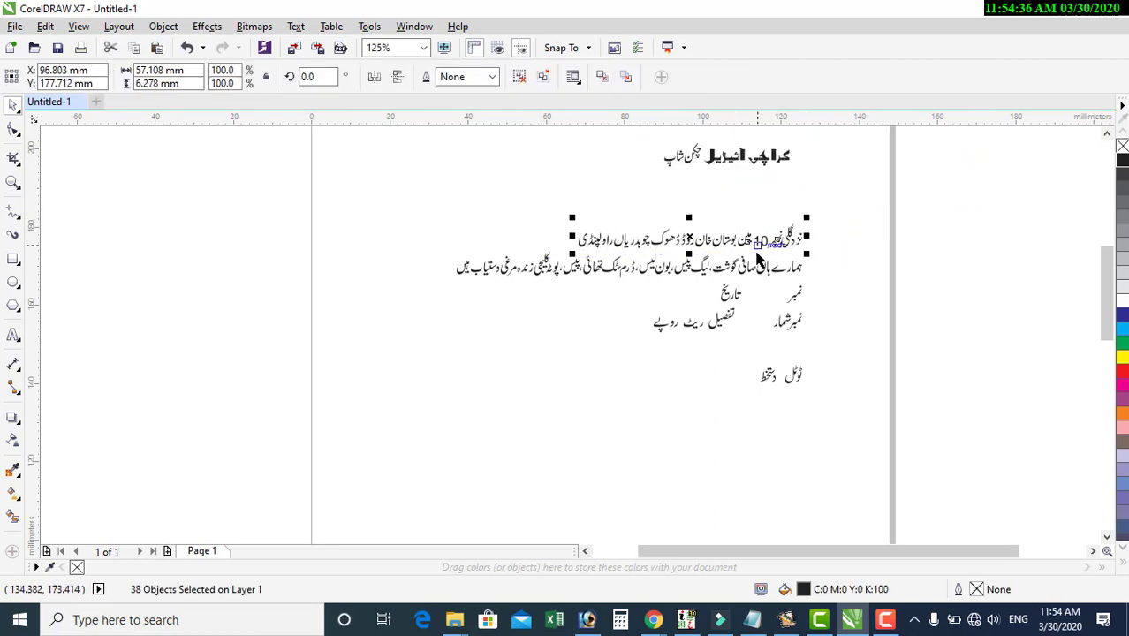
key("ctrl+g")
left_click_drag(760, 240, 760, 209)
left_click(844, 267)
Group the letters of the product list line and raise it slightly above the number and date labels
left_click_drag(426, 232, 906, 277)
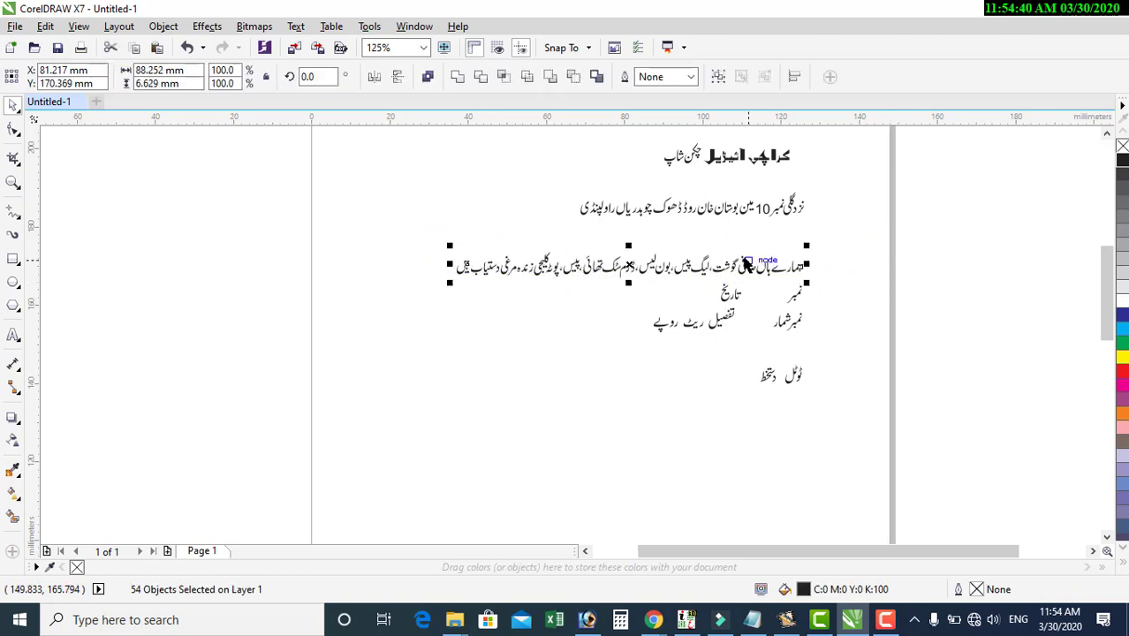
key("ctrl+g")
left_click_drag(743, 267, 743, 252)
left_click(854, 293)
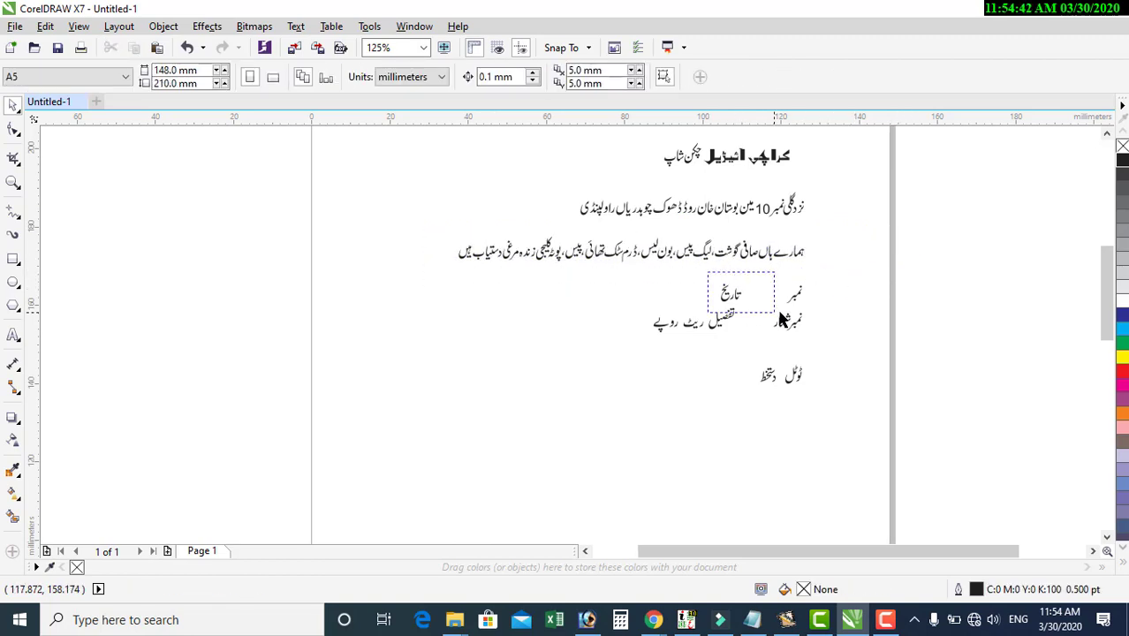
Group the letters of the date, number and serial number labels into separate word groups
left_click_drag(778, 313, 848, 301)
key("ctrl+g")
left_click(778, 296)
key("ctrl+g")
left_click(911, 300)
left_click_drag(826, 340, 828, 329)
key("ctrl+g")
left_click(866, 308)
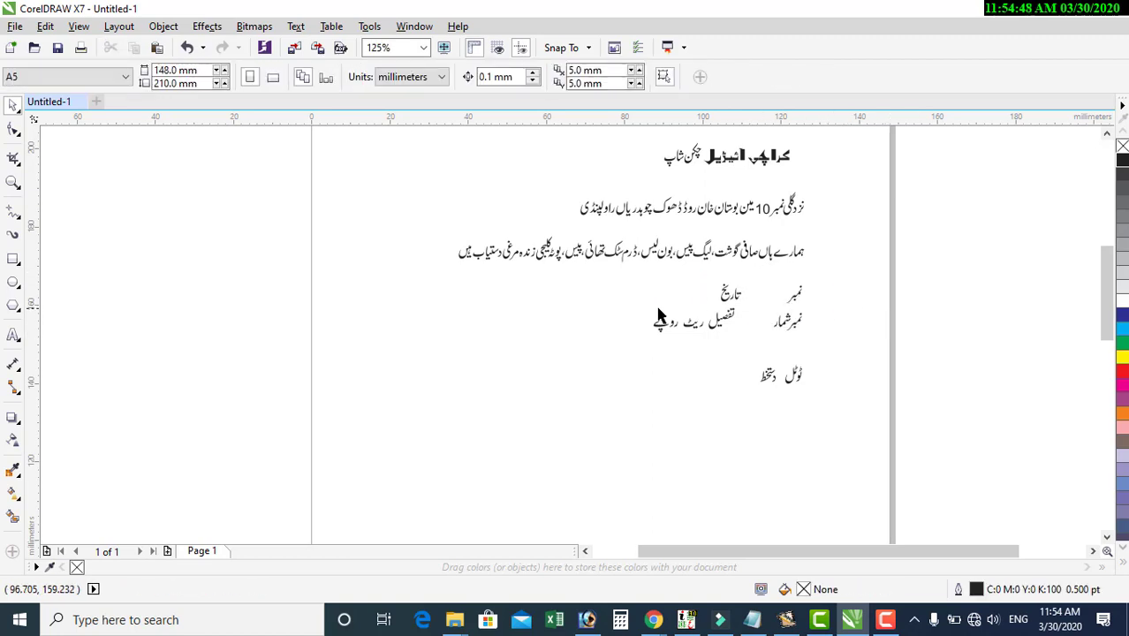
Group the letters of the remaining bill labels, including the total and signature, each as its own object
left_click_drag(636, 301, 838, 400)
key("ctrl+g")
left_click(884, 361)
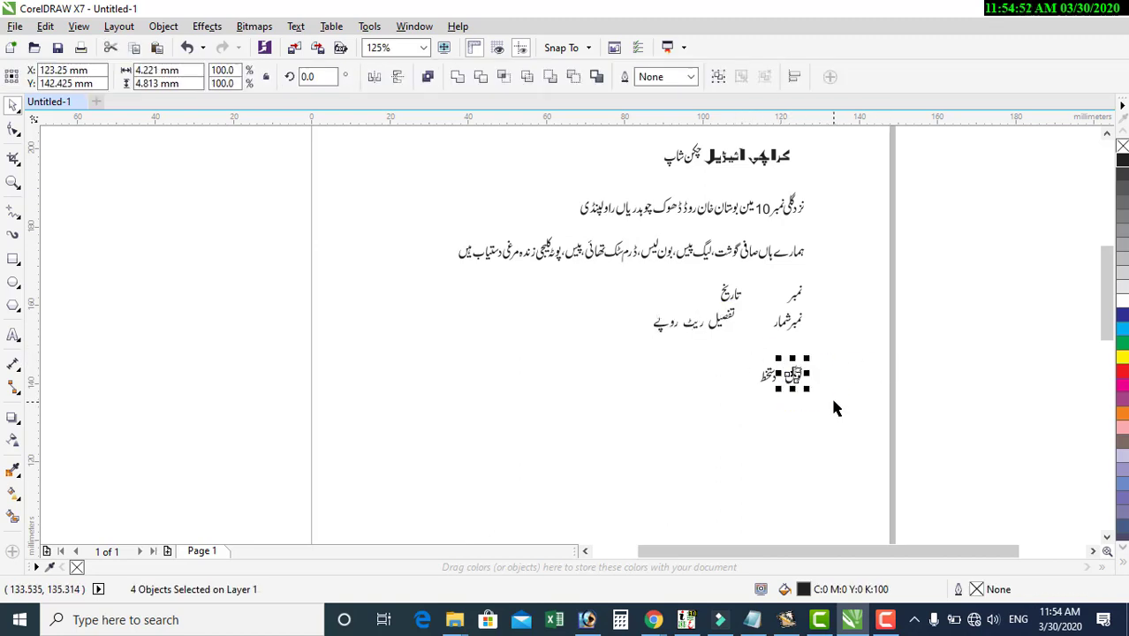
key("ctrl+g")
left_click(819, 367)
left_click_drag(730, 350, 468, 208)
key("ctrl+g")
left_click(882, 357)
Set the Urdu text lines beside the page and place the shop name at the page's top, enlarged to about 81 mm wide
scroll(618, 317, "down", 1)
left_click_drag(626, 287, 878, 304)
left_click(887, 214)
left_click_drag(916, 258, 565, 287)
left_click(862, 215)
left_click(705, 253)
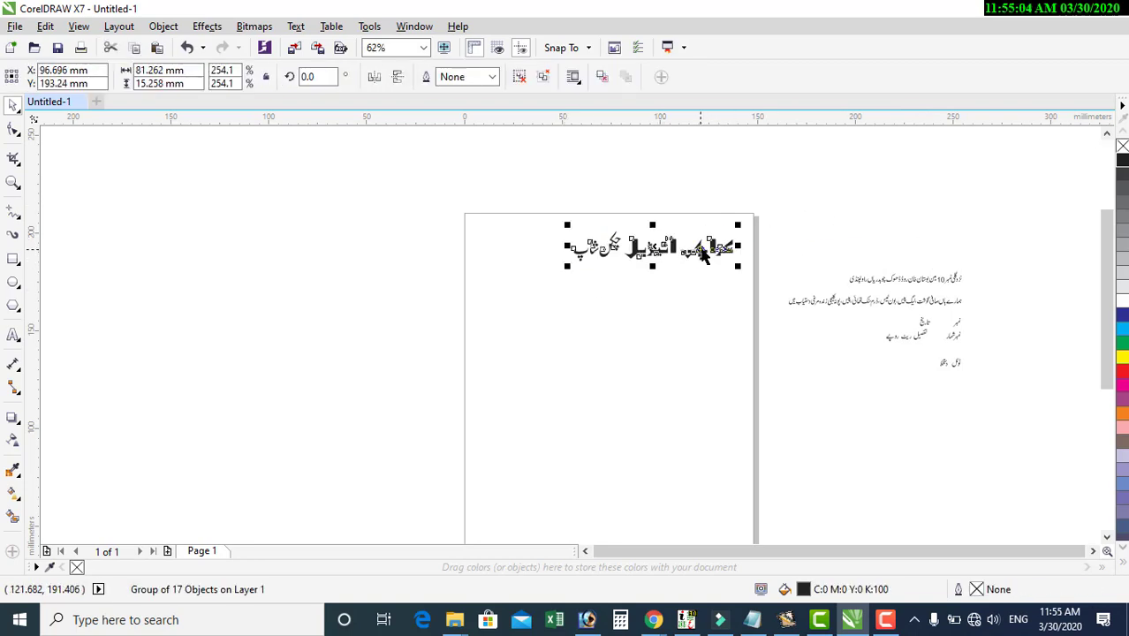
Ungroup the shop name and move its middle word آئیڈیل closer to the word کراچی
key("ctrl+u")
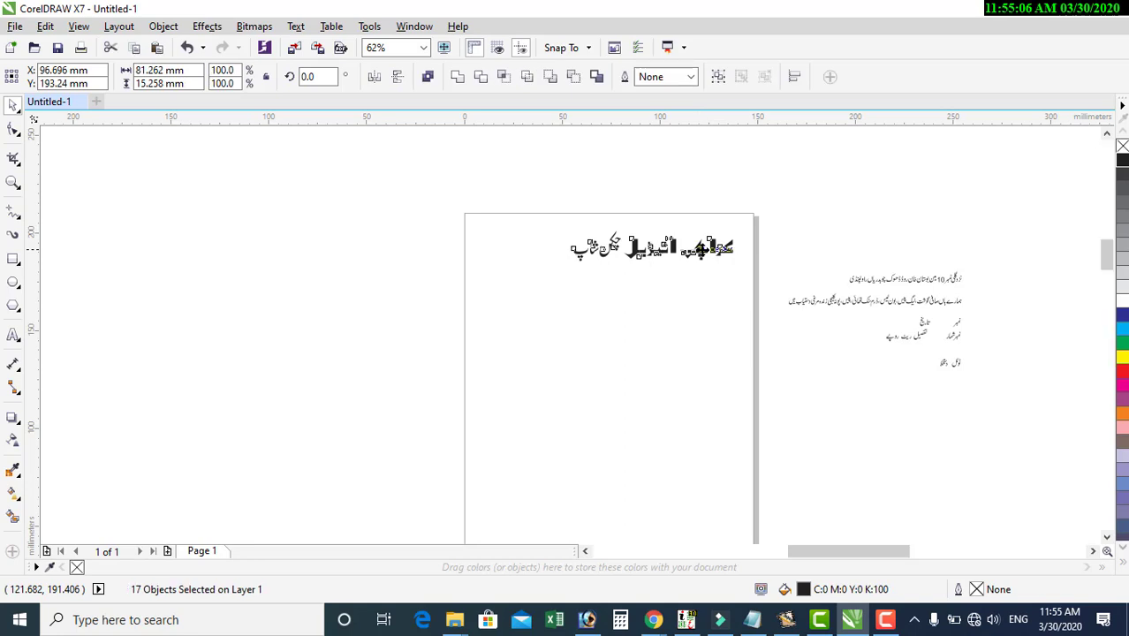
key("shift+F2")
key("Escape")
left_click_drag(437, 177, 642, 440)
left_click_drag(716, 453, 717, 452)
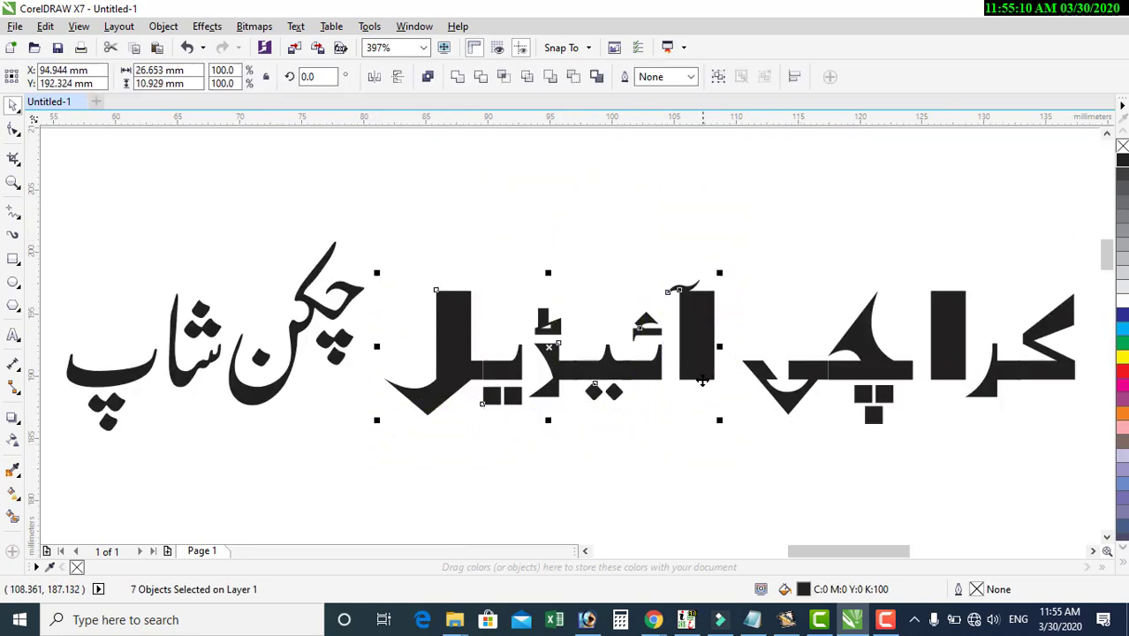
left_click_drag(735, 321, 762, 321)
left_click(762, 321)
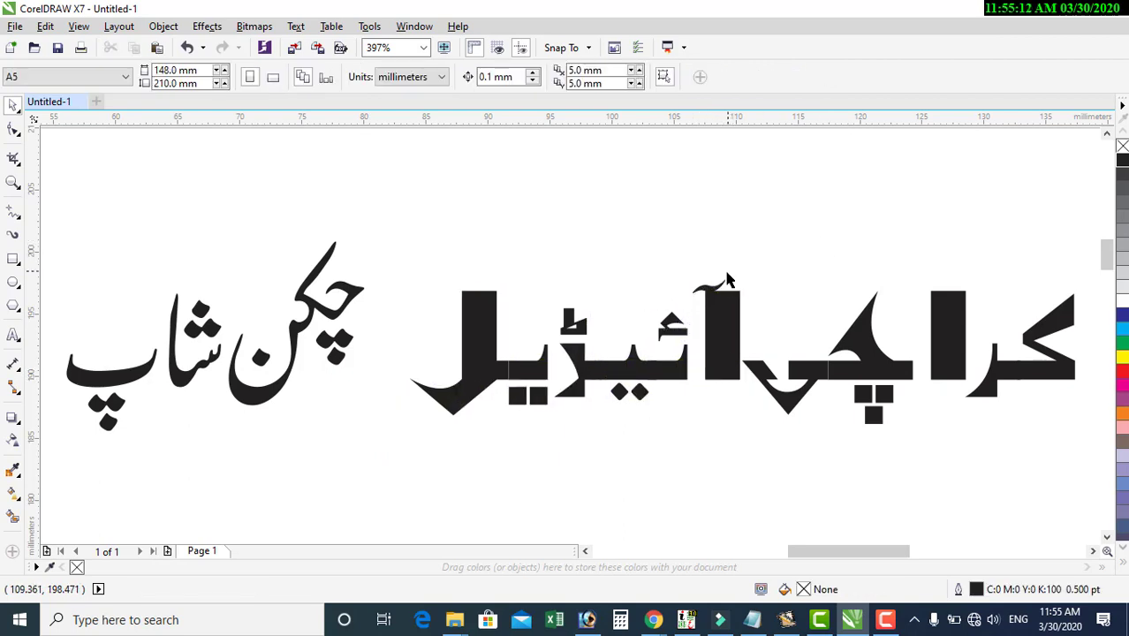
Enlarge the curved madda stroke above the alif of آئیڈیل to about 4.2 by 1.7 mm
left_click(707, 289)
left_click_drag(707, 289, 725, 278)
scroll(725, 277, "up", 3)
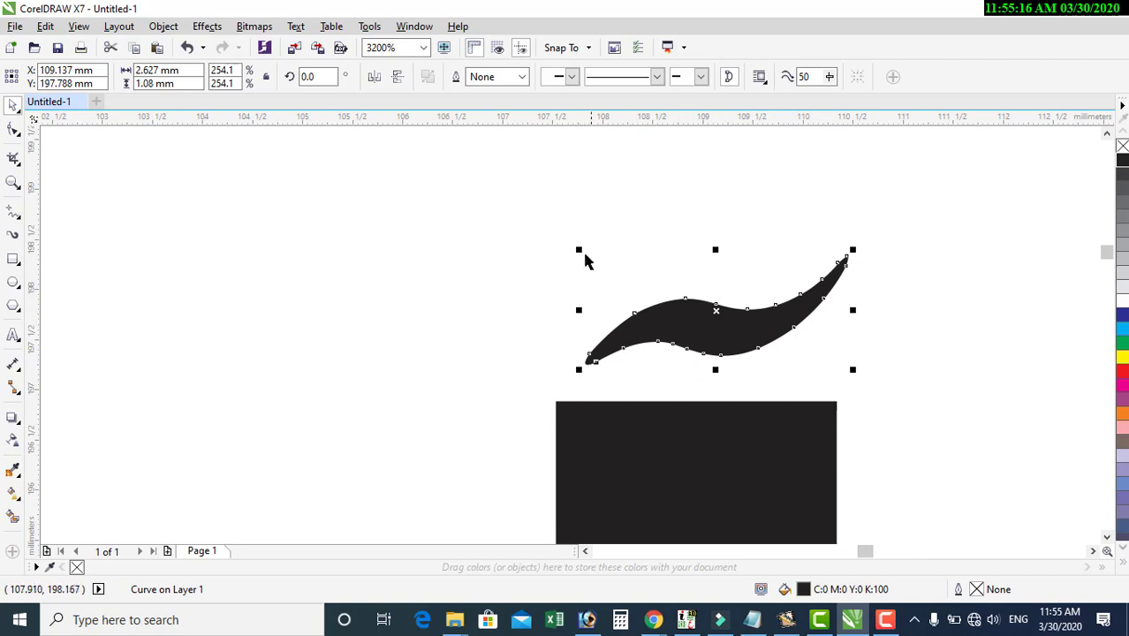
left_click_drag(581, 252, 408, 203)
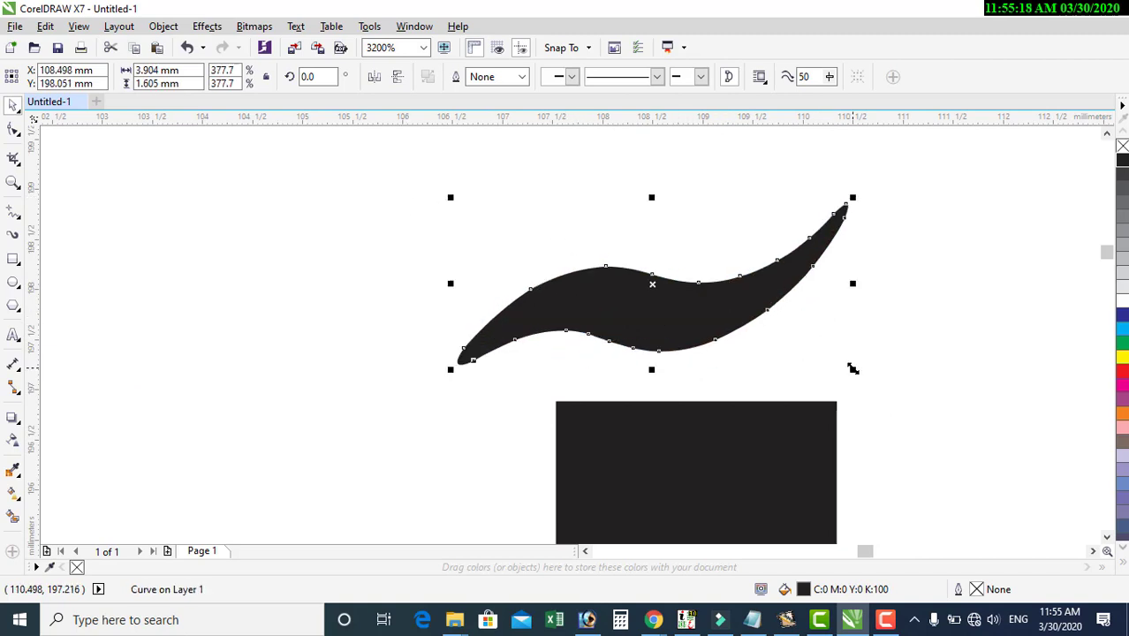
left_click_drag(853, 369, 890, 378)
scroll(718, 286, "down", 5)
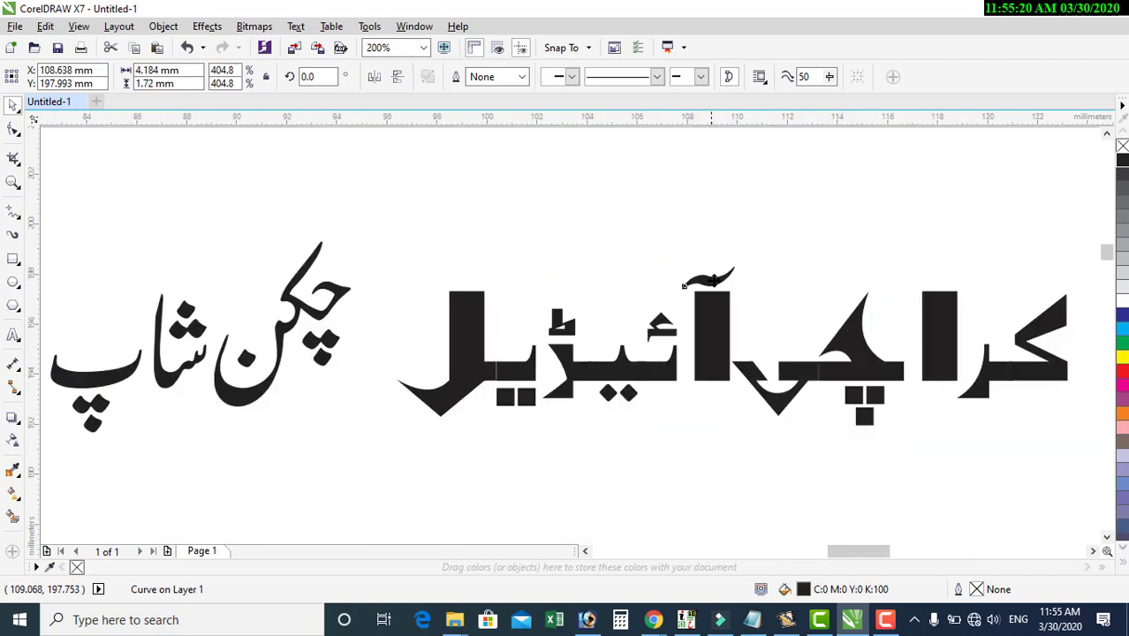
Reposition the madda above the alif of آئیڈیل, and shift that whole word slightly closer to کراچی
scroll(712, 278, "up", 2)
left_click_drag(701, 270, 708, 268)
scroll(706, 266, "down", 3)
left_click(926, 260)
left_click_drag(530, 197, 804, 371)
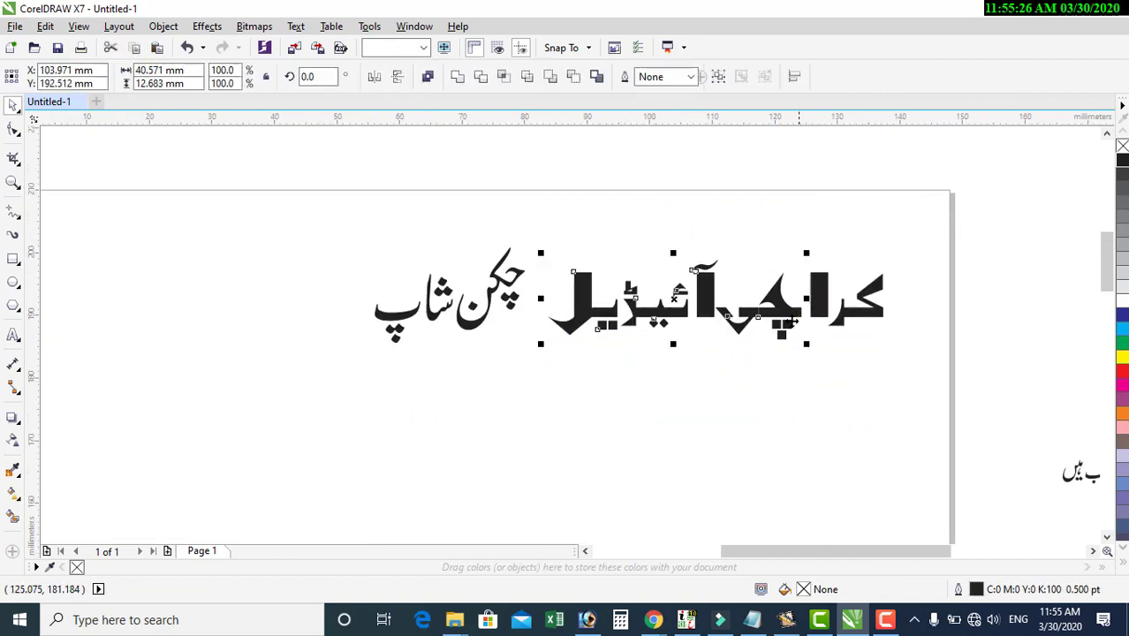
scroll(789, 316, "up", 2)
scroll(787, 297, "down", 2)
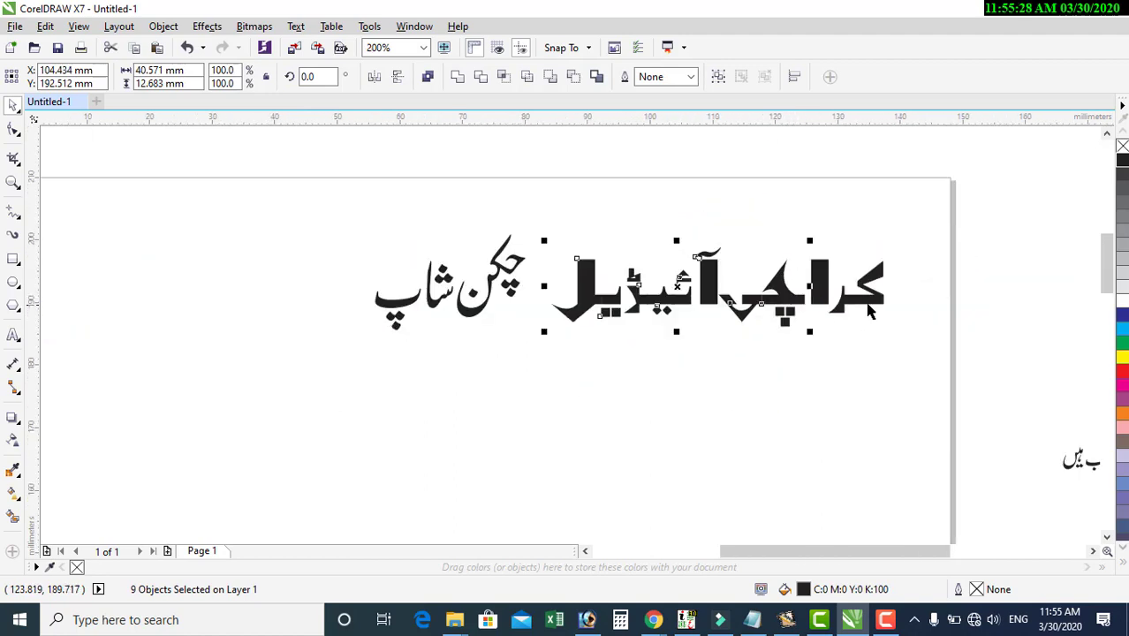
Weld all the letters of کراچی آئیڈیل into a single curve
left_click(642, 252)
left_click_drag(590, 300, 935, 380)
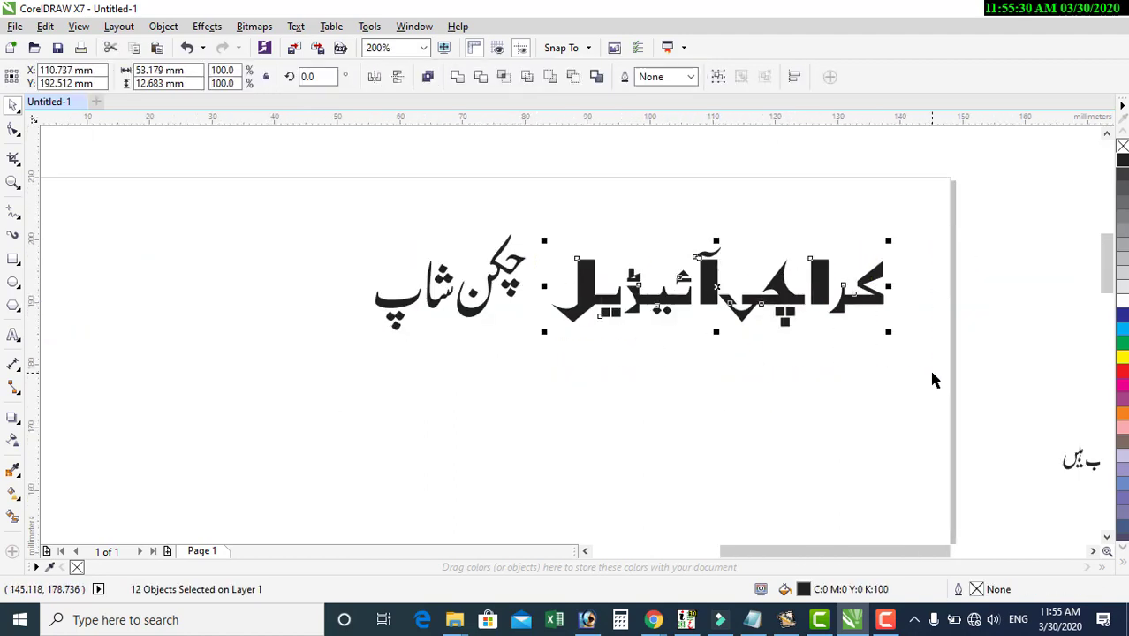
left_click(458, 77)
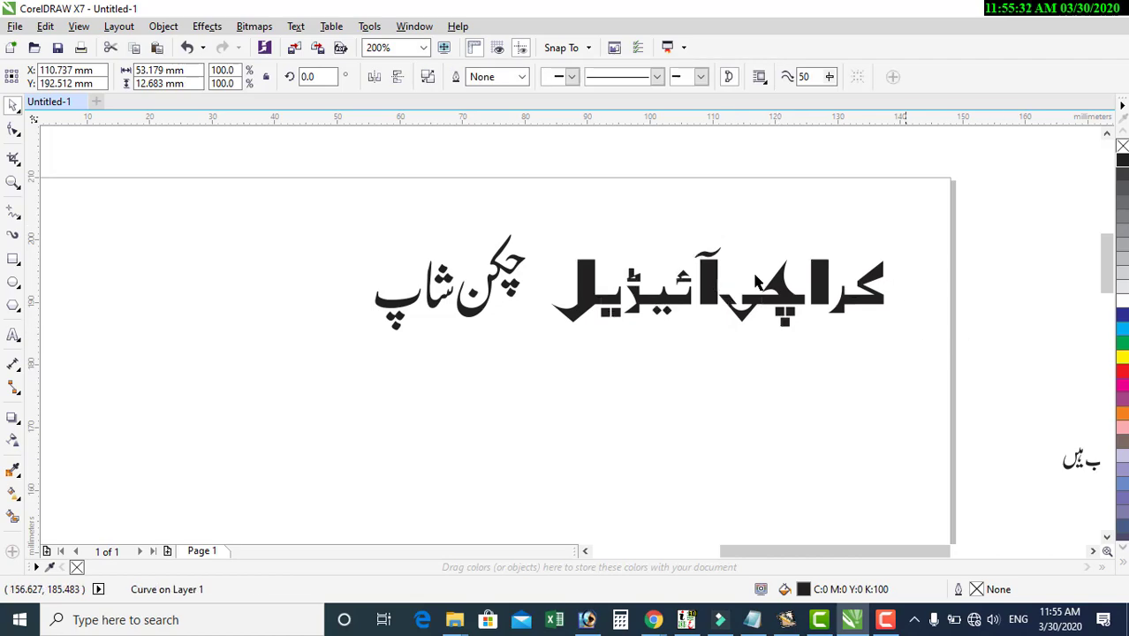
Move چکن شاپ close against آئیڈیل and enlarge it proportionally to about 25.5 by 16.2 mm
left_click(413, 202)
left_click_drag(301, 155, 583, 417)
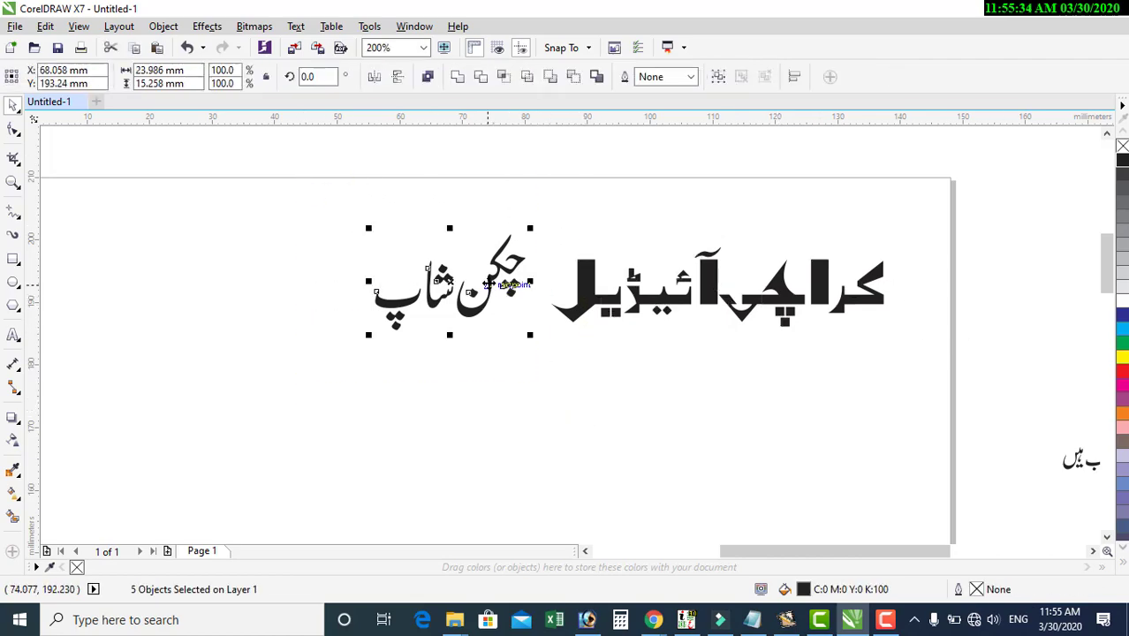
scroll(526, 293, "up", 2)
left_click_drag(492, 281, 650, 281)
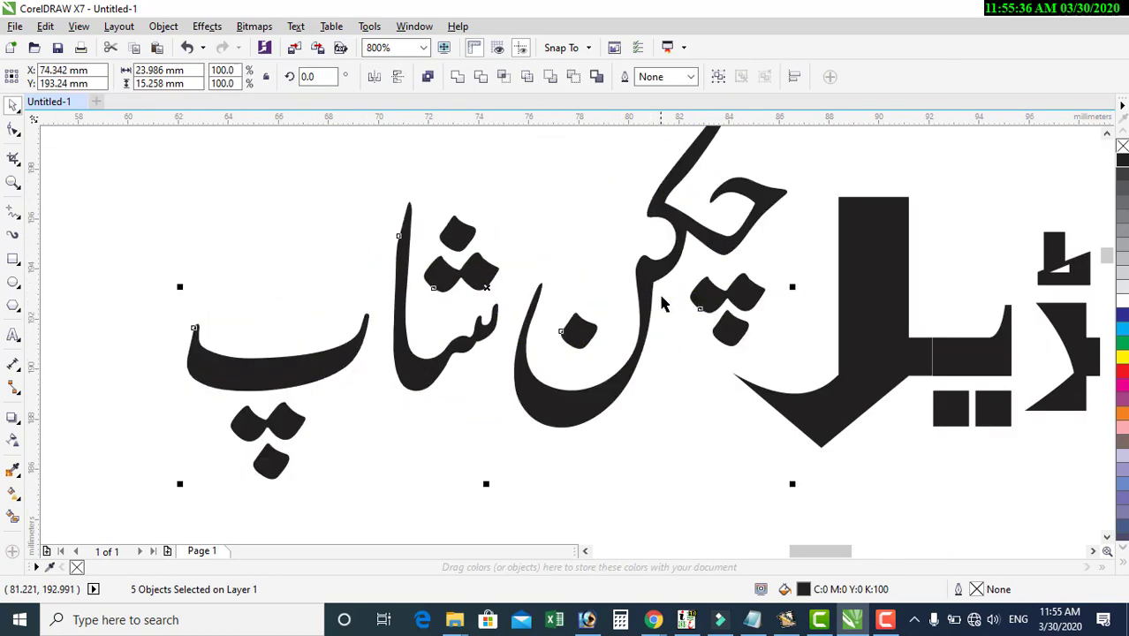
scroll(498, 249, "down", 1)
mouse_move(419, 192)
left_mouse_down()
mouse_move(386, 177)
mouse_move(403, 206)
left_mouse_up()
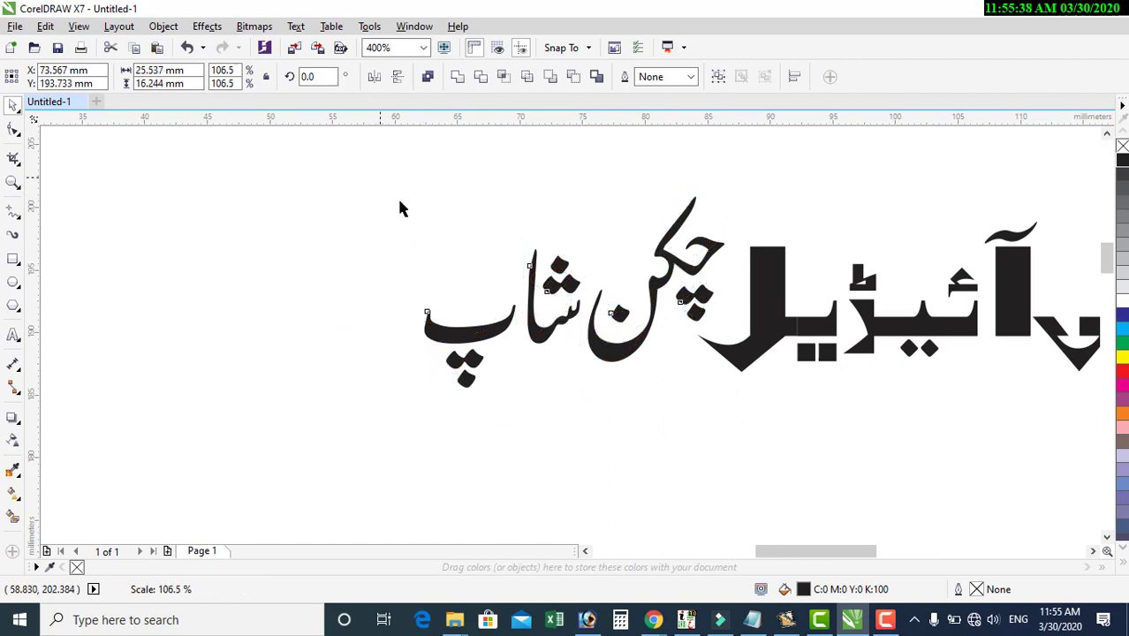
Group all parts of the shop name کراچی آئیڈیل چکن شاپ into one object
scroll(403, 207, "down", 3)
left_click_drag(437, 268, 692, 376)
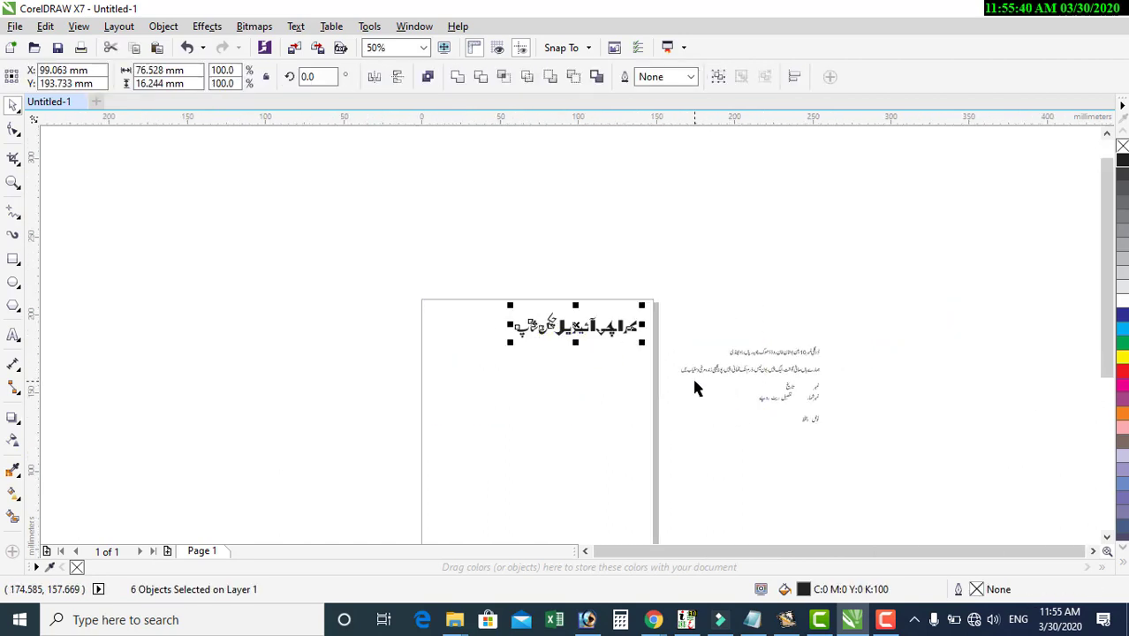
key("ctrl+g")
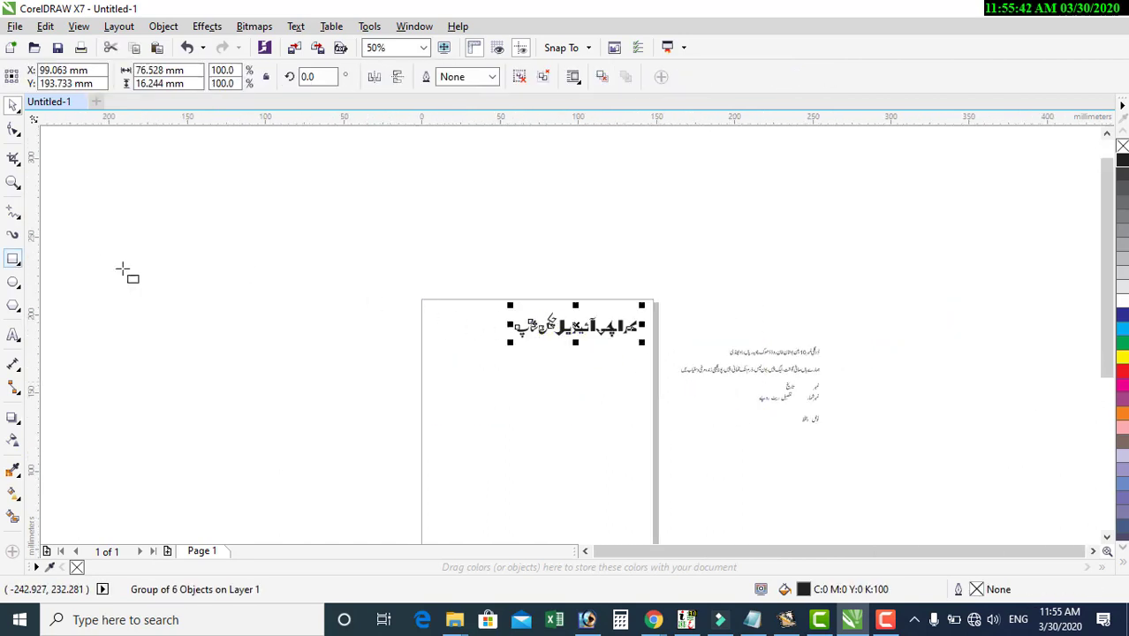
Draw a rectangle about 40 by 26 mm in the page's upper-left corner and round its corners to about 3.8 mm
scroll(442, 321, "up", 2)
mouse_move(396, 281)
left_mouse_down()
mouse_move(633, 429)
mouse_move(654, 429)
mouse_move(647, 446)
left_mouse_up()
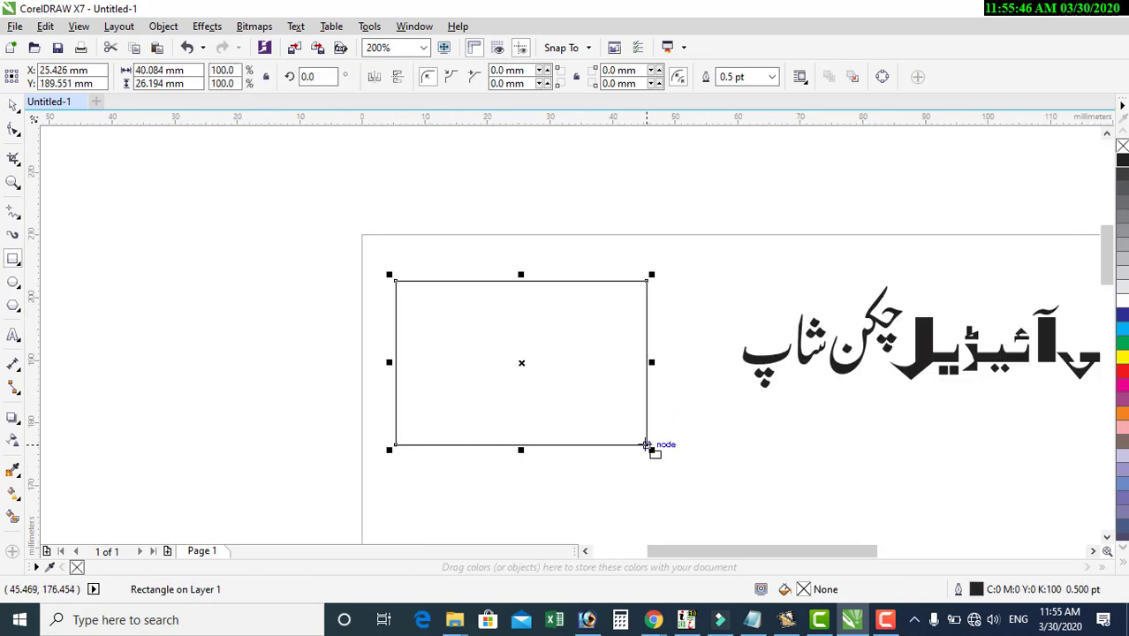
key("space")
left_click(12, 131)
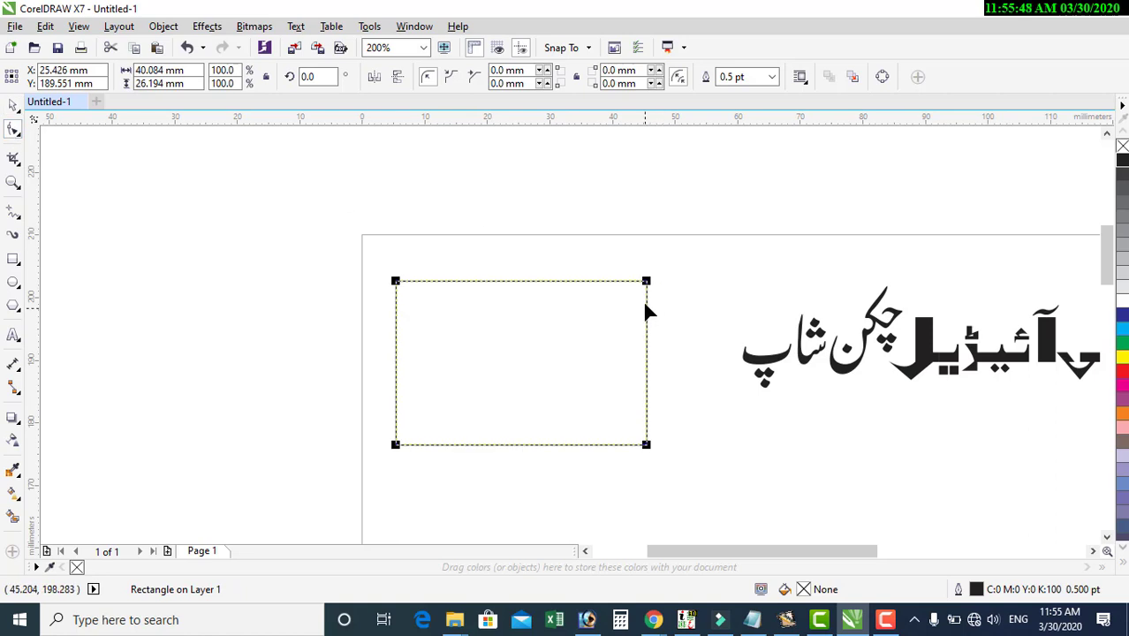
left_click_drag(644, 283, 622, 289)
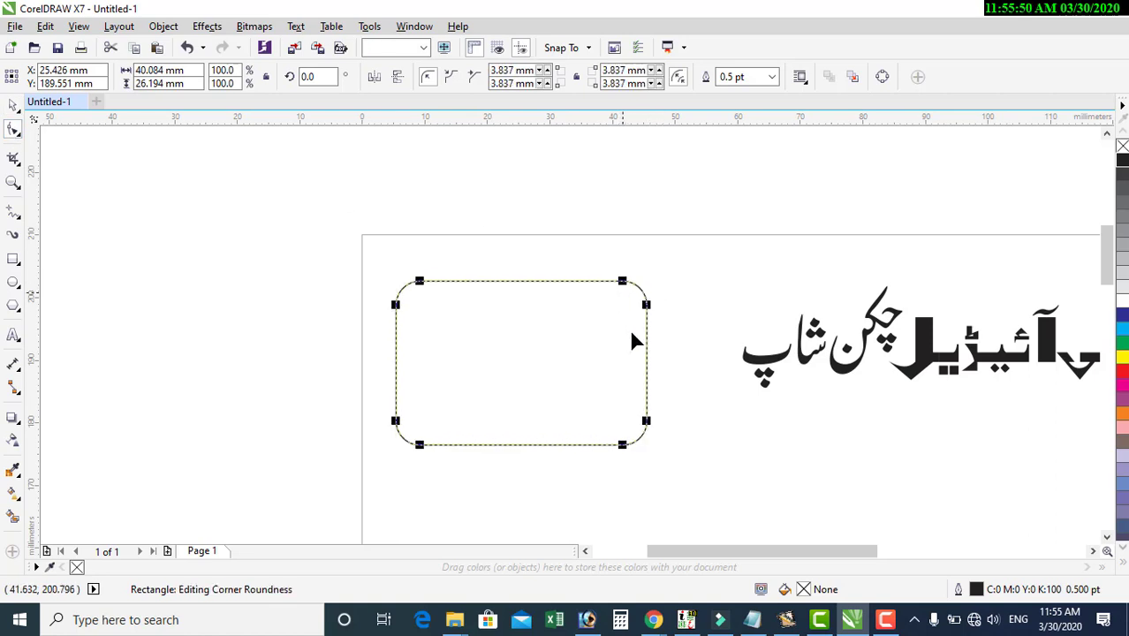
key("space")
scroll(592, 396, "up", 1)
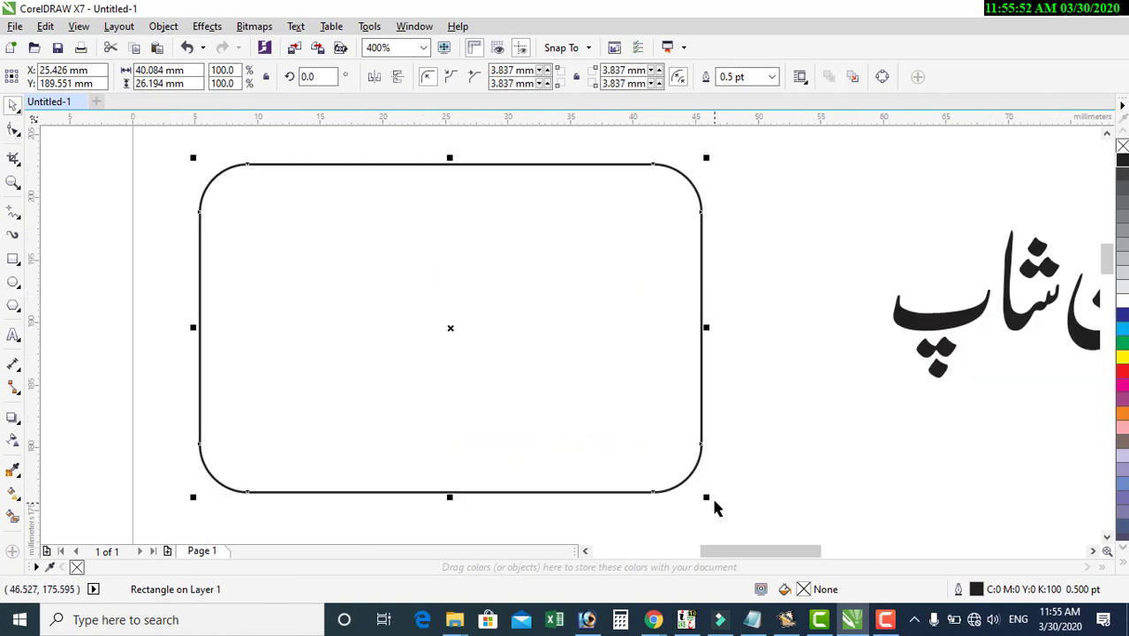
Make a white-filled copy of the rounded box scaled to 98% and fill the original behind it black as a shadow
left_click_drag(706, 498, 700, 499)
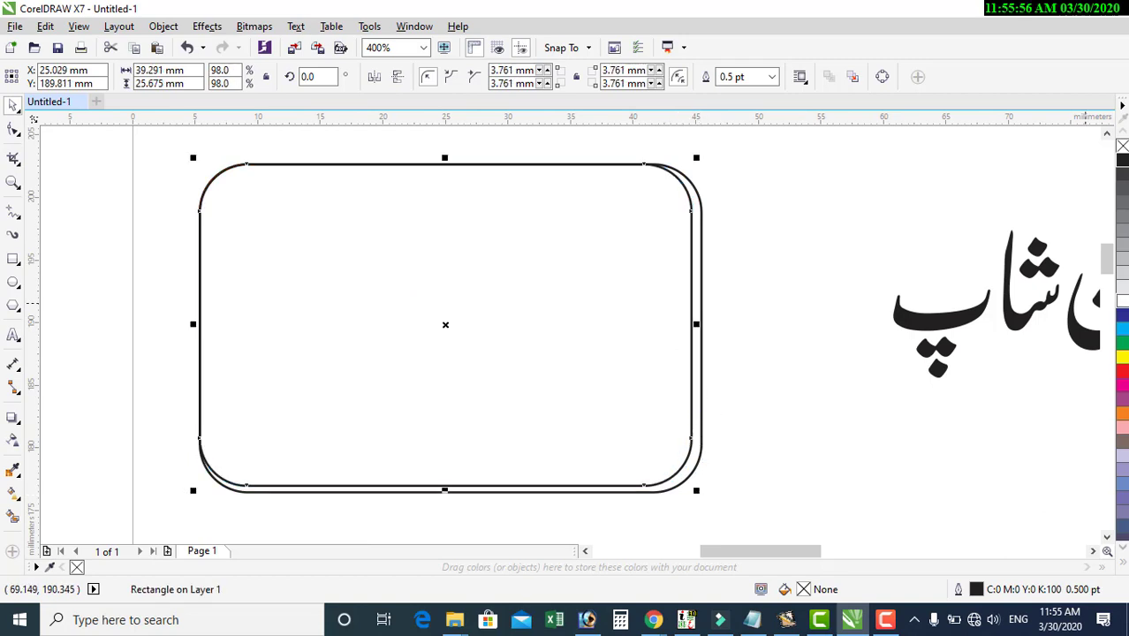
key("Escape")
left_click(704, 359)
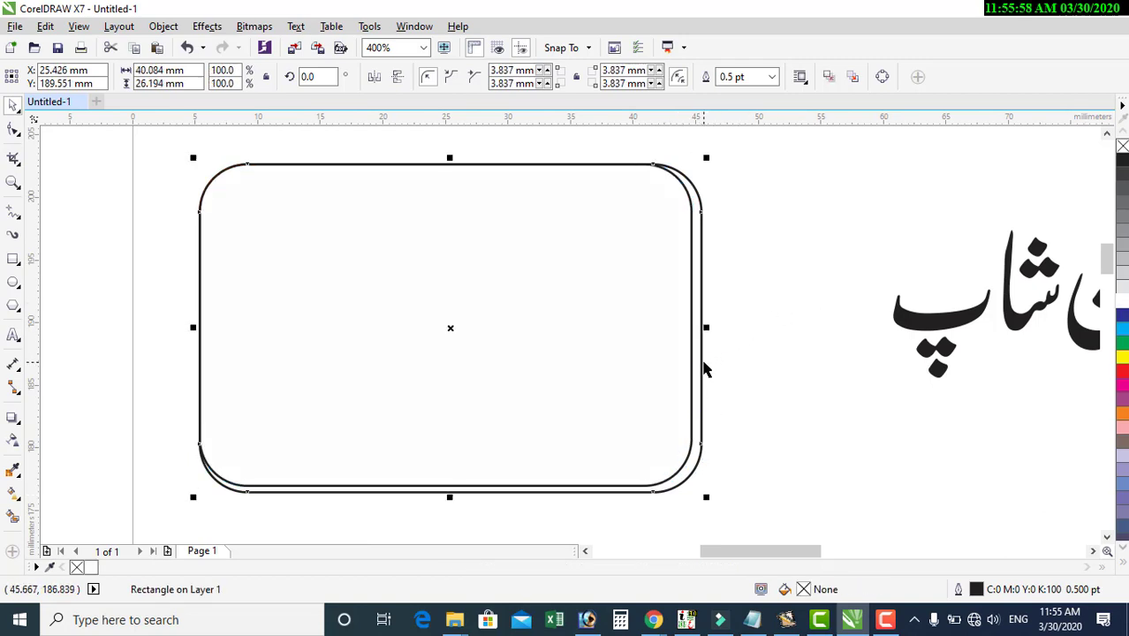
left_click(1122, 161)
scroll(535, 303, "down", 2)
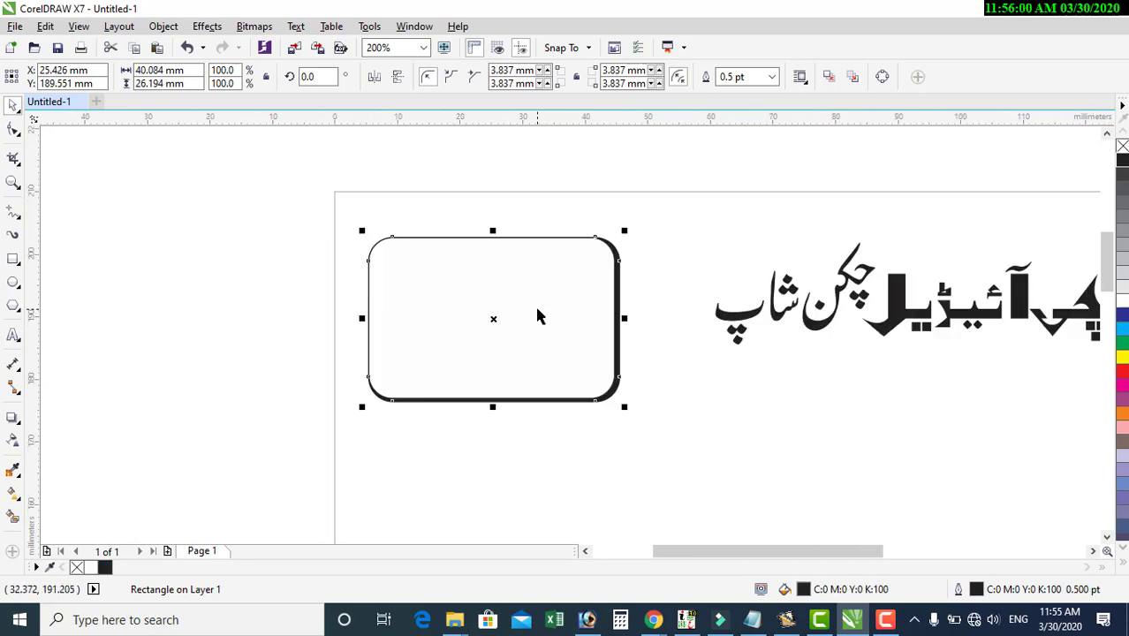
left_click(660, 267)
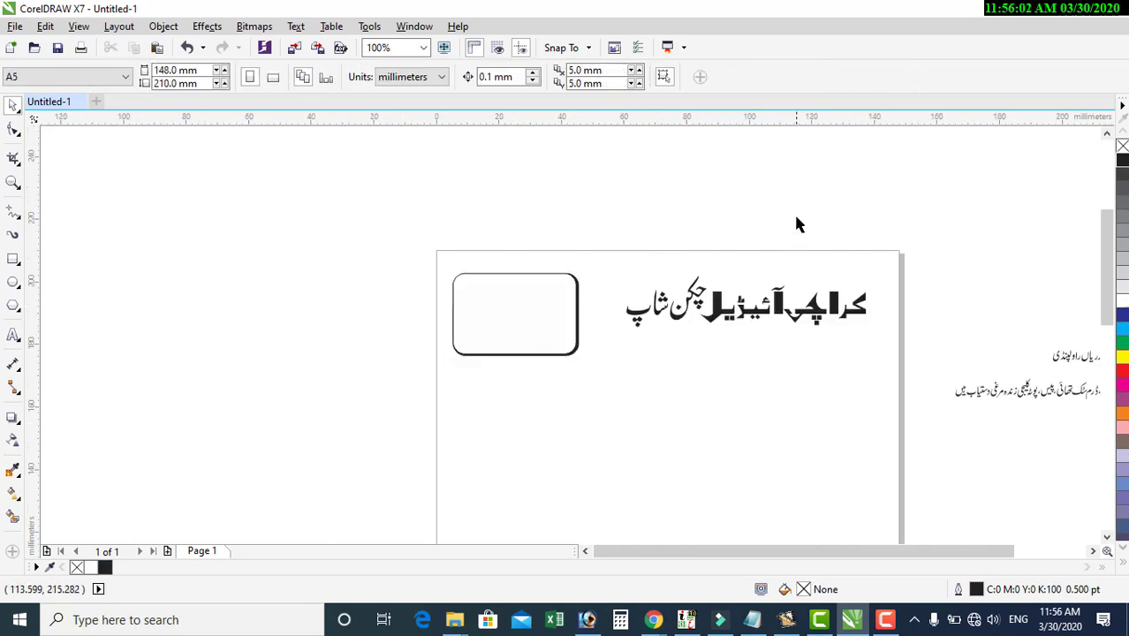
Enlarge the grouped shop name proportionally so it extends closer to the rounded box
left_click_drag(609, 235, 925, 341)
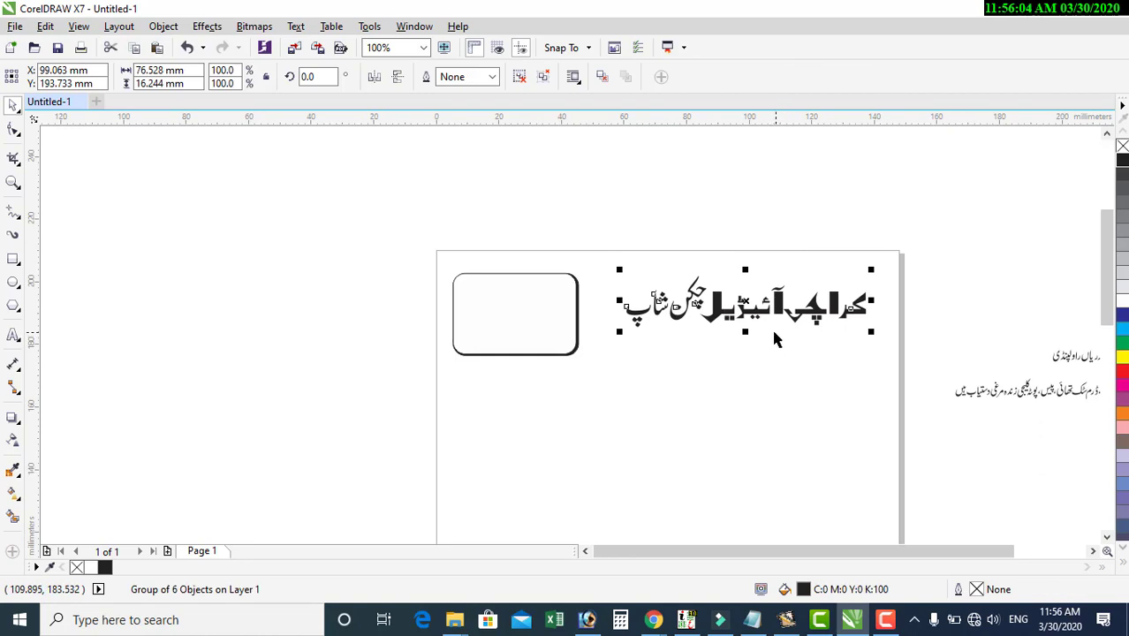
scroll(771, 332, "up", 1)
left_click_drag(476, 327, 415, 357)
scroll(456, 280, "down", 1)
left_click(897, 287)
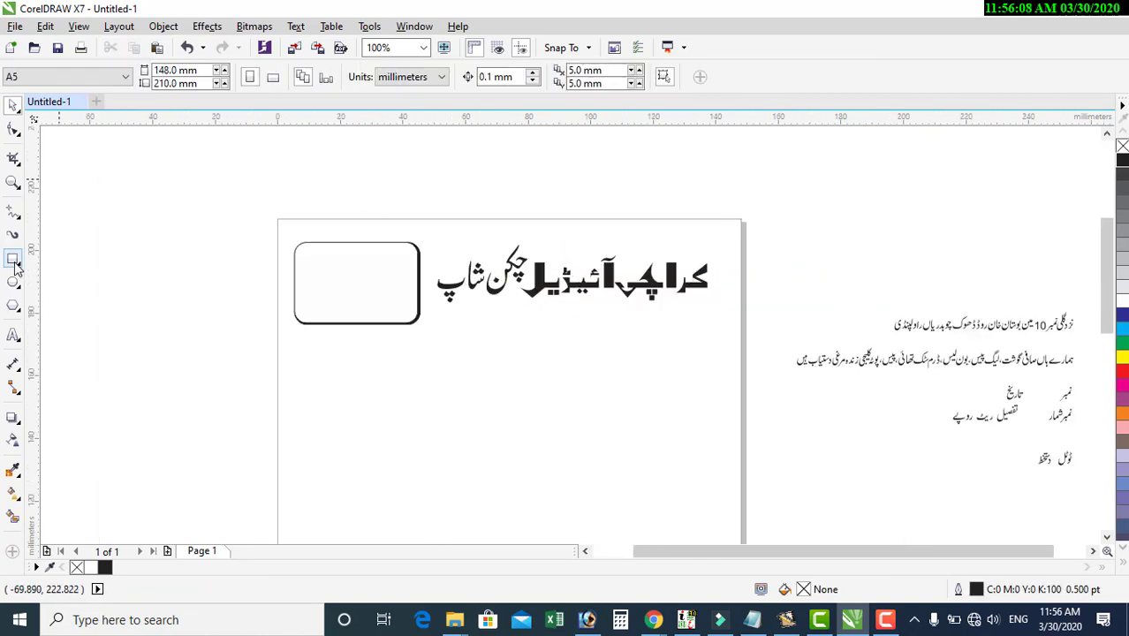
Draw a bar about 87.3 by 10 mm just under the shop name and round its corners to about 2.5 mm
left_click(13, 261)
left_click_drag(439, 319, 708, 349)
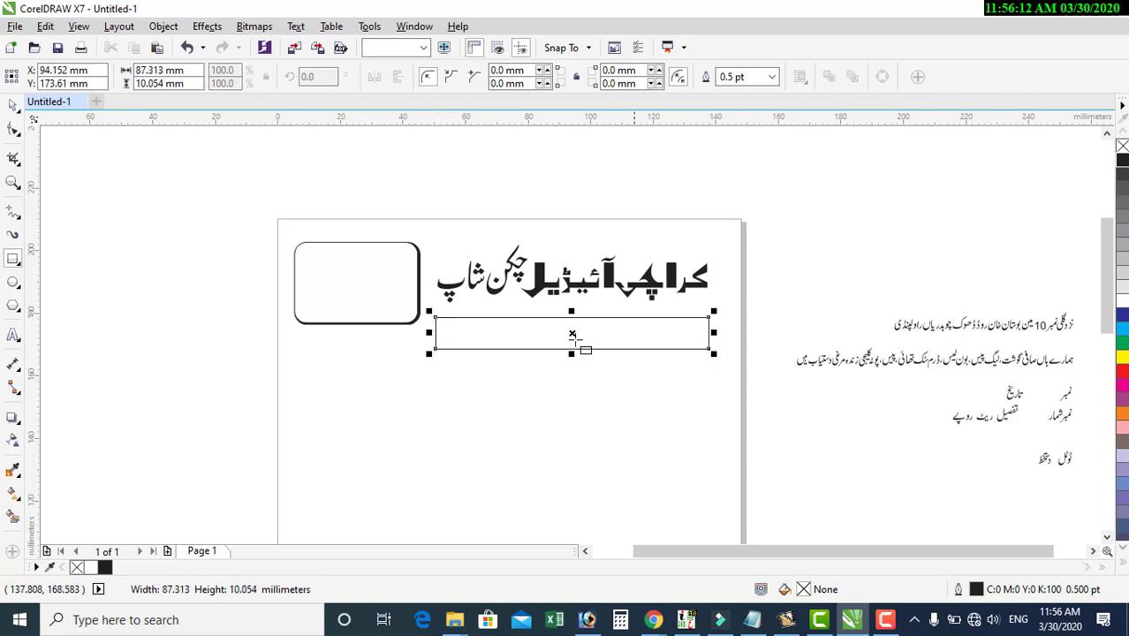
scroll(572, 334, "up", 1)
left_click_drag(583, 342, 583, 330)
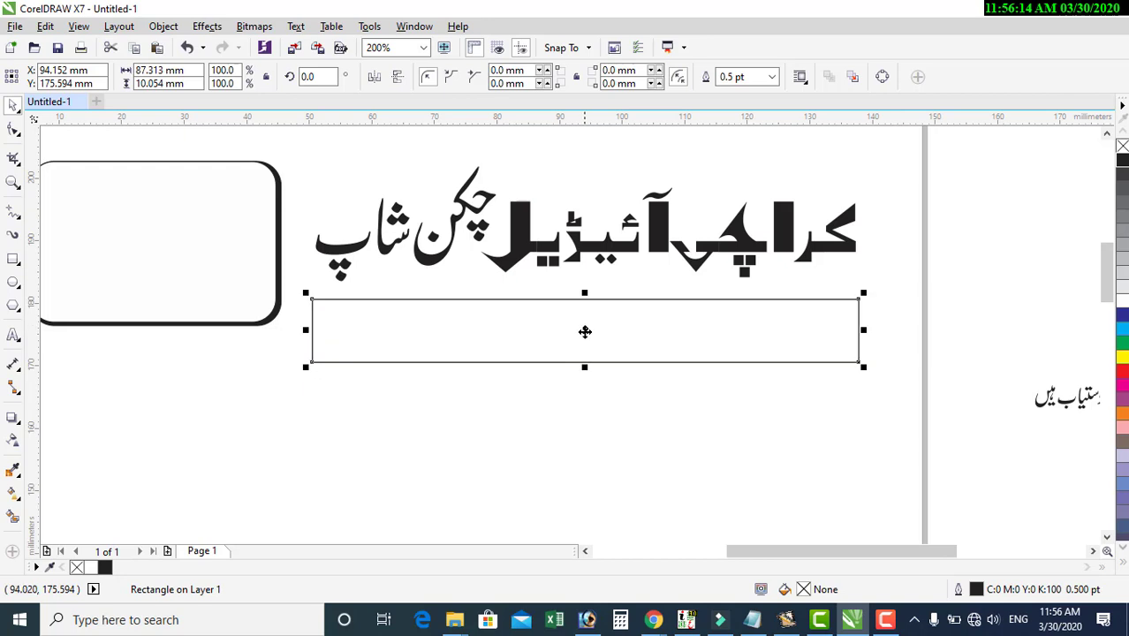
left_click(13, 129)
left_click_drag(859, 301, 844, 305)
key("space")
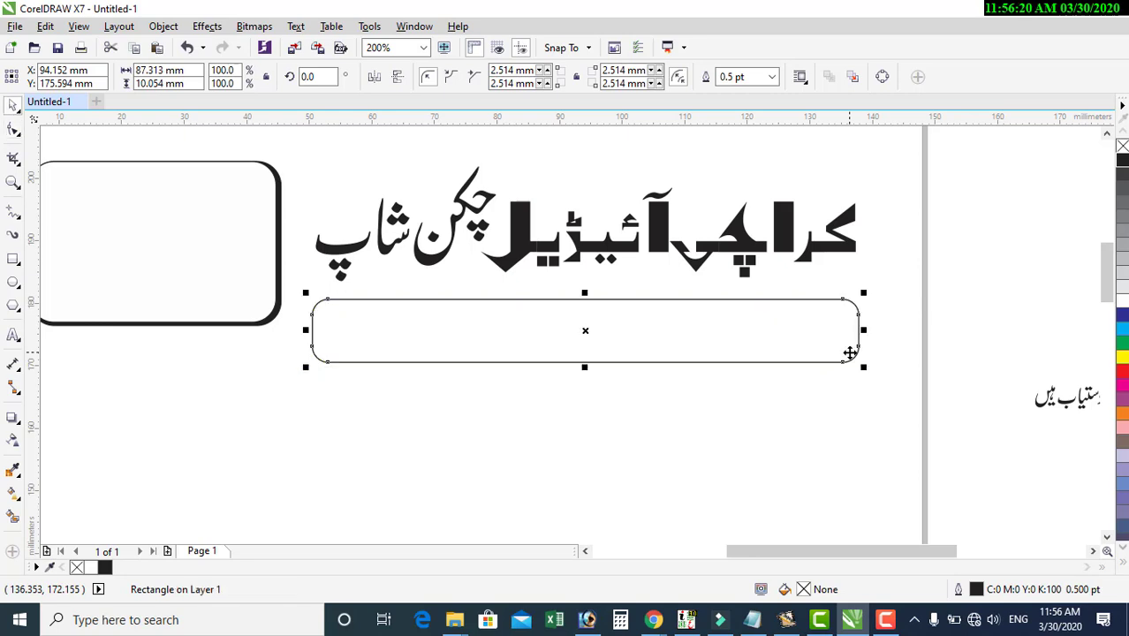
Add a white-filled copy of the bar, centred and about 8.3 mm high, and fill the original bar black
scroll(565, 322, "up", 1)
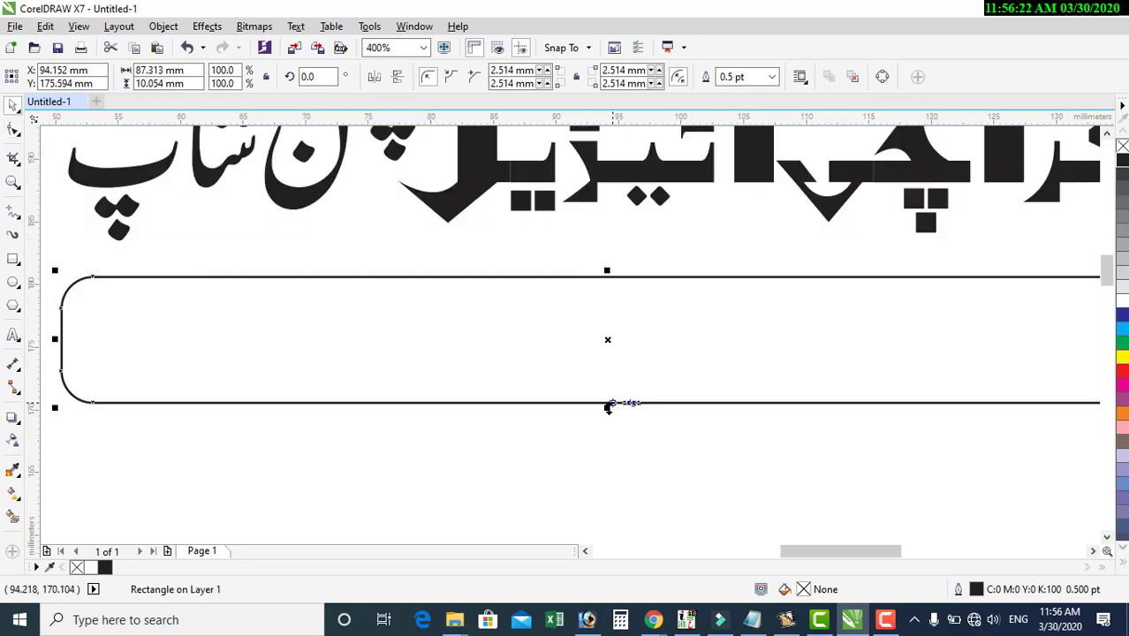
left_click_drag(608, 407, 612, 397)
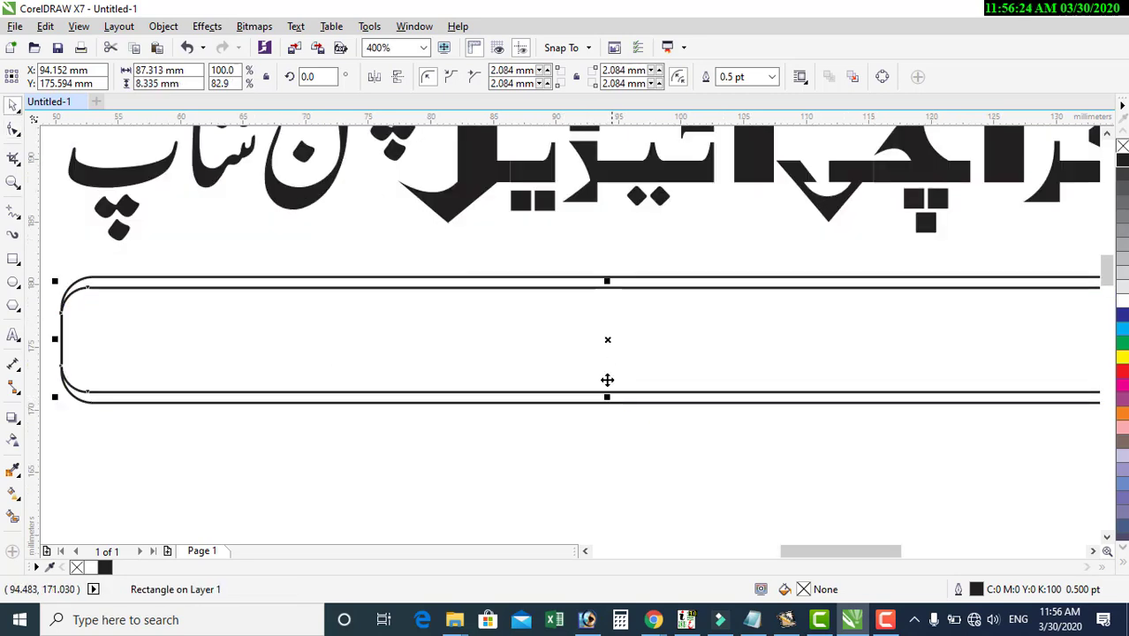
scroll(616, 347, "down", 1)
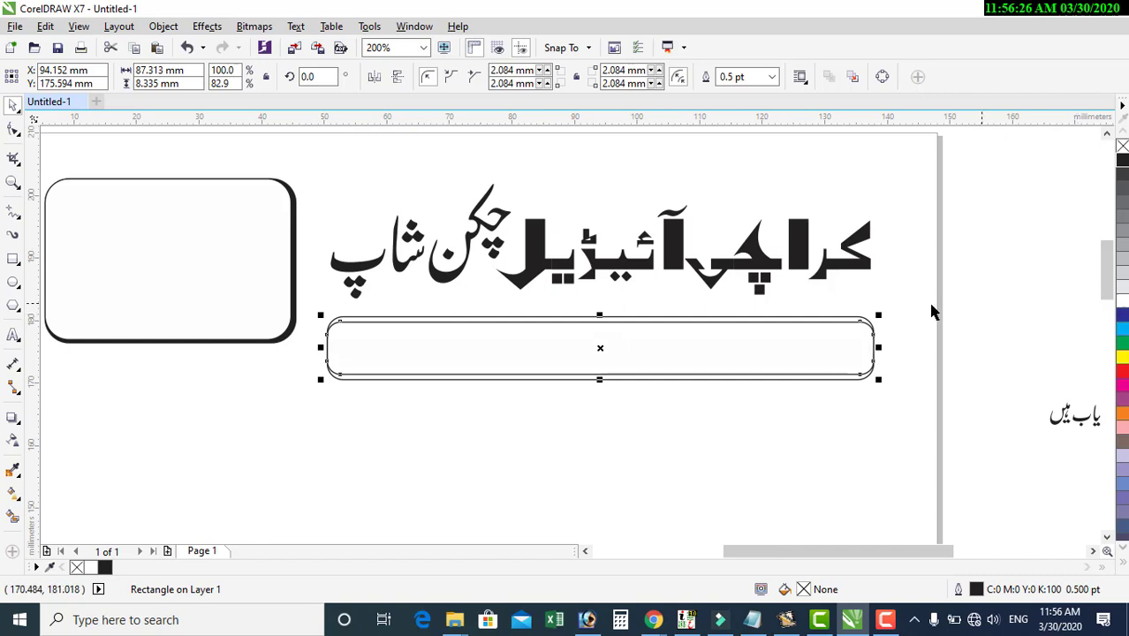
key("ctrl+z")
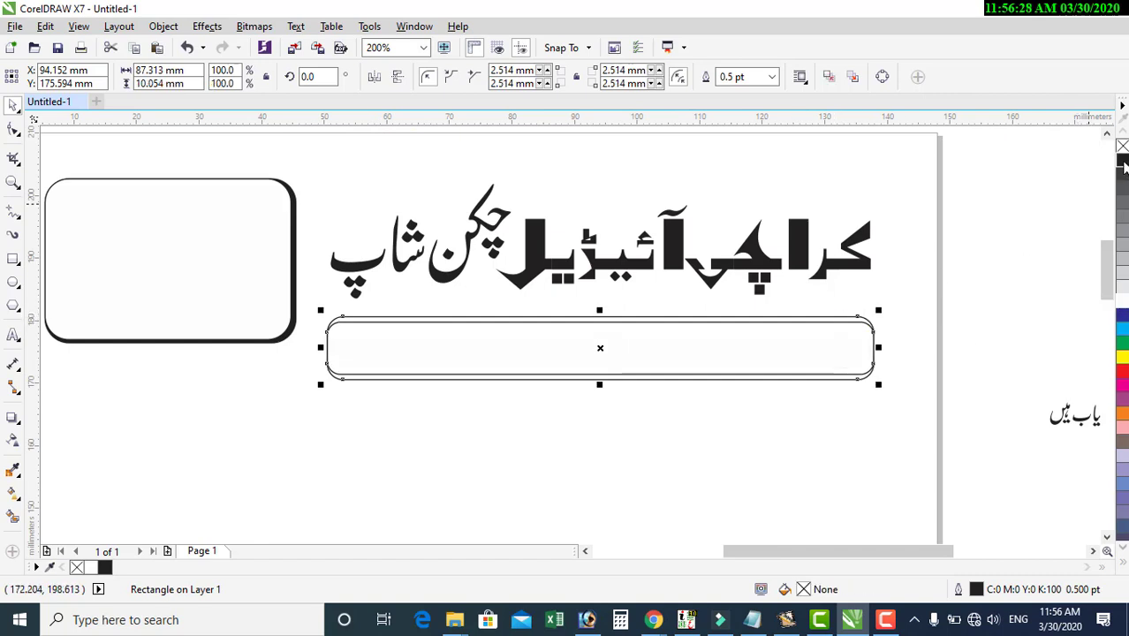
left_click(966, 290)
scroll(461, 333, "down", 1)
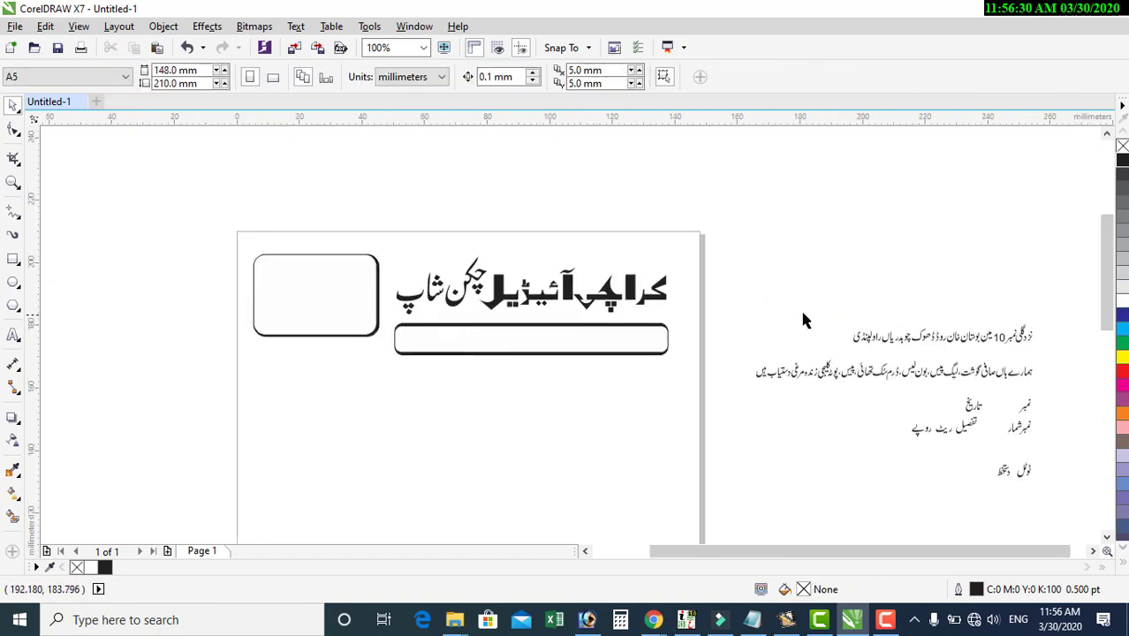
Centre the Urdu product line, starting ہمارے ہاں, horizontally and vertically in the white bar under the shop name
left_click_drag(877, 402, 1044, 403)
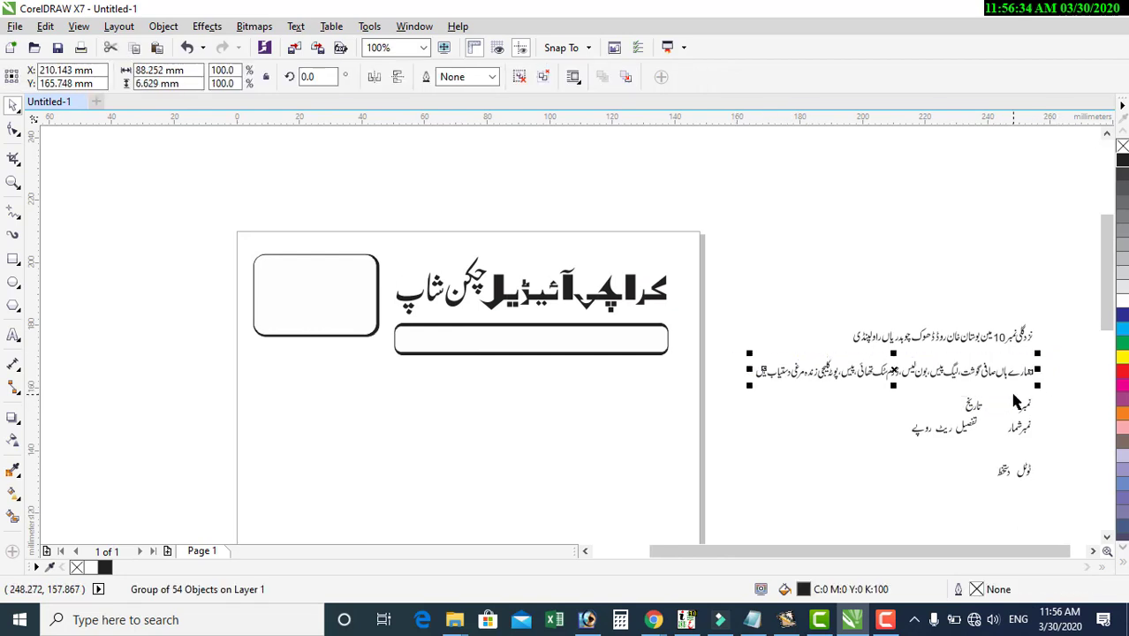
left_click(540, 353, "shift")
key("e")
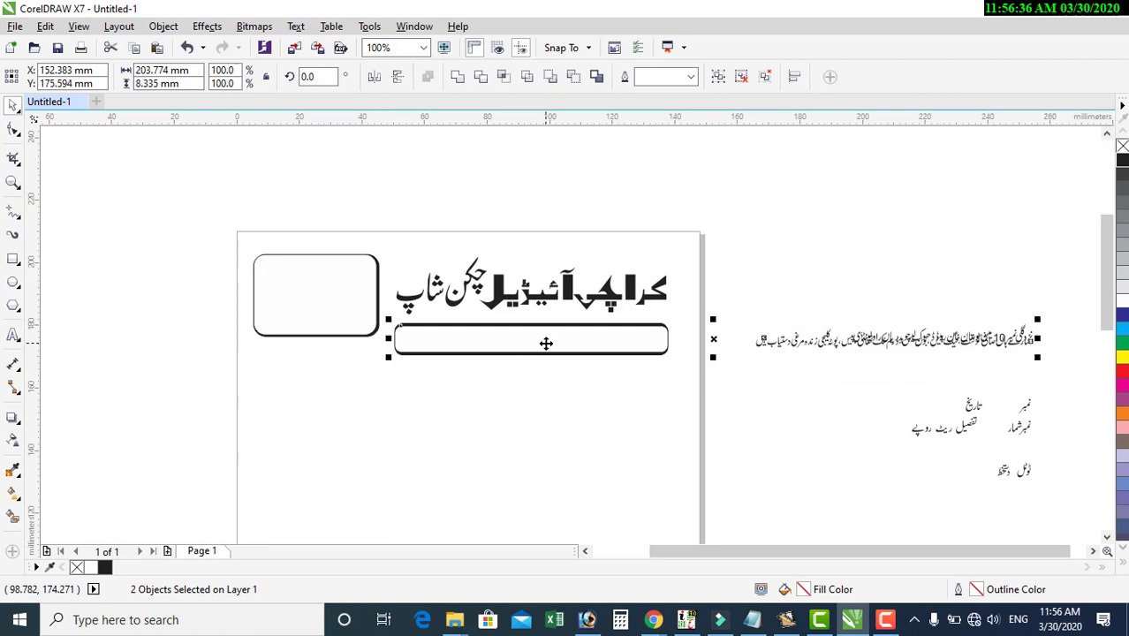
key("c")
left_click(775, 266)
Shrink the product line about its centre so it fits inside the bar with a margin at both ends
left_click(650, 353)
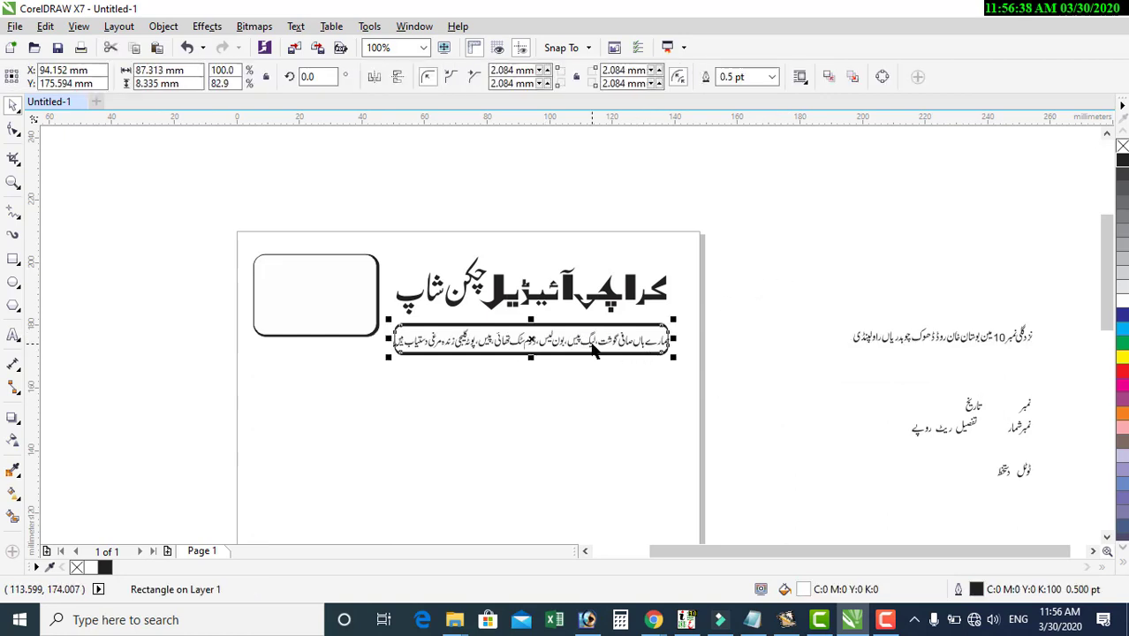
scroll(594, 351, "up", 1)
left_click(740, 341)
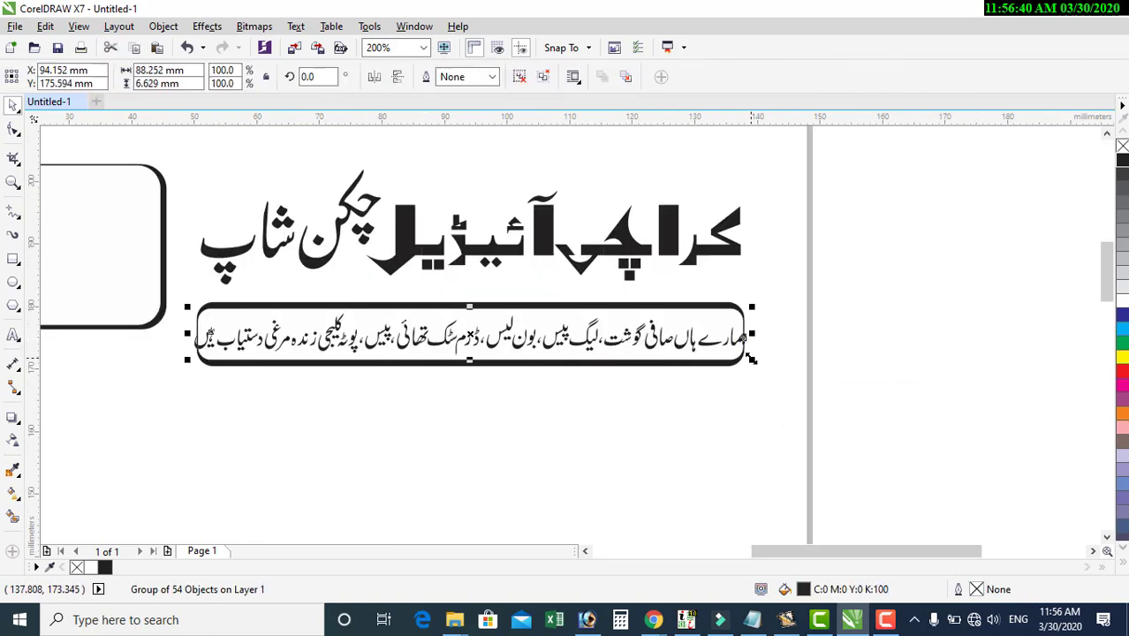
left_click_drag(750, 362, 722, 376)
left_click(735, 348, "shift")
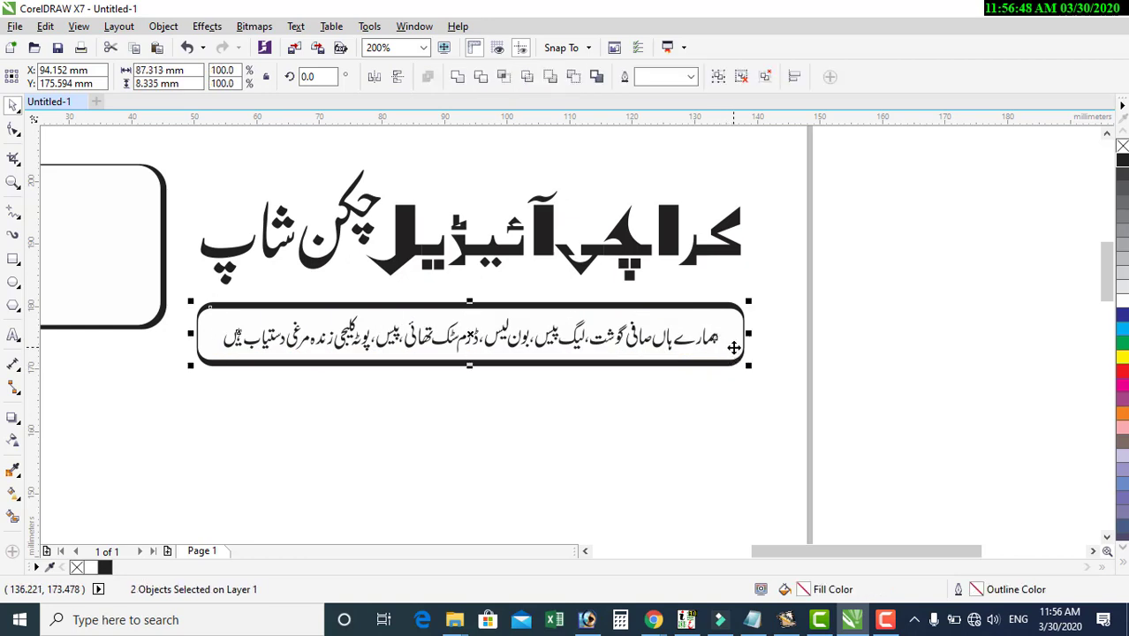
left_click(875, 339)
scroll(512, 300, "down", 1)
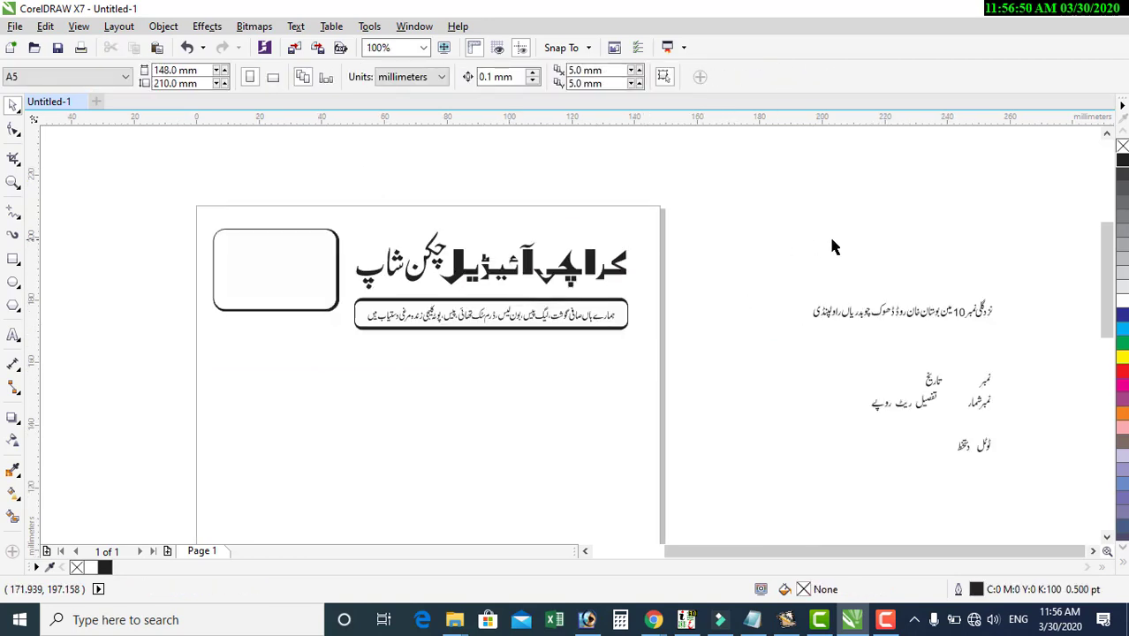
left_click_drag(743, 281, 1028, 330)
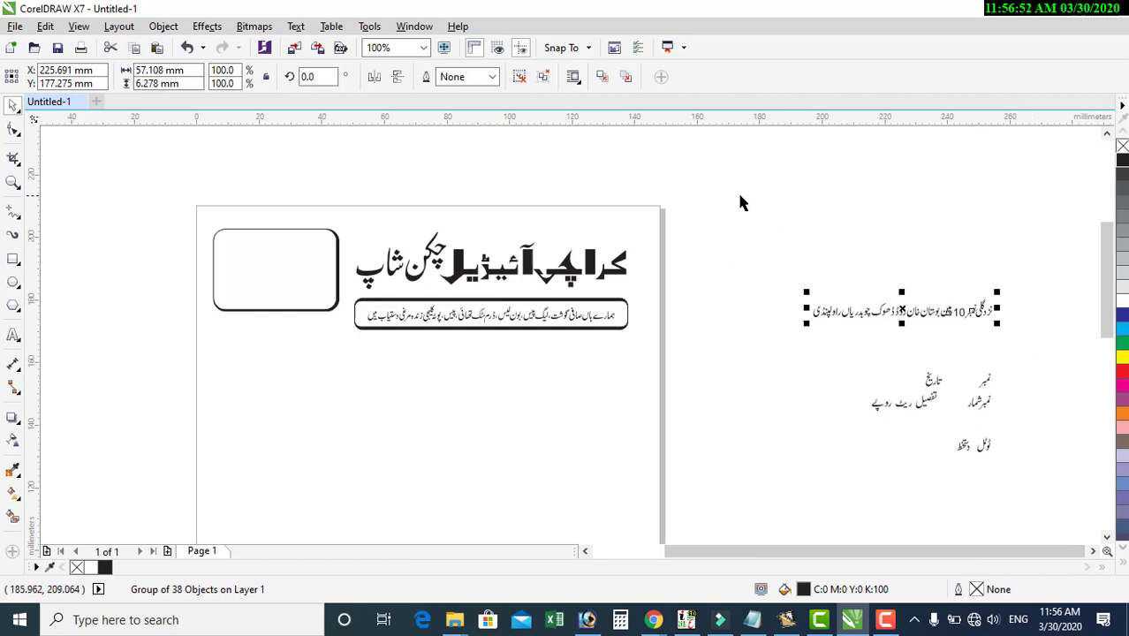
scroll(738, 198, "down", 1)
left_click(928, 212)
scroll(759, 275, "up", 1)
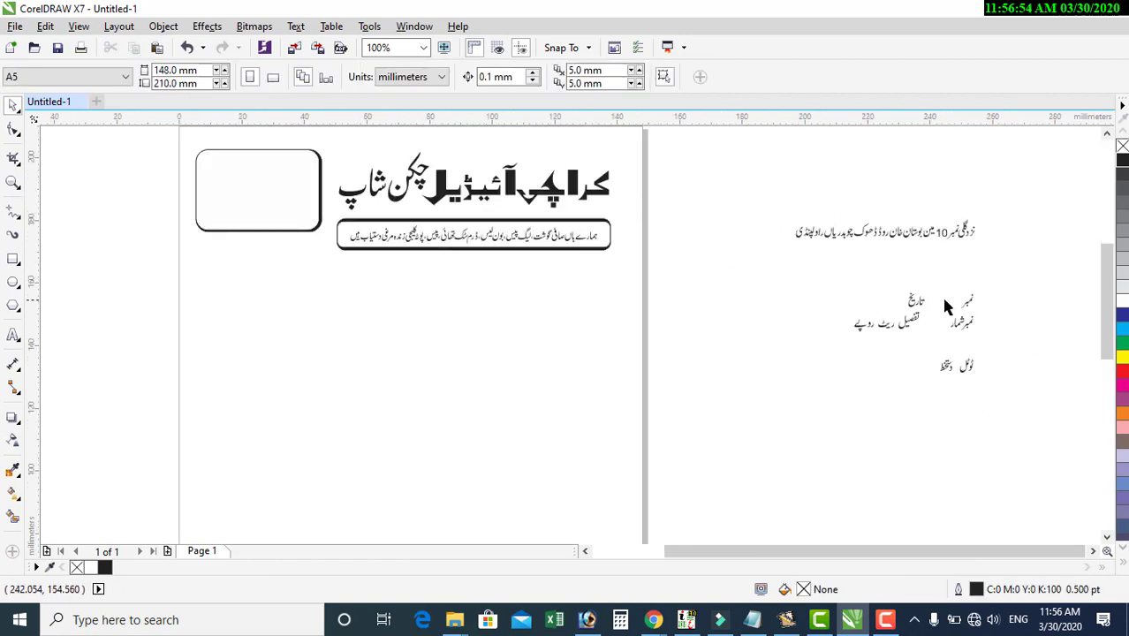
Move the نمبر and تاریخ labels from beside the page onto it, in a row under the product line bar
left_click(919, 305)
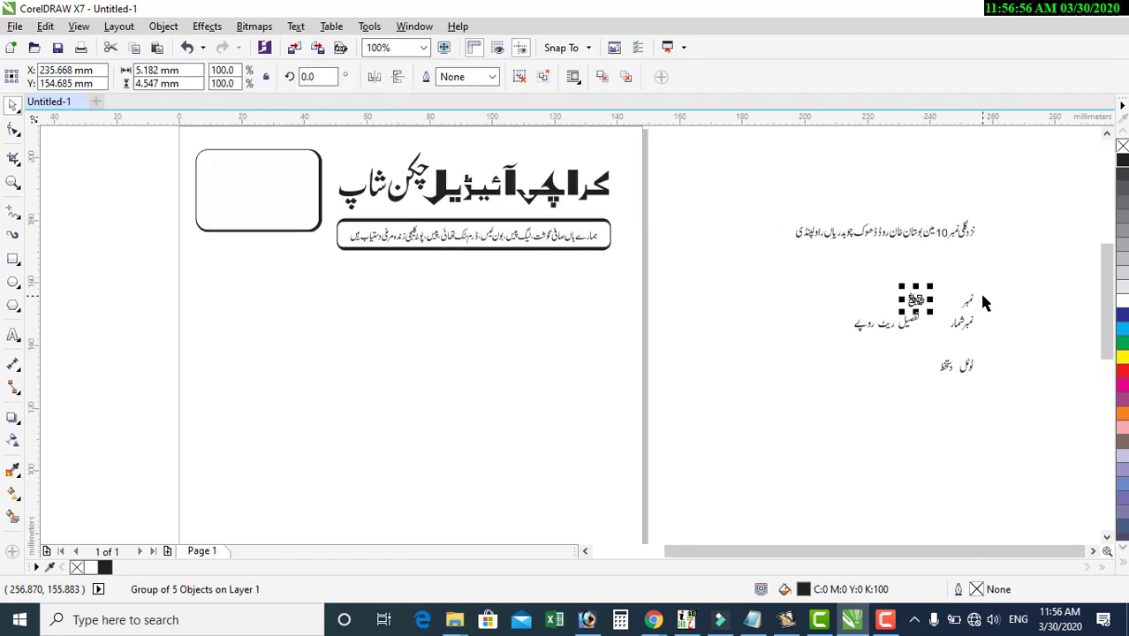
left_click_drag(812, 270, 1079, 424)
left_click_drag(955, 331, 729, 324)
scroll(737, 287, "up", 2)
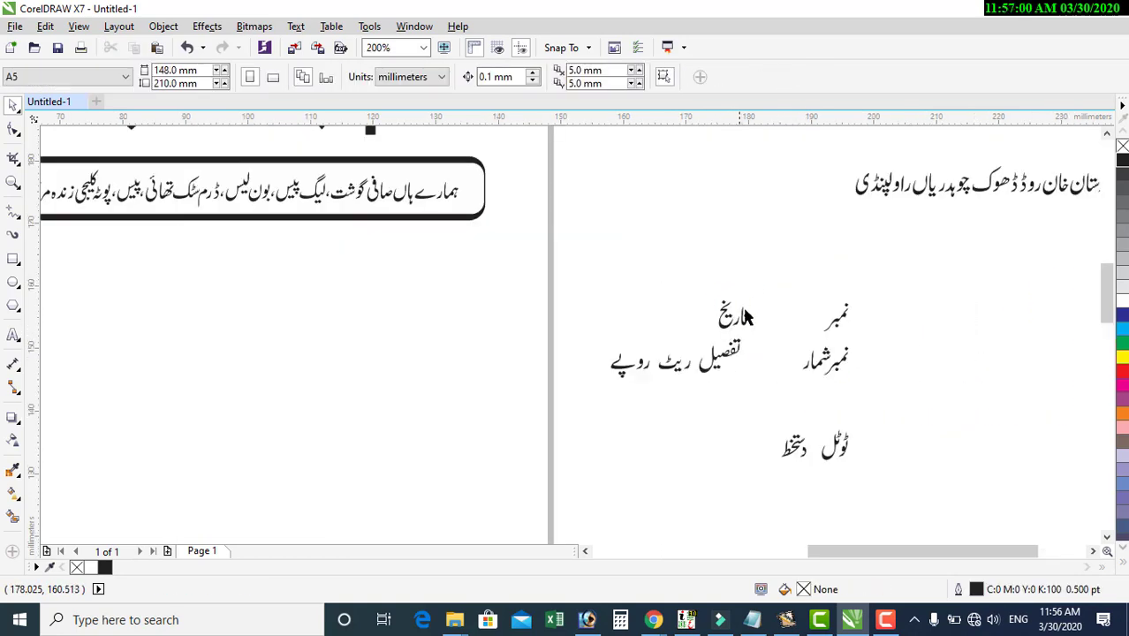
left_click(737, 320)
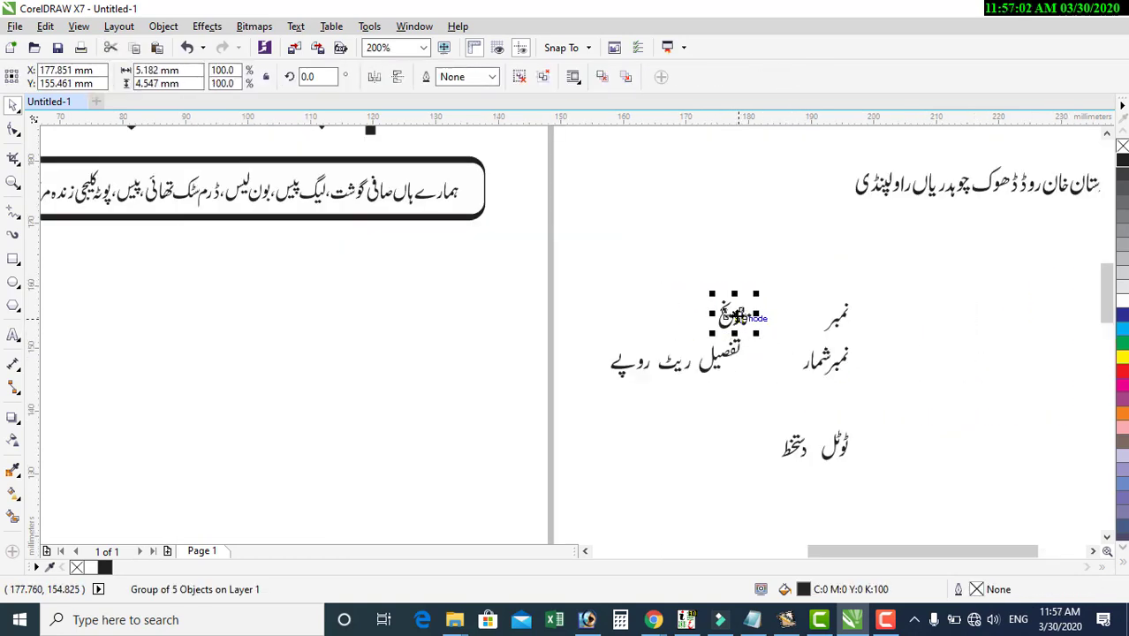
left_click_drag(737, 319, 188, 302)
left_click_drag(739, 274, 453, 296)
left_click(558, 284)
scroll(560, 285, "down", 2)
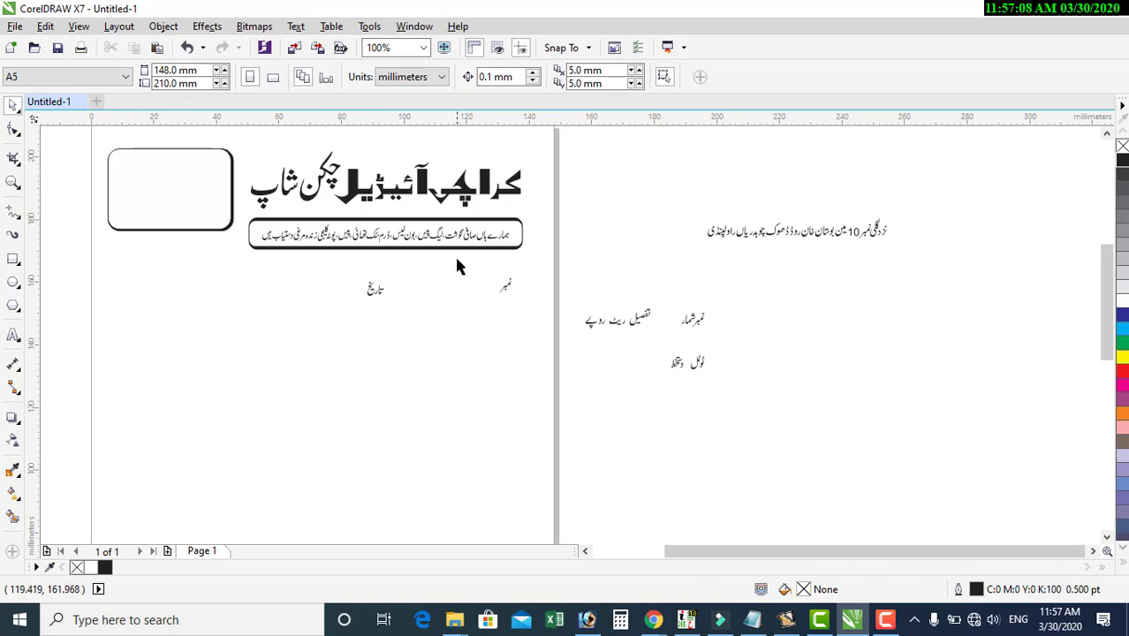
Align the right edge of the نمبر label with the right edge of the product line bar
scroll(529, 265, "up", 2)
left_click(562, 313)
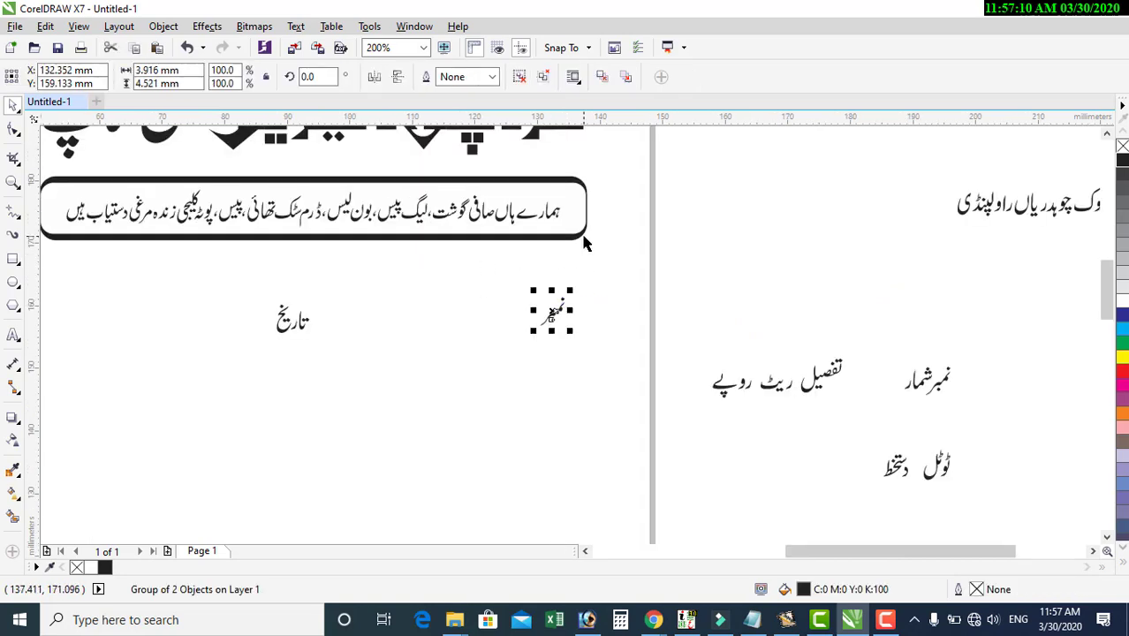
left_click(583, 233, "shift")
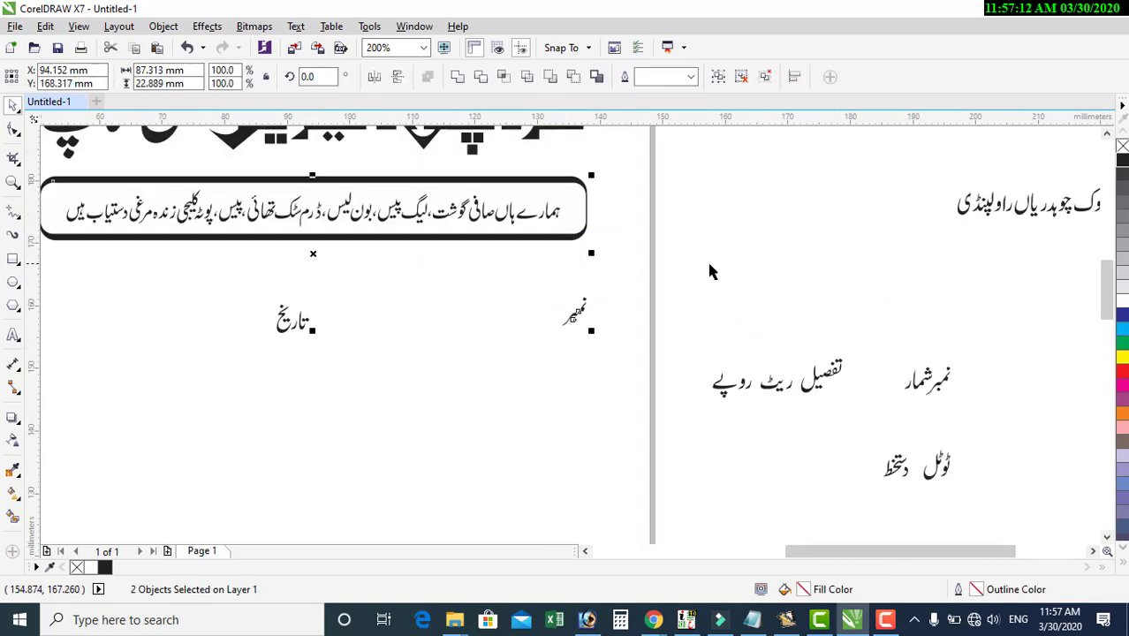
left_click(636, 300)
Move the تاریخ label below the empty rounded box and align it with the box's right edge
scroll(685, 315, "down", 2)
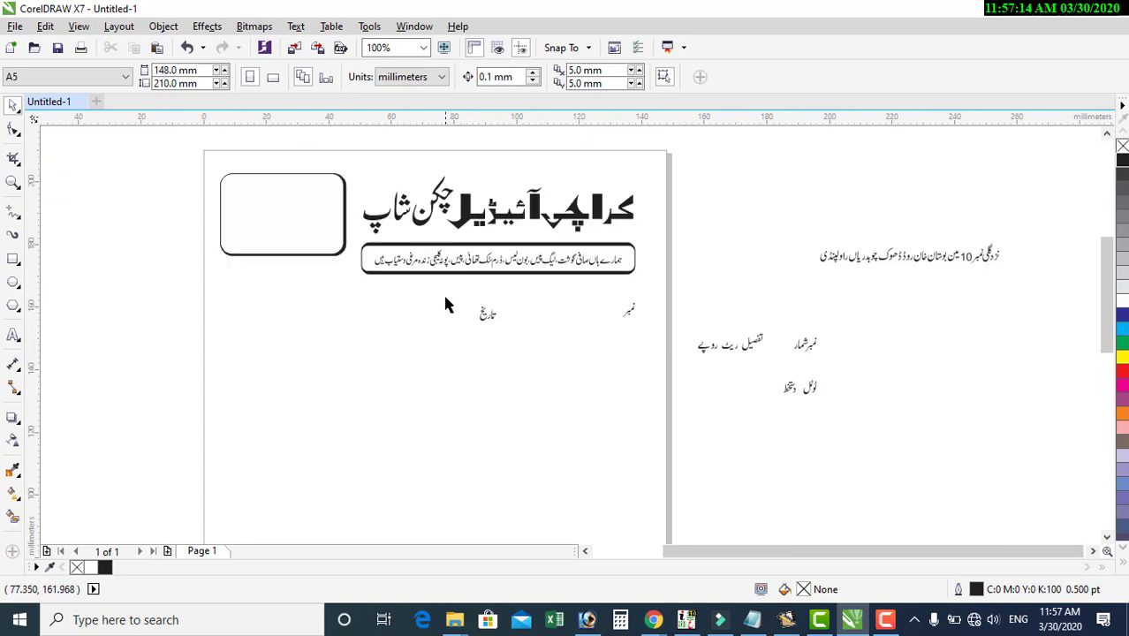
left_click_drag(487, 313, 333, 313)
left_click(342, 253, "shift")
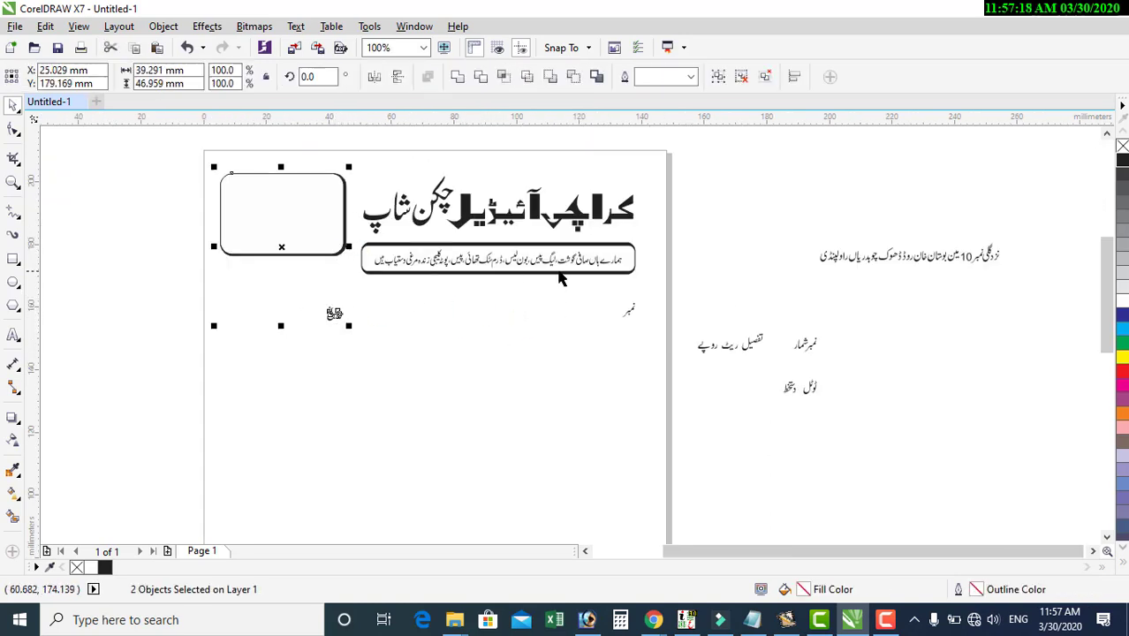
left_click(709, 283)
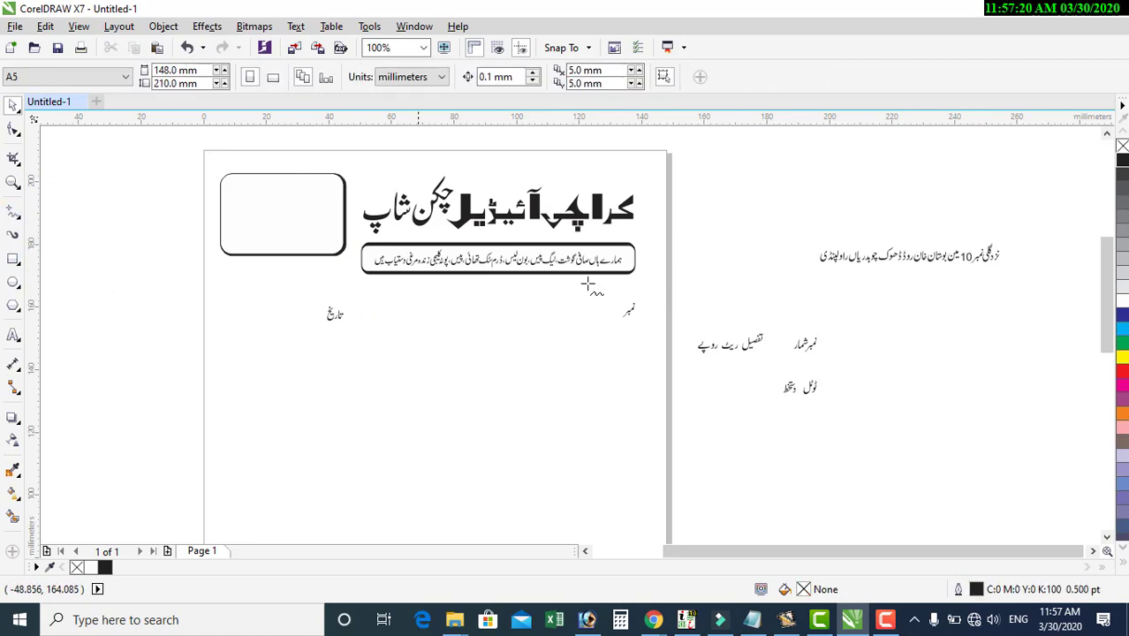
Draw a horizontal writing line about 31.6 mm long, running left from the foot of the نمبر label
scroll(602, 305, "up", 2)
left_click(643, 328)
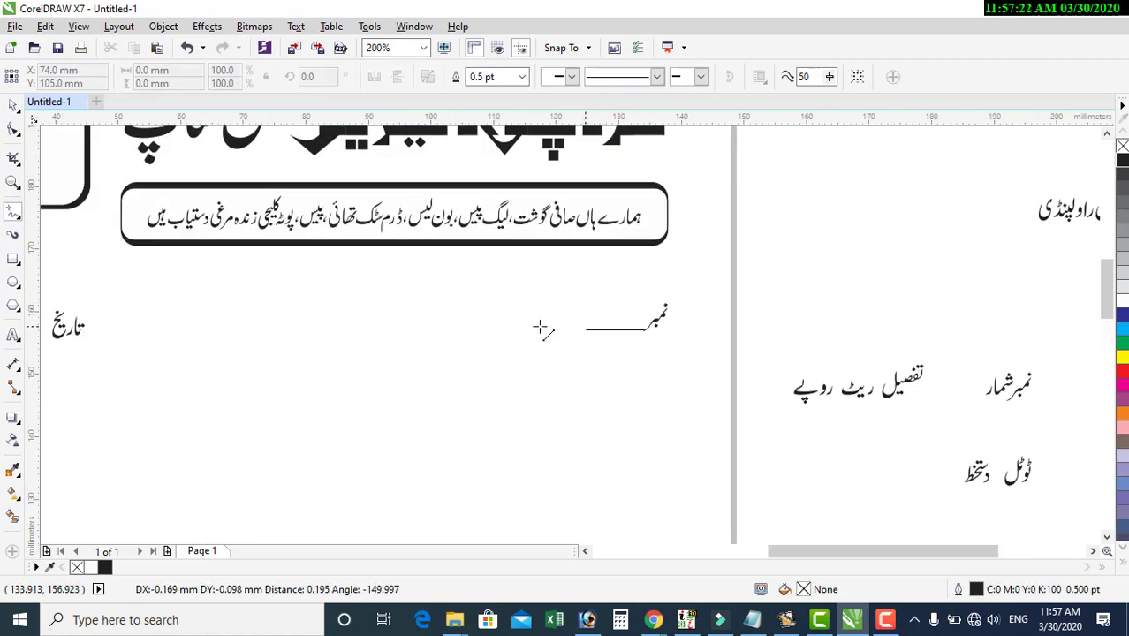
left_click(444, 331)
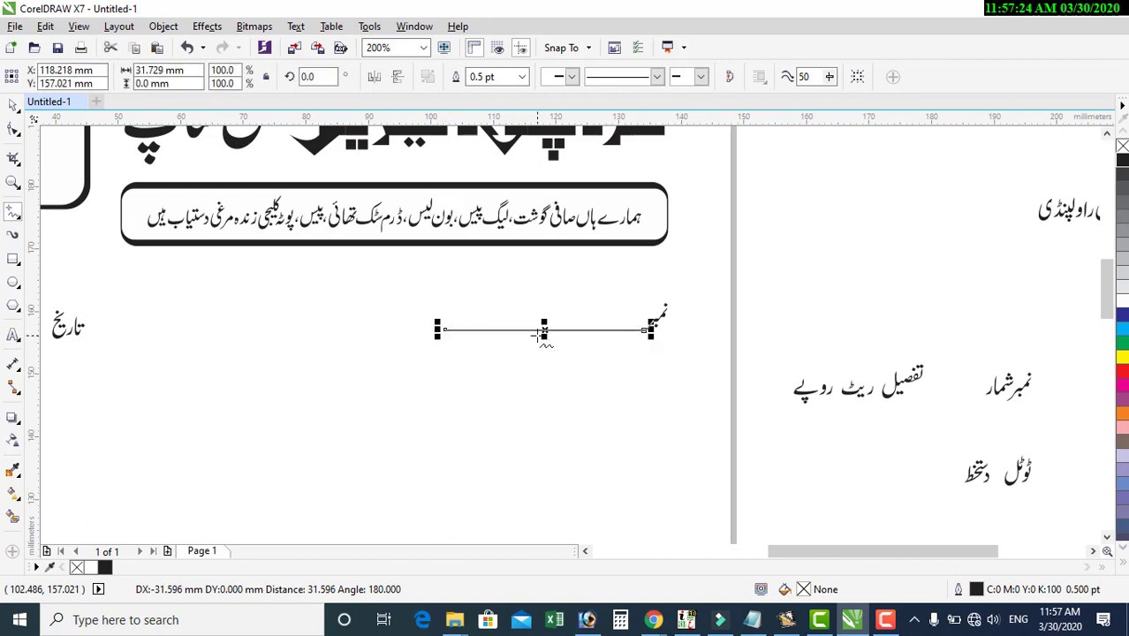
scroll(597, 320, "down", 2)
key("Escape")
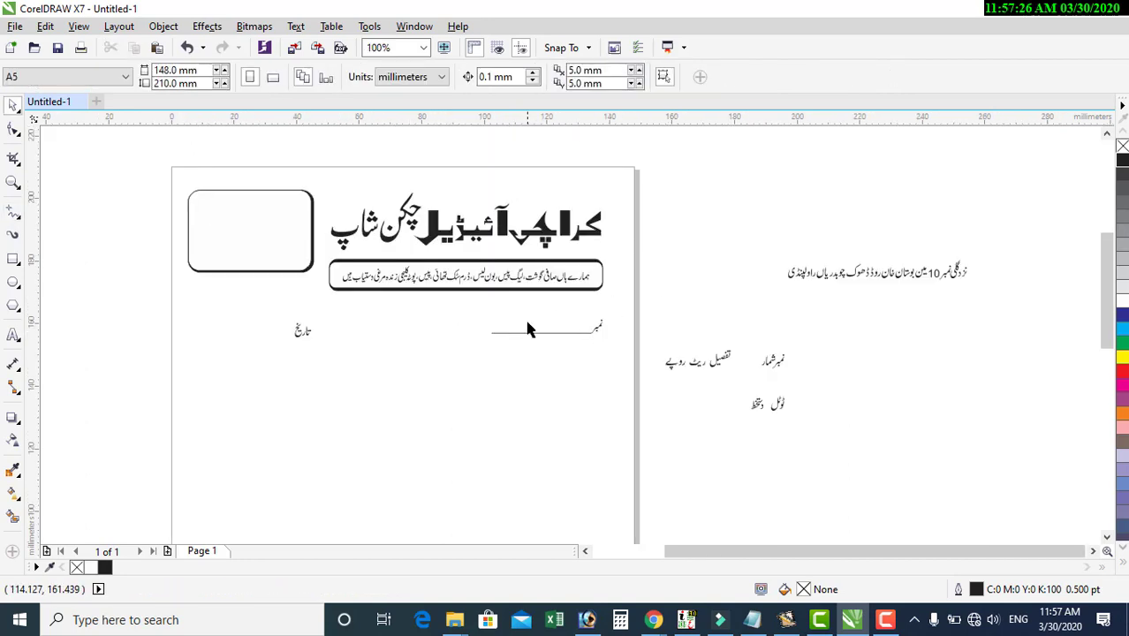
Place a copy of the writing line at the same height, just left of the تاریخ label
left_click(534, 339)
left_click_drag(534, 339, 237, 339)
right_click(237, 339)
left_click(618, 311)
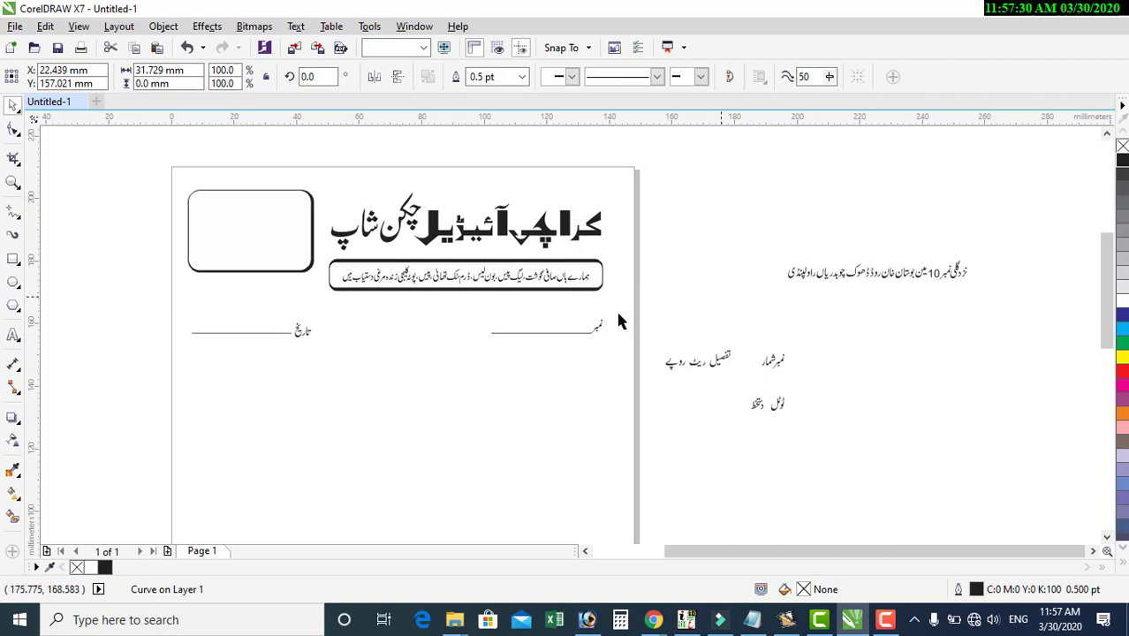
Shift the نمبر writing line slightly left so a small gap separates it from the label
scroll(590, 333, "up", 2)
left_click(555, 324)
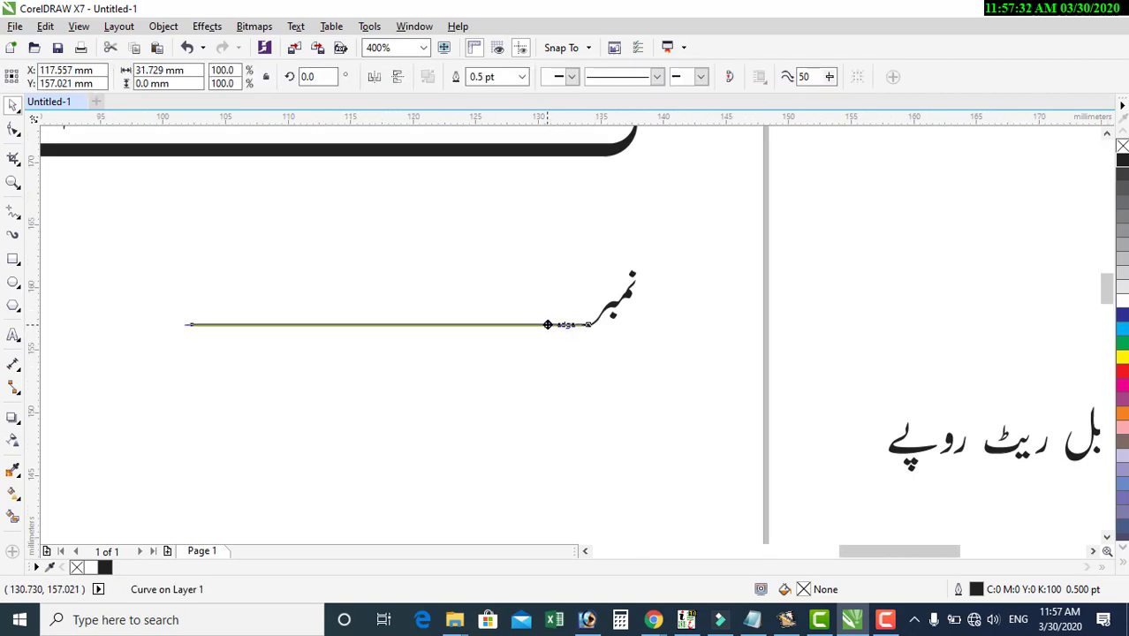
scroll(592, 320, "down", 1)
left_click(744, 320)
scroll(491, 247, "down", 2)
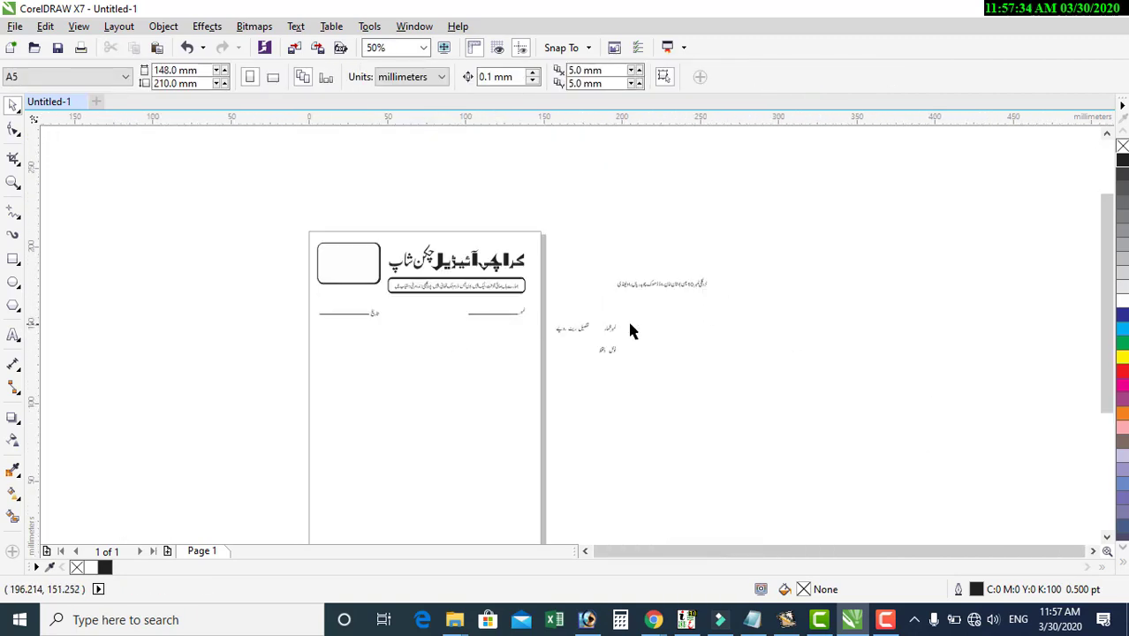
scroll(557, 336, "up", 1)
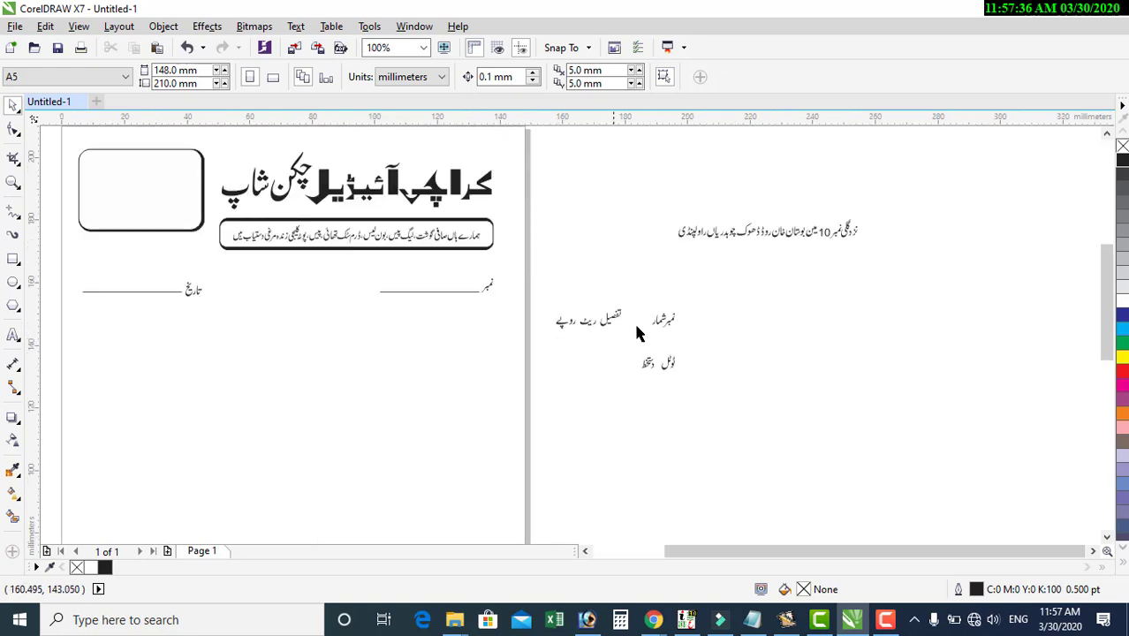
scroll(641, 319, "down", 1)
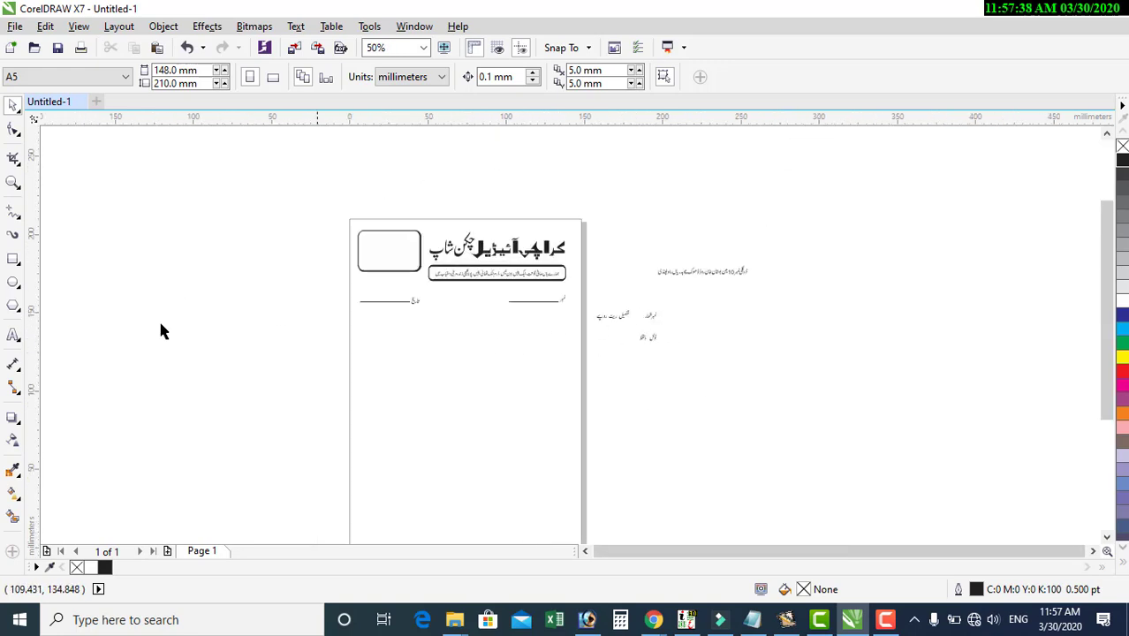
Draw a rectangle about 27.4 by 6 mm under the نمبر line and align its right edge with the product line bar
left_click(15, 262)
scroll(539, 326, "up", 2)
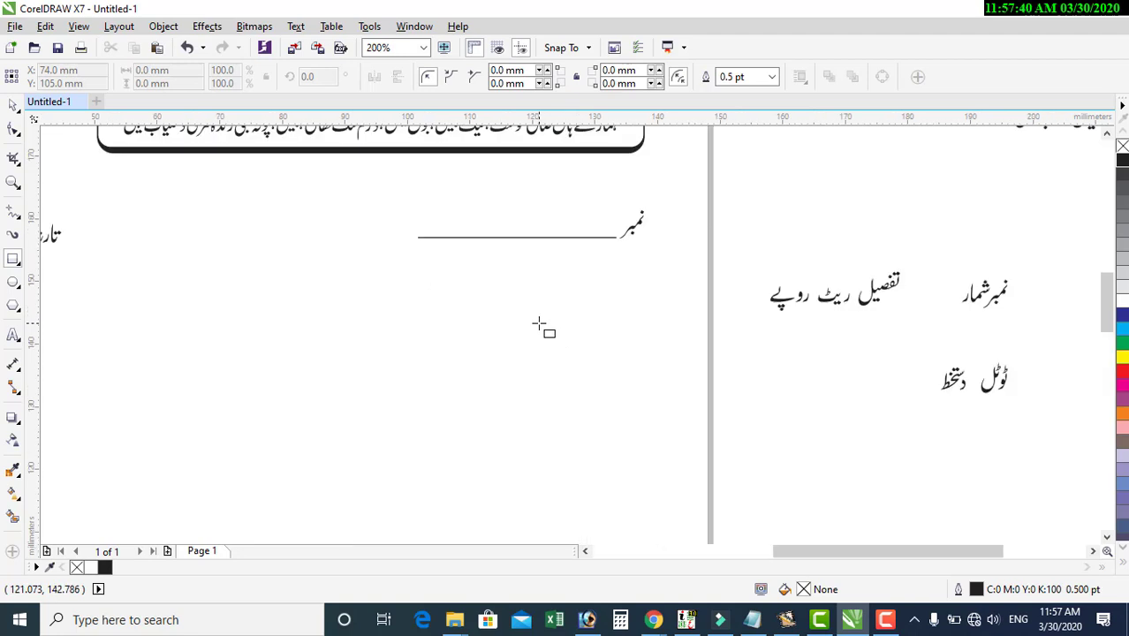
left_click_drag(473, 284, 646, 324)
key("space")
left_click(636, 164, "shift")
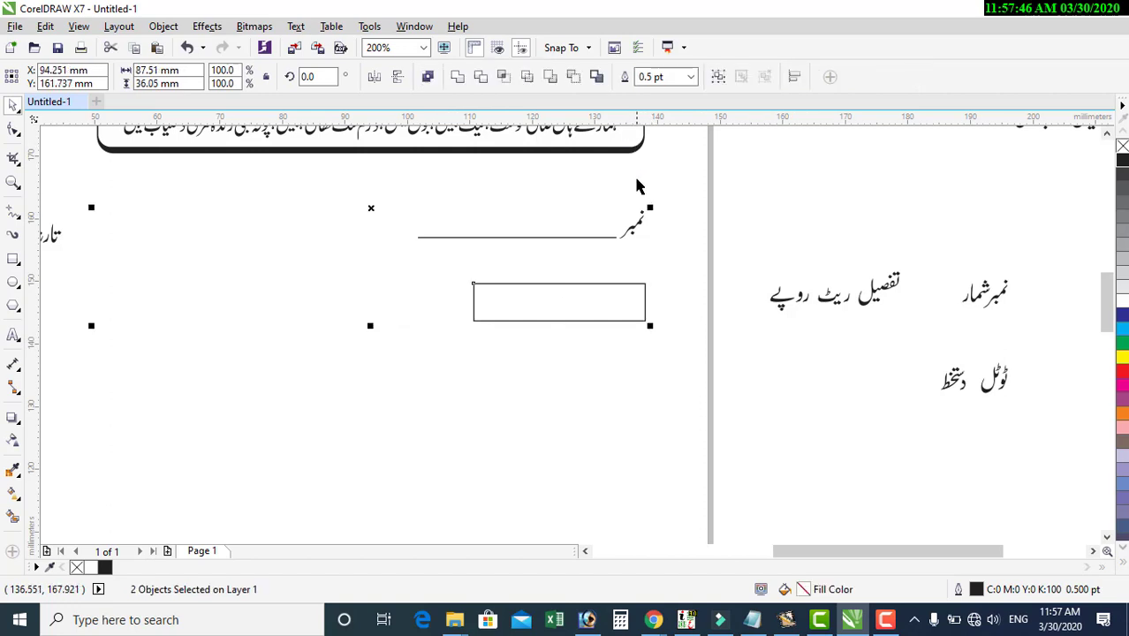
left_click(636, 295)
left_click(474, 313)
left_click(473, 312)
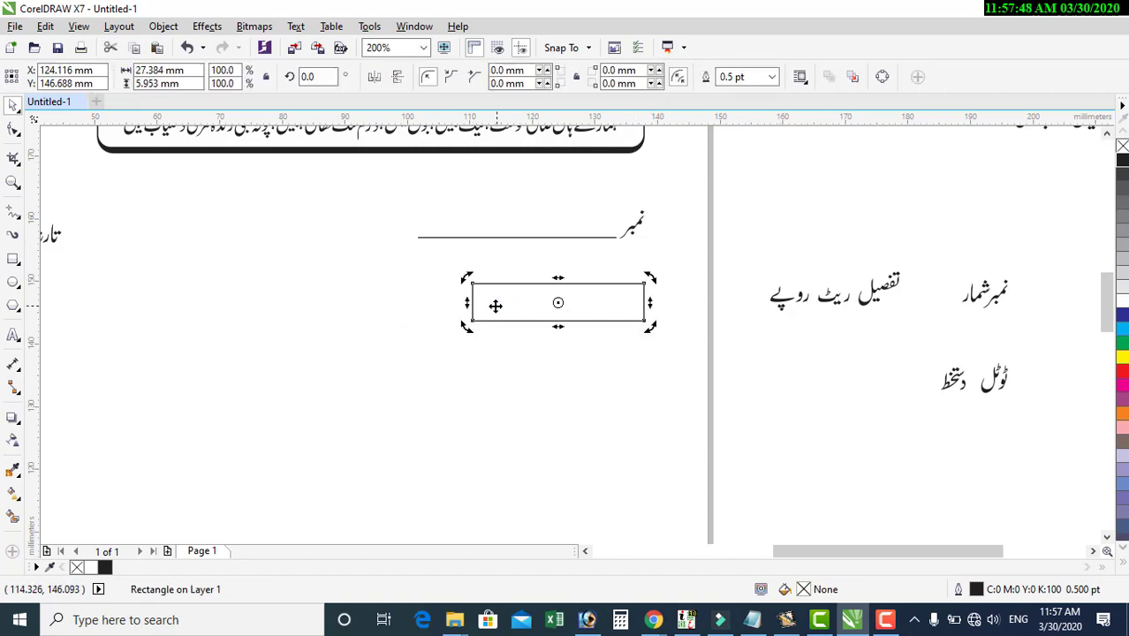
left_click(465, 305)
Narrow the rectangle to about 16.6 mm and add an adjoining copy on its left, stretched to about 39.5 mm wide
left_click_drag(470, 302, 534, 305)
scroll(578, 320, "down", 1)
scroll(598, 319, "up", 1)
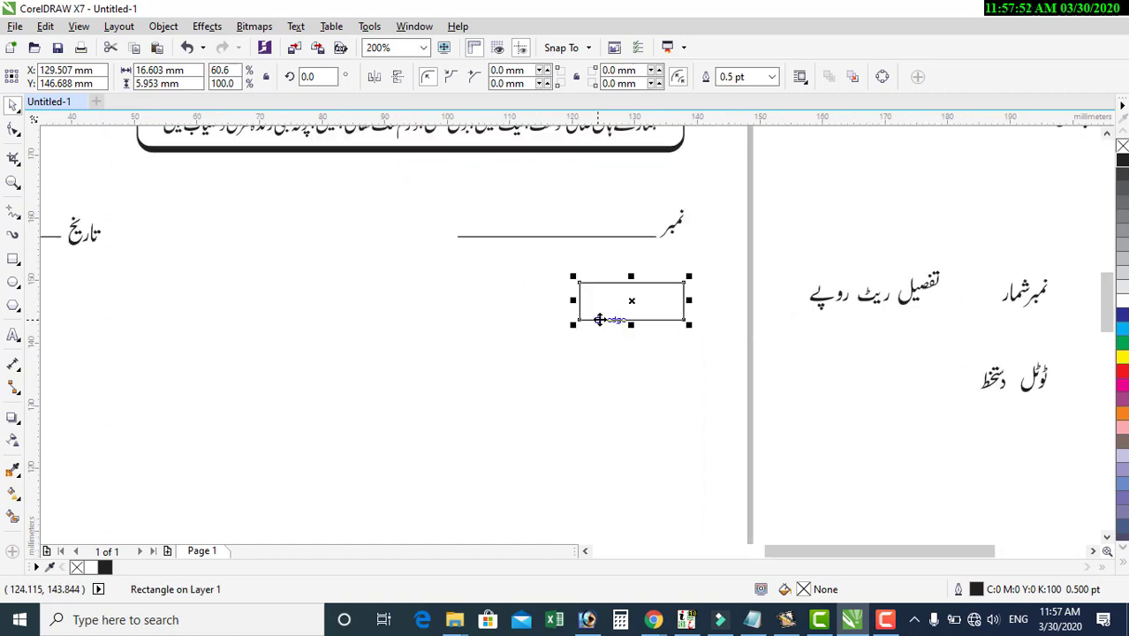
left_click_drag(631, 300, 327, 312)
left_click(623, 319)
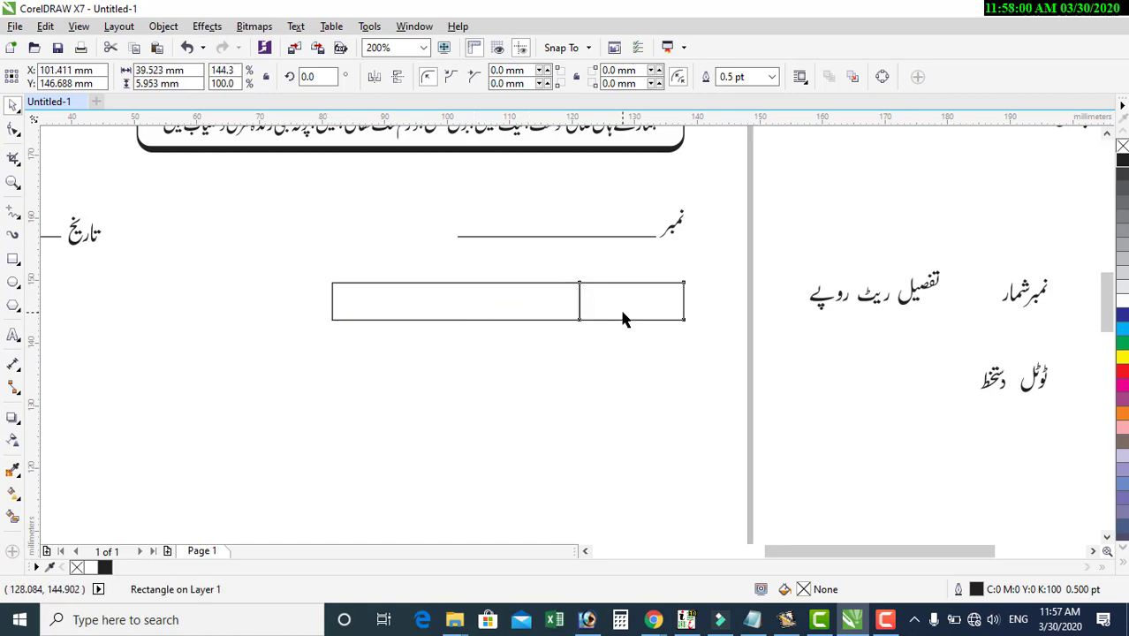
Add two copies of the 16.6 mm cell, one left of the wide cell and one under the تاریخ writing line
left_click_drag(634, 304, 280, 316)
left_click(422, 326)
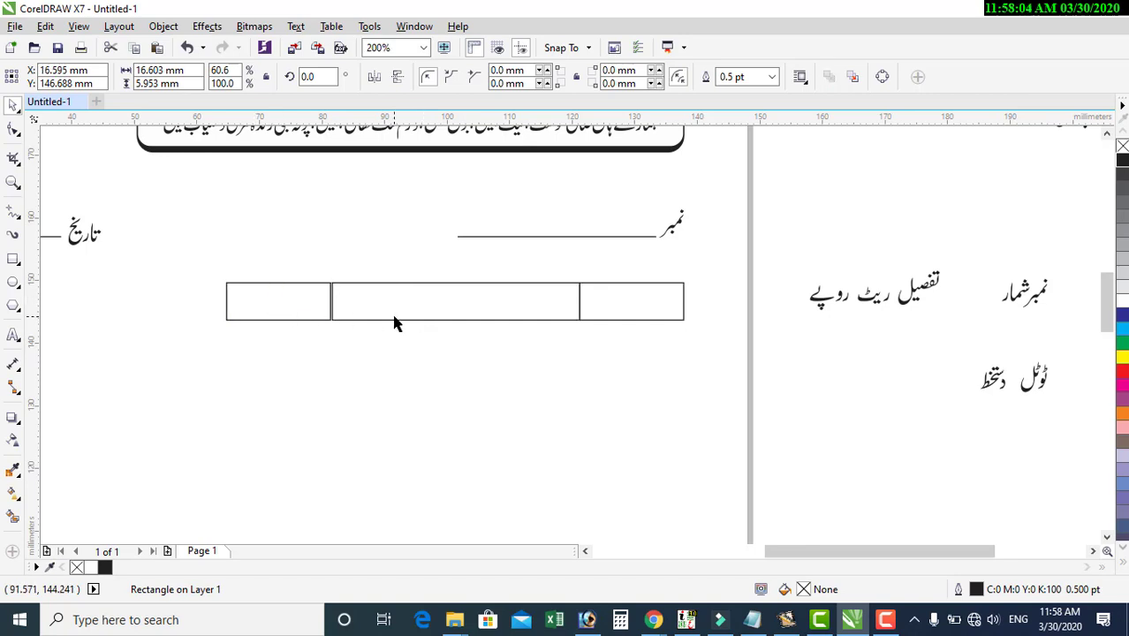
scroll(415, 322, "down", 3)
scroll(257, 312, "up", 3)
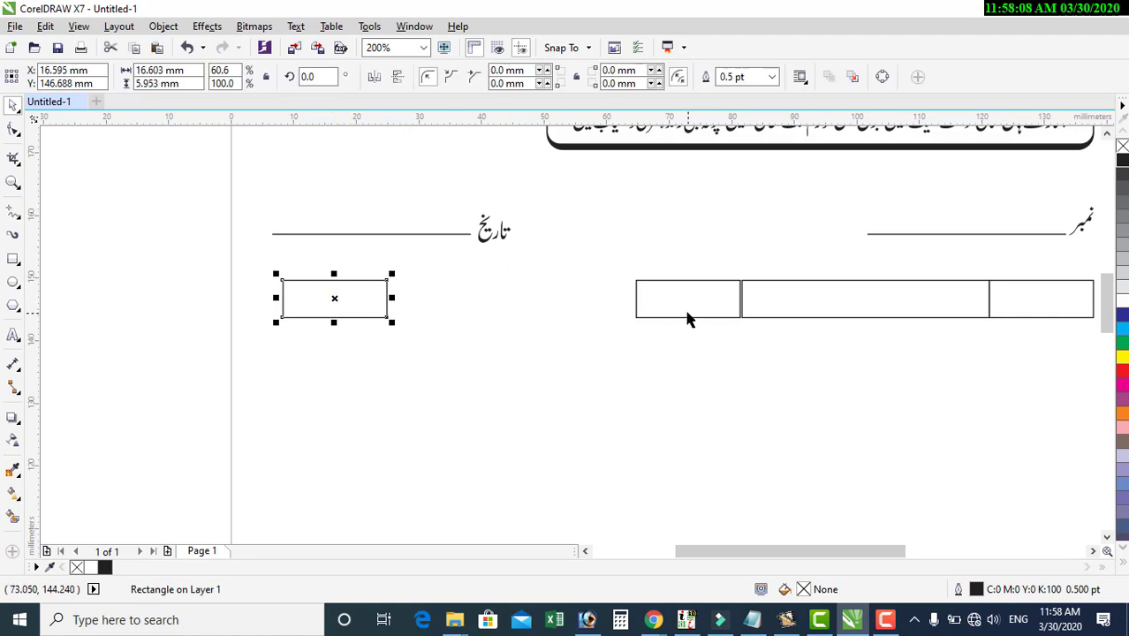
Move the middle copy against the leftmost cell, widen it to about 36.9 mm, and extend the wide cell to meet it
left_click_drag(689, 319, 439, 319)
left_click_drag(498, 300, 624, 302)
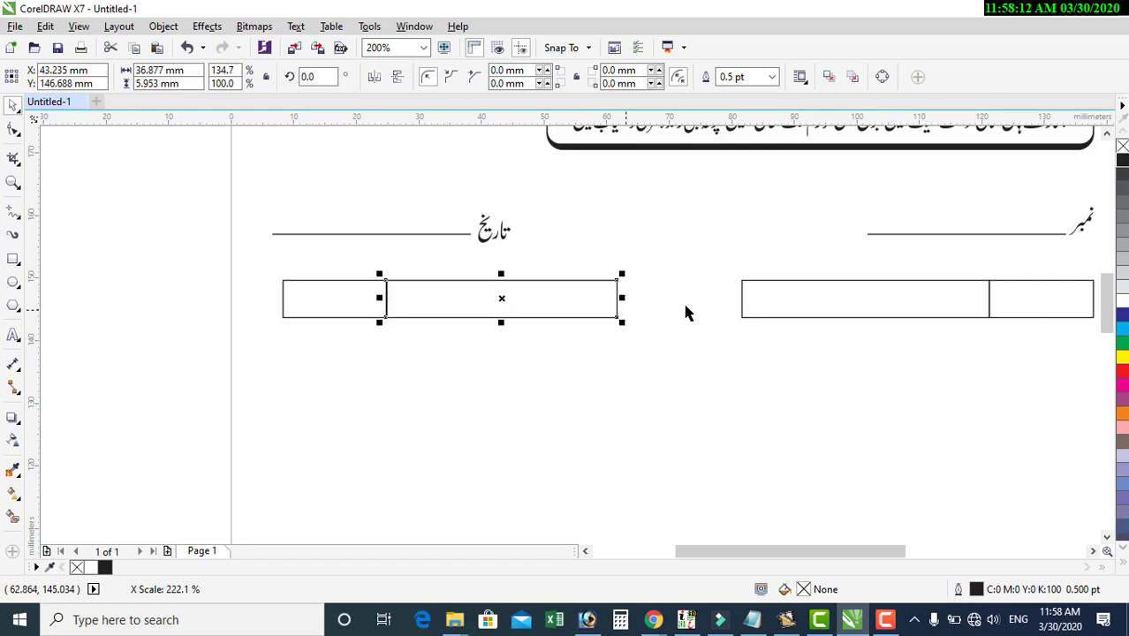
left_click(752, 304)
left_click_drag(735, 299, 610, 305)
scroll(283, 322, "down", 2)
left_click(747, 279)
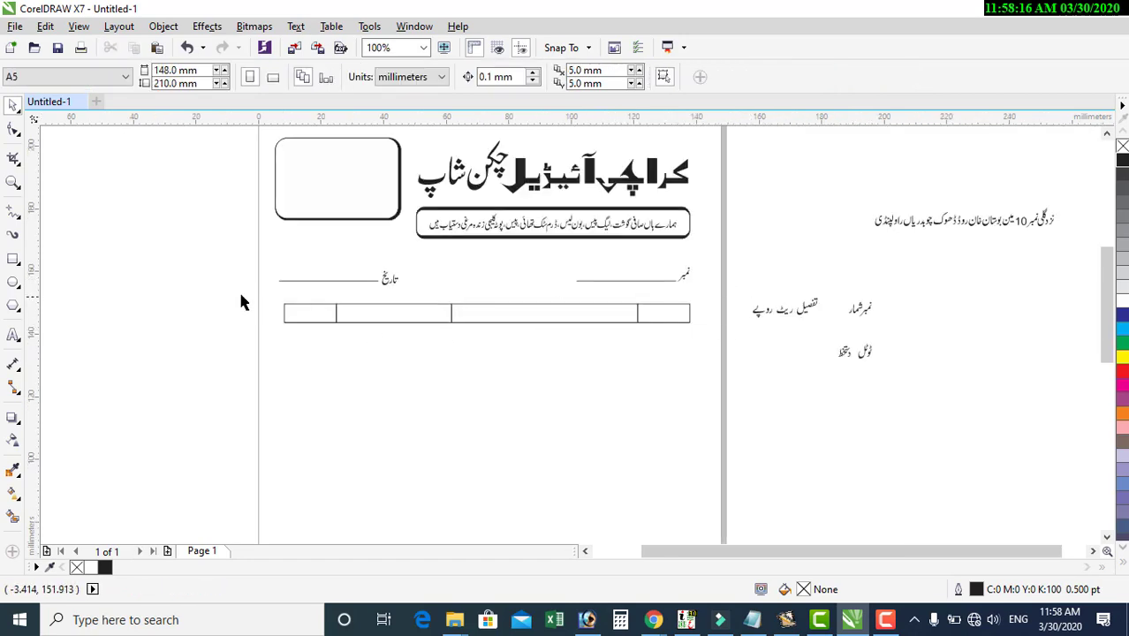
Fill the four table header cells black and give them a white outline
left_click_drag(299, 295, 714, 364)
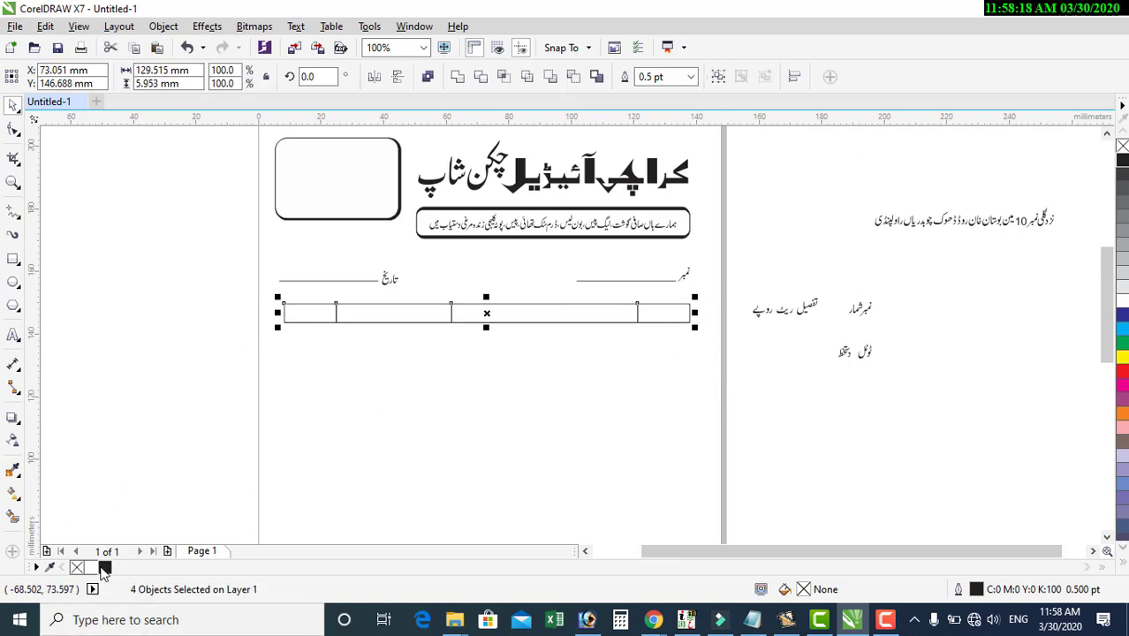
left_click(104, 568)
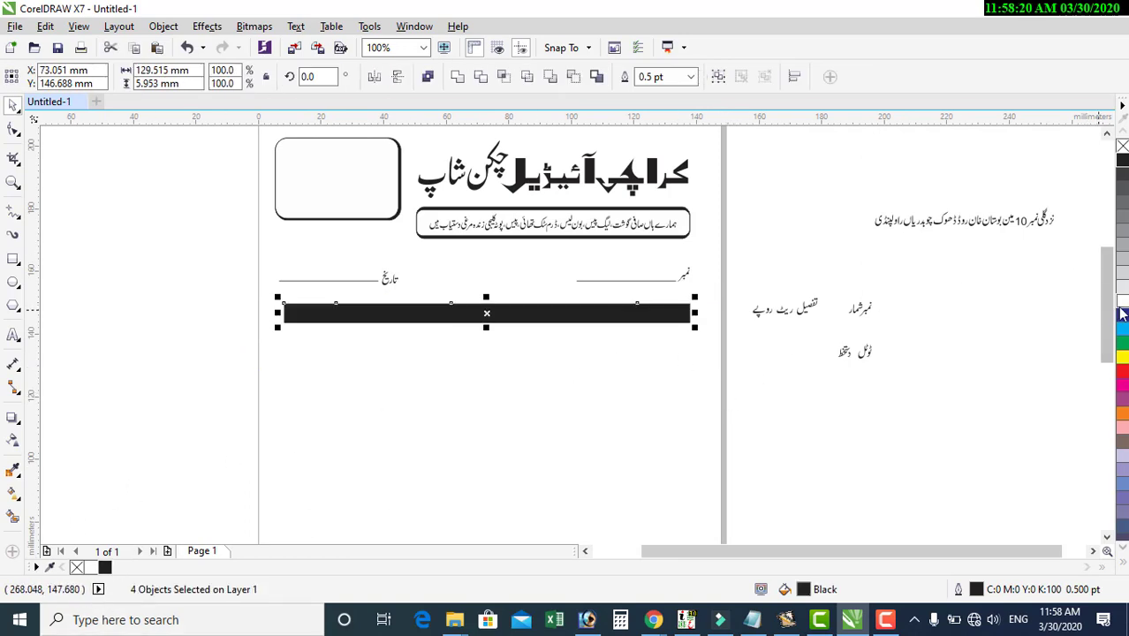
left_click(1087, 314)
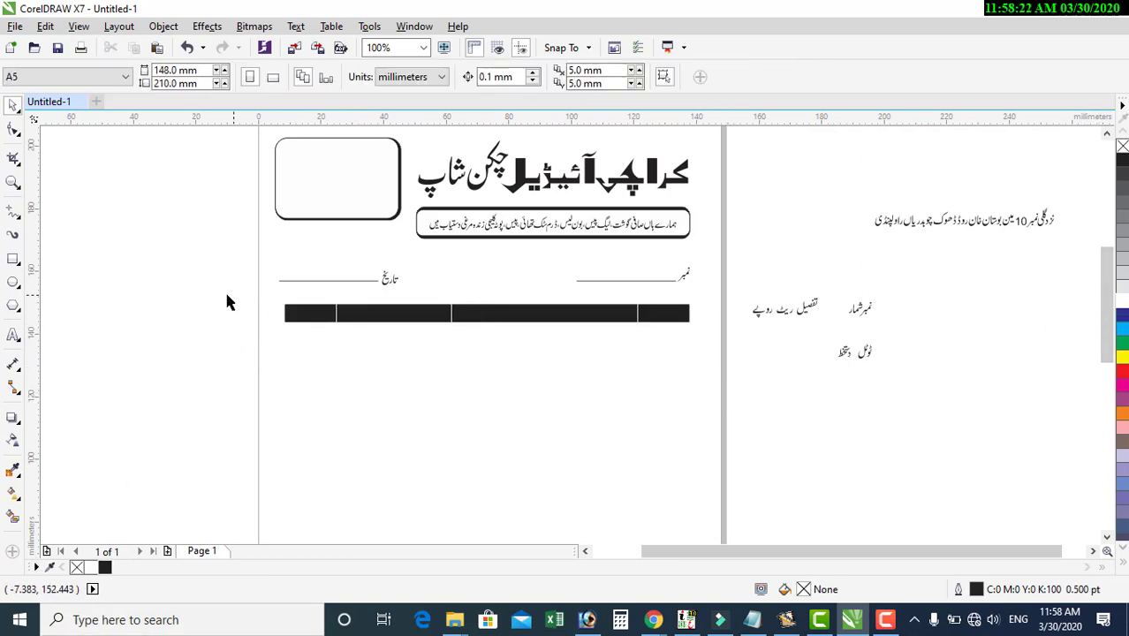
Stretch the four header cells downward to a height of about 8.2 mm
left_click_drag(226, 303, 693, 327)
scroll(487, 314, "up", 2)
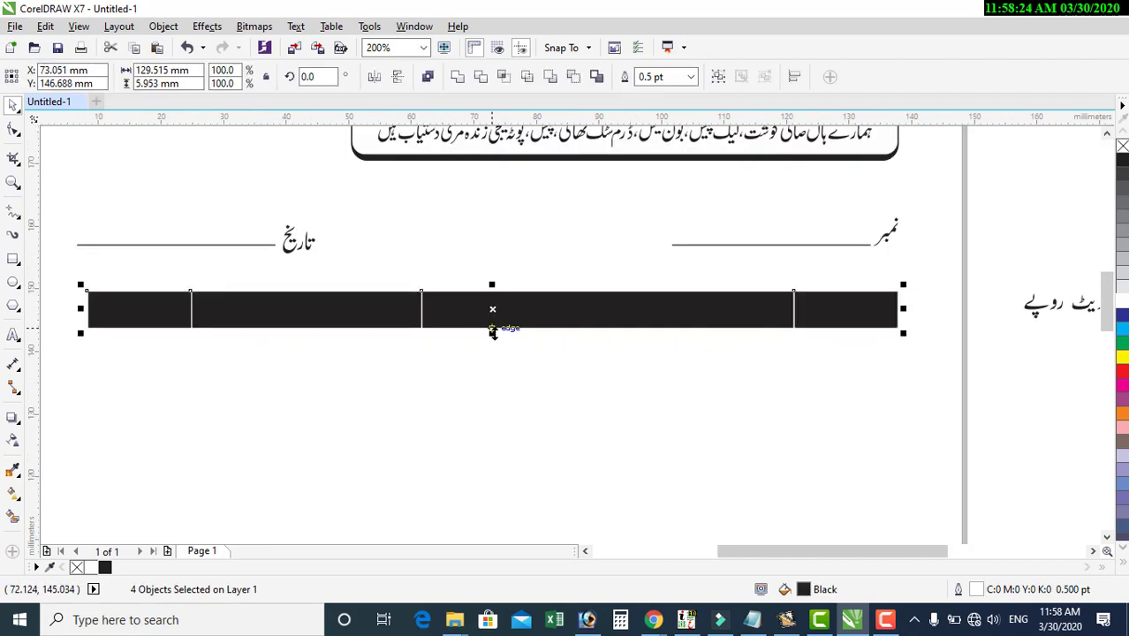
left_click_drag(491, 333, 492, 348)
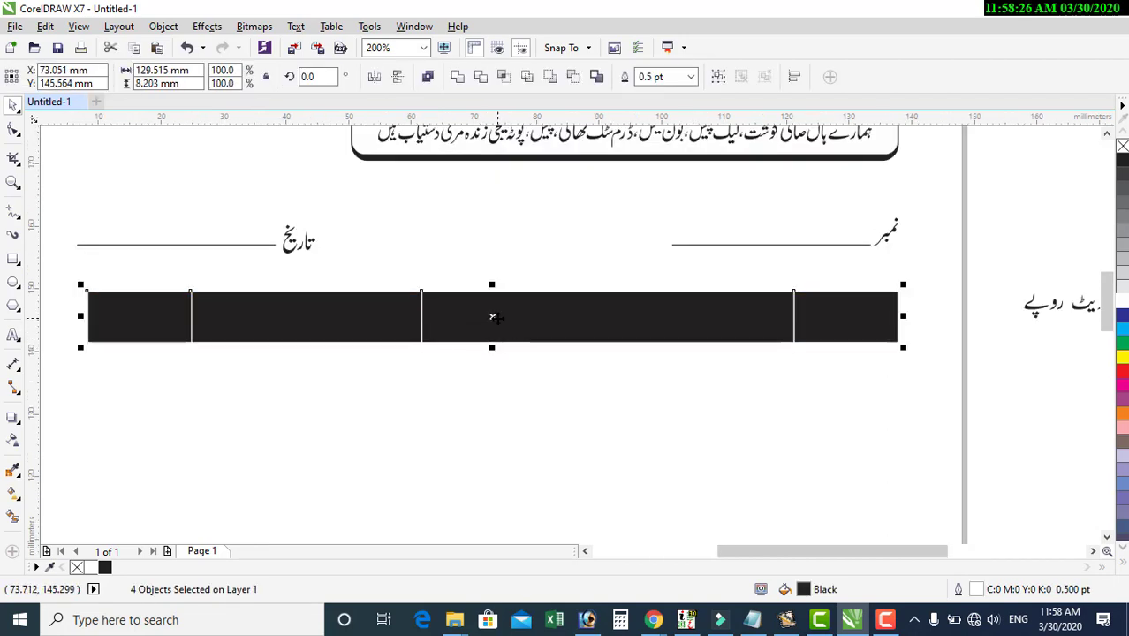
scroll(493, 316, "down", 2)
scroll(702, 320, "up", 2)
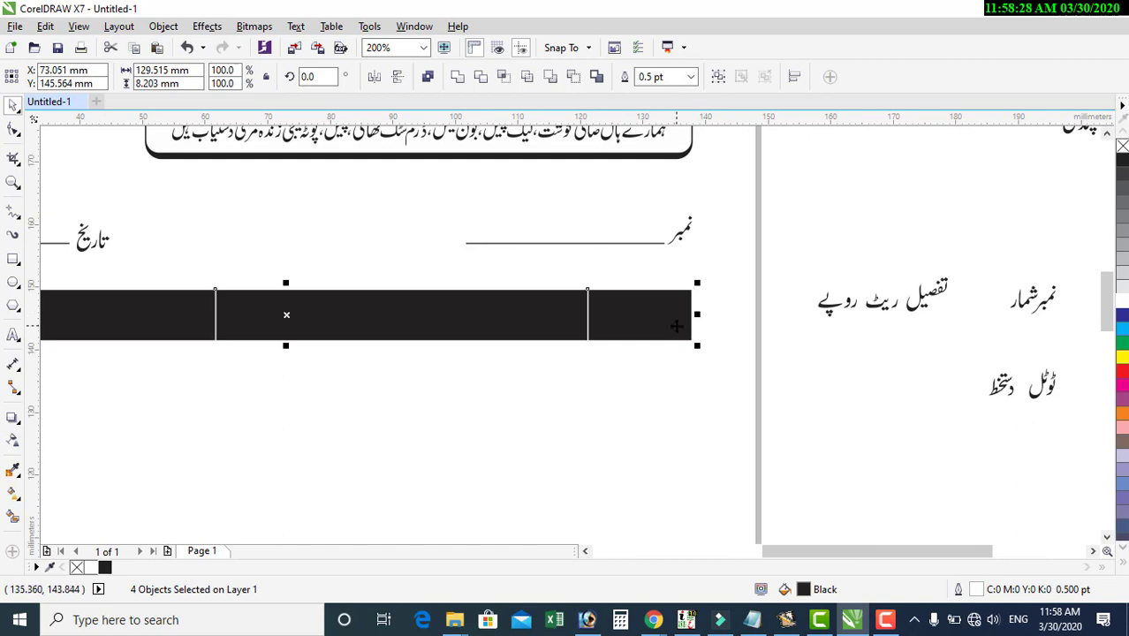
scroll(676, 326, "down", 4)
left_click(664, 340)
scroll(667, 341, "up", 4)
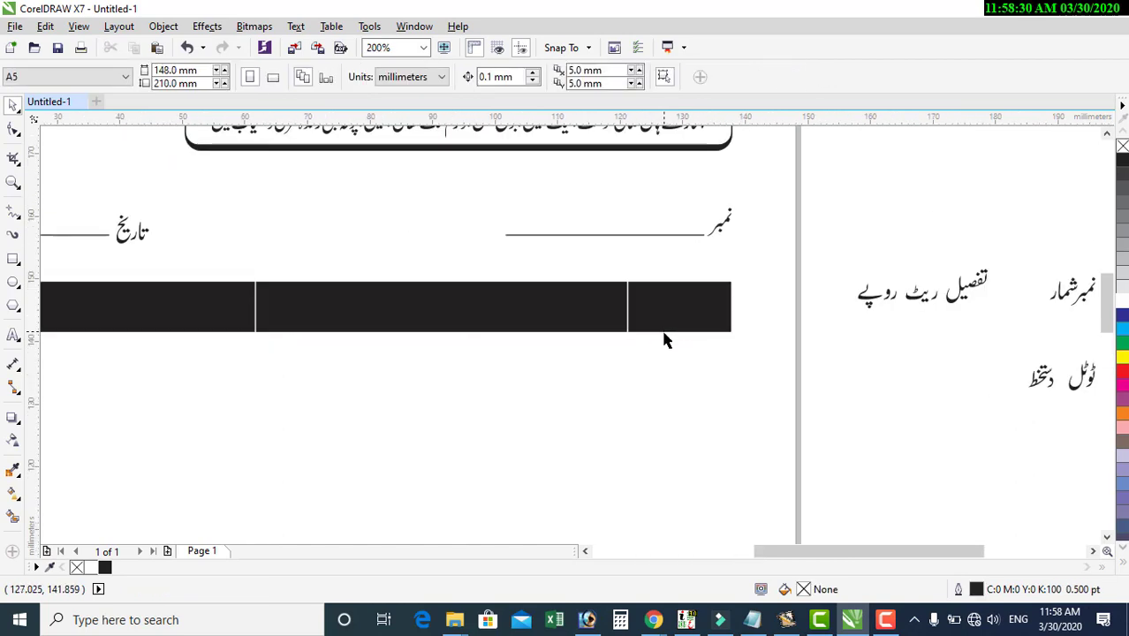
Draw a column rectangle about 16.2 by 98.4 mm directly under the rightmost header cell
scroll(484, 228, "down", 2)
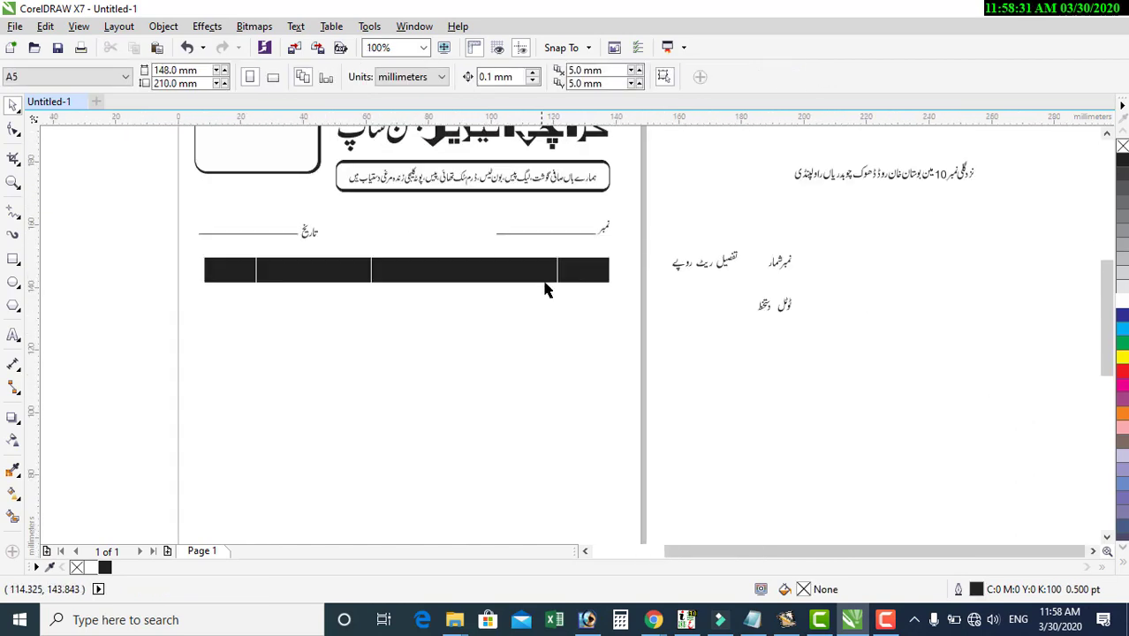
left_click(13, 259)
left_click_drag(558, 283, 608, 533)
scroll(550, 306, "down", 3)
scroll(557, 338, "up", 1)
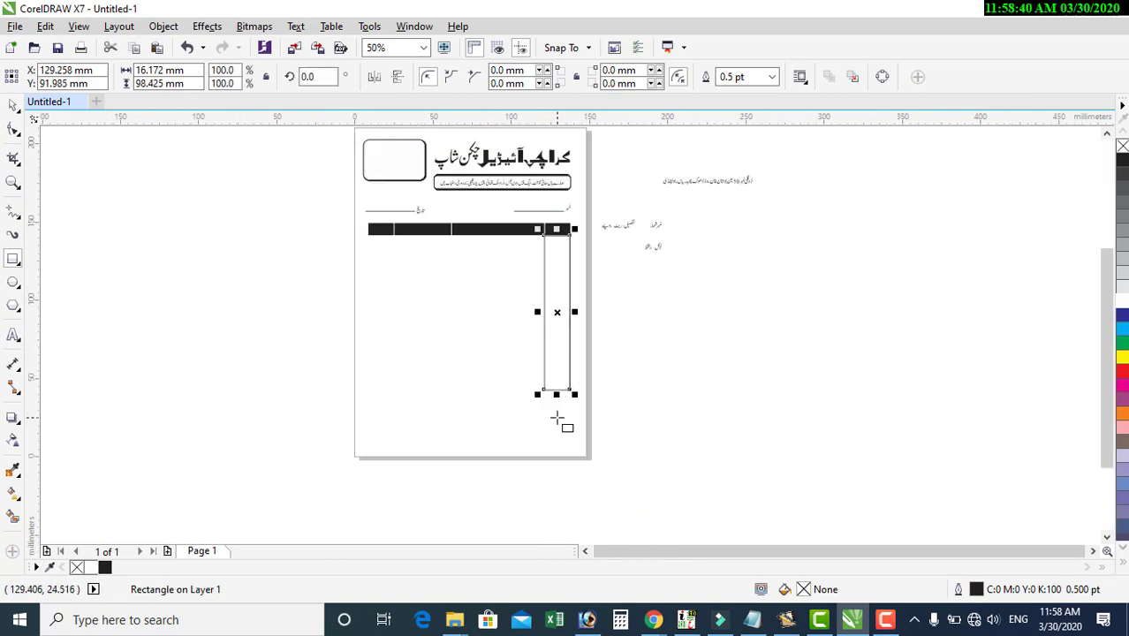
Stretch the column rectangle downward to a height of about 111.5 mm
scroll(555, 415, "up", 3)
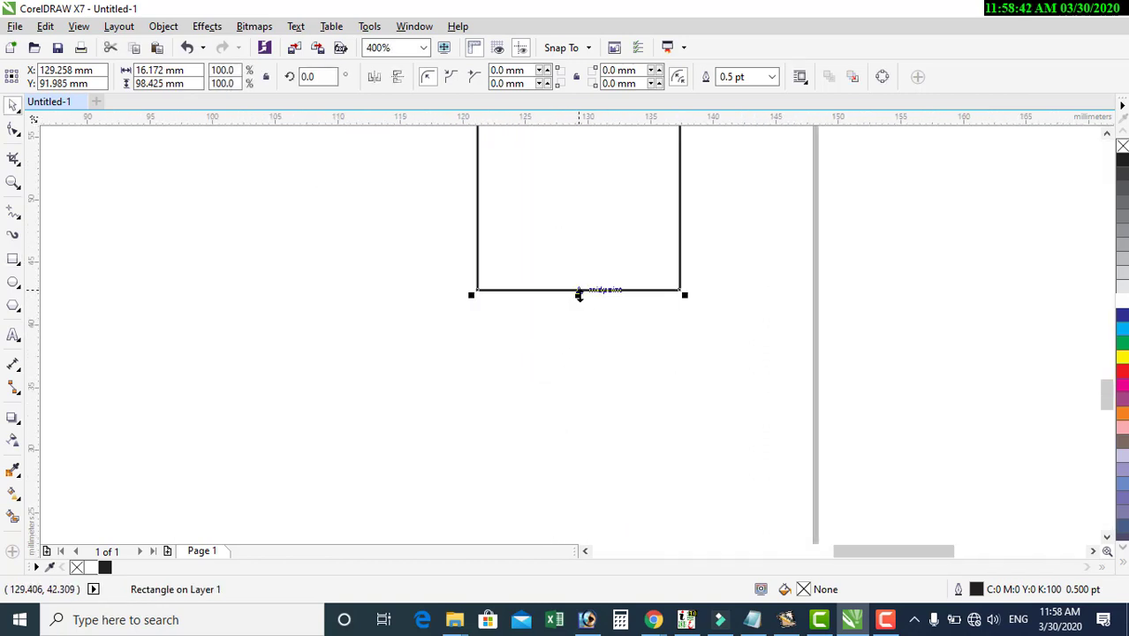
left_click_drag(579, 296, 552, 522)
scroll(558, 381, "down", 2)
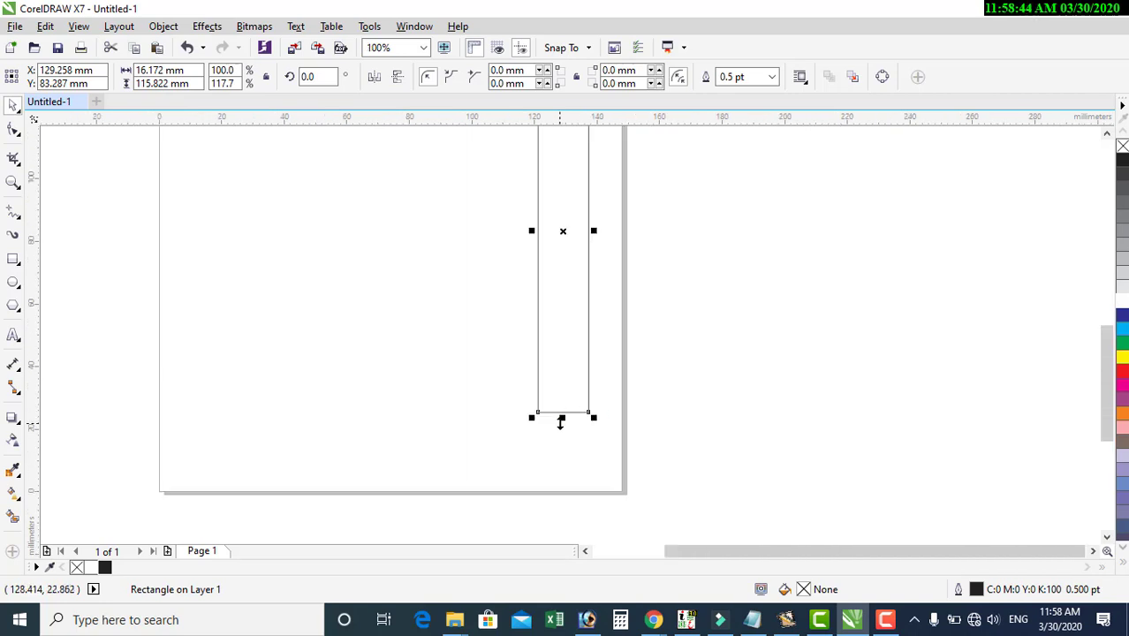
left_click_drag(561, 422, 562, 404)
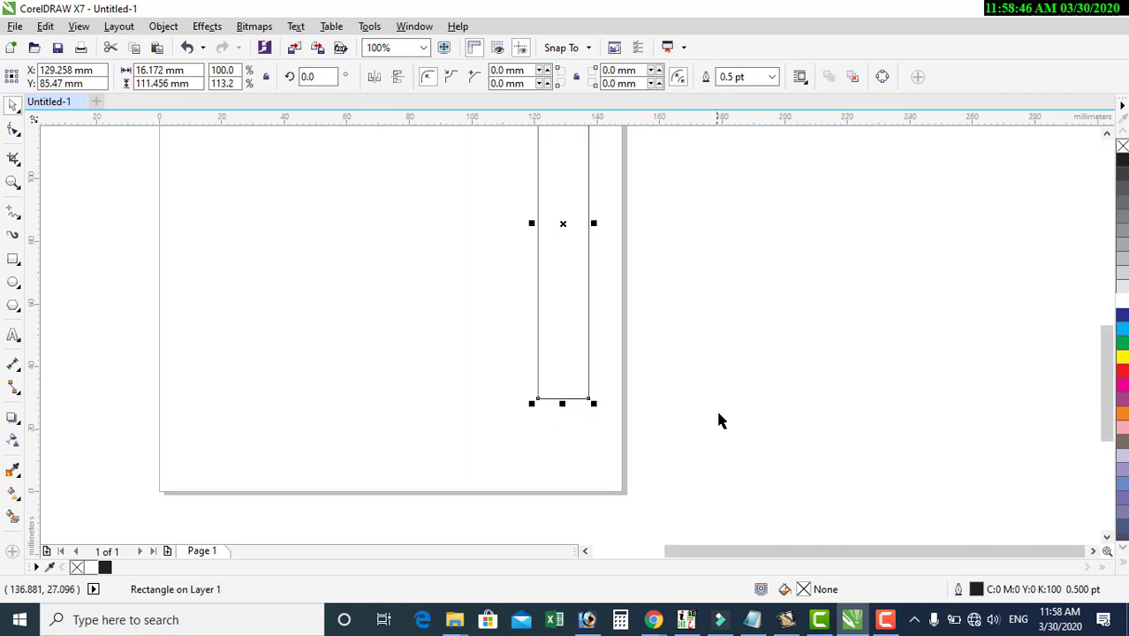
left_click(719, 421)
Align the column rectangle with the rightmost header cell and raise it to meet the cell's bottom edge
scroll(441, 416, "down", 2)
scroll(525, 370, "up", 2)
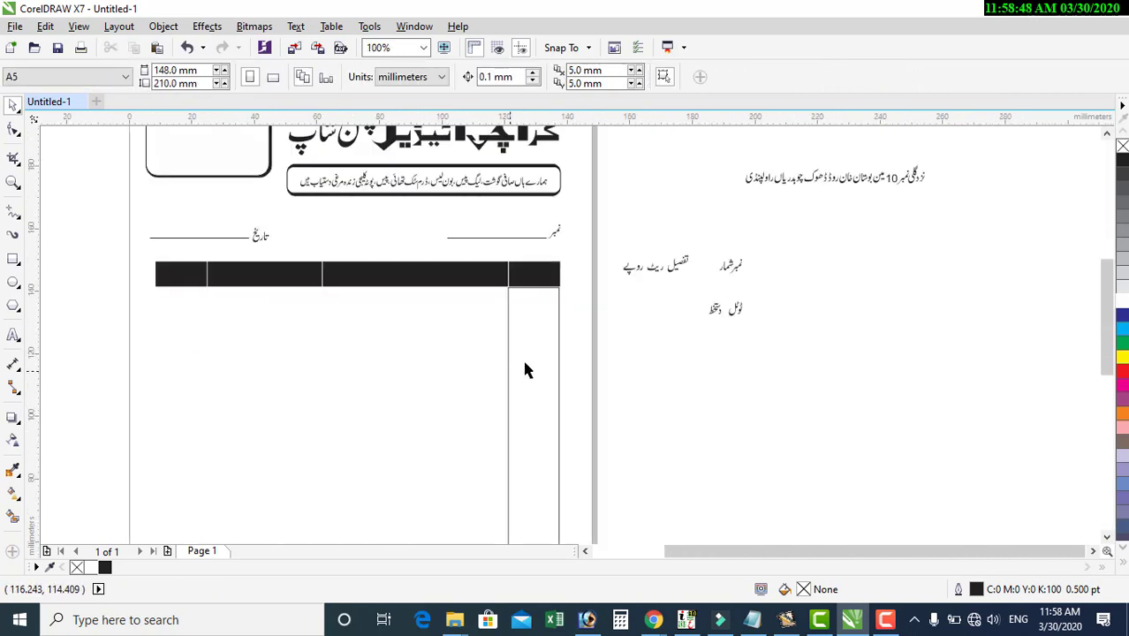
left_click(525, 370)
scroll(556, 276, "up", 2)
left_click(538, 280, "shift")
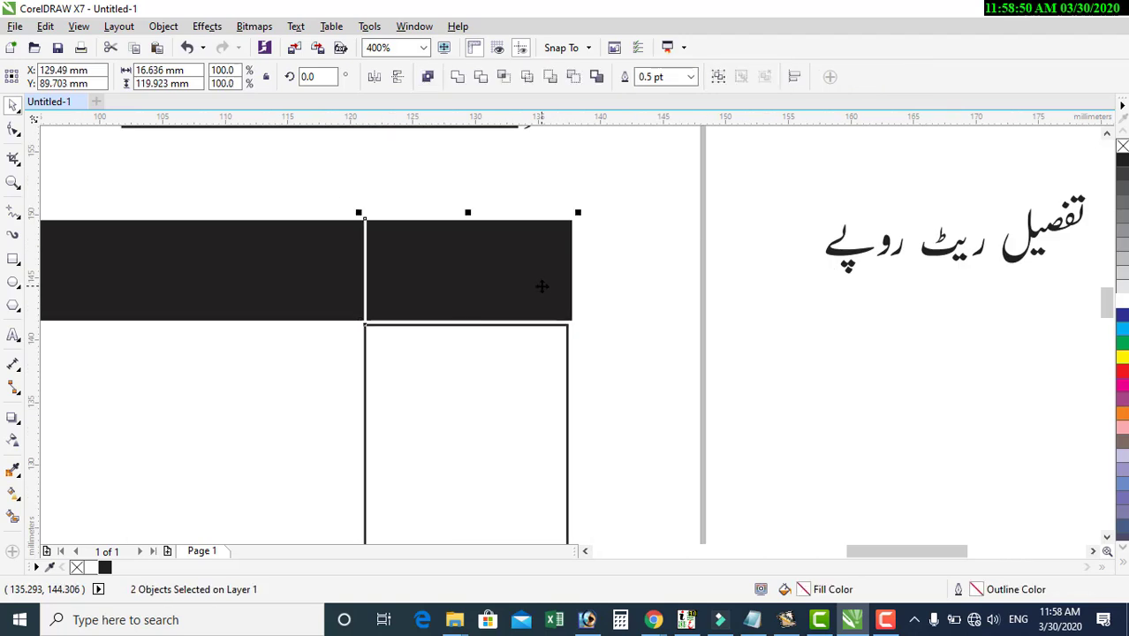
left_click(618, 335)
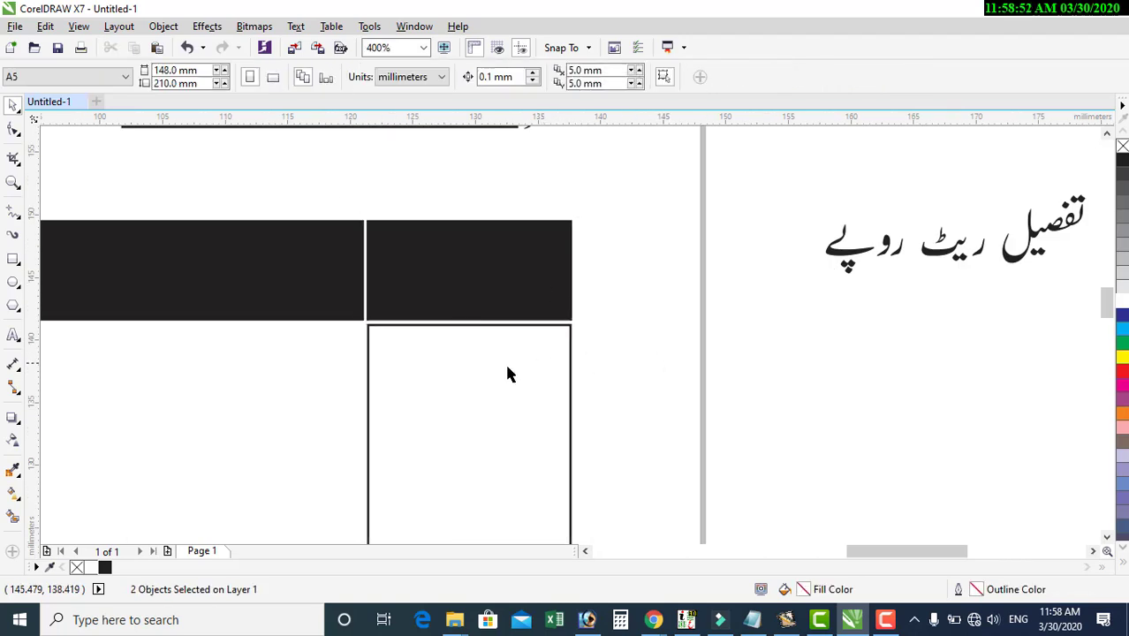
left_click(473, 366)
scroll(473, 367, "up", 1)
left_click_drag(474, 367, 474, 359)
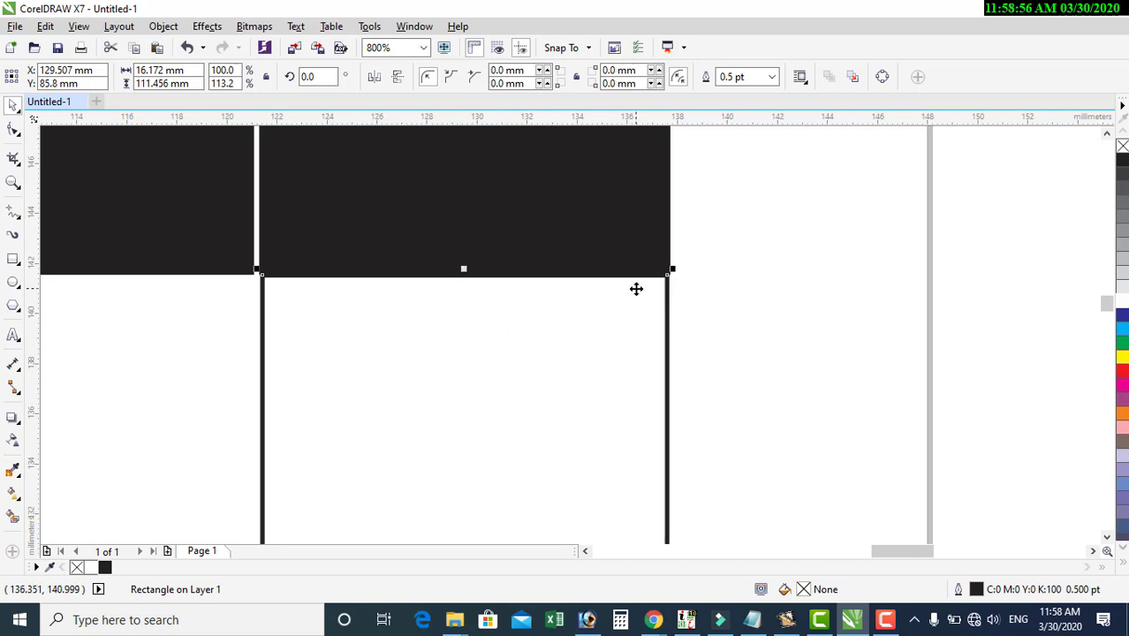
Try to shift the column rectangle right until its edge is flush with the rightmost header cell
key("z")
left_click_drag(555, 229, 738, 321)
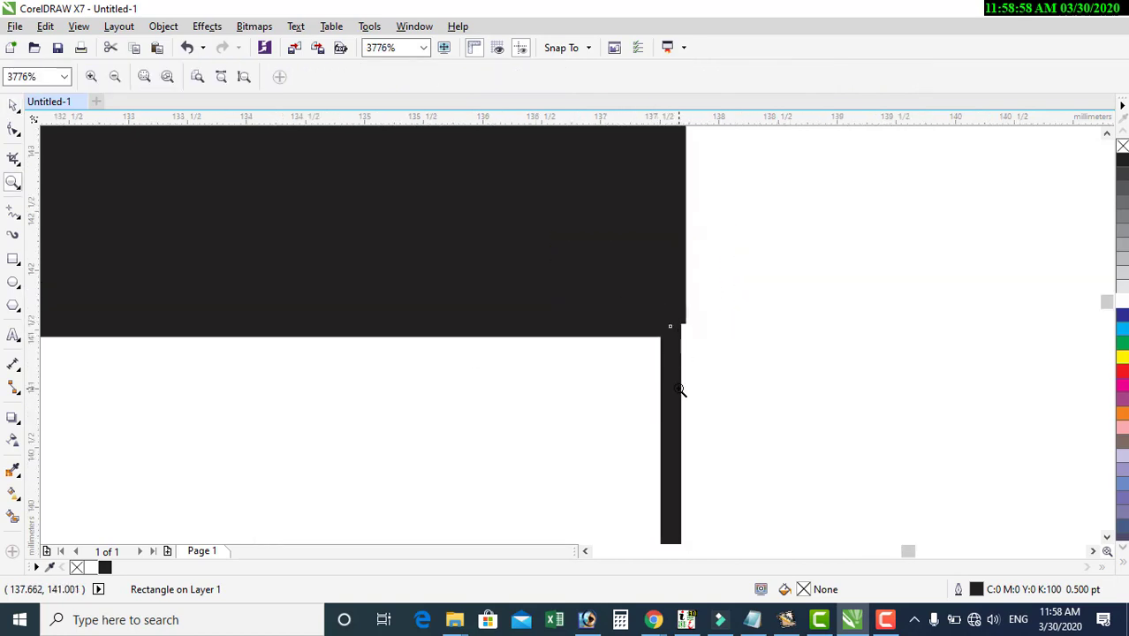
key("space")
left_click_drag(676, 391, 685, 390)
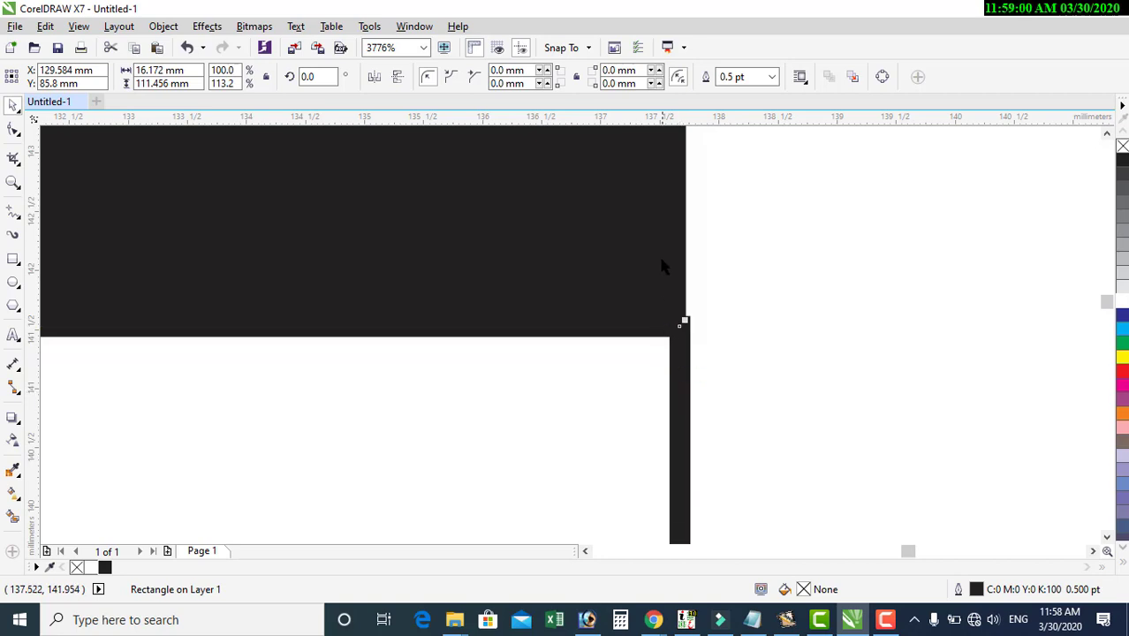
left_click(661, 259, "shift")
key("r")
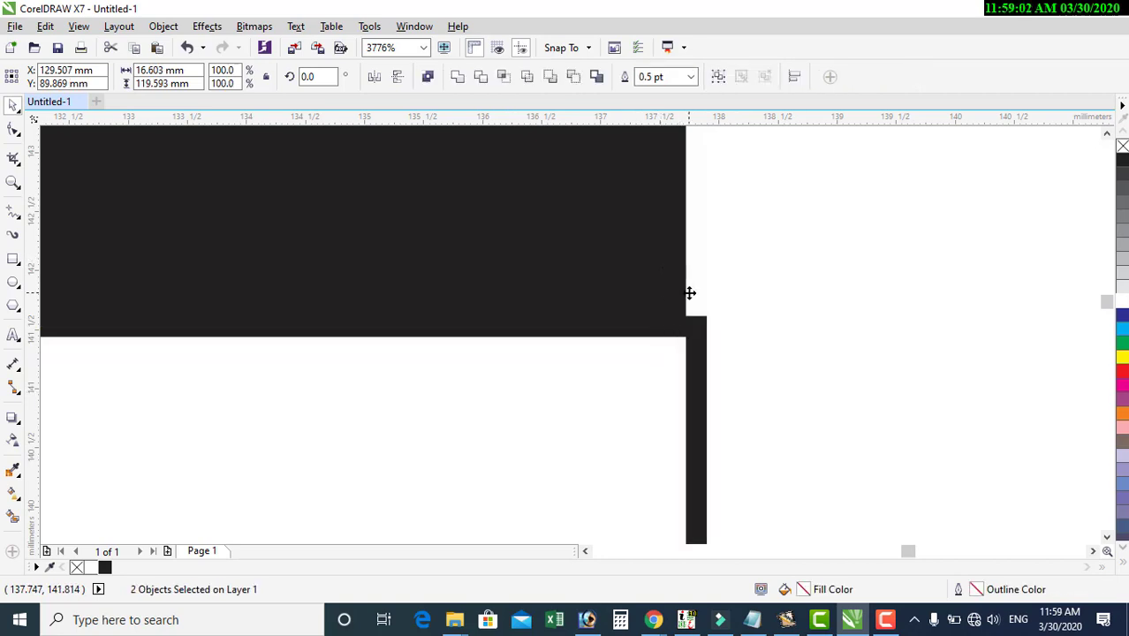
key("ctrl+z")
scroll(690, 293, "down", 3)
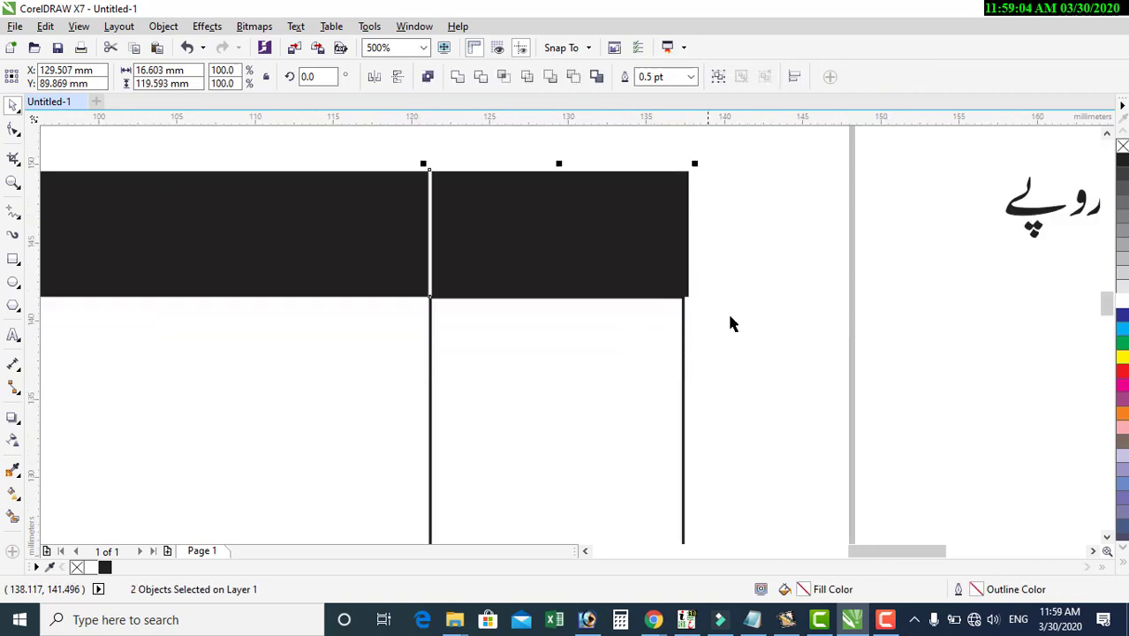
left_click(613, 337)
left_click_drag(574, 235, 662, 228)
key("ctrl+z")
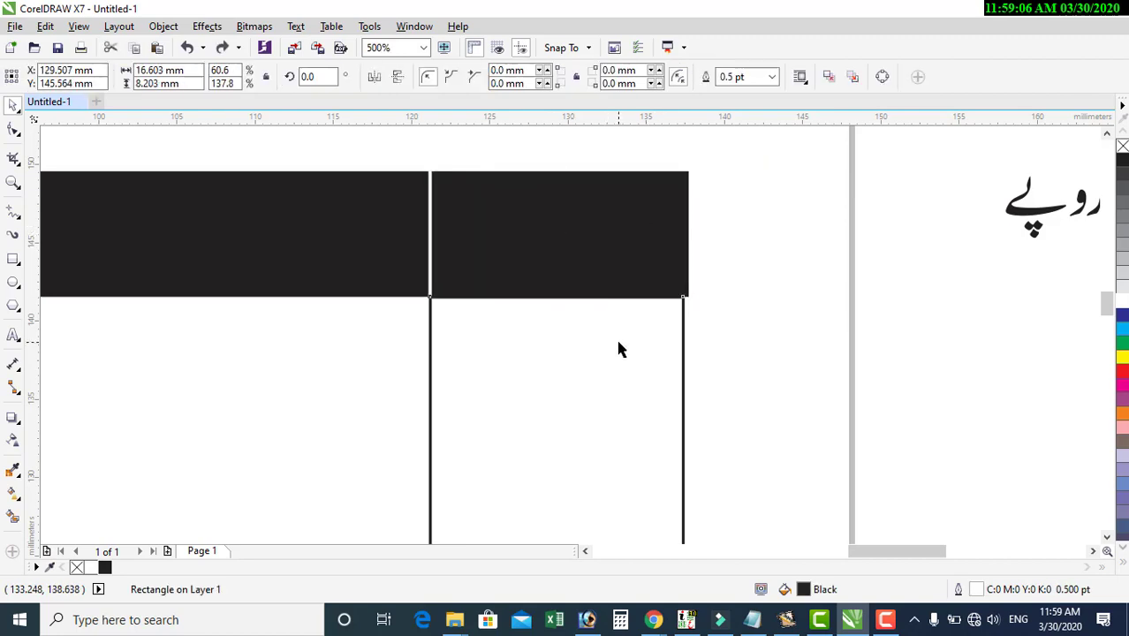
Right-align the column rectangle with the rightmost header cell
left_click(617, 338)
left_click(653, 249, "shift")
key("r")
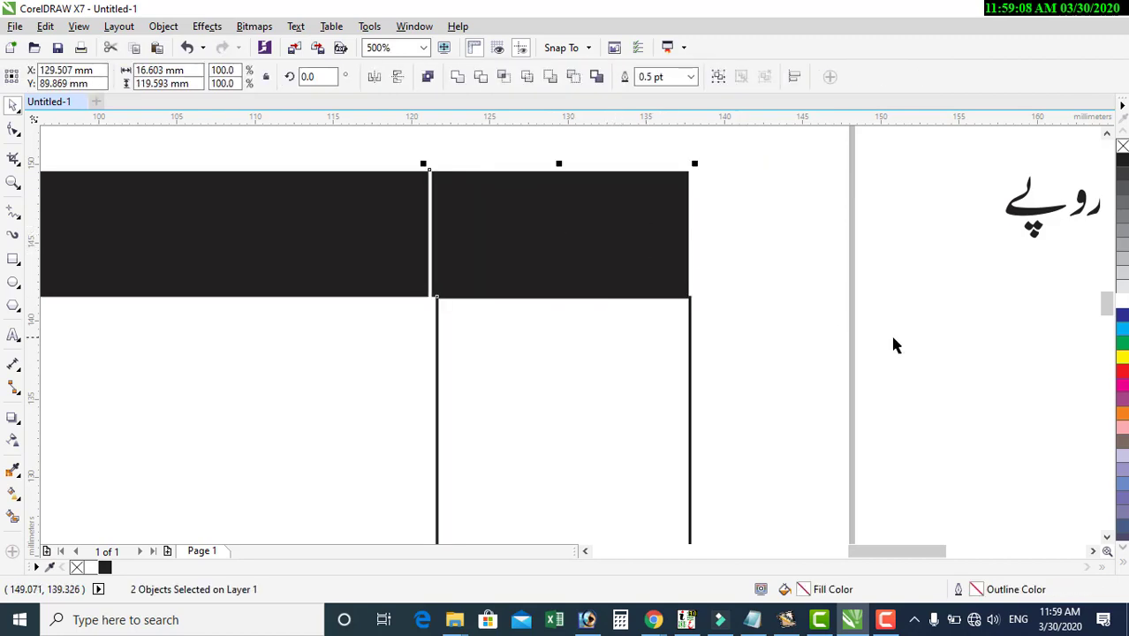
Copy the column under the wide header cell and widen the copy to about 58.7 mm
left_click(639, 348)
left_click_drag(639, 349, 457, 444)
scroll(647, 343, "down", 1)
scroll(646, 344, "down", 1)
scroll(570, 416, "down", 1)
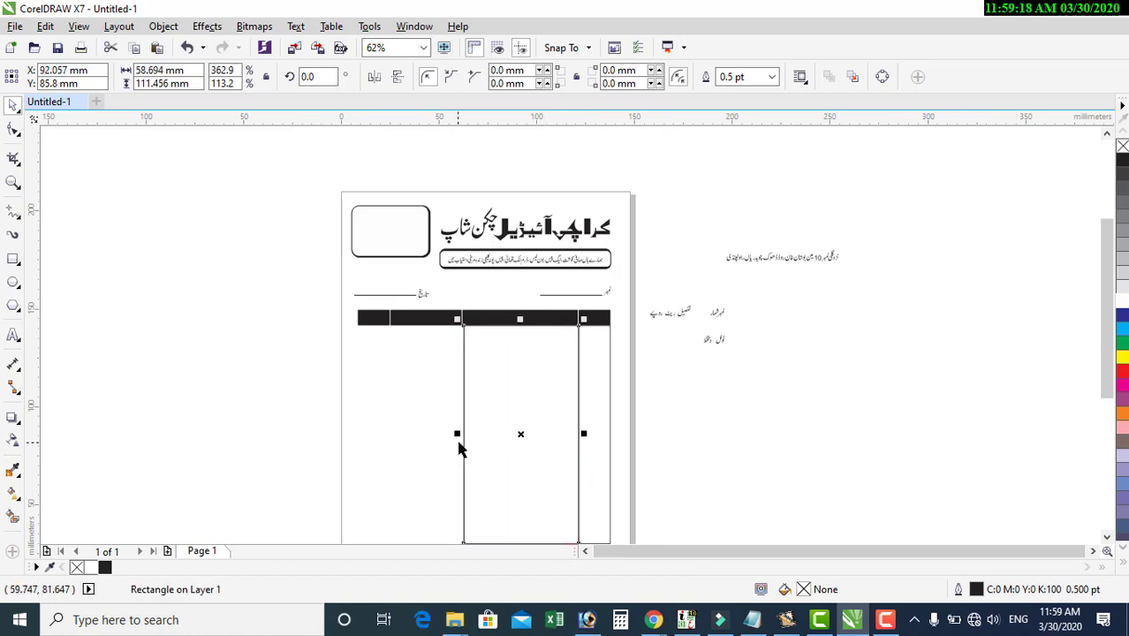
scroll(458, 446, "up", 3)
scroll(530, 350, "down", 1)
scroll(531, 351, "down", 1)
scroll(569, 492, "up", 1)
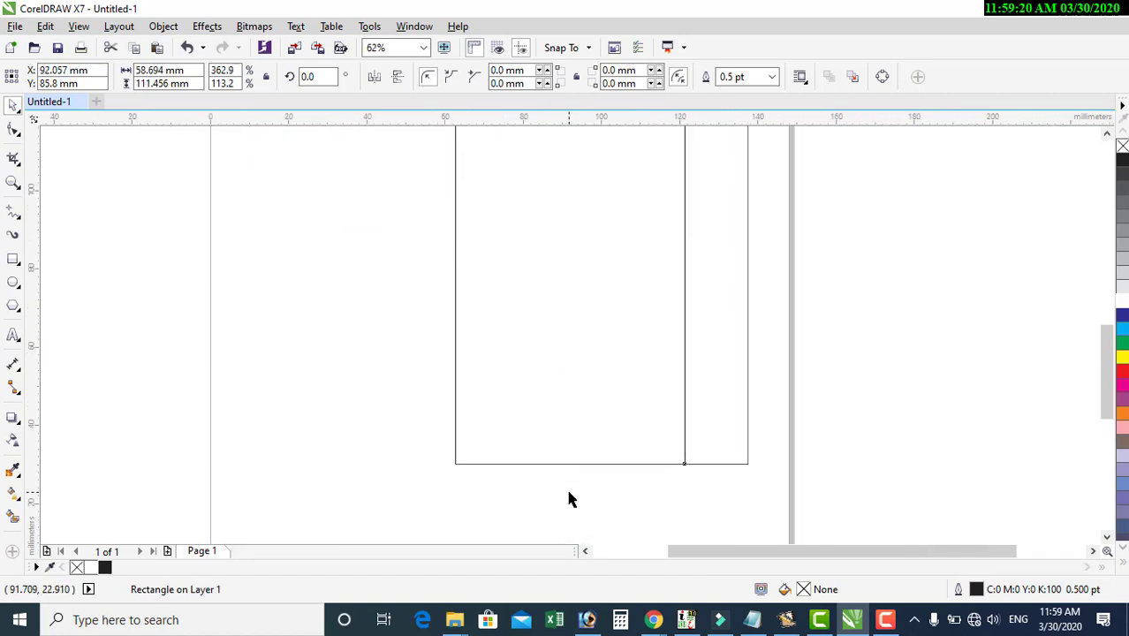
scroll(610, 441, "down", 1)
left_click(756, 398)
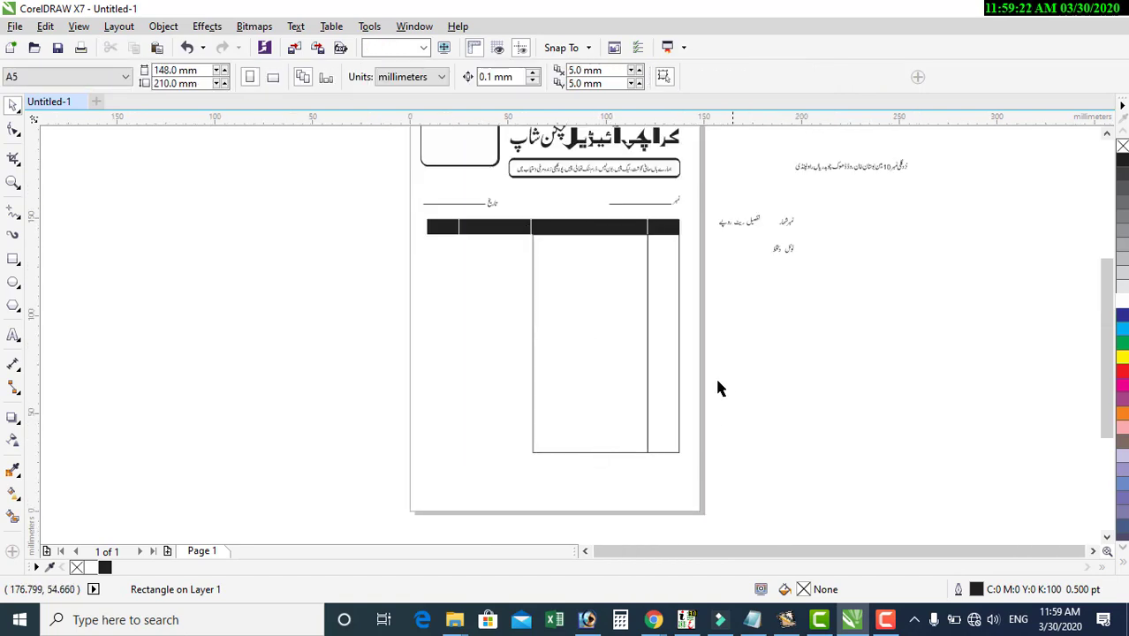
Copy the narrow rightmost column against the left side of the wide column and duplicate that copy once more
left_click_drag(669, 359, 523, 372)
right_click(522, 372)
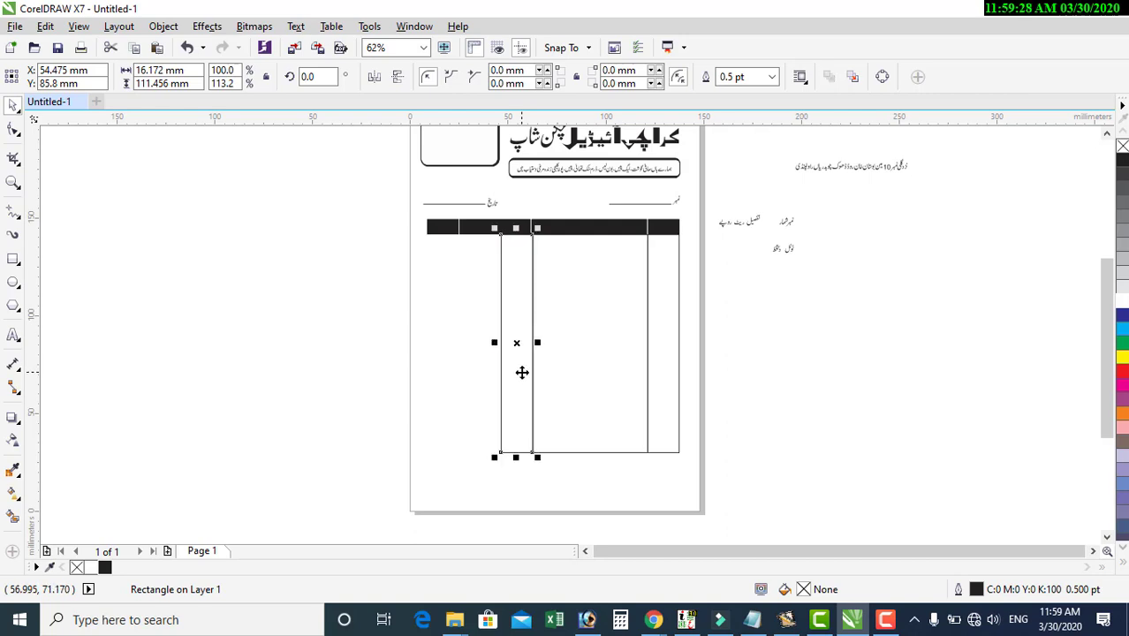
key("ctrl+d")
left_click(510, 297)
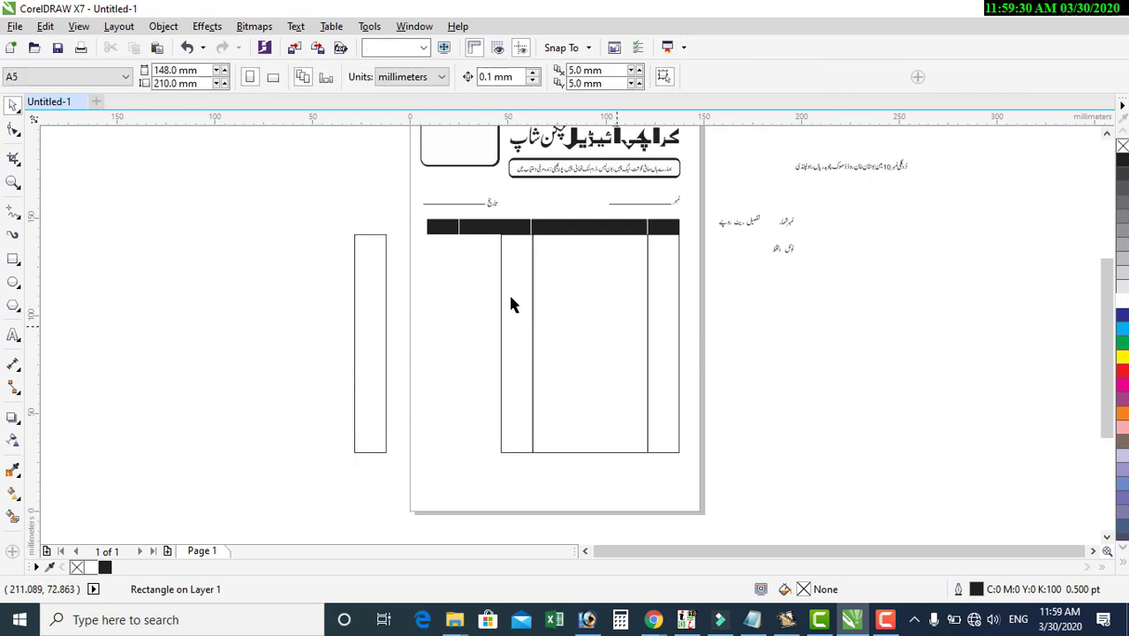
Move the outlying duplicate column under the leftmost header cell, flush with the cell's left and bottom edges
left_click_drag(354, 328, 424, 253)
scroll(451, 230, "up", 3)
scroll(451, 230, "up", 1)
left_click_drag(443, 376, 439, 368)
left_click(492, 259, "shift")
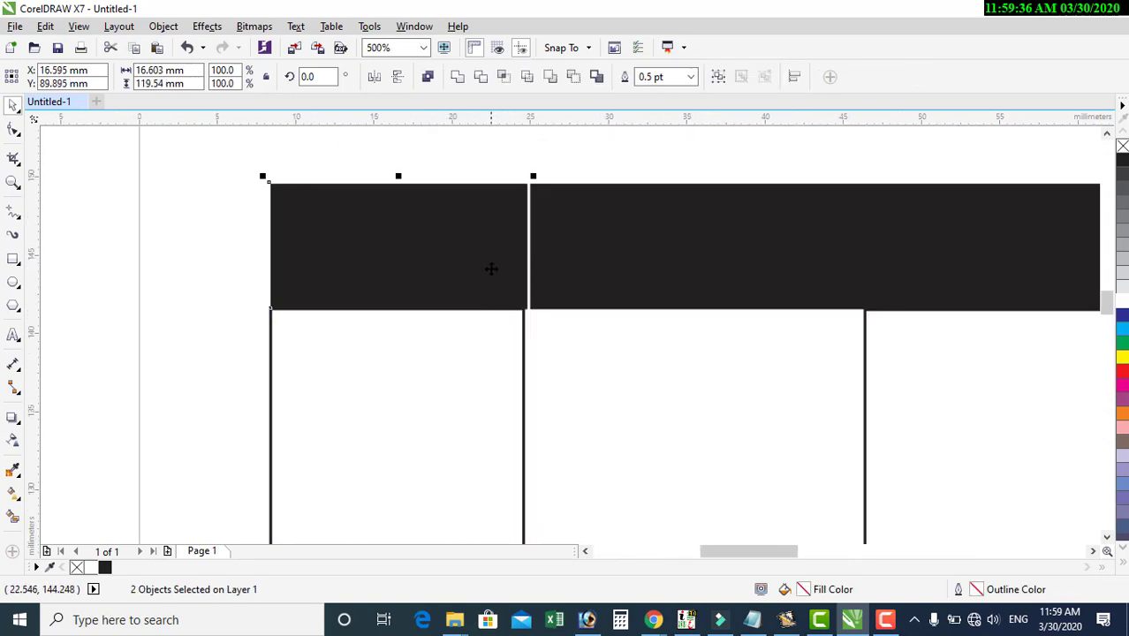
scroll(355, 320, "down", 1)
left_click(142, 341)
Move the remaining narrow column against the leftmost column and widen it to about 38 mm to meet the wide column
left_click(618, 385)
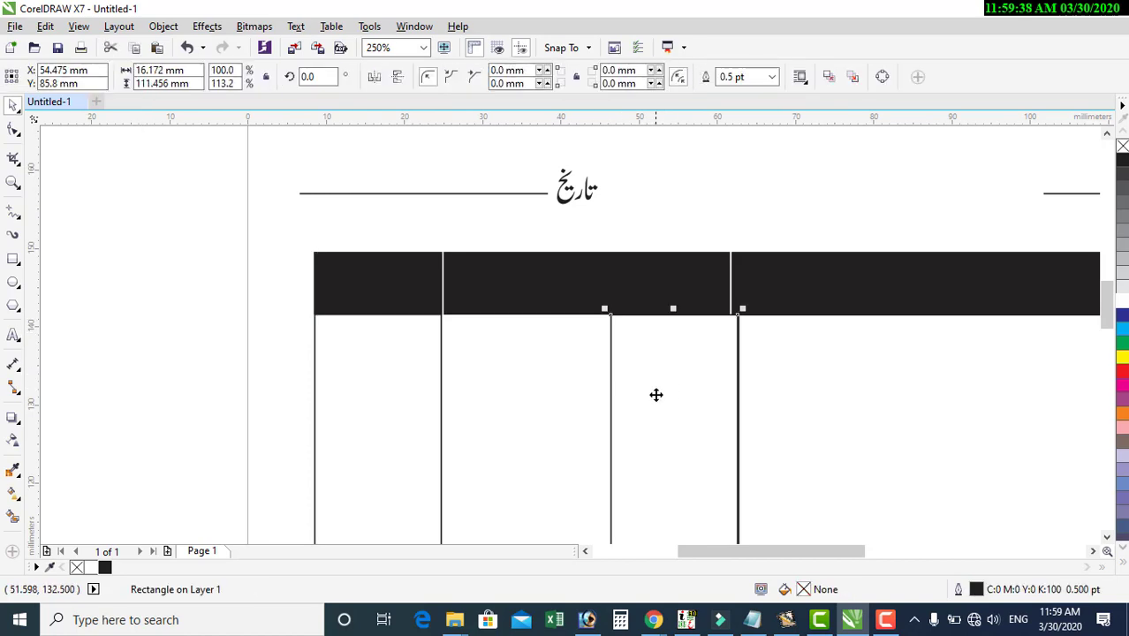
left_click_drag(648, 427, 473, 427)
scroll(502, 314, "down", 1)
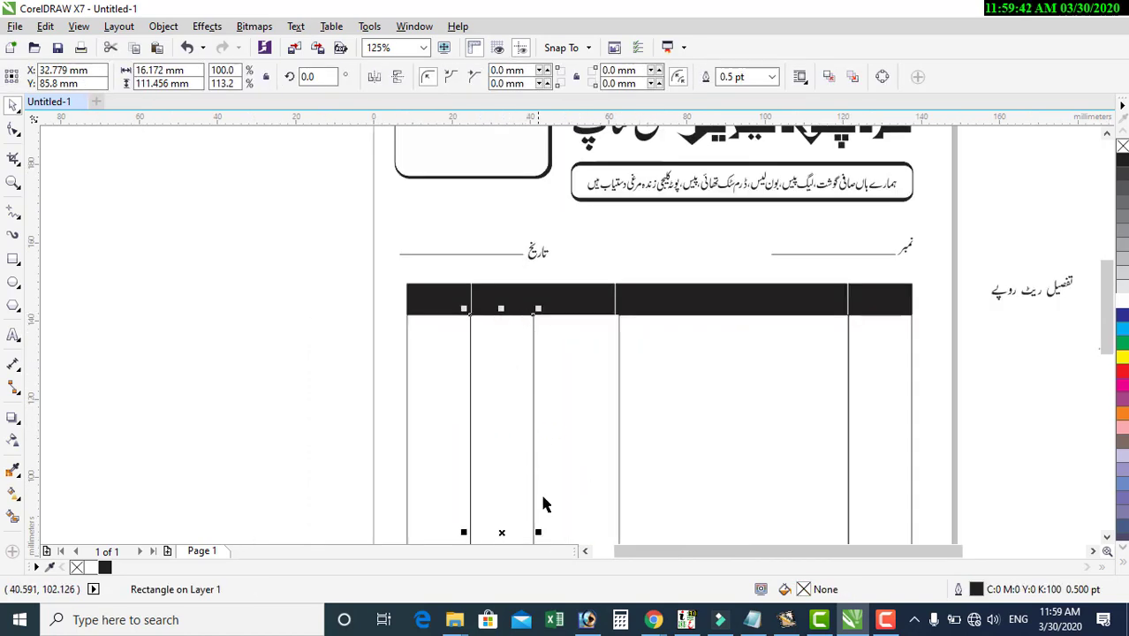
left_click_drag(542, 533, 619, 532)
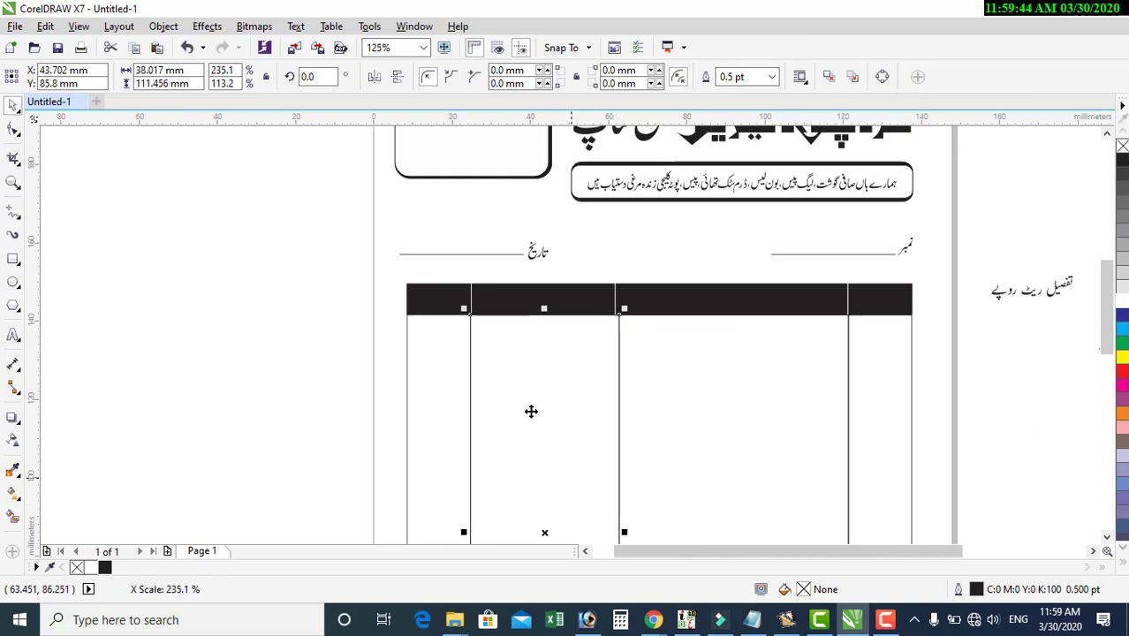
Stretch all four table columns downward together, ending about 24.5 mm above the page's bottom edge
scroll(530, 477, "down", 3)
left_click(512, 382)
key("z")
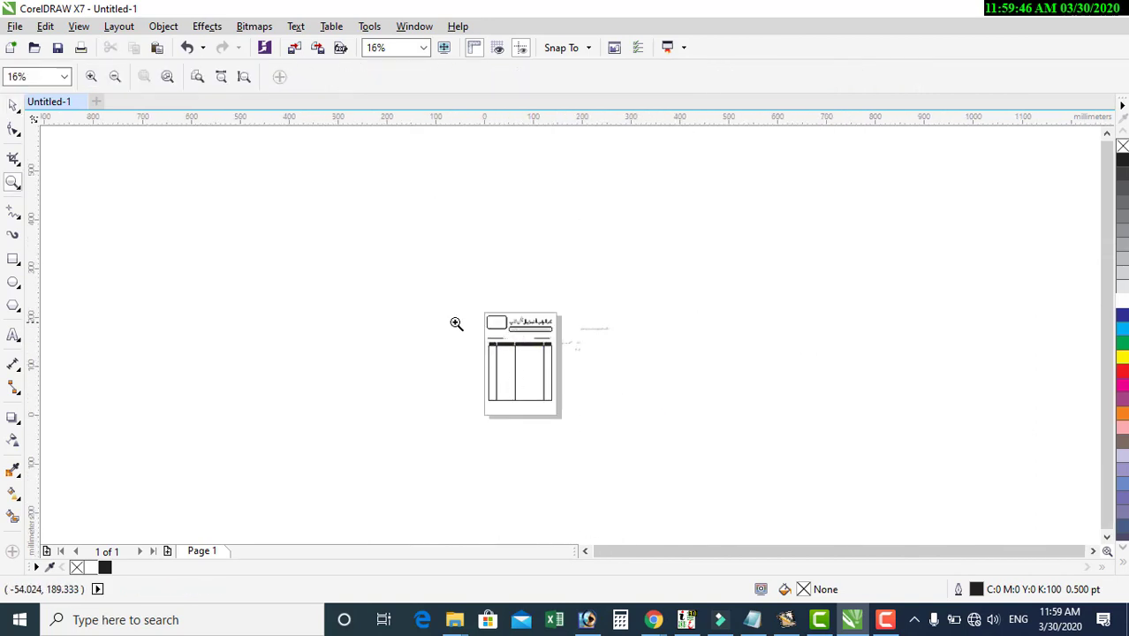
left_click(527, 371)
left_click_drag(419, 189, 709, 464)
right_click(466, 320)
key("space")
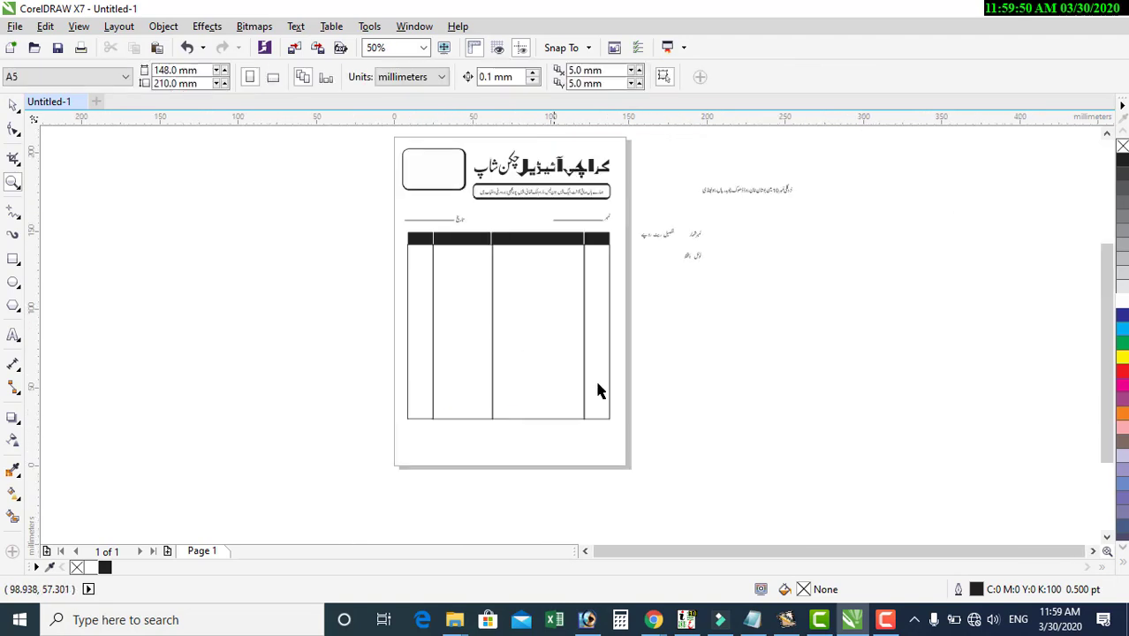
scroll(496, 429, "up", 1)
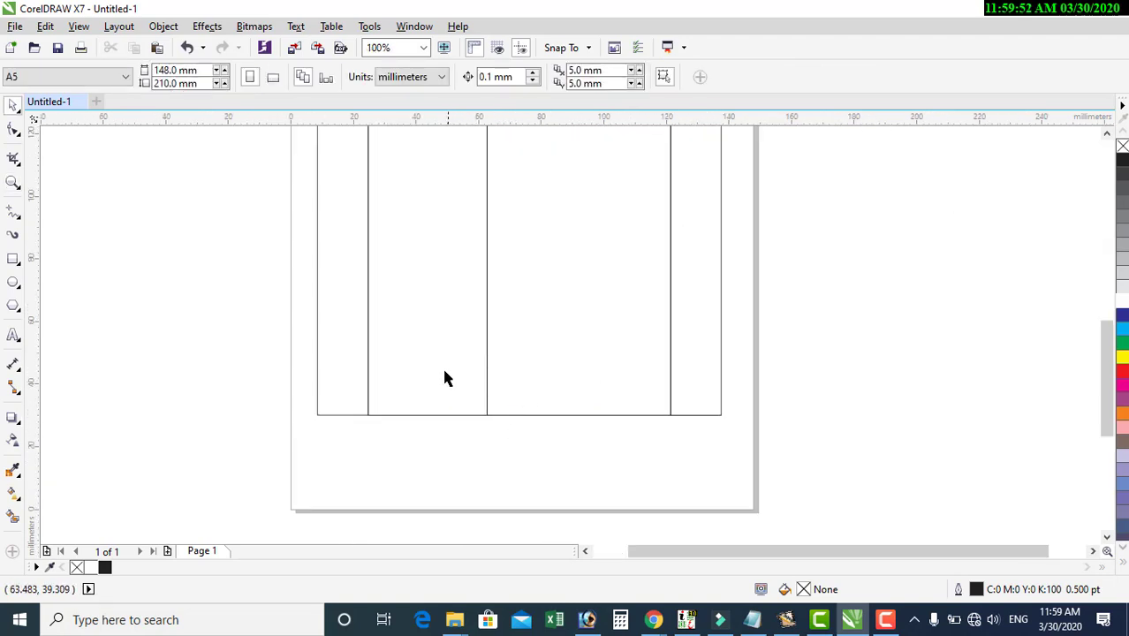
left_click(393, 394)
left_click(334, 375, "shift")
left_click(722, 370, "shift")
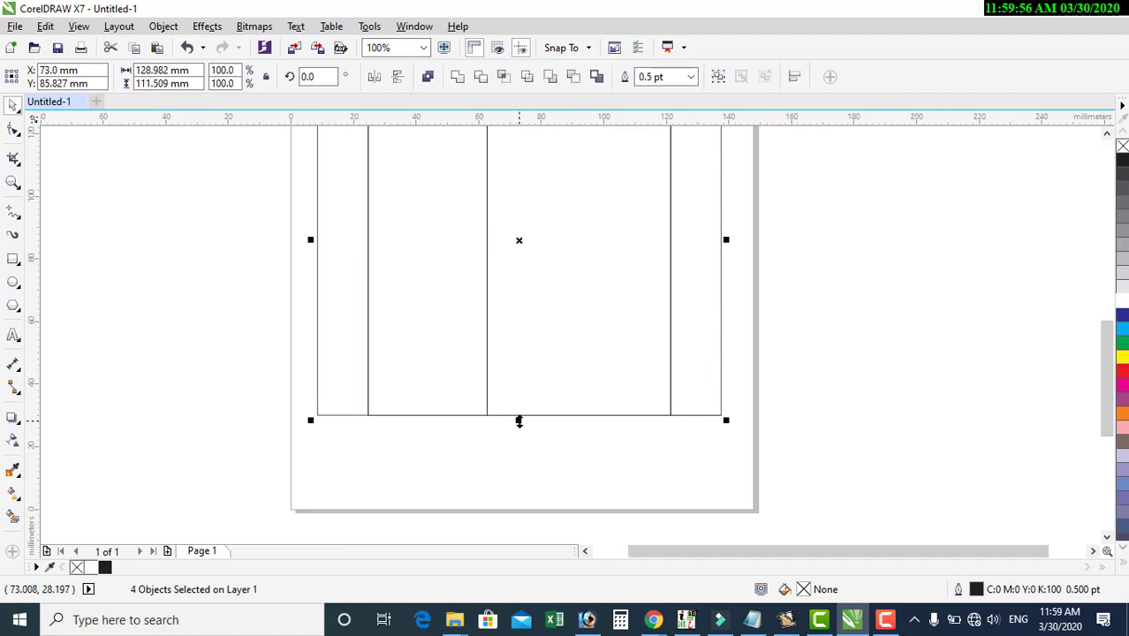
left_click_drag(519, 421, 519, 435)
scroll(574, 440, "down", 2)
key("Escape")
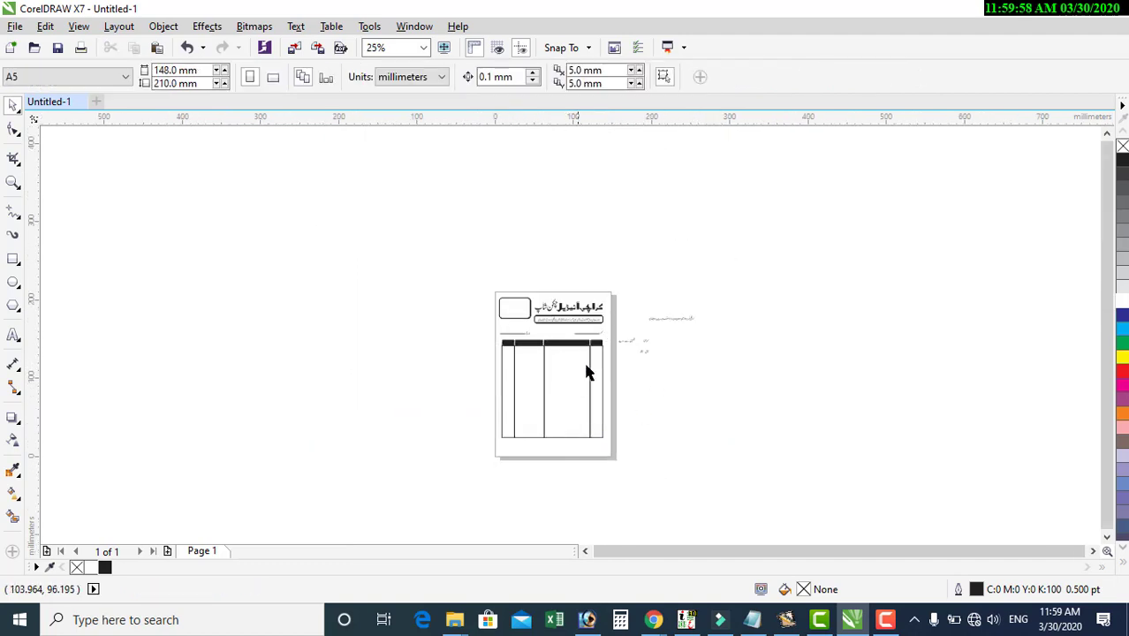
Draw a box about 38 by 13.8 mm at the foot of the second column from the left and fill it black
scroll(587, 371, "up", 2)
scroll(590, 370, "down", 1)
scroll(610, 310, "down", 1)
scroll(570, 393, "up", 1)
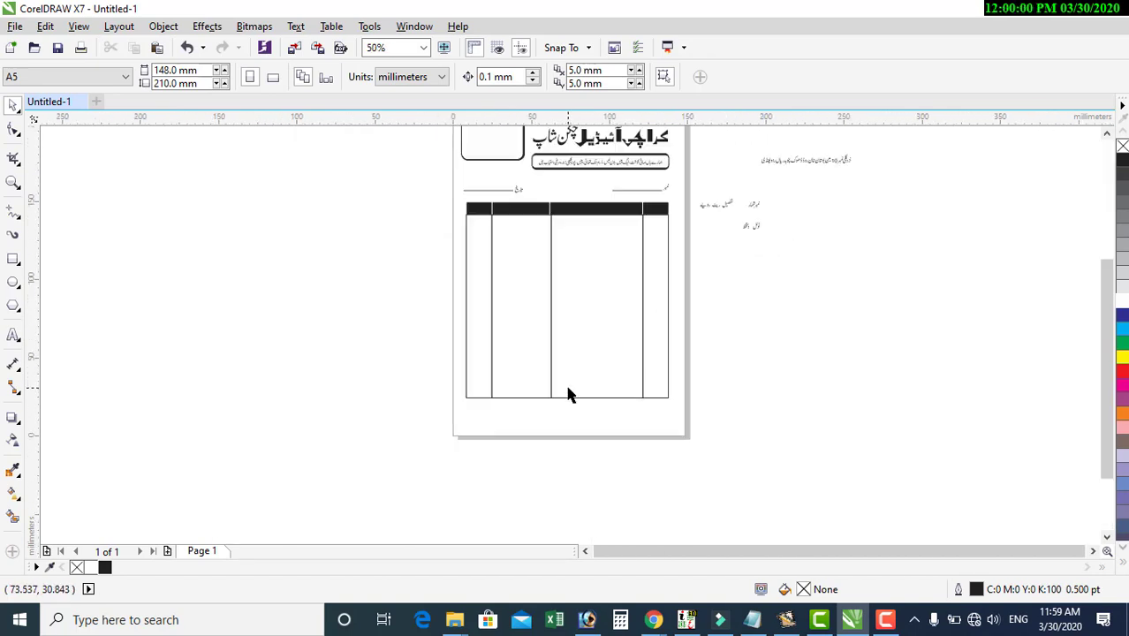
scroll(550, 373, "up", 1)
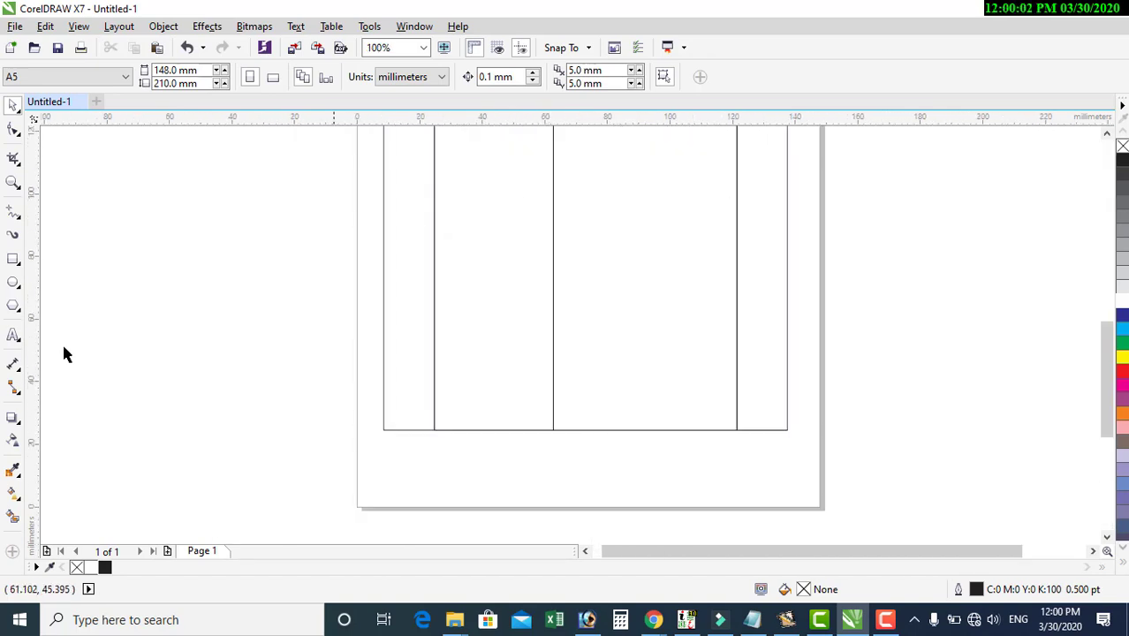
key("F6")
scroll(487, 408, "up", 1)
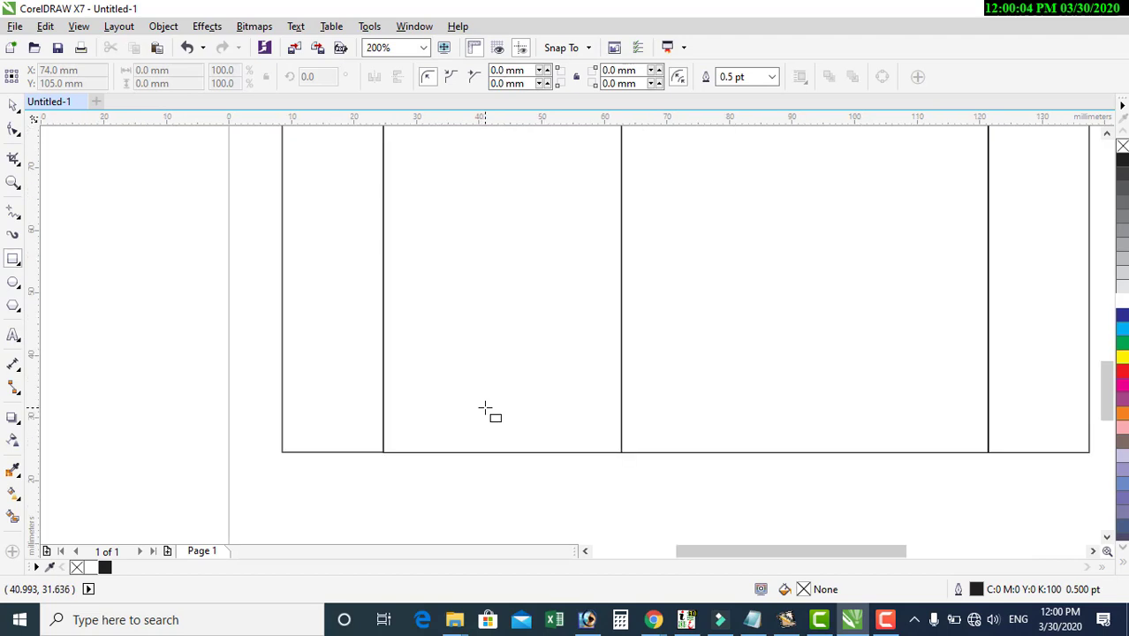
left_click_drag(383, 366, 622, 453)
key("space")
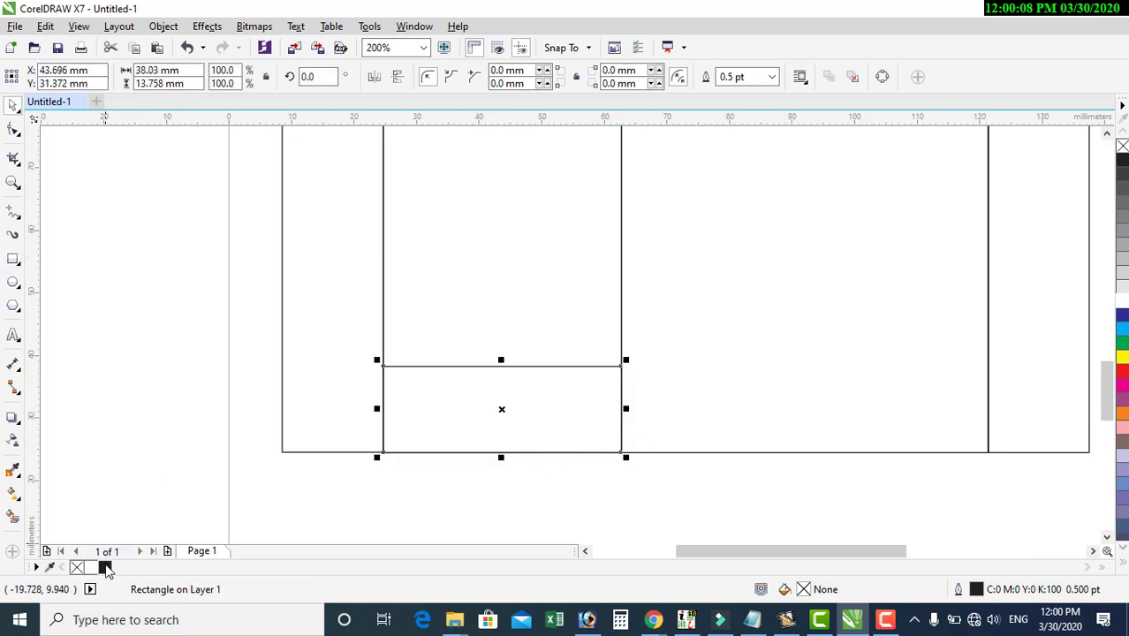
left_click(104, 568)
Examine how the loose Urdu column labels beside the page are grouped before placing them in the table header
scroll(458, 457, "down", 3)
key("Escape")
scroll(558, 365, "up", 2)
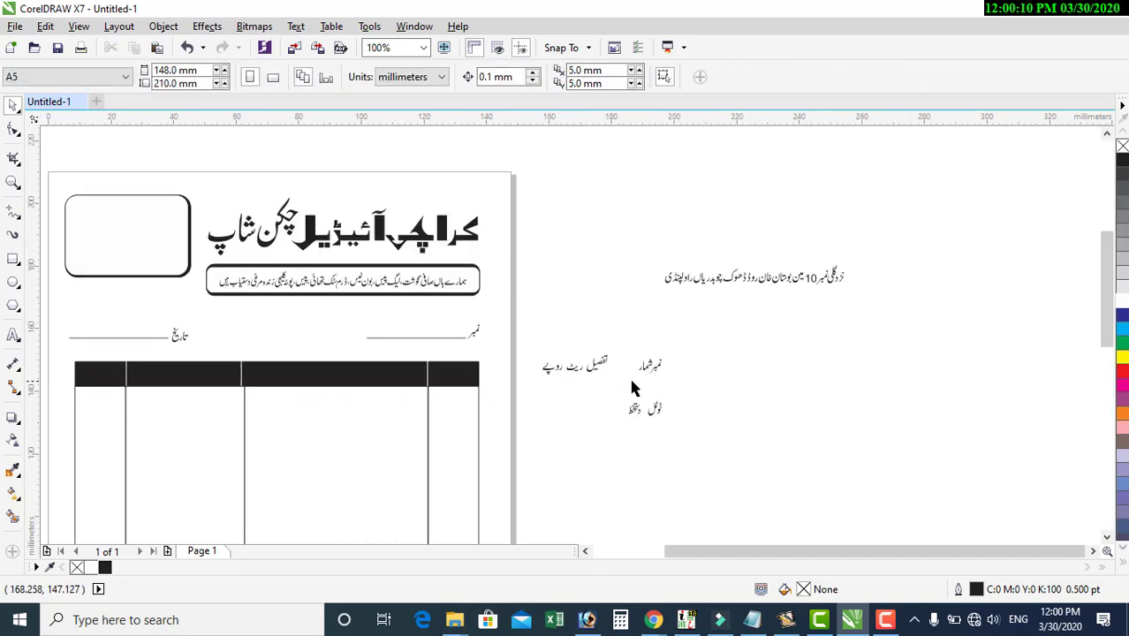
left_click(640, 365)
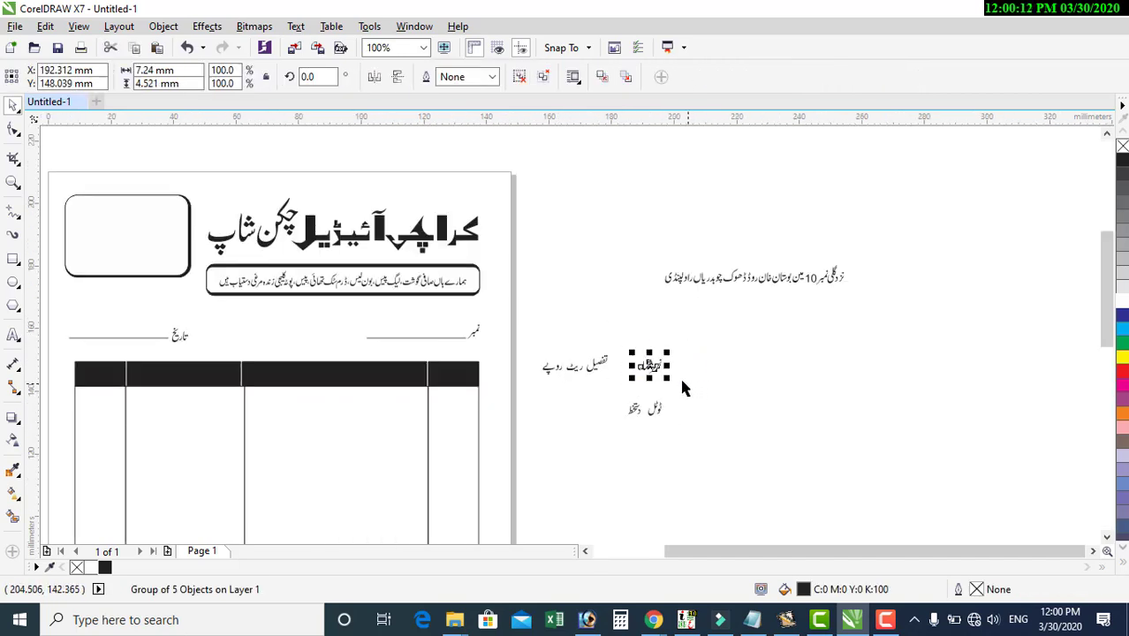
left_click(599, 364, "ctrl")
key("Escape")
scroll(664, 372, "up", 1)
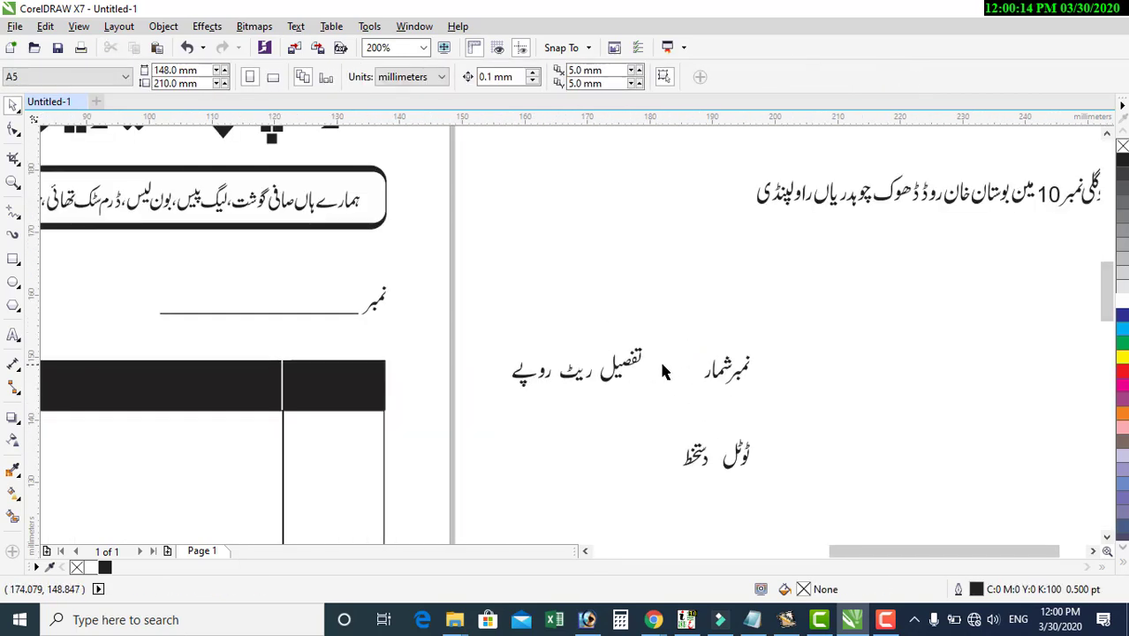
left_click_drag(695, 340, 789, 406)
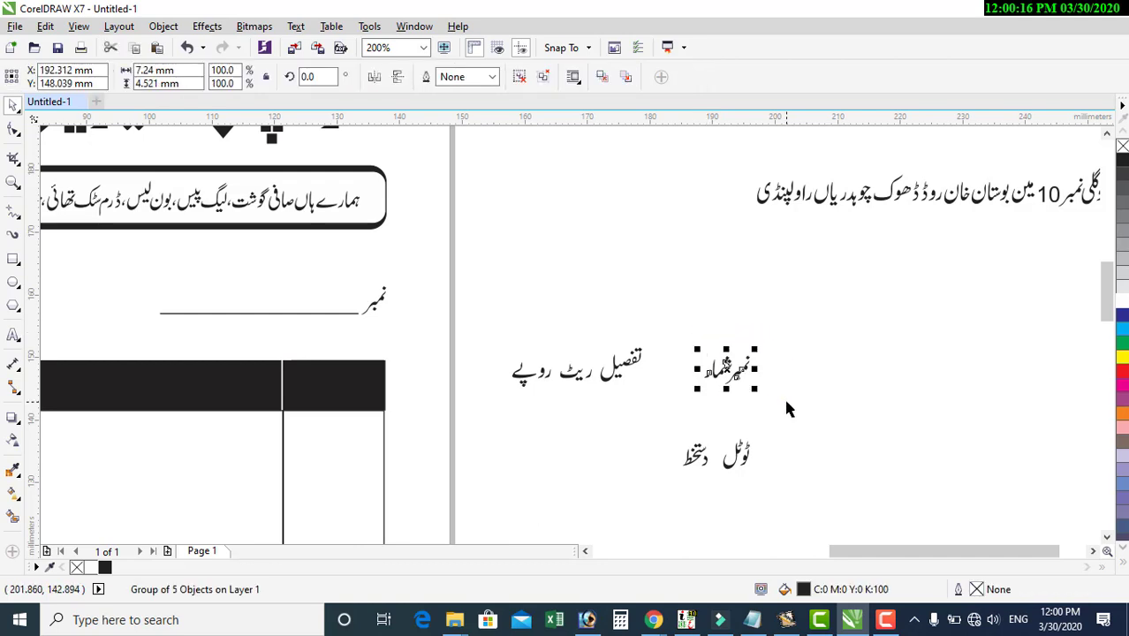
key("Escape")
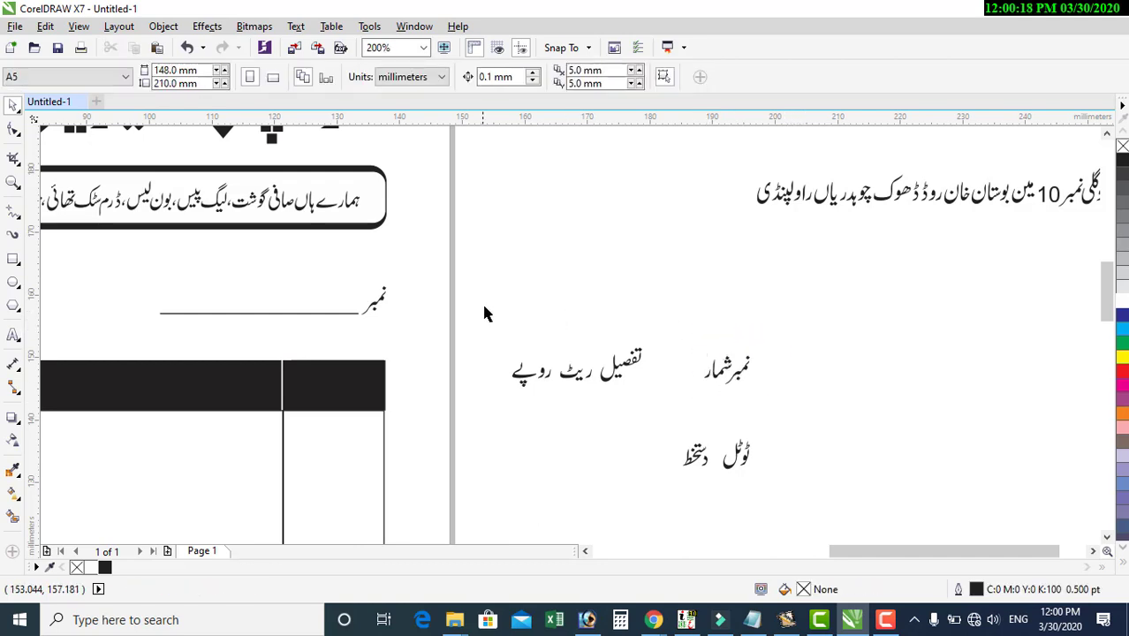
left_click_drag(484, 308, 940, 413)
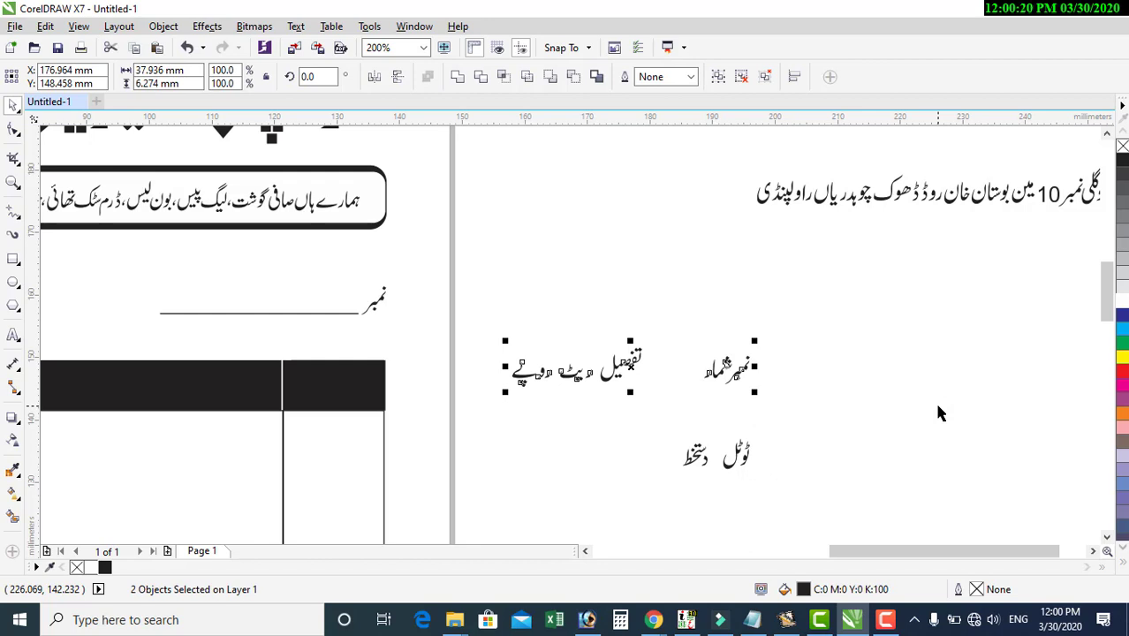
left_click(939, 408)
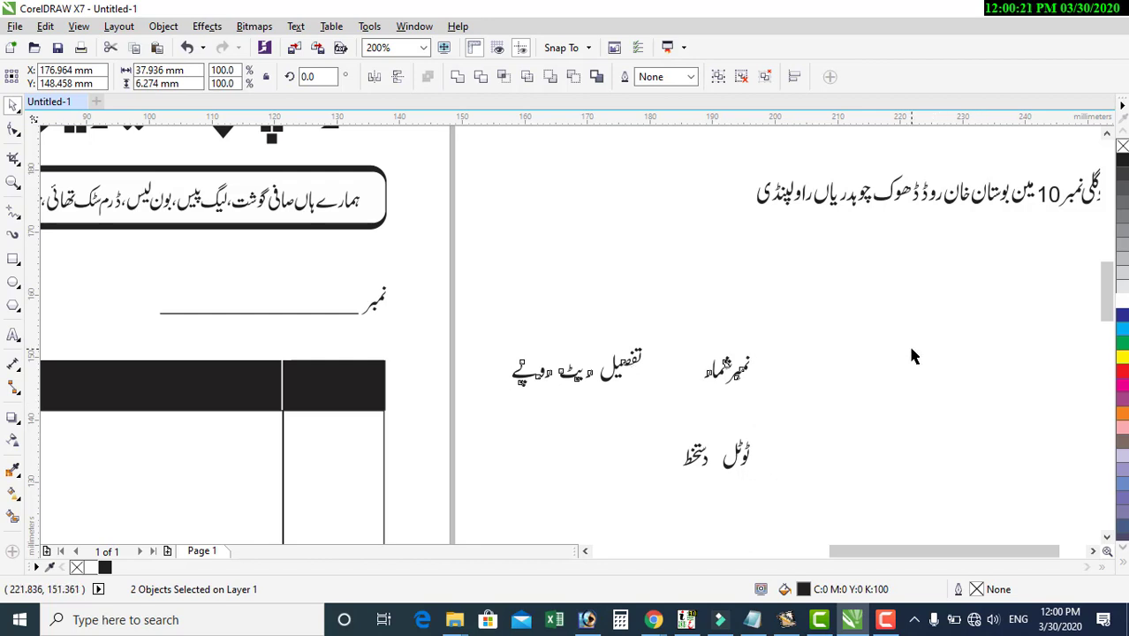
Centre the label نمبر شمار horizontally and vertically in the rightmost black header cell
left_click(735, 367)
left_click(352, 383, "shift")
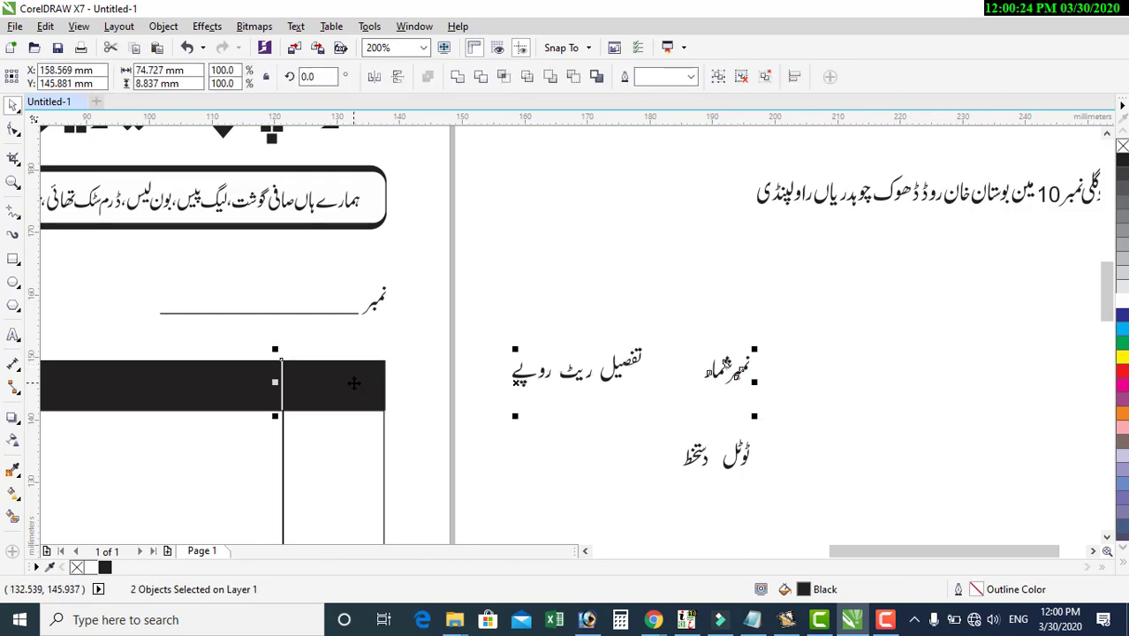
key("e")
key("c")
left_click(677, 282)
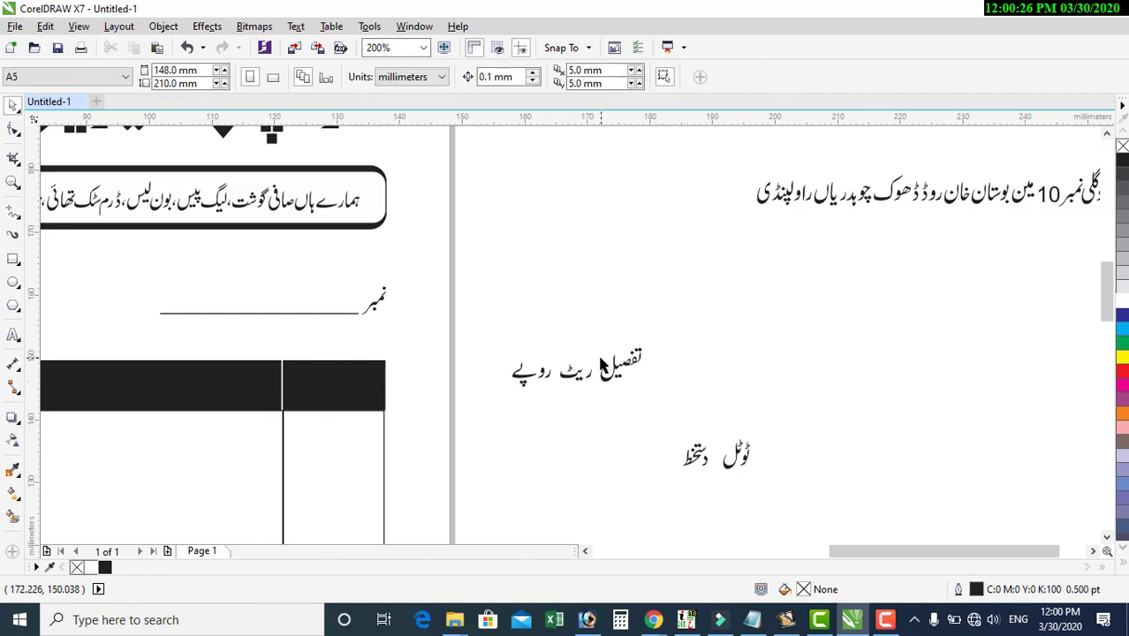
Ungroup the combined label تفصیل ریٹ روپے beside the page into separate objects
left_click_drag(599, 332, 700, 412)
left_click_drag(608, 386, 517, 379)
key("ctrl+u")
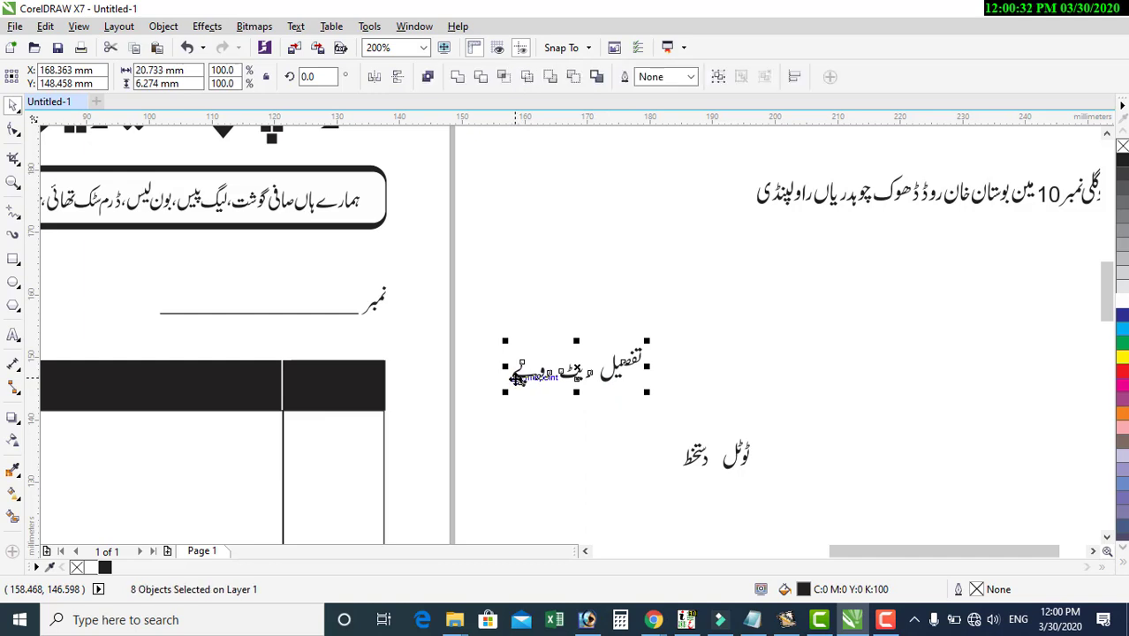
Centre the word تفصیل horizontally and vertically in the widest header cell
left_click(692, 260)
left_click_drag(592, 325, 703, 402)
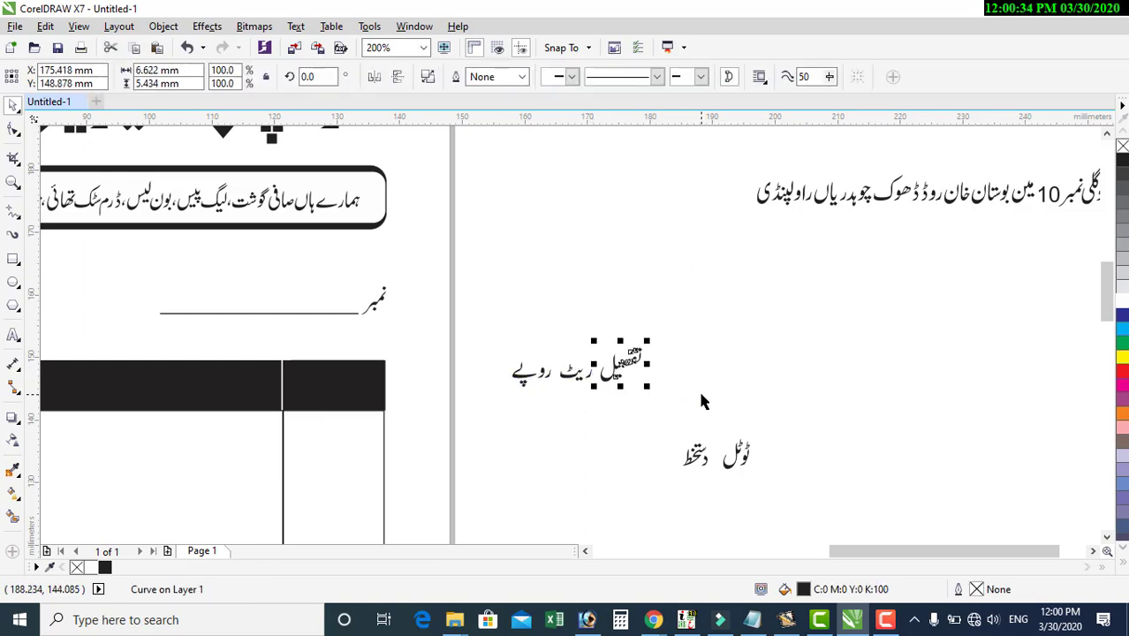
left_click(221, 393, "shift")
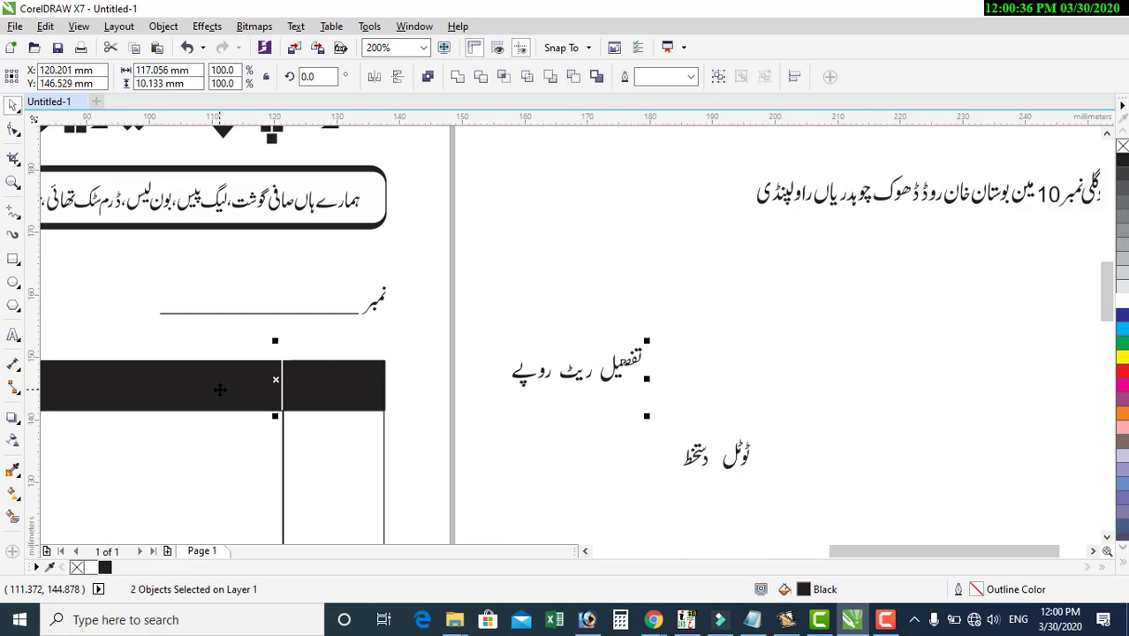
key("c")
key("e")
left_click(615, 368)
scroll(576, 380, "down", 2)
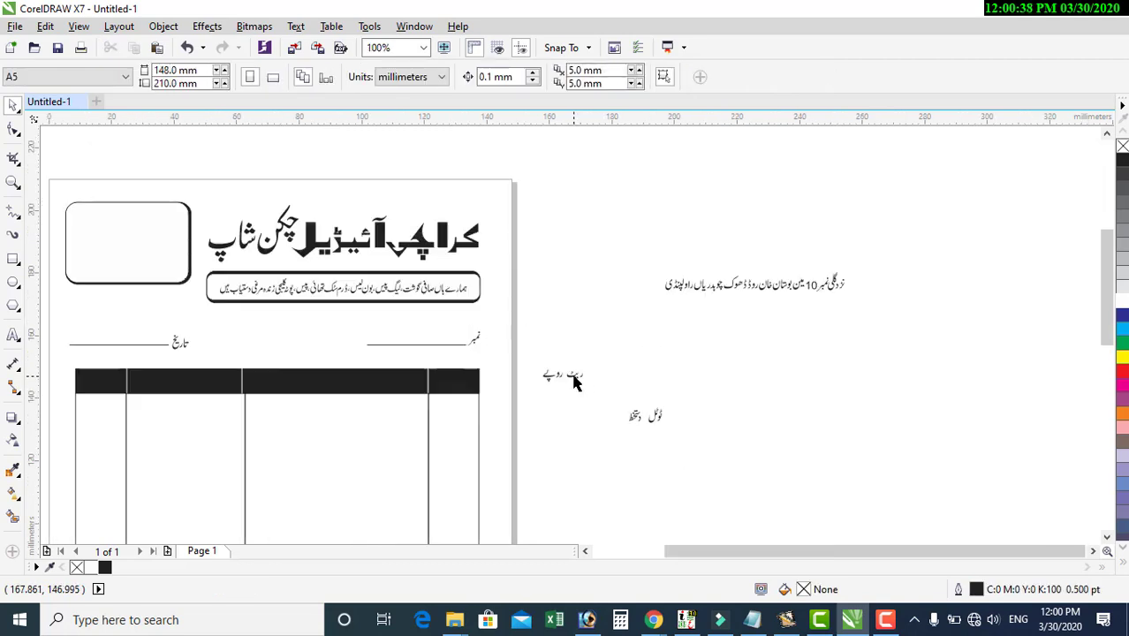
Group the pieces of the word ریٹ and centre it in the second header cell from the left
left_click_drag(568, 374, 593, 388)
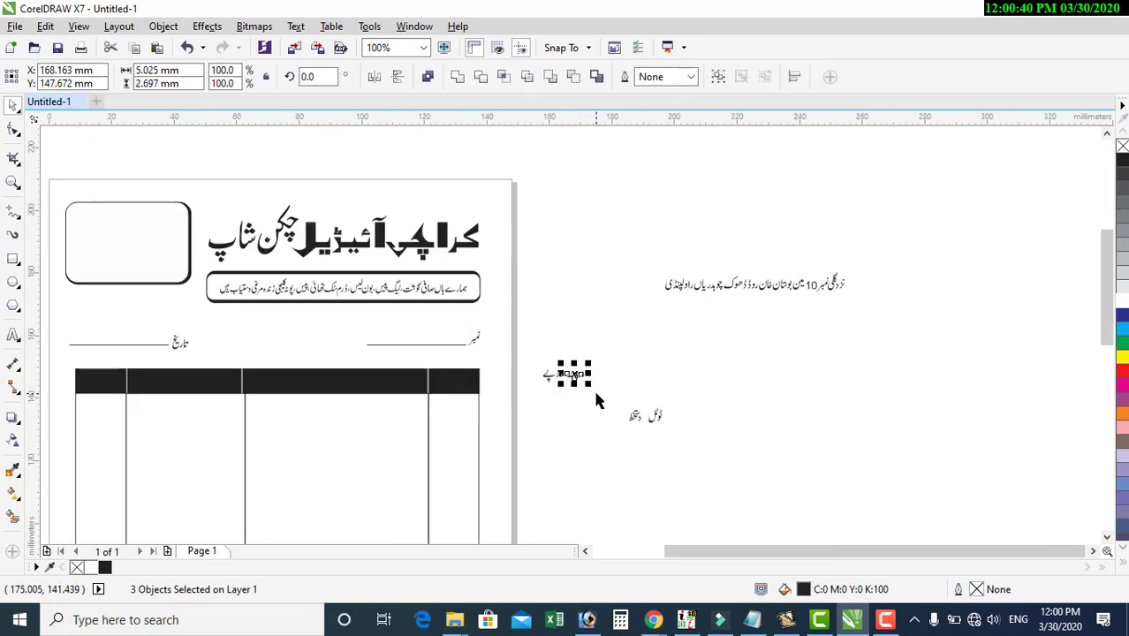
key("ctrl+g")
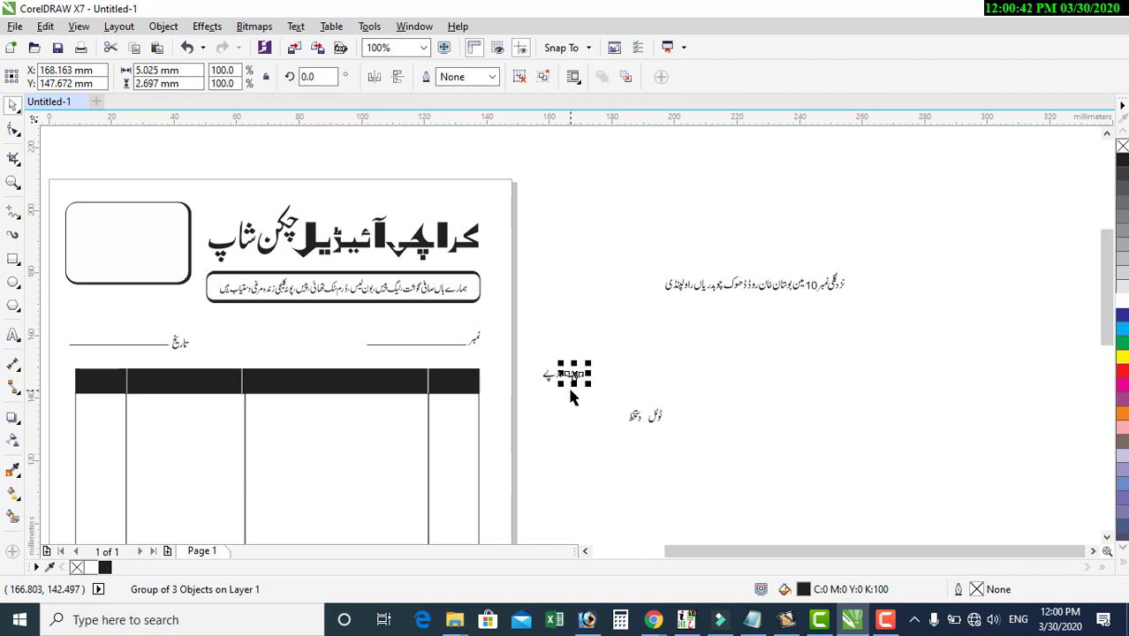
left_click(193, 393, "shift")
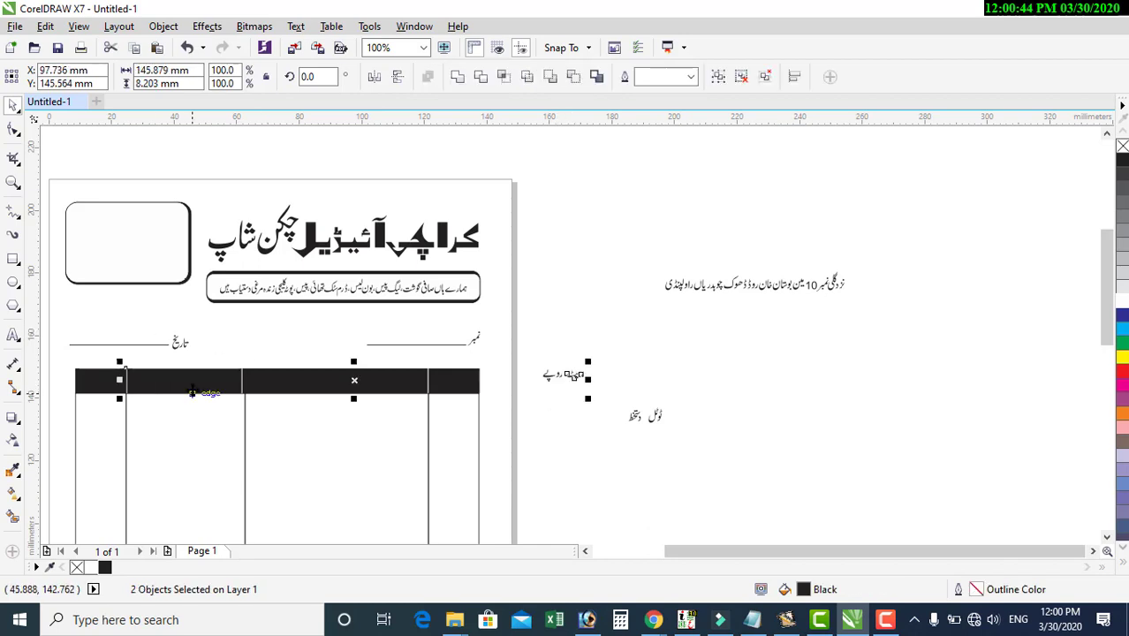
Group the pieces of the word روپے and centre it in the leftmost header cell
left_click_drag(527, 350, 596, 405)
key("ctrl+g")
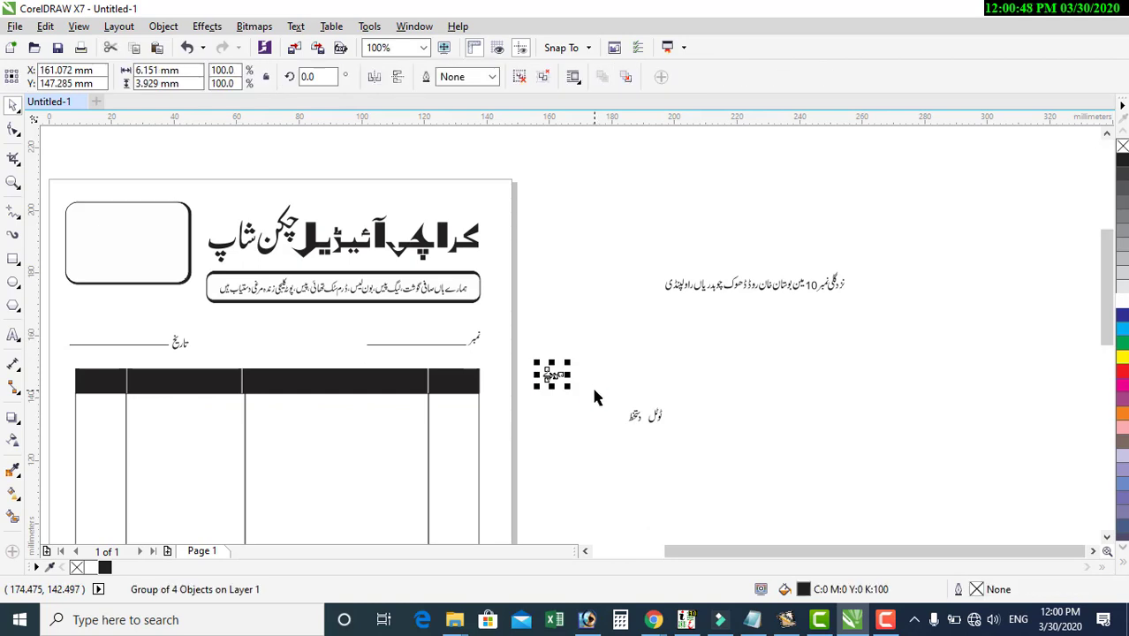
left_click(105, 382, "shift")
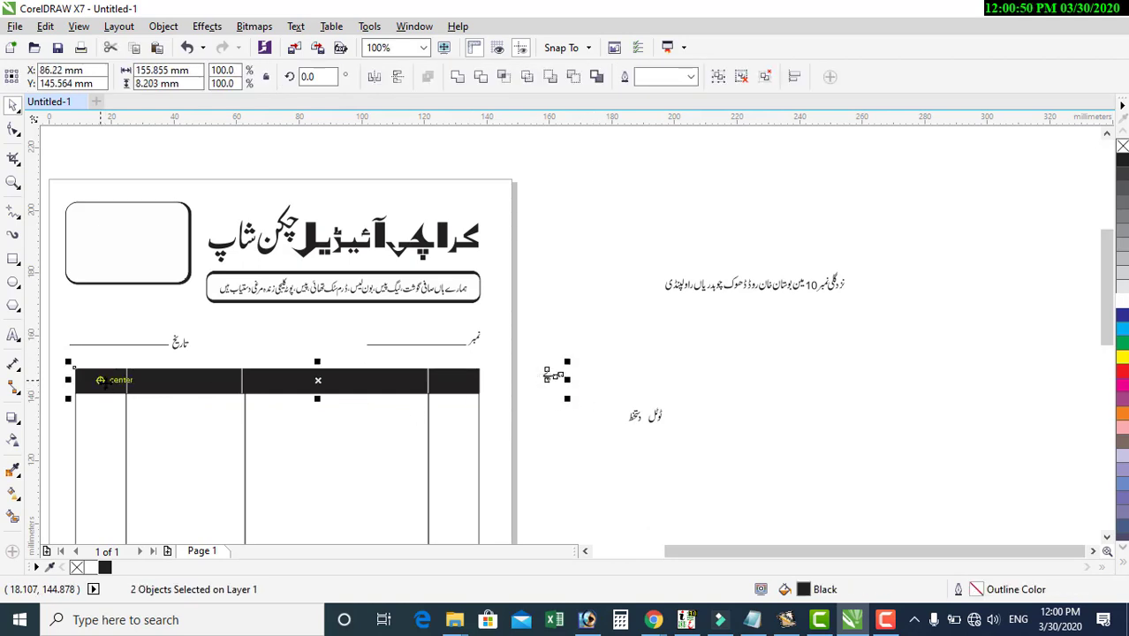
left_click_drag(100, 380, 102, 380)
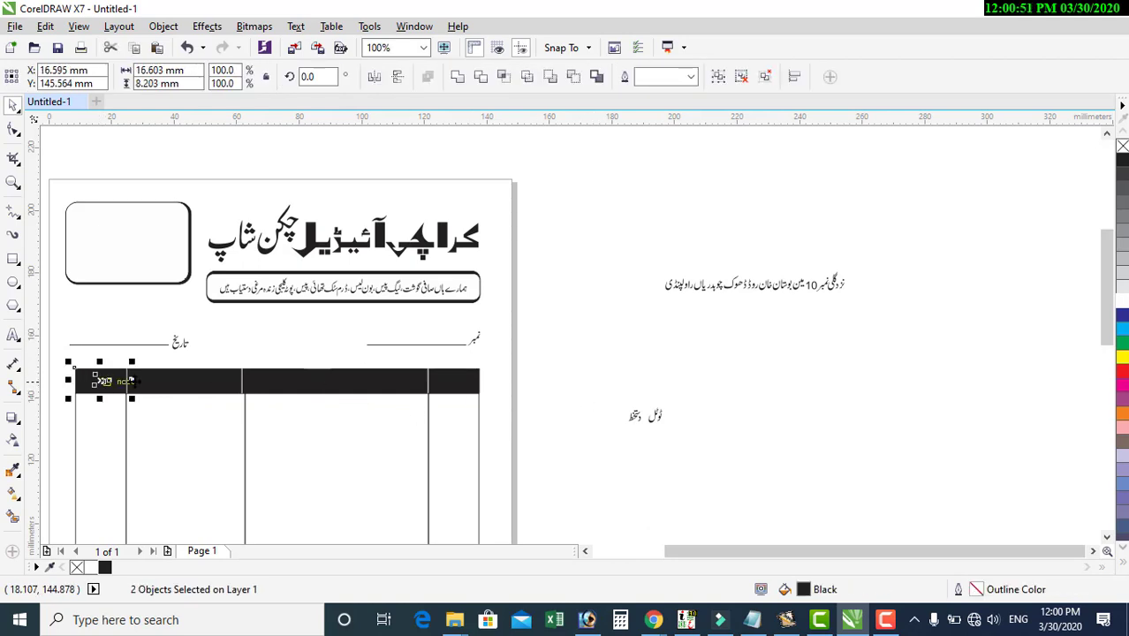
left_click(596, 341)
Fill the نمبر شمار label in the rightmost header cell white
scroll(594, 331, "down", 2)
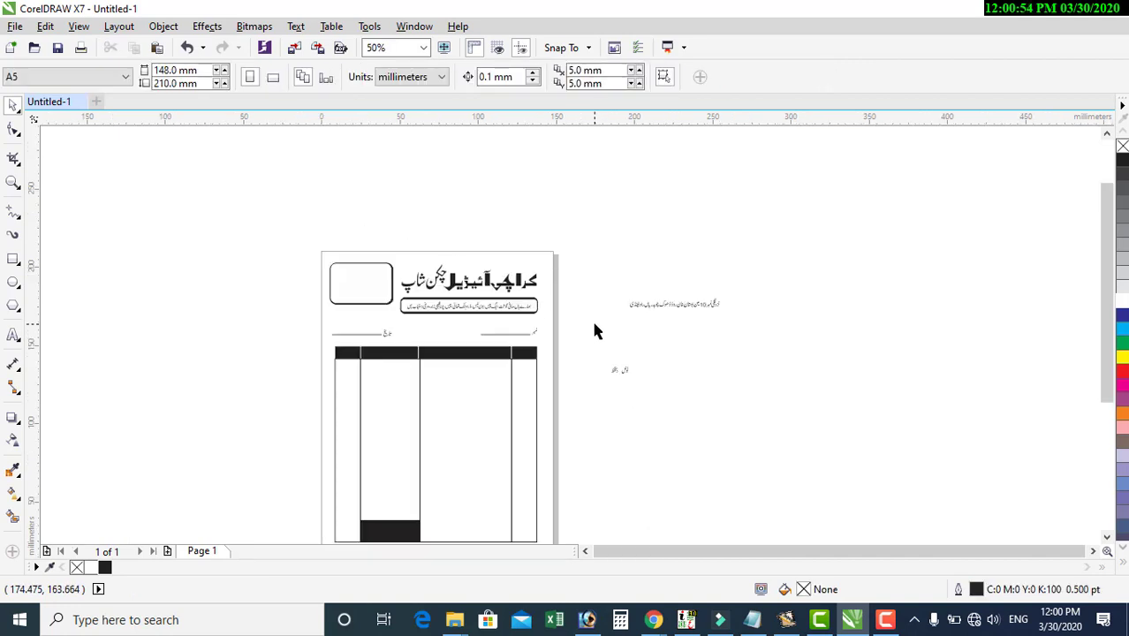
scroll(507, 358, "up", 4)
scroll(550, 344, "up", 2)
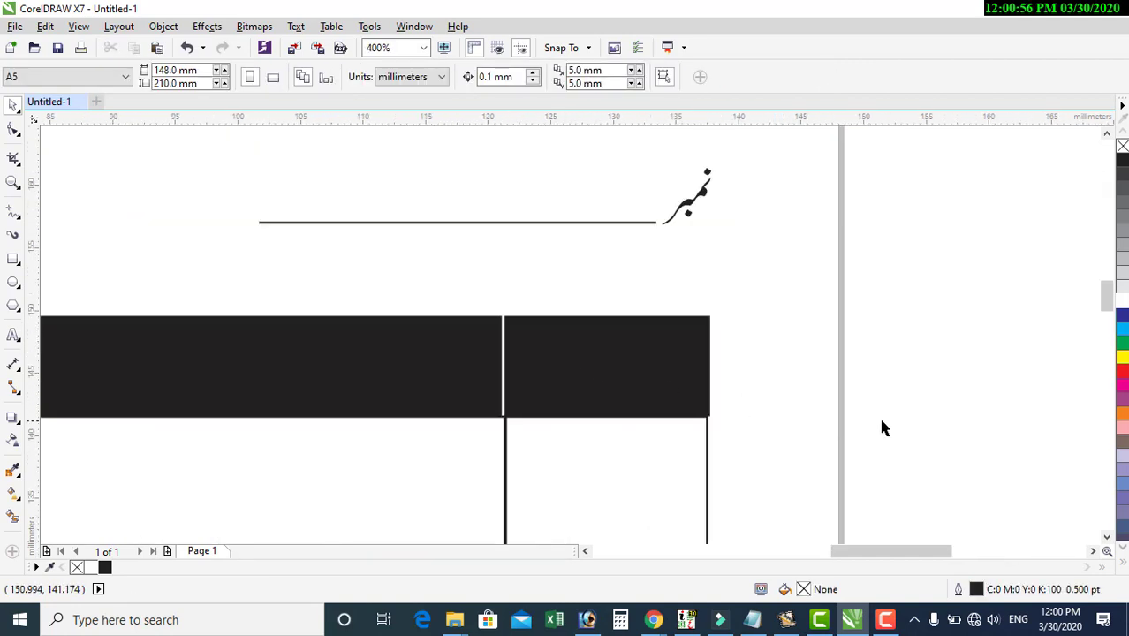
left_click_drag(928, 487, 538, 294)
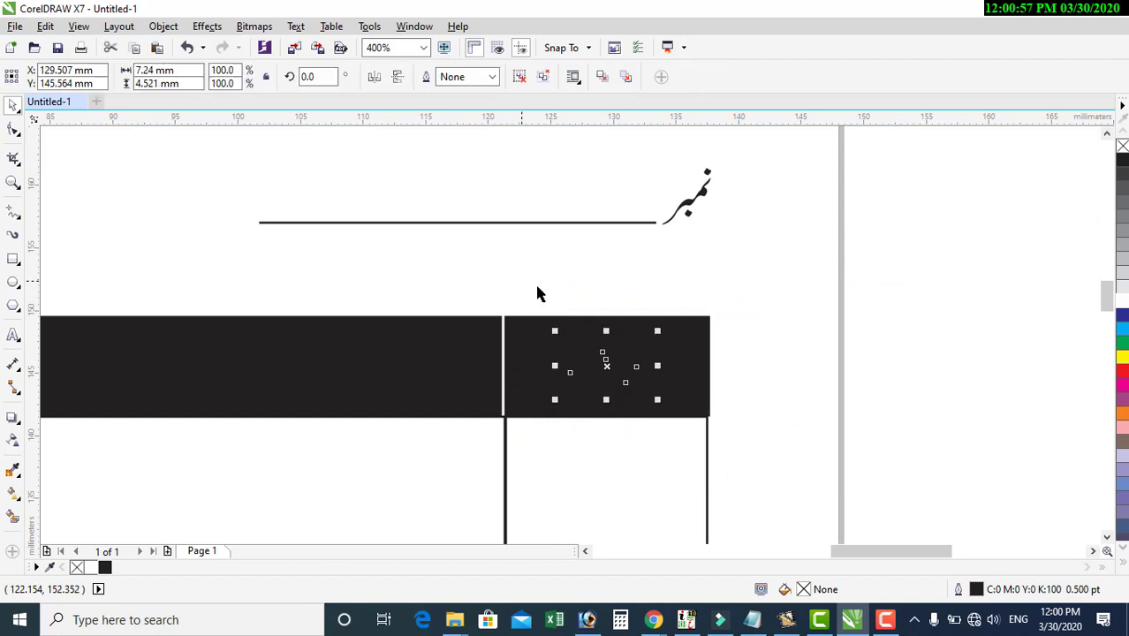
left_click(1122, 302)
scroll(805, 369, "down", 2)
key("Escape")
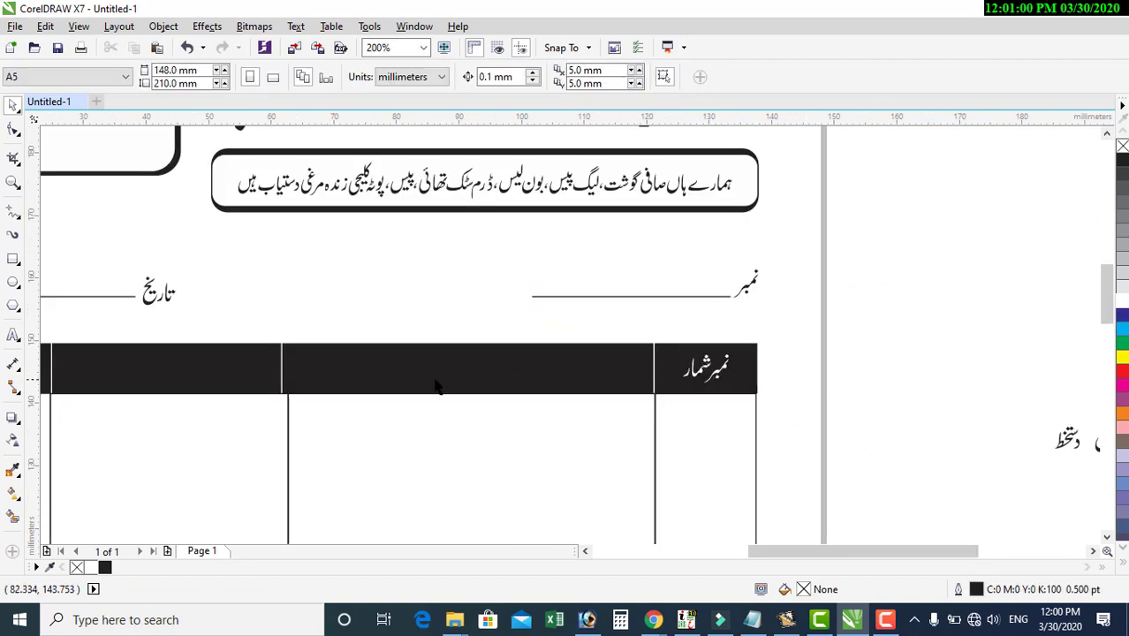
Fill the تفصیل label in the widest header cell white
left_click_drag(289, 307, 649, 439)
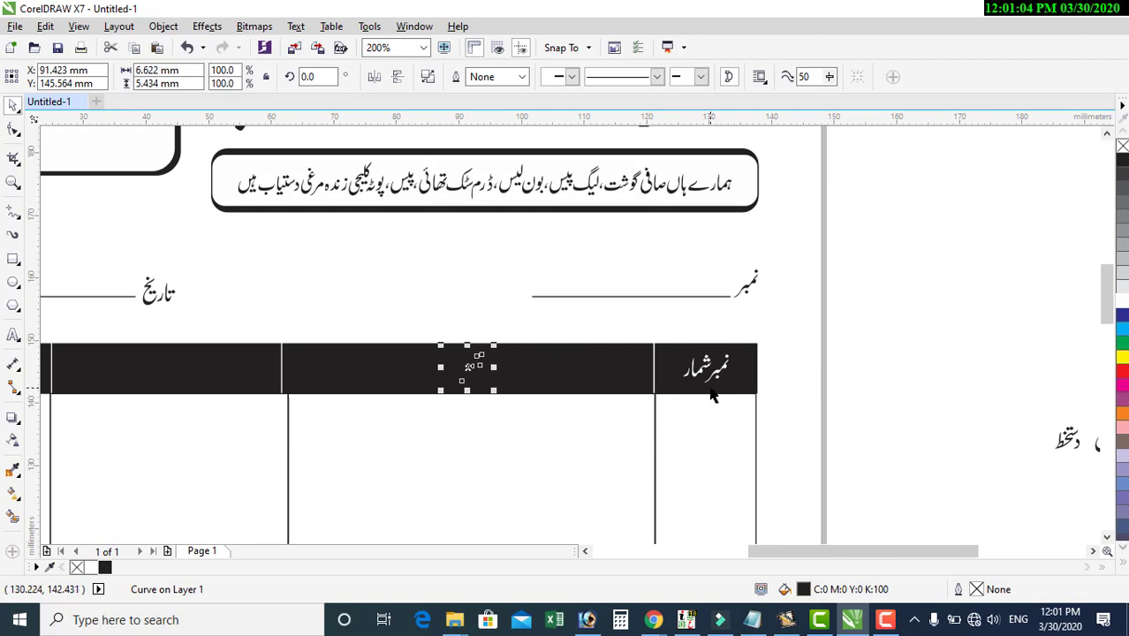
left_click(1121, 305)
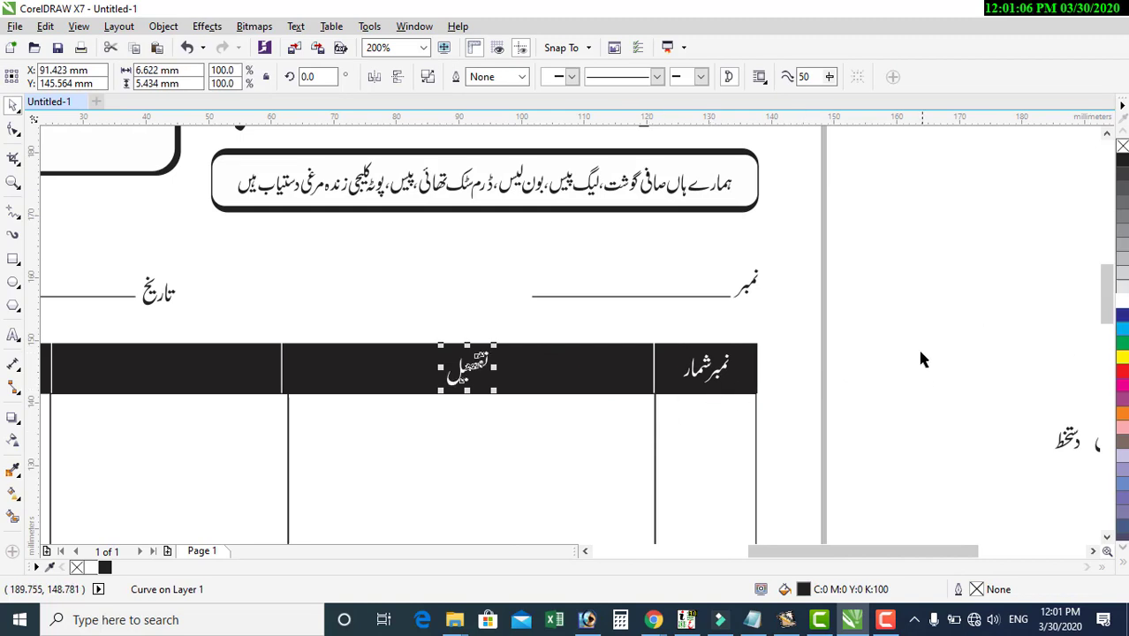
scroll(928, 351, "down", 2)
key("Escape")
Fill the ریٹ and روپے labels white together with the leftmost header cell
left_click_drag(396, 370, 595, 400)
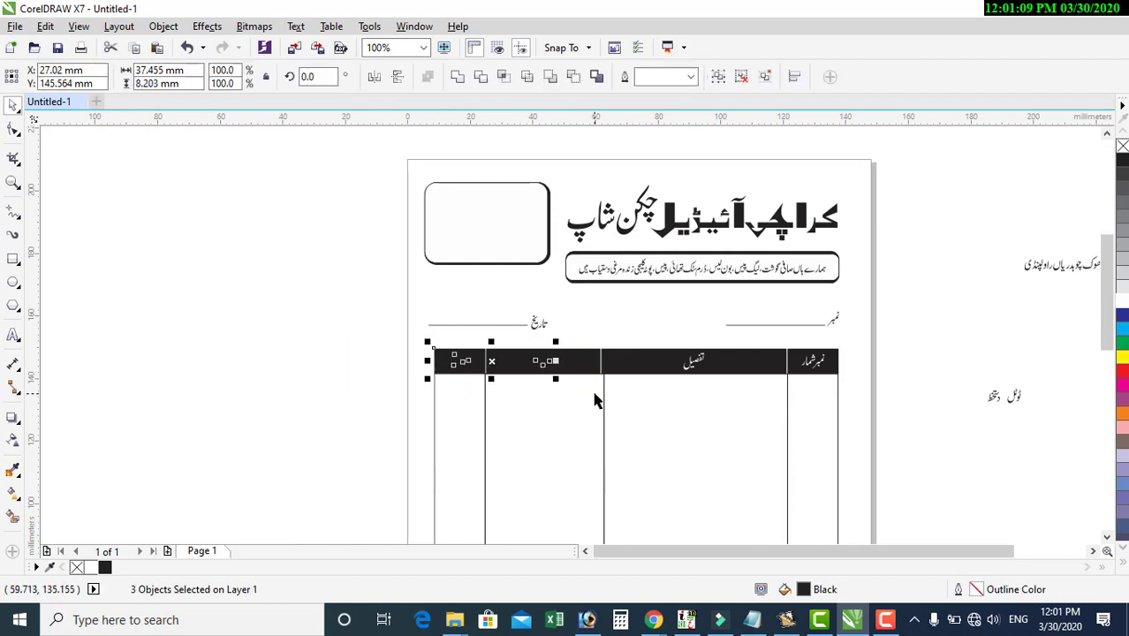
left_click(1121, 300)
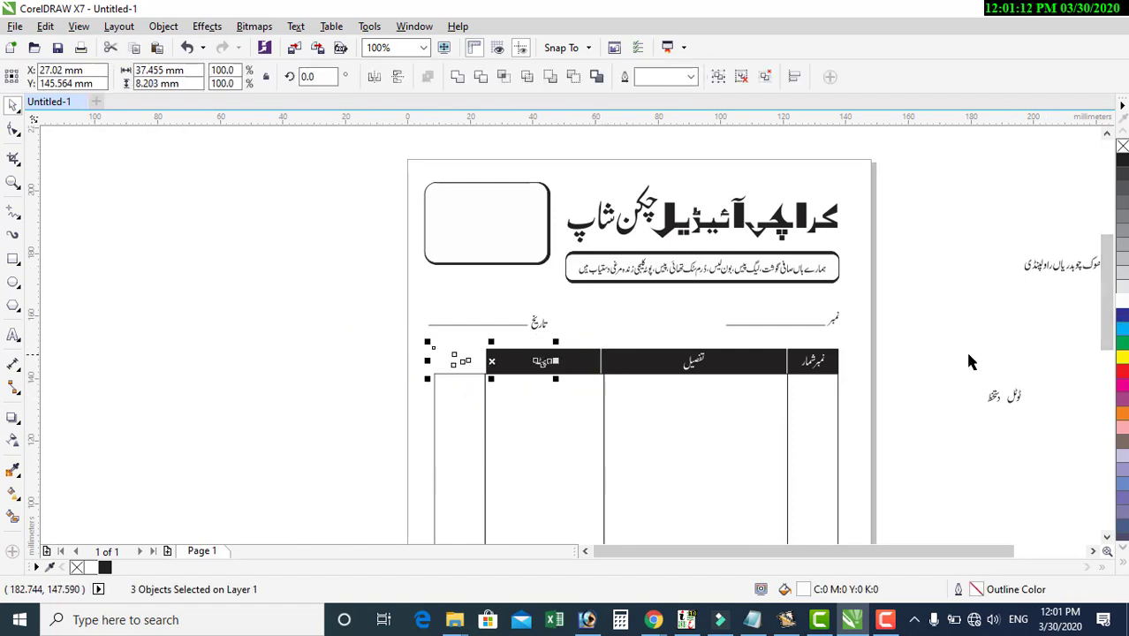
key("Escape")
Fill the leftmost header cell behind روپے black again
left_click(479, 366)
scroll(478, 363, "up", 2)
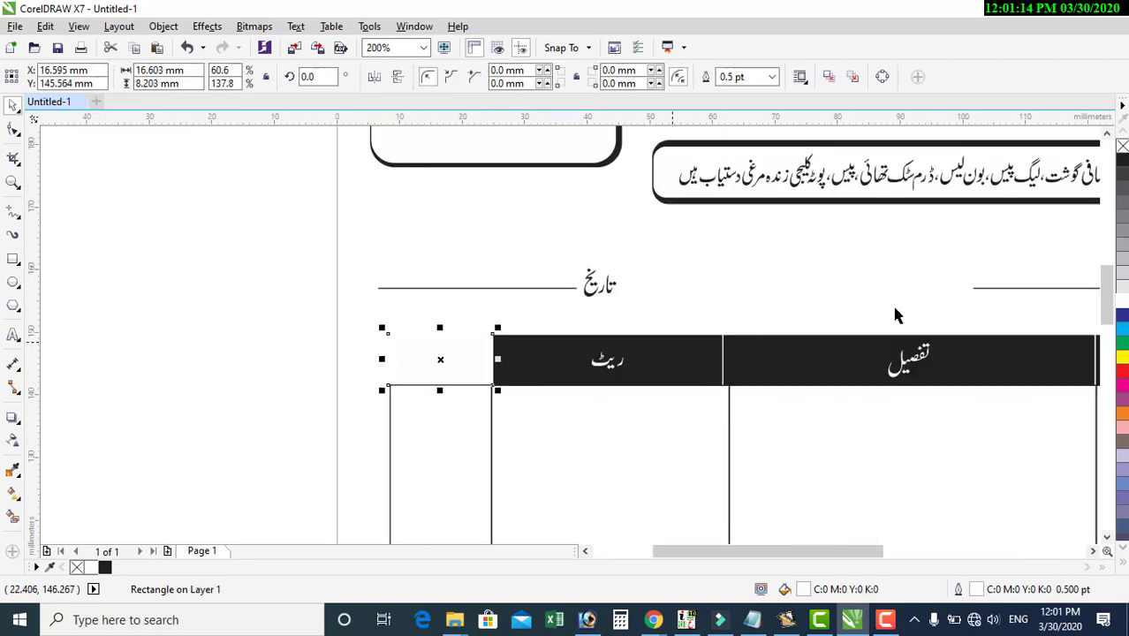
left_click(104, 569)
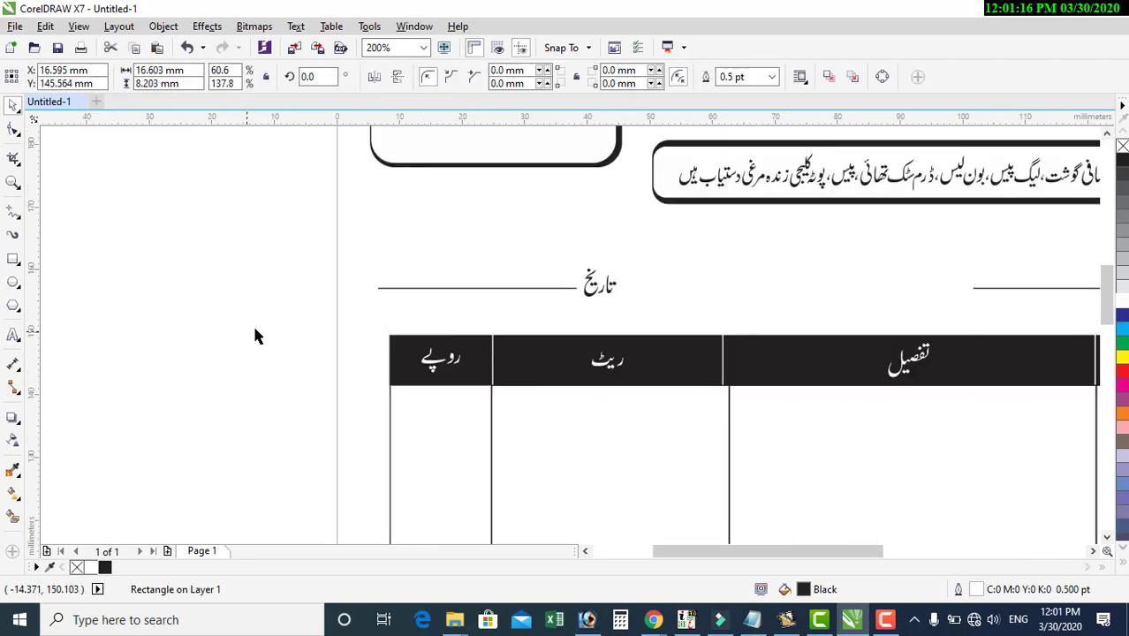
left_click(253, 323)
scroll(442, 362, "down", 2)
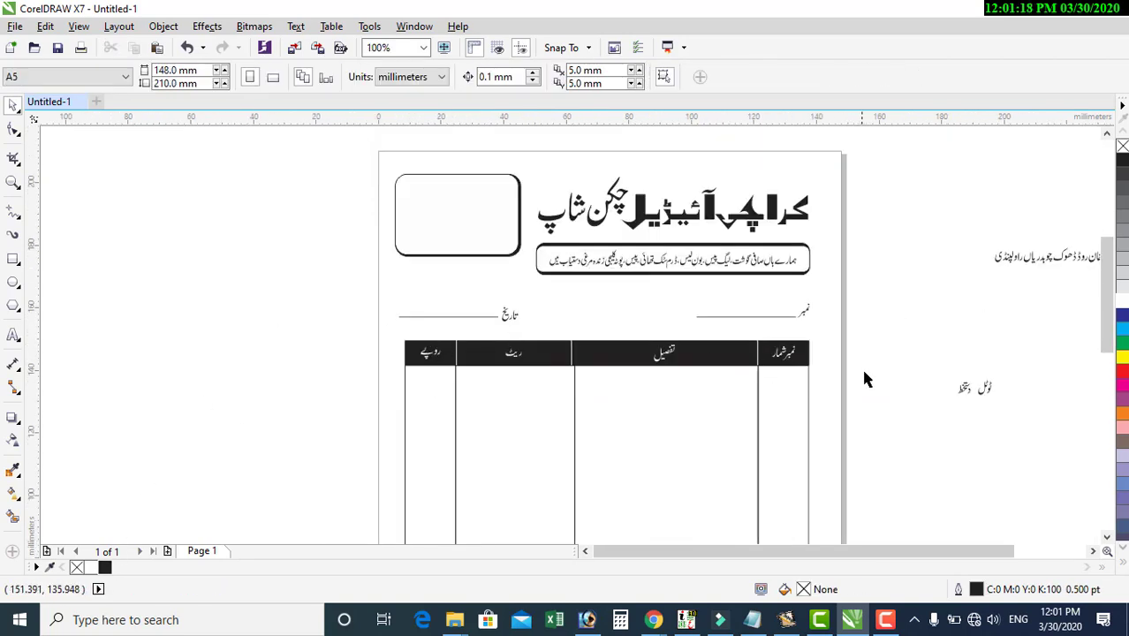
Stretch the column under تفصیل leftward to a width of about 60.8 mm, past the white header divider
left_click(579, 395)
scroll(577, 386, "up", 6)
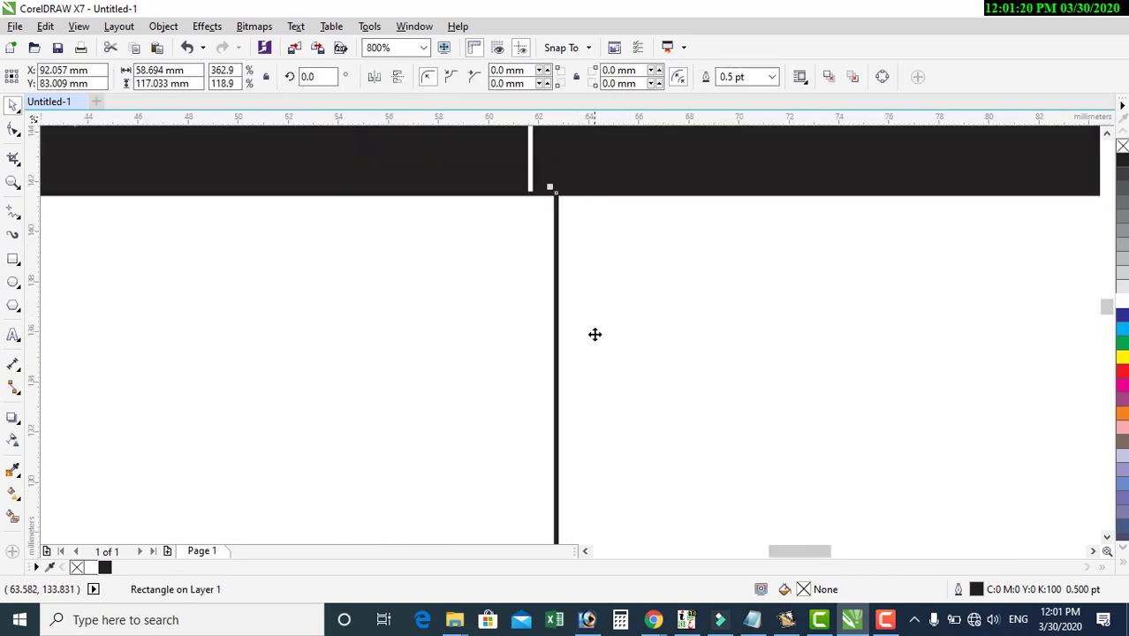
scroll(598, 298, "down", 6)
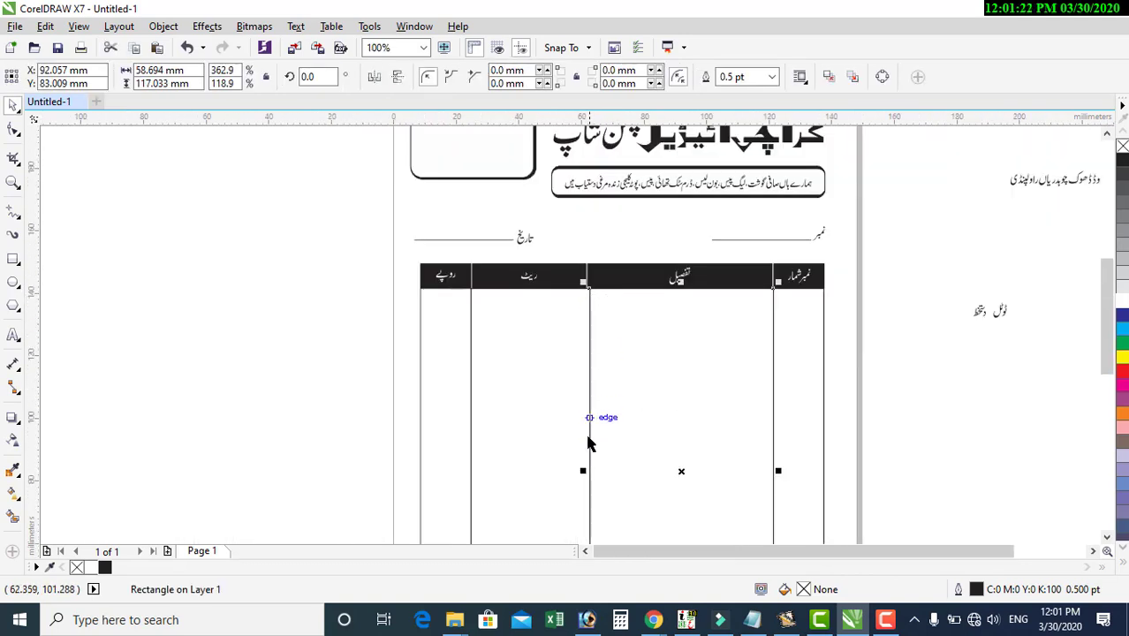
scroll(586, 451, "up", 2)
scroll(588, 468, "up", 2)
mouse_move(600, 441)
left_mouse_down()
mouse_move(573, 443)
mouse_move(583, 440)
left_mouse_up()
scroll(592, 247, "up", 2)
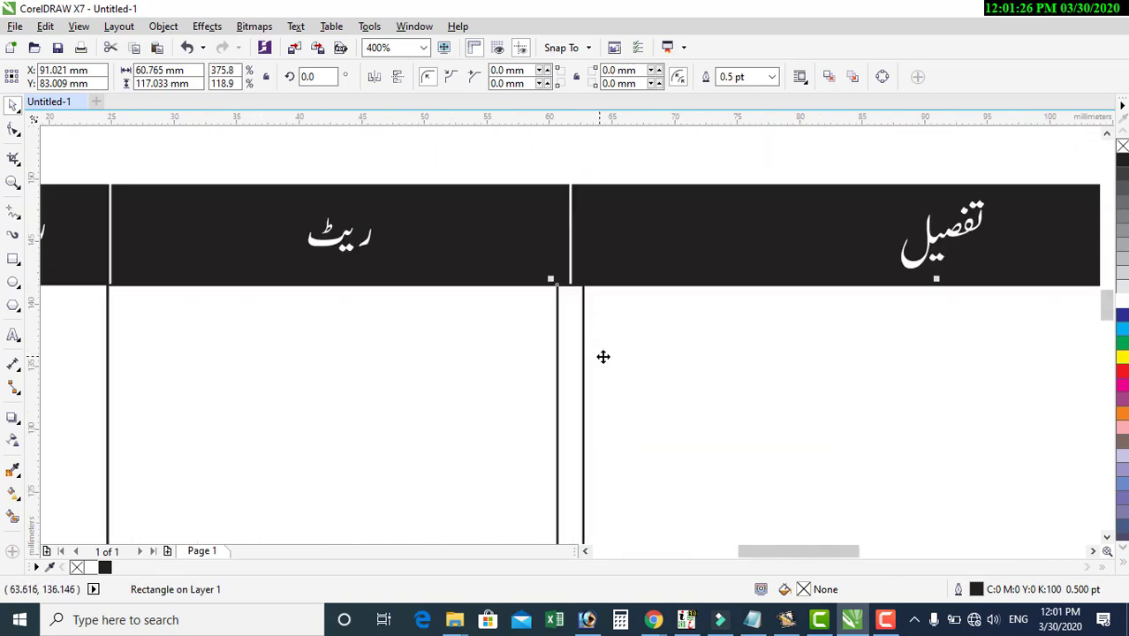
Delete the separate column rectangle under the ریٹ header whose edge doubles the divider line
scroll(654, 380, "down", 1)
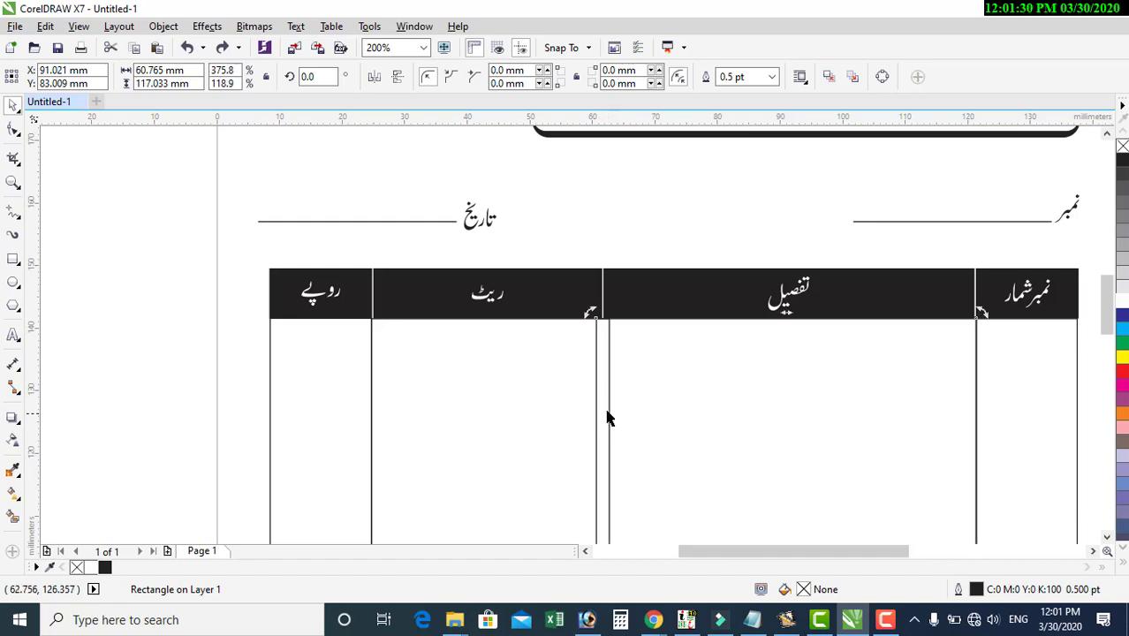
left_click(578, 390)
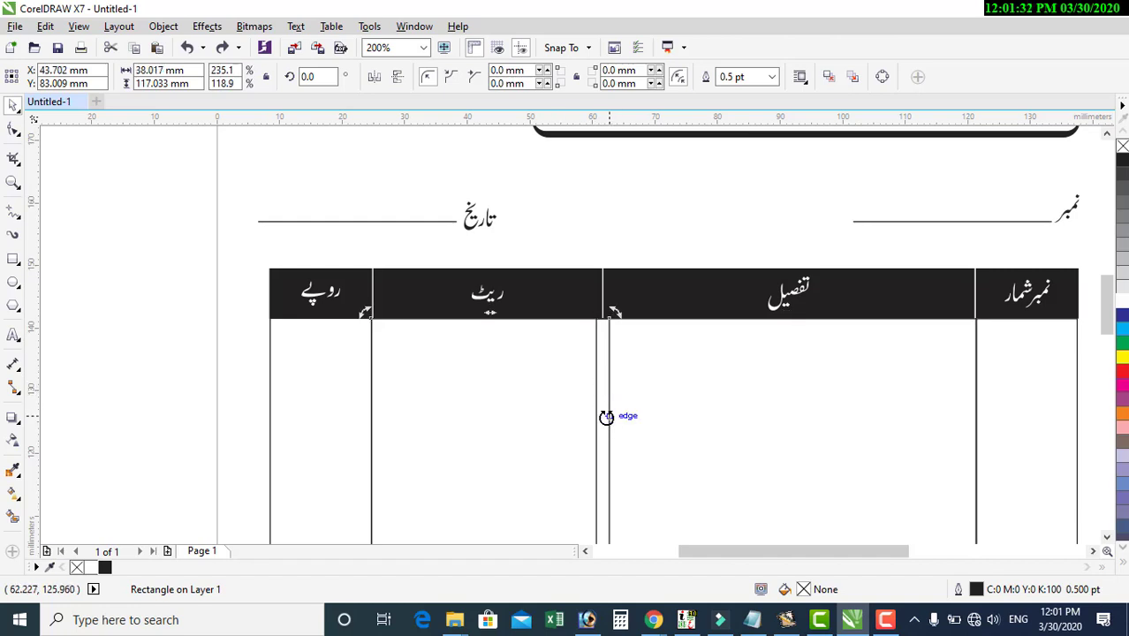
scroll(583, 409, "up", 2)
scroll(560, 310, "down", 3)
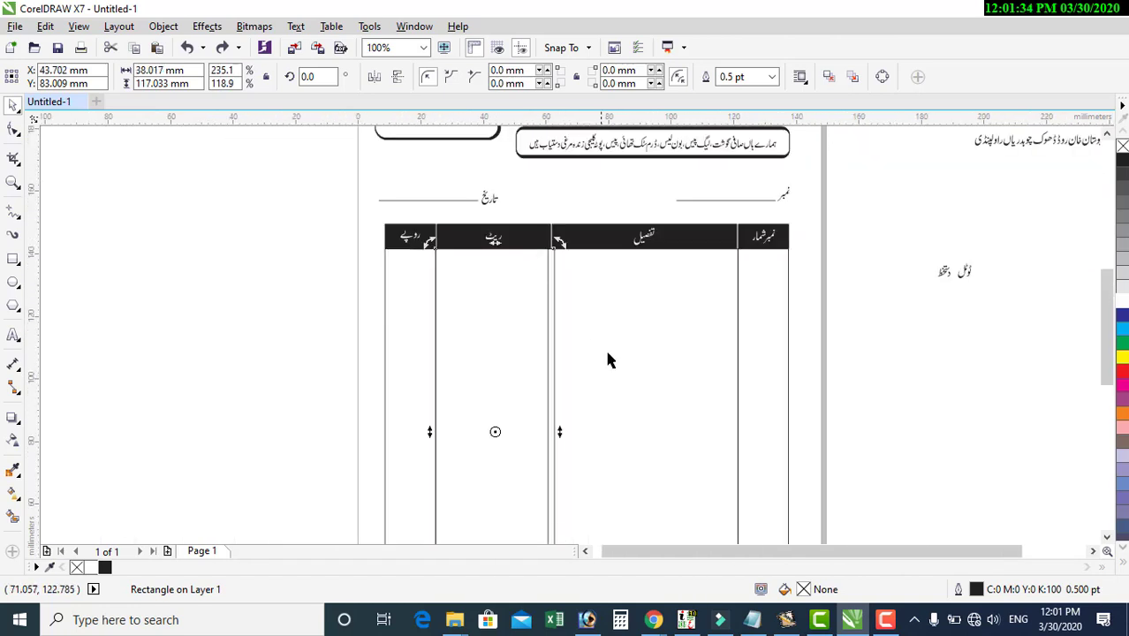
left_click(609, 349)
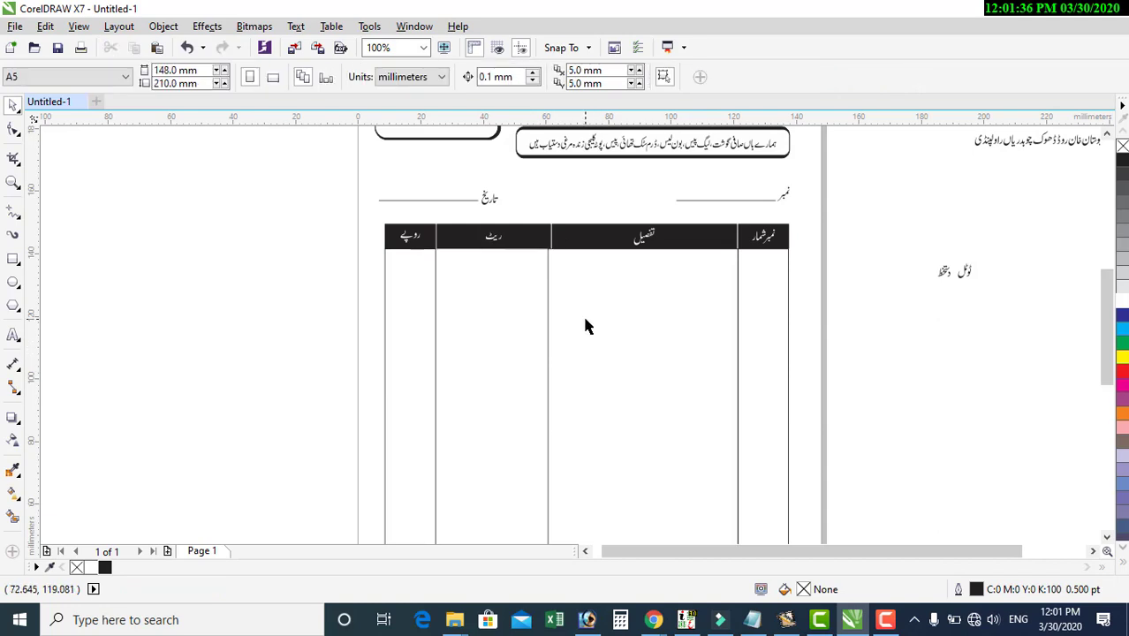
Narrow the column under تفصیل from its left edge to a width of about 59.2 mm, meeting the header divider
left_click(584, 325)
scroll(541, 430, "up", 1)
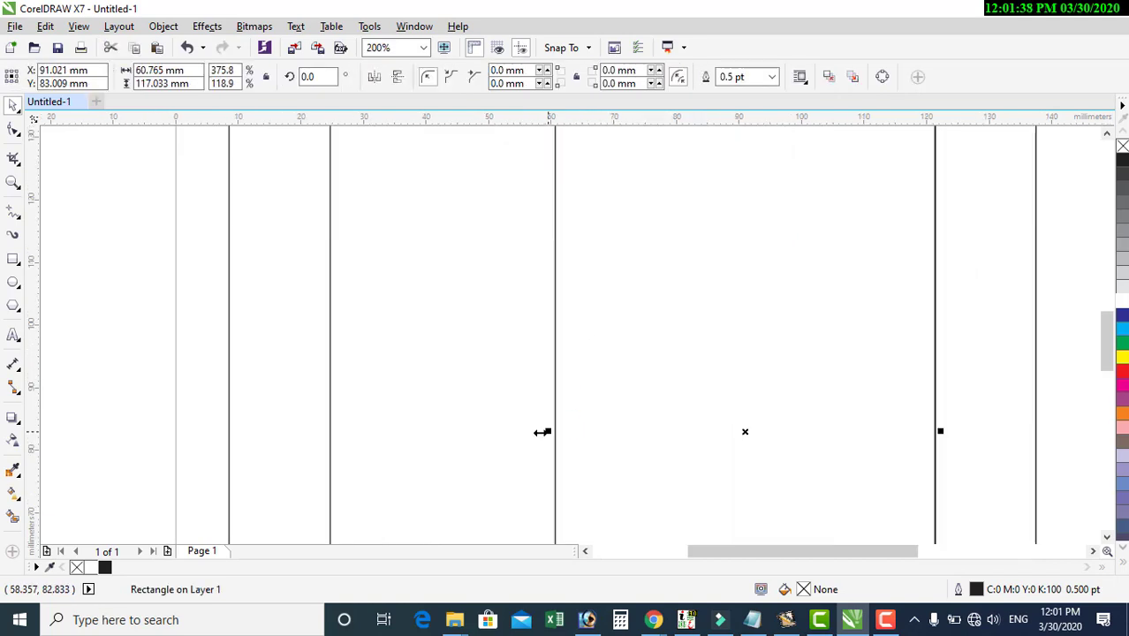
left_click_drag(546, 432, 560, 431)
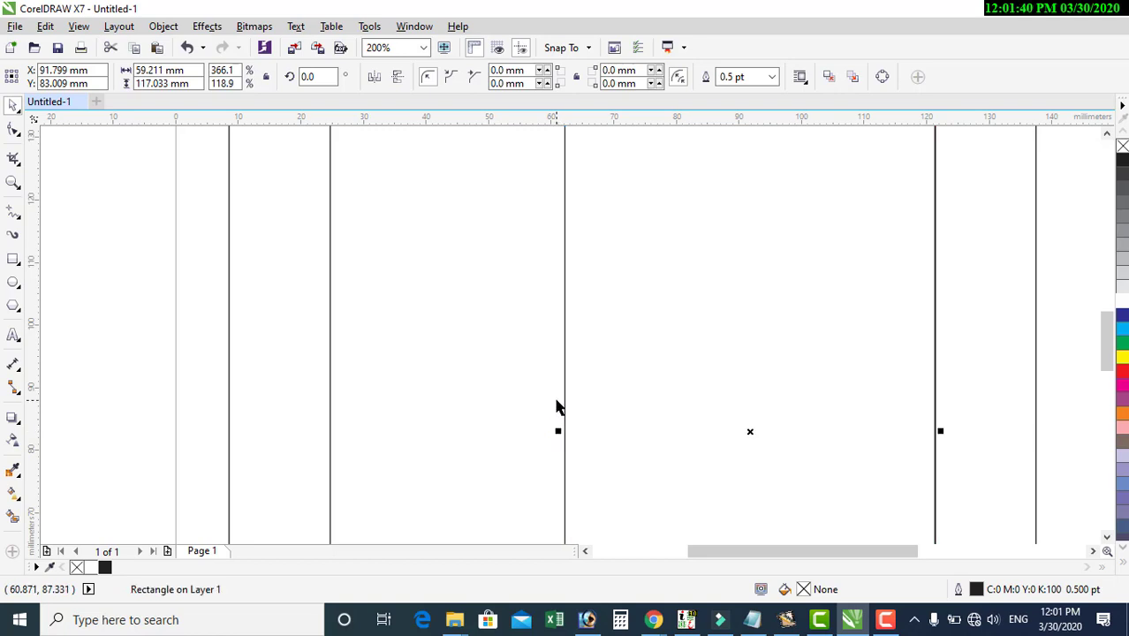
scroll(558, 389, "down", 2)
left_click(639, 466)
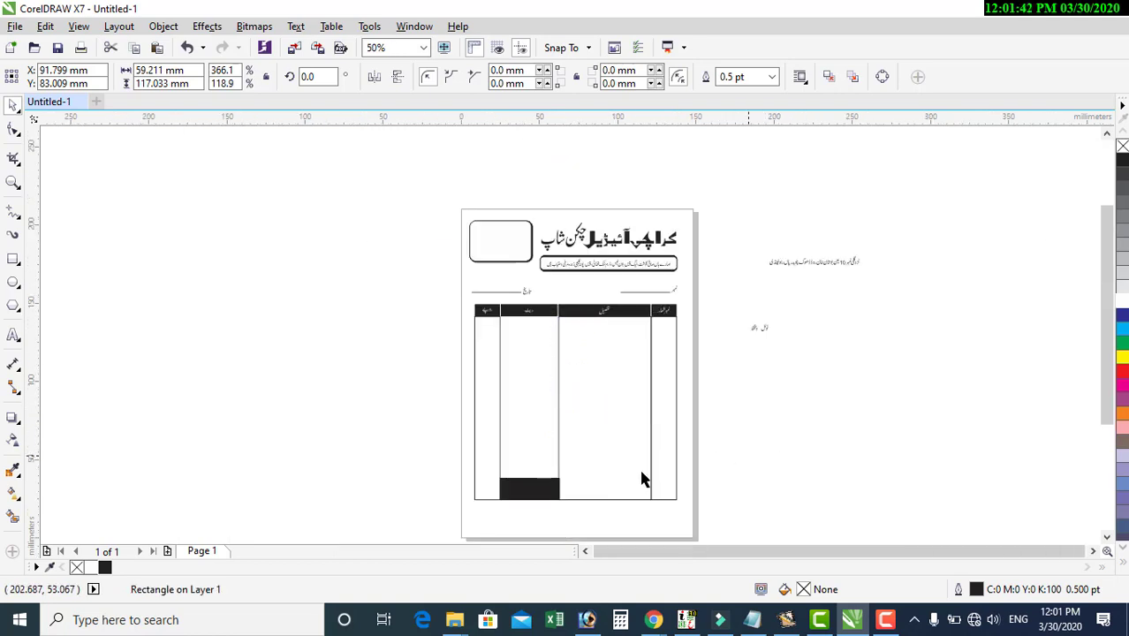
Narrow the black box at the foot of the ریٹ column to about 37.5 mm wide, ending at the column line
scroll(560, 508, "up", 1)
scroll(560, 508, "up", 3)
left_click(553, 422)
scroll(564, 420, "up", 1)
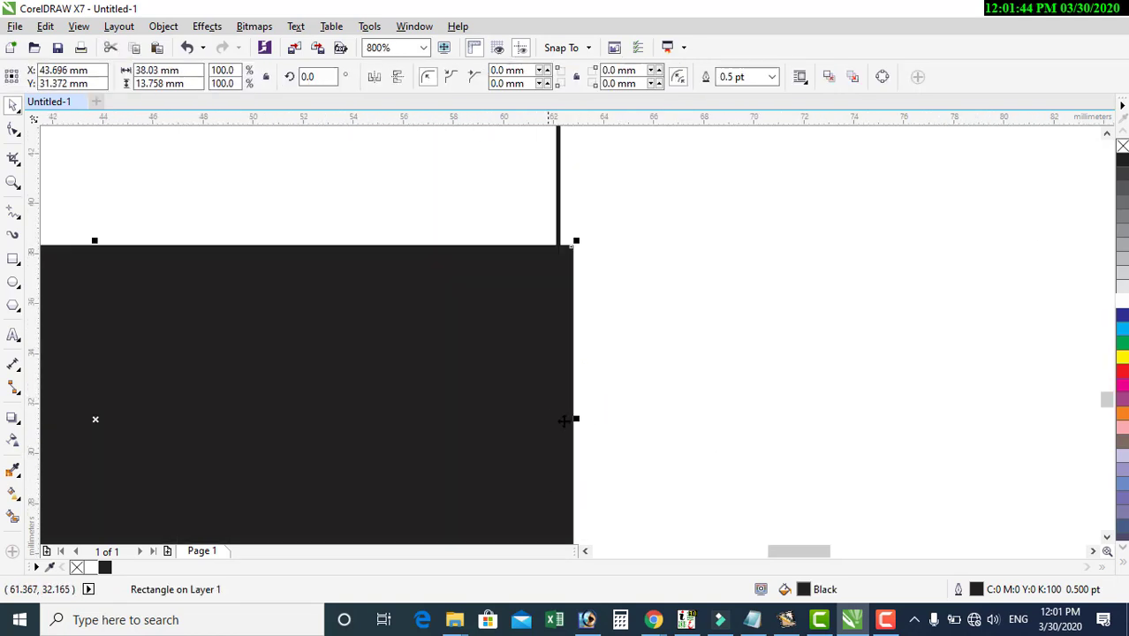
left_click_drag(578, 421, 559, 418)
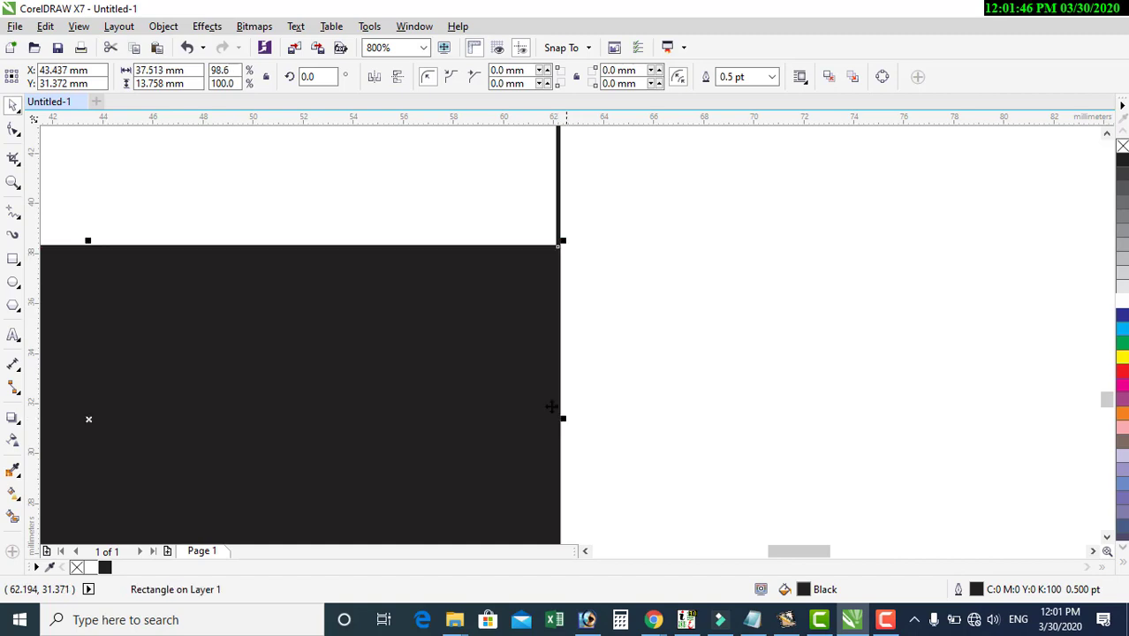
scroll(497, 383, "down", 3)
left_click(786, 393)
scroll(510, 402, "down", 1)
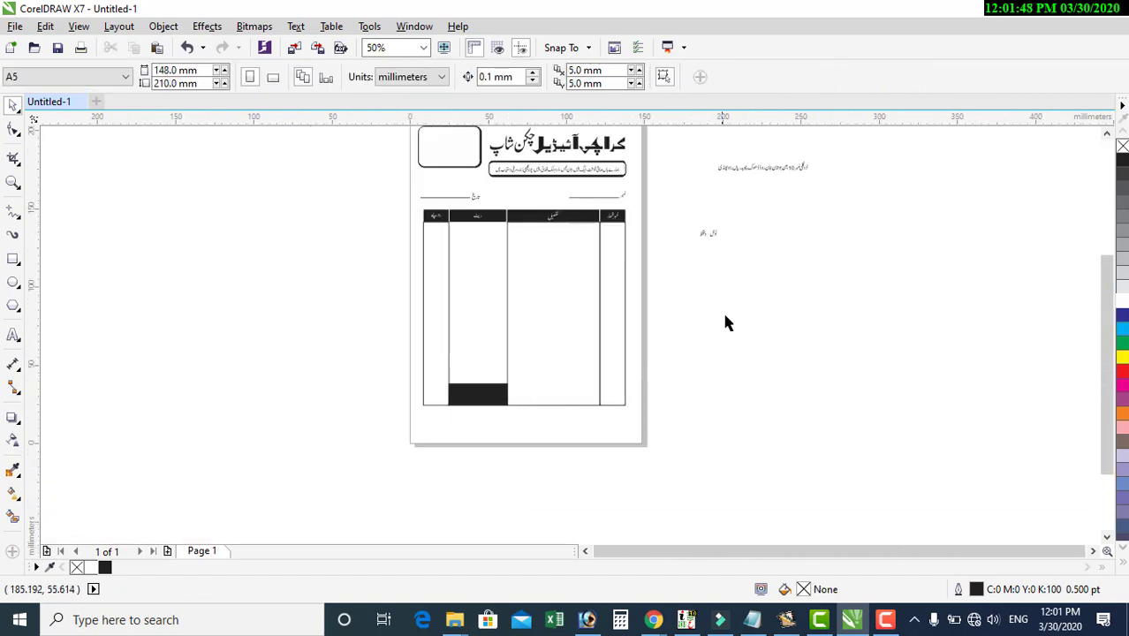
Move the ٹوٹل and دستخط labels from outside the page to below the black box
left_click_drag(693, 228, 477, 425)
key("z")
left_click_drag(391, 393, 561, 451)
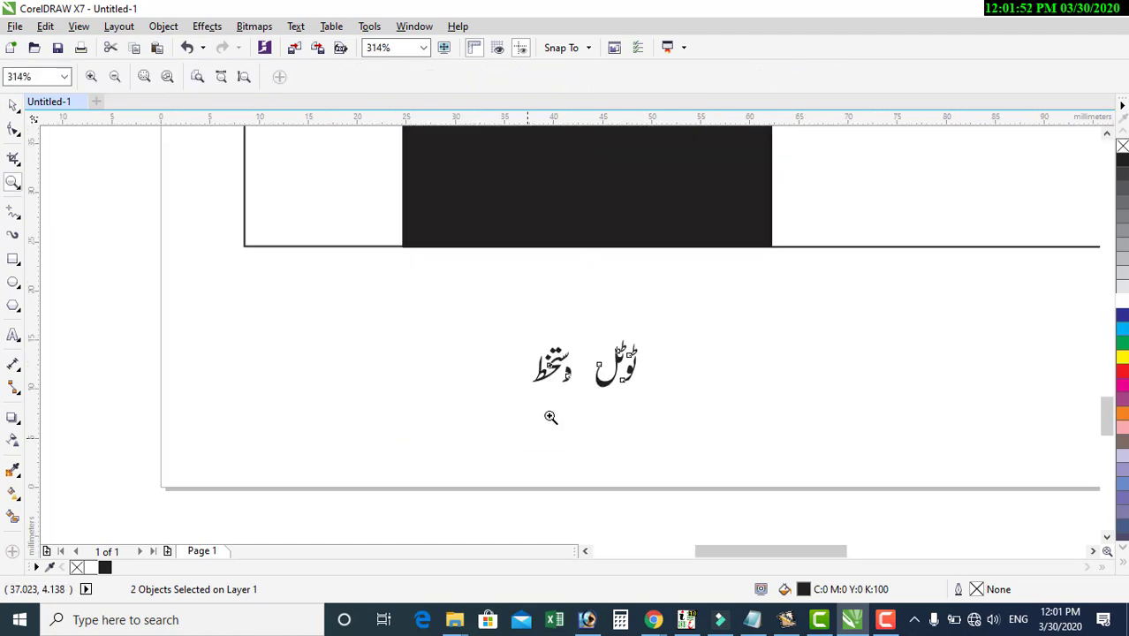
Centre the ٹوٹل label horizontally and vertically in the black box
key("space")
left_click(618, 382)
left_click(610, 385)
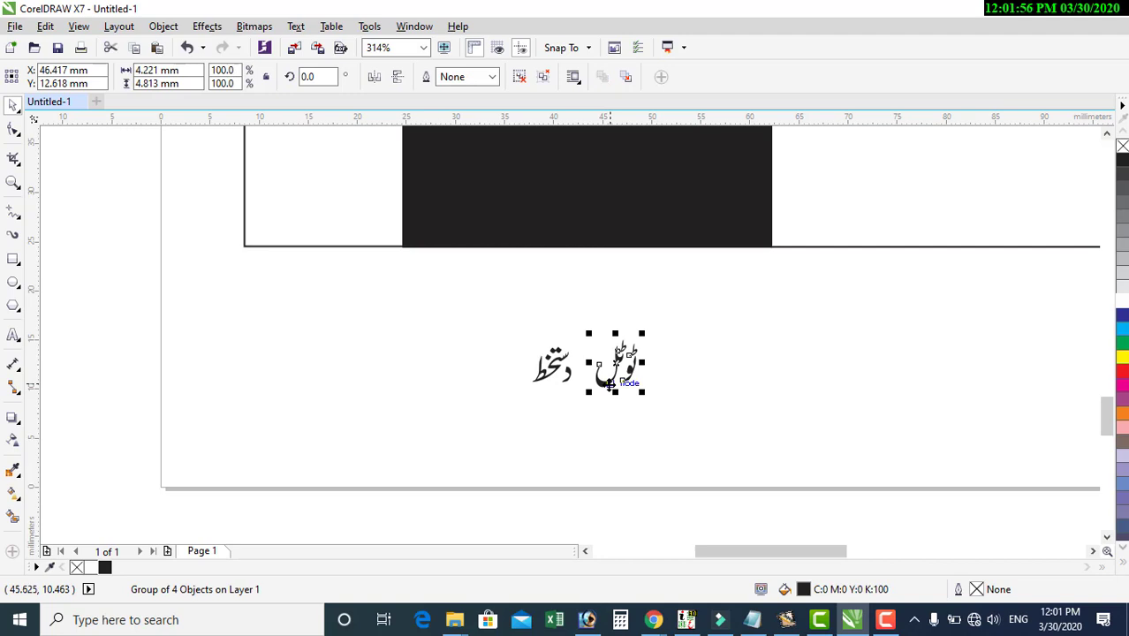
left_click(605, 217, "shift")
key("e")
key("c")
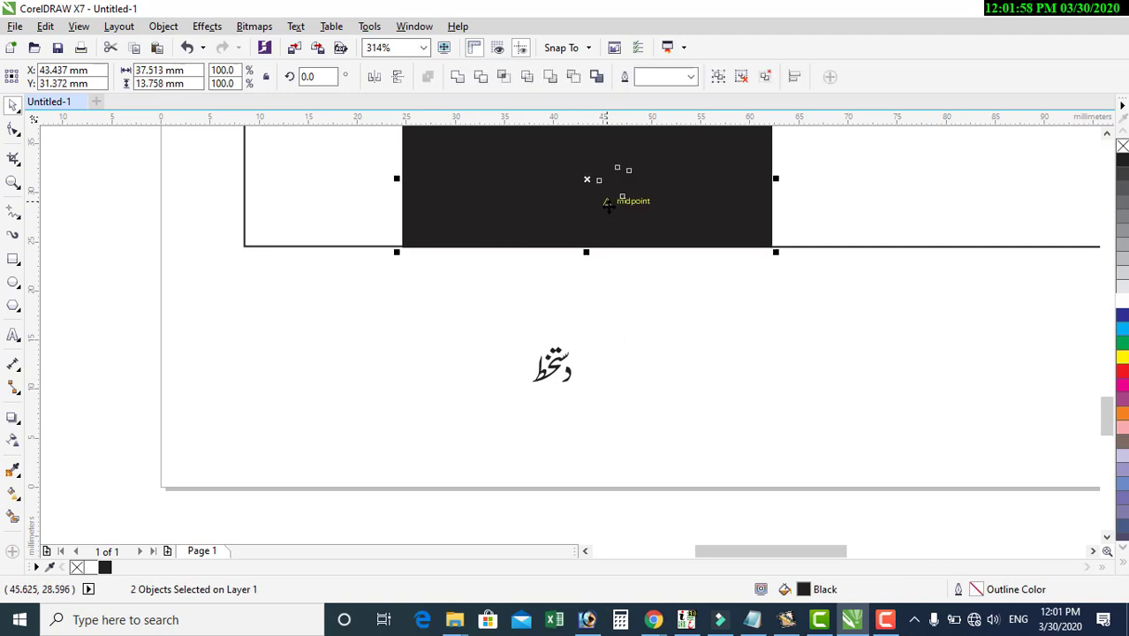
left_click(705, 325)
Enlarge the ٹوٹل label in the black box to about 7.9 × 9.0 mm and fill it white
scroll(601, 320, "down", 2)
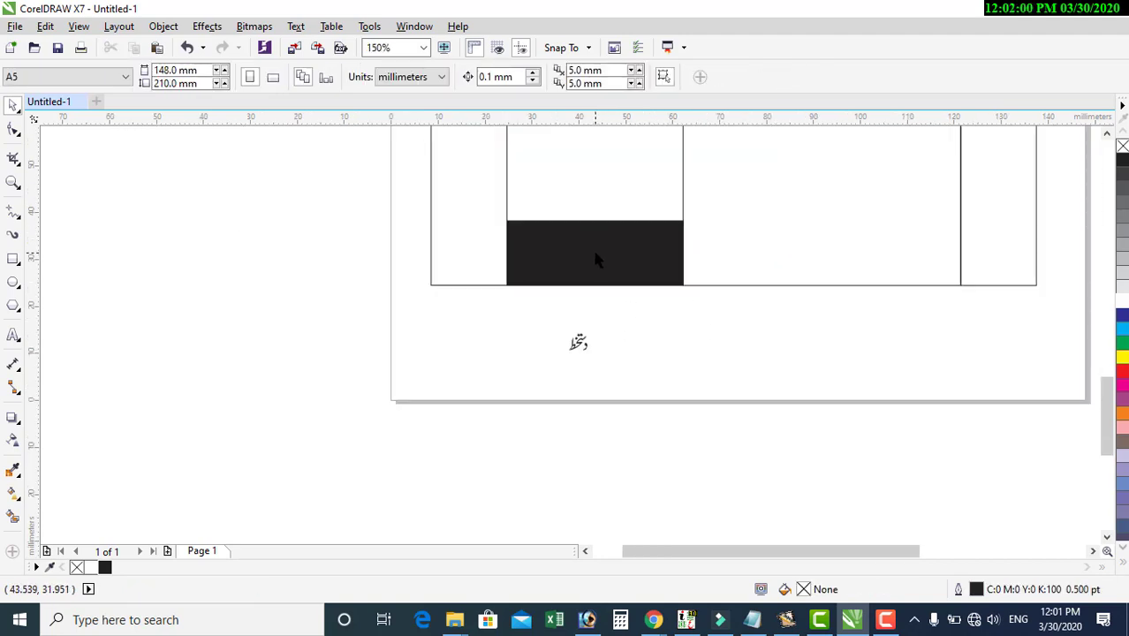
left_click_drag(532, 199, 649, 288)
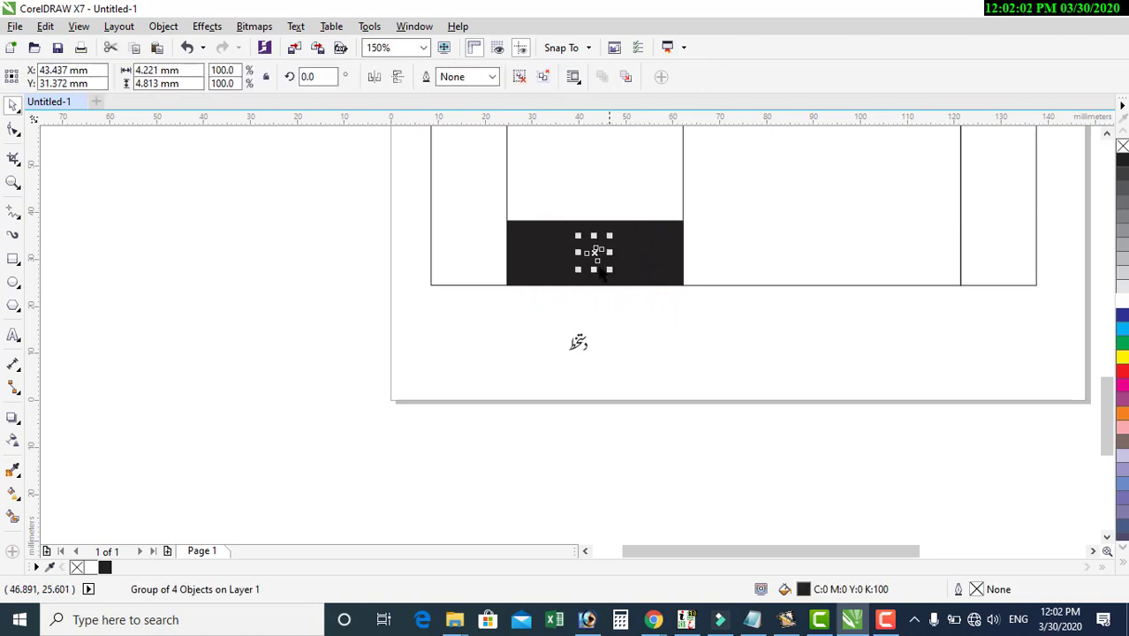
scroll(599, 275, "up", 4)
left_click_drag(664, 331, 708, 371)
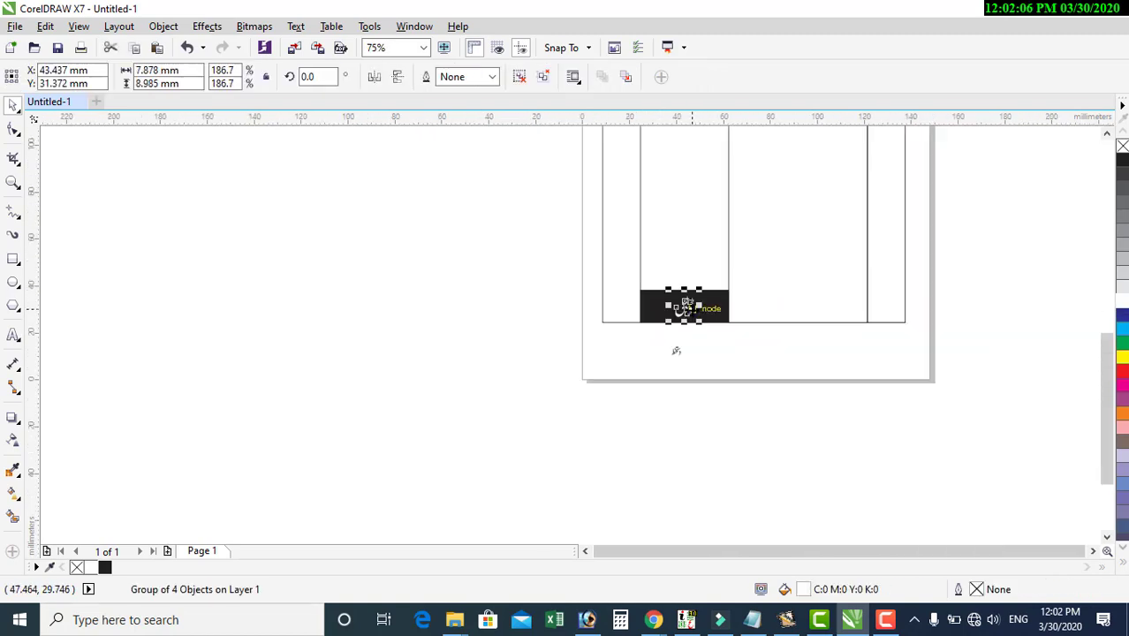
scroll(746, 316, "down", 3)
left_click(692, 362)
Enlarge the دستخط label to about 6.0 × 5.5 mm and position it below the ٹوٹل box
scroll(692, 362, "up", 3)
left_click_drag(734, 428, 497, 301)
mouse_move(653, 311)
left_mouse_down()
mouse_move(714, 283)
mouse_move(680, 285)
left_mouse_up()
left_click_drag(669, 332, 677, 327)
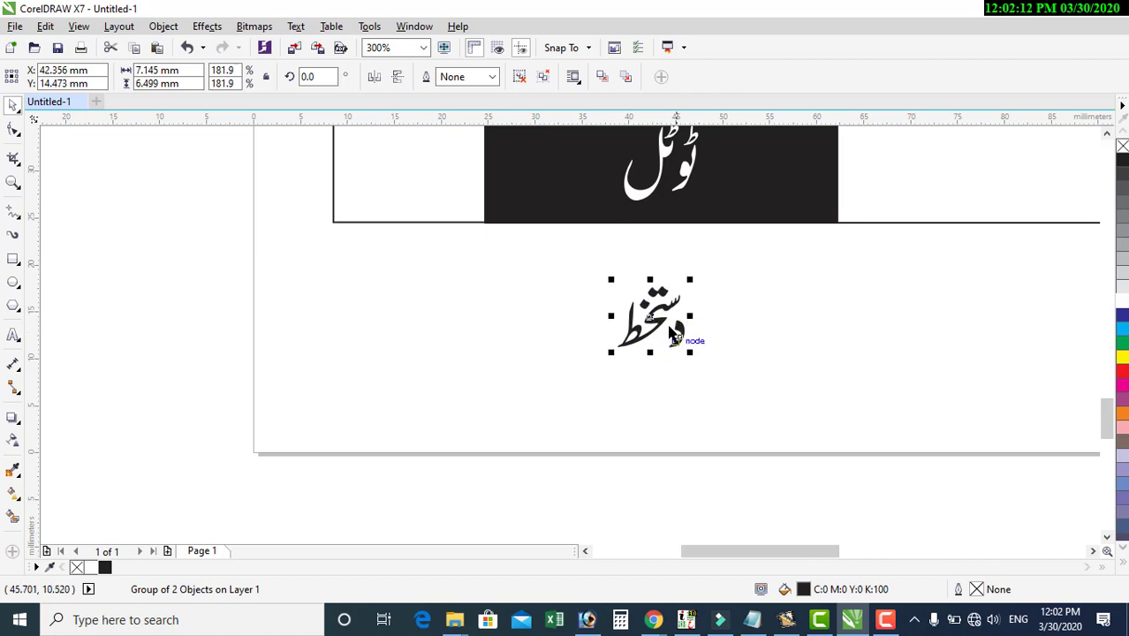
scroll(673, 328, "up", 2)
left_click_drag(708, 386, 694, 369)
scroll(646, 339, "down", 4)
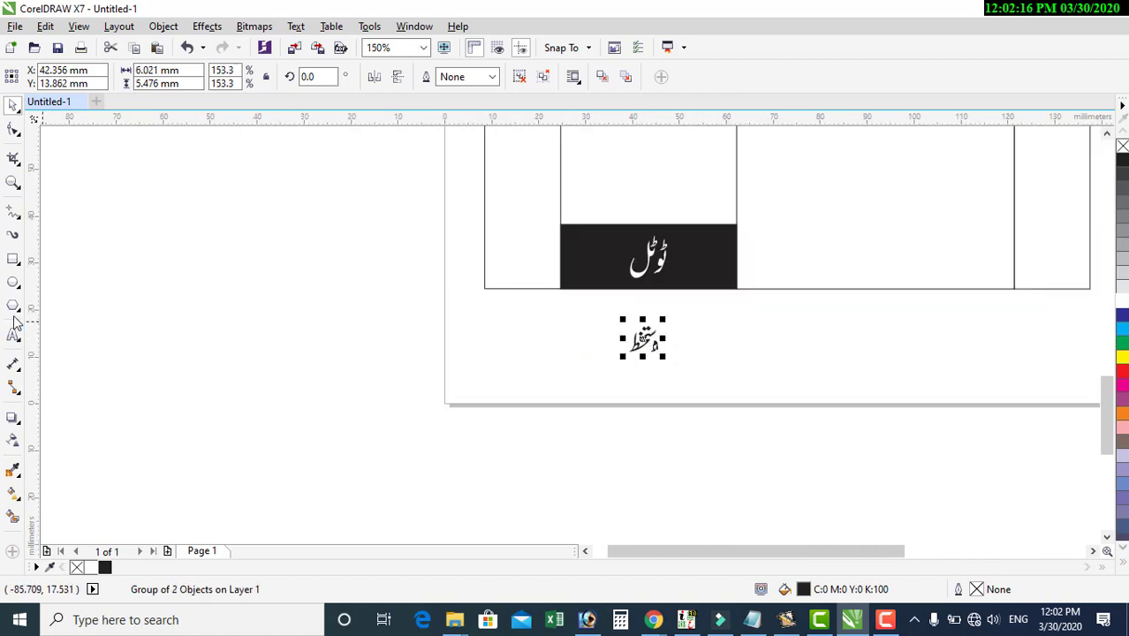
Draw a straight horizontal signature line about 30.2 mm long, running left from the base of the دستخط label
left_click(14, 214)
scroll(594, 350, "up", 2)
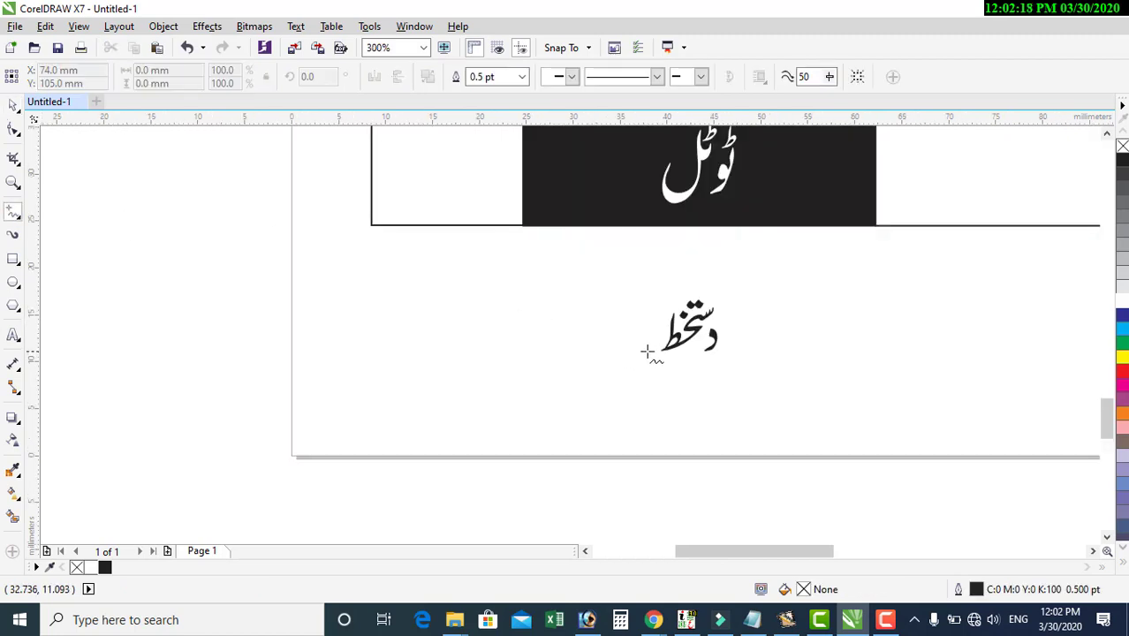
left_click(646, 348)
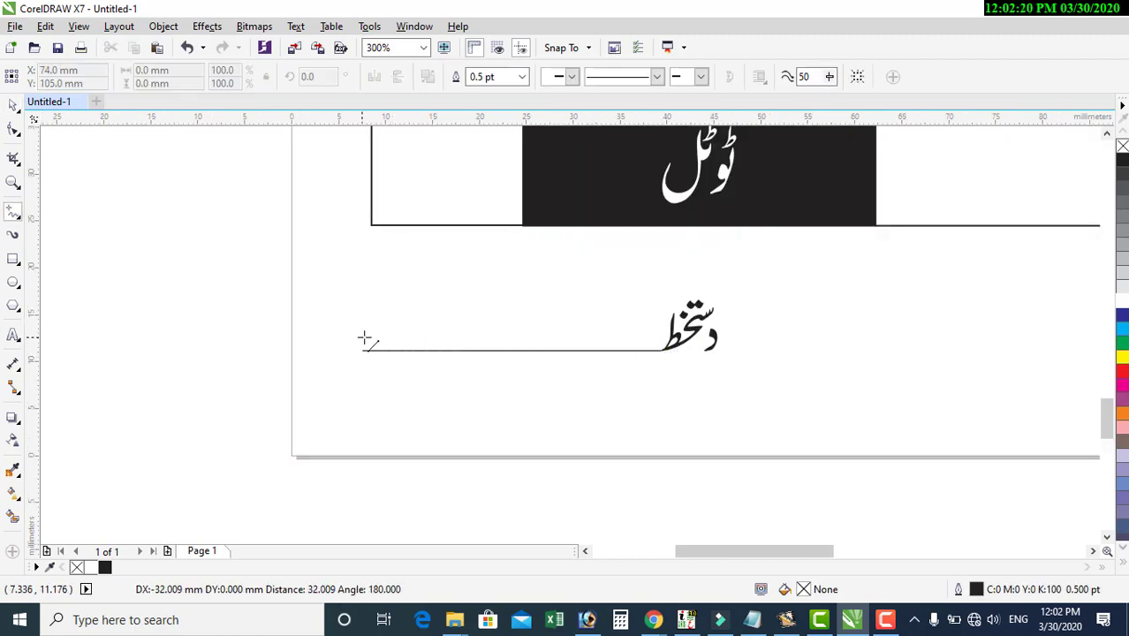
left_click(377, 339)
scroll(477, 343, "down", 2)
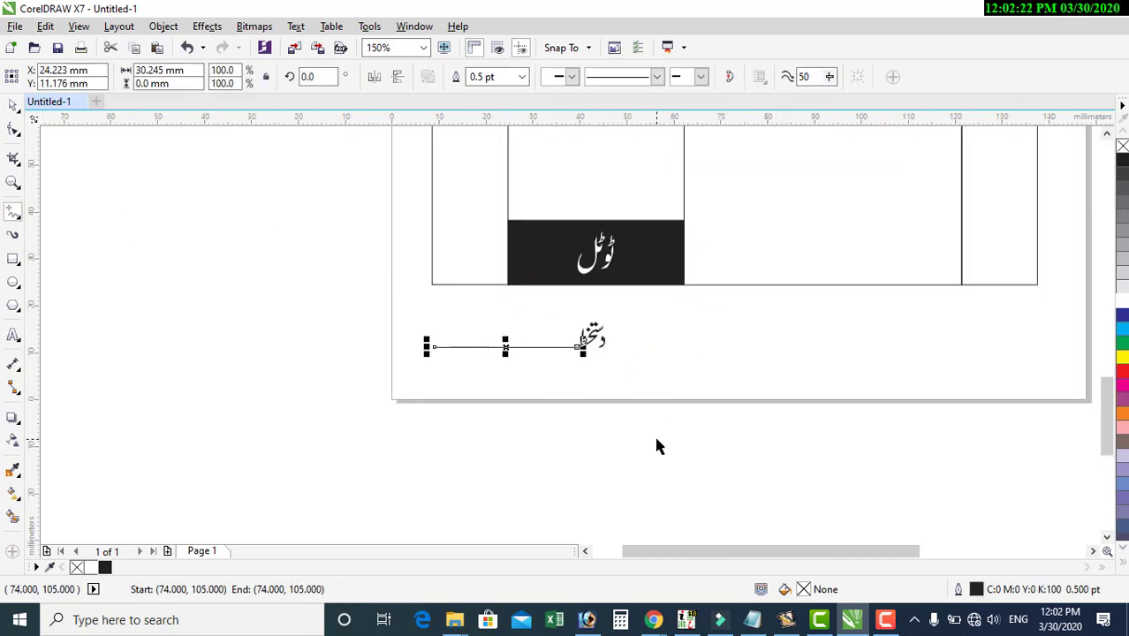
Align the signature line's left end with the left edge of the item table
scroll(594, 344, "up", 2)
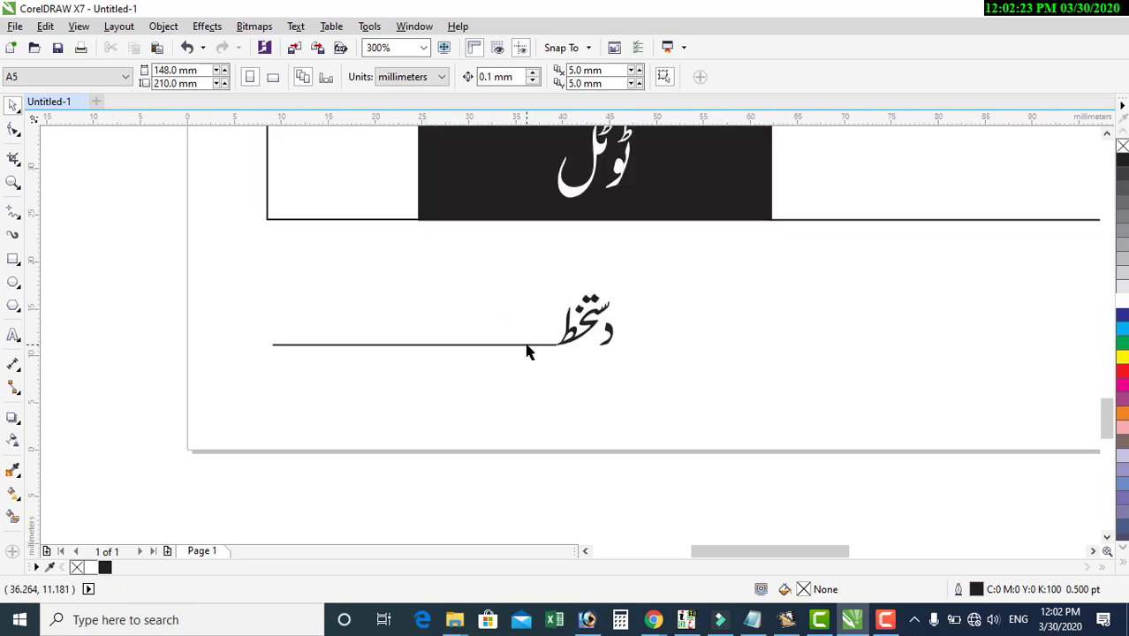
left_click(345, 219, "shift")
key("l")
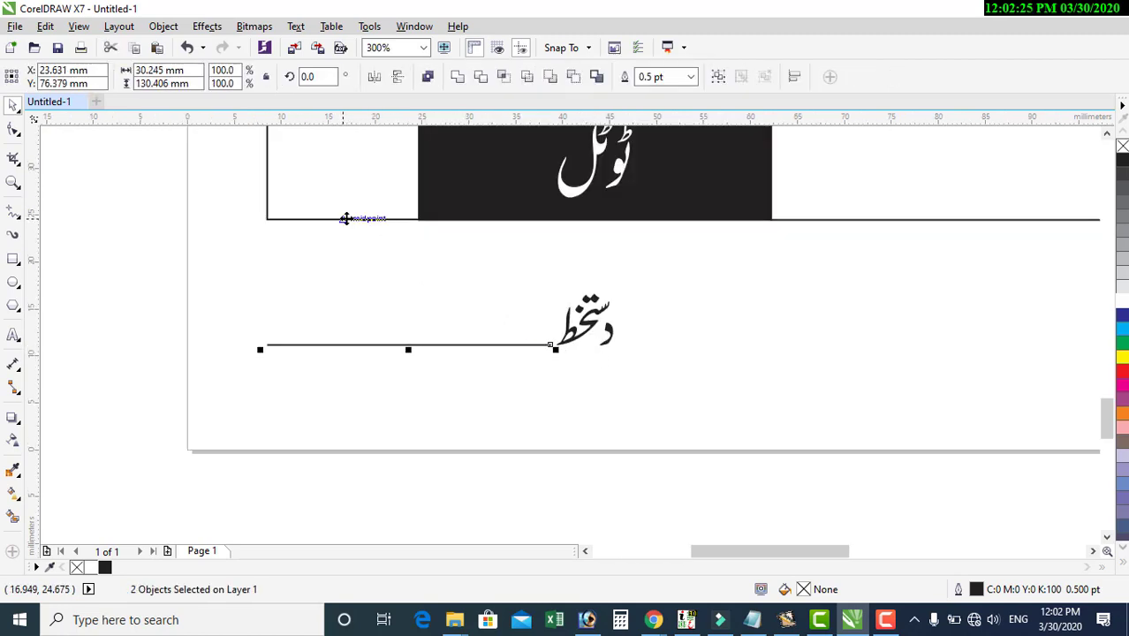
left_click(88, 310)
scroll(332, 397, "down", 2)
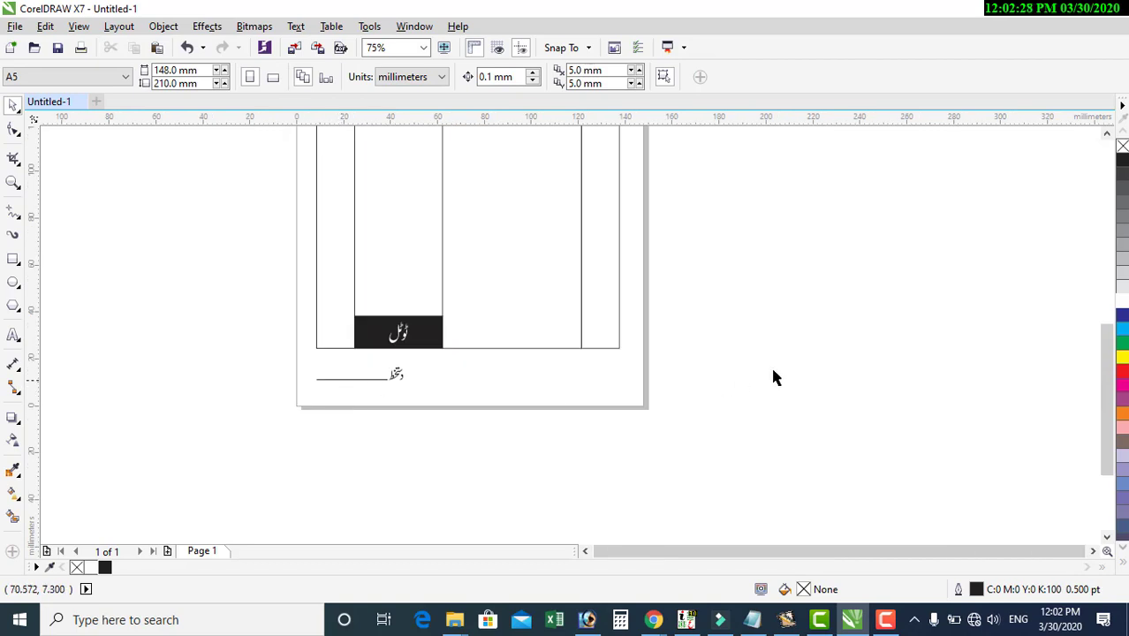
Move the shop's address line from outside the page to the blank area below the table
scroll(527, 423, "down", 1)
left_click_drag(629, 198, 802, 231)
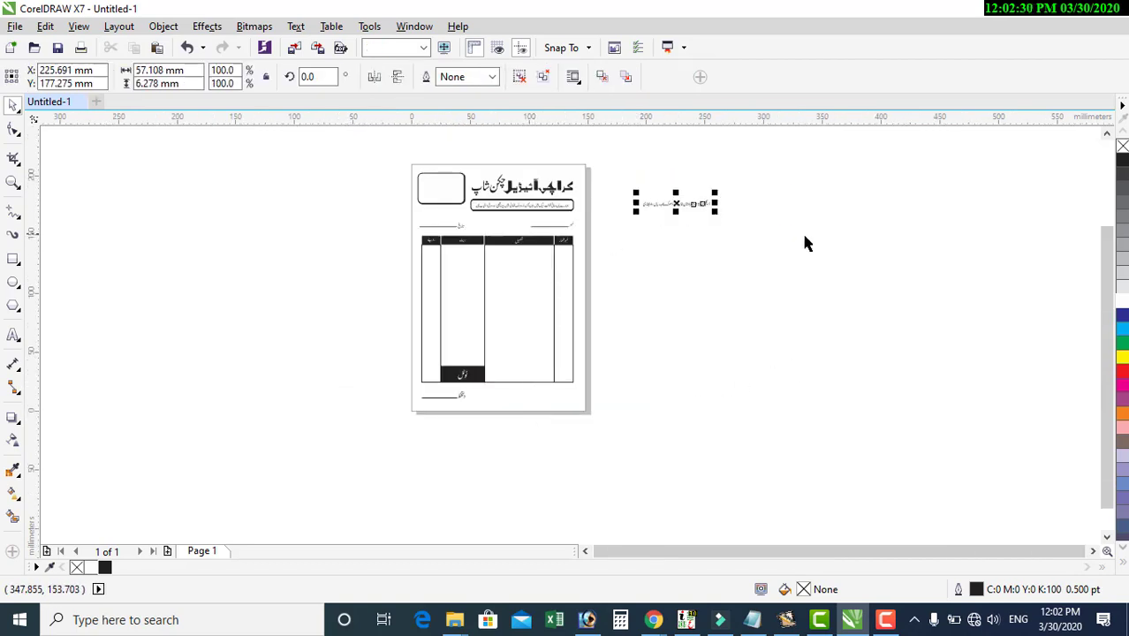
left_click_drag(686, 209, 509, 419)
scroll(516, 413, "up", 2)
left_click(825, 424)
left_click(463, 341)
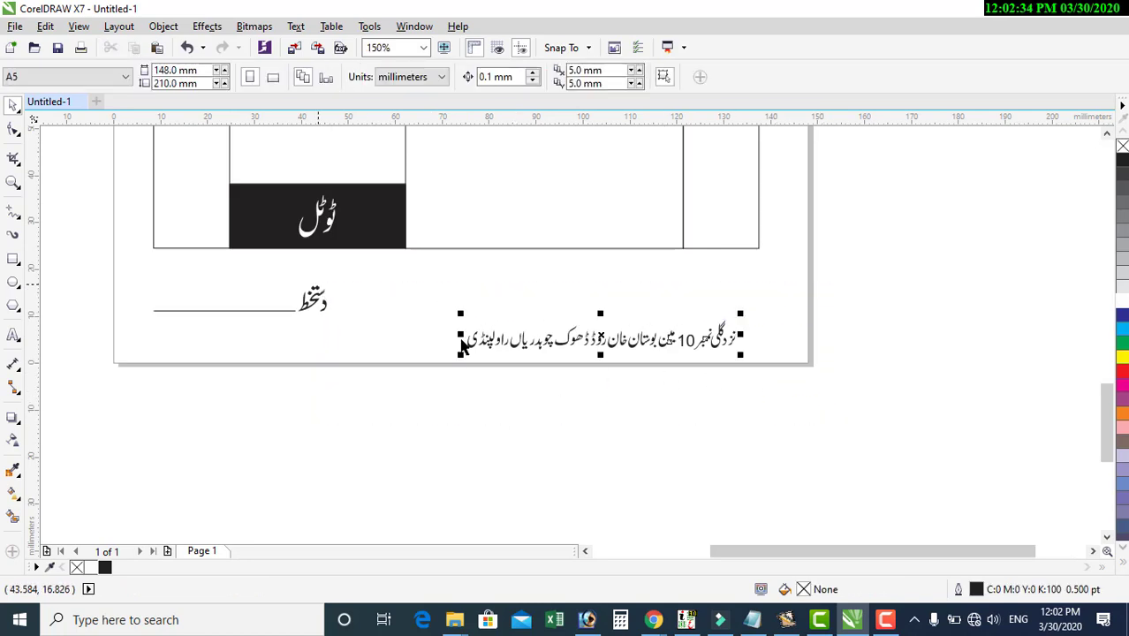
Place the address line level with the signature label and enlarge it to about 69.8 × 7.7 mm
left_click_drag(600, 337, 538, 306)
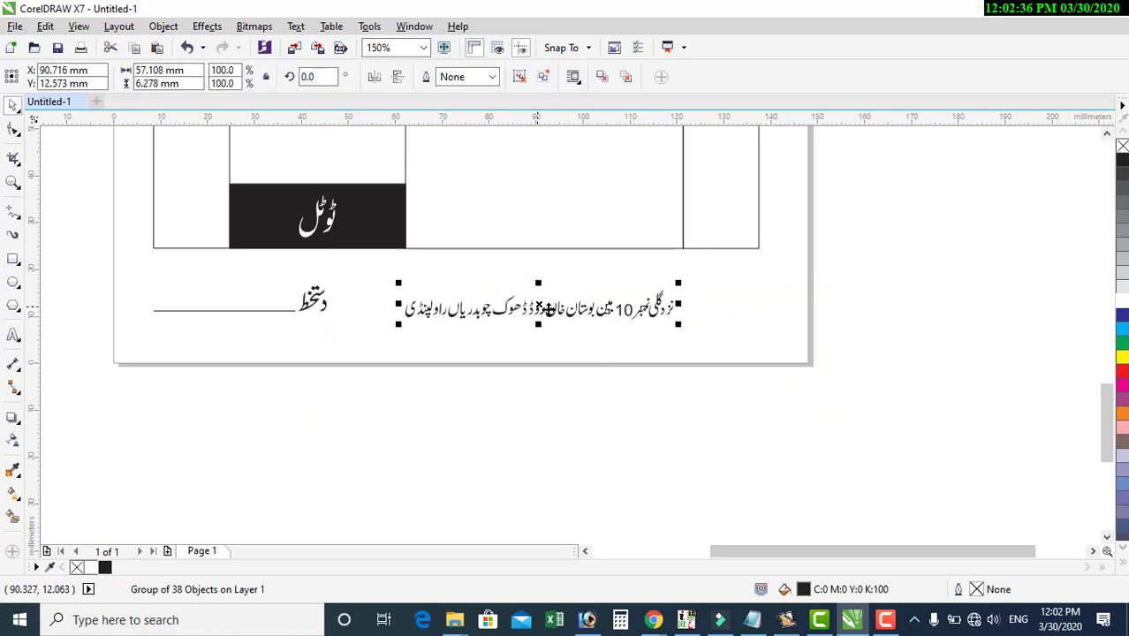
left_click_drag(679, 325, 742, 335)
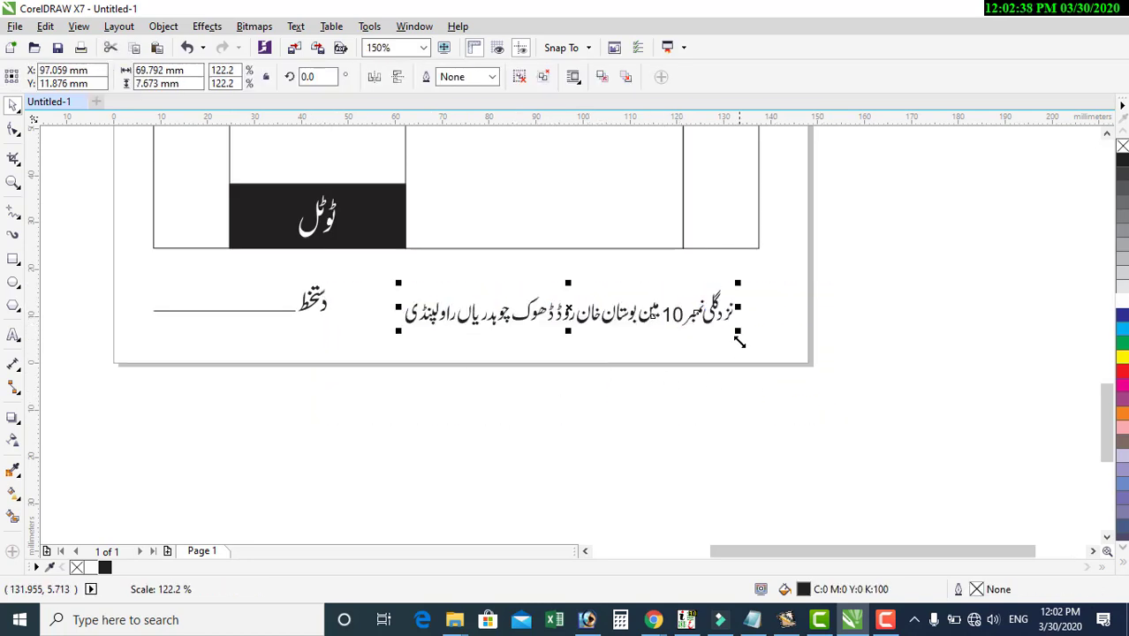
scroll(661, 349, "down", 1)
scroll(680, 328, "up", 2)
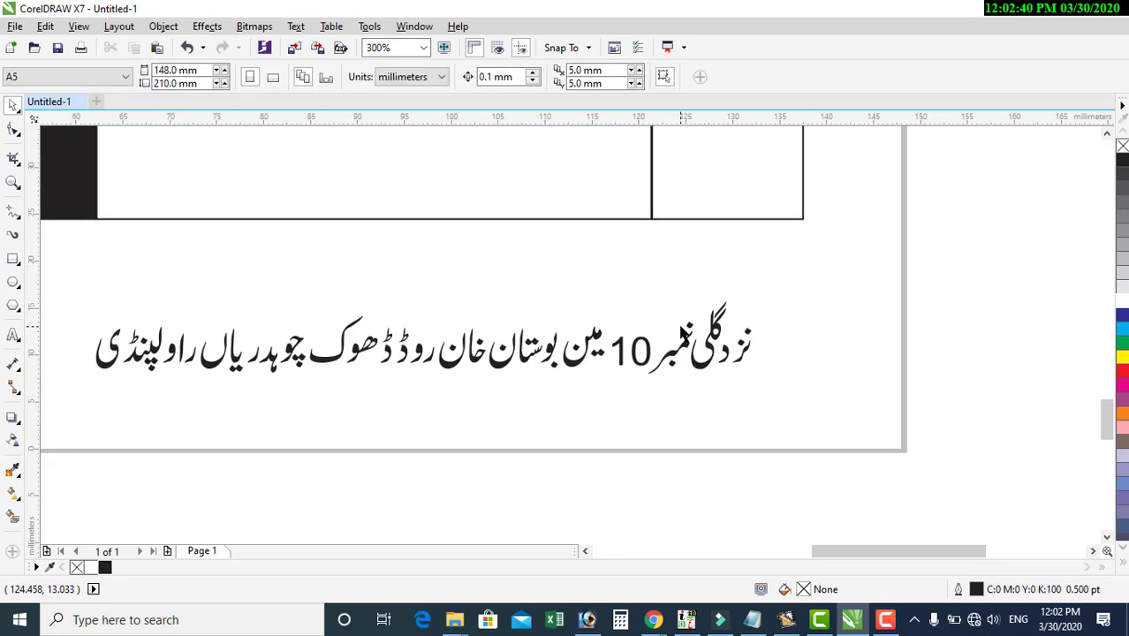
Switch to InPage, write the word ایڈریس, copy its text frame and paste it into the CorelDRAW page
left_click(787, 620)
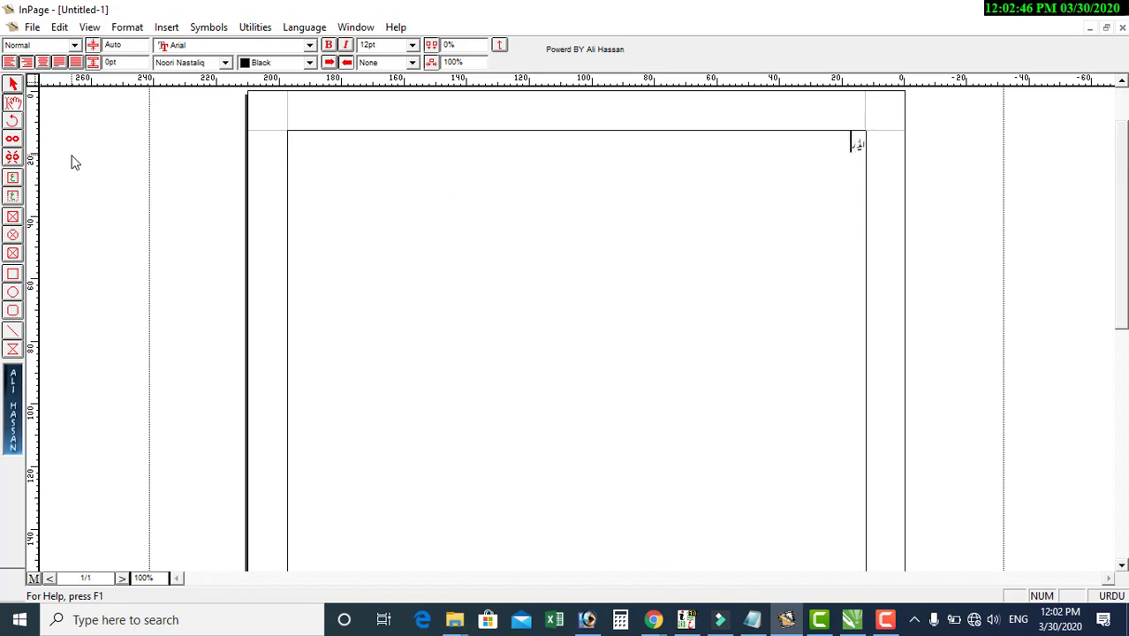
left_click(13, 82)
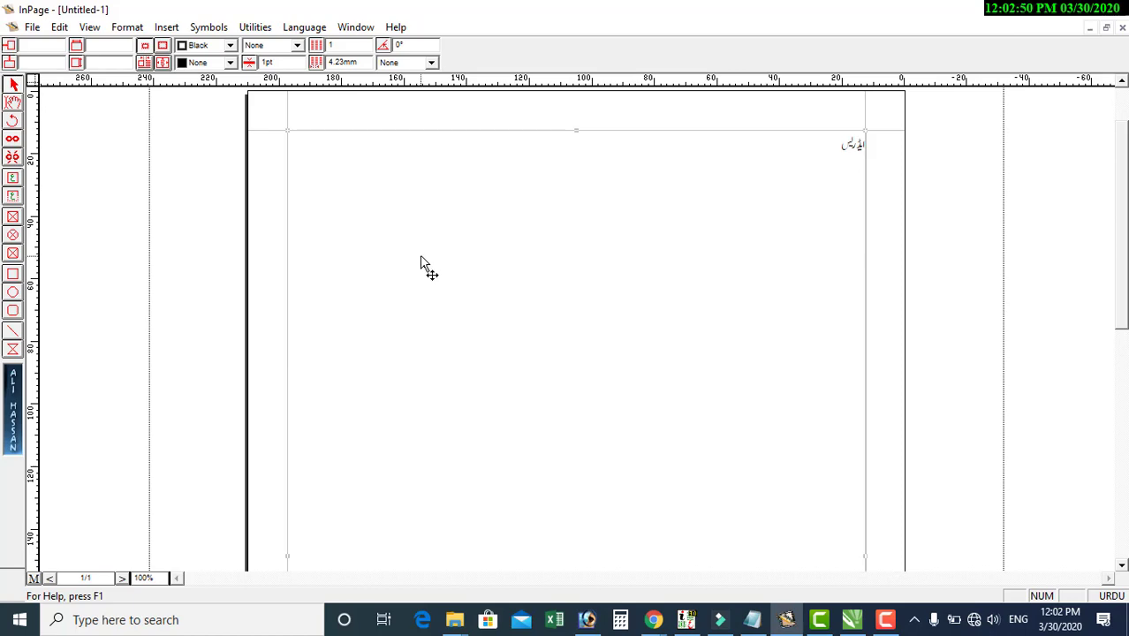
key("alt+Tab")
key("ctrl+v")
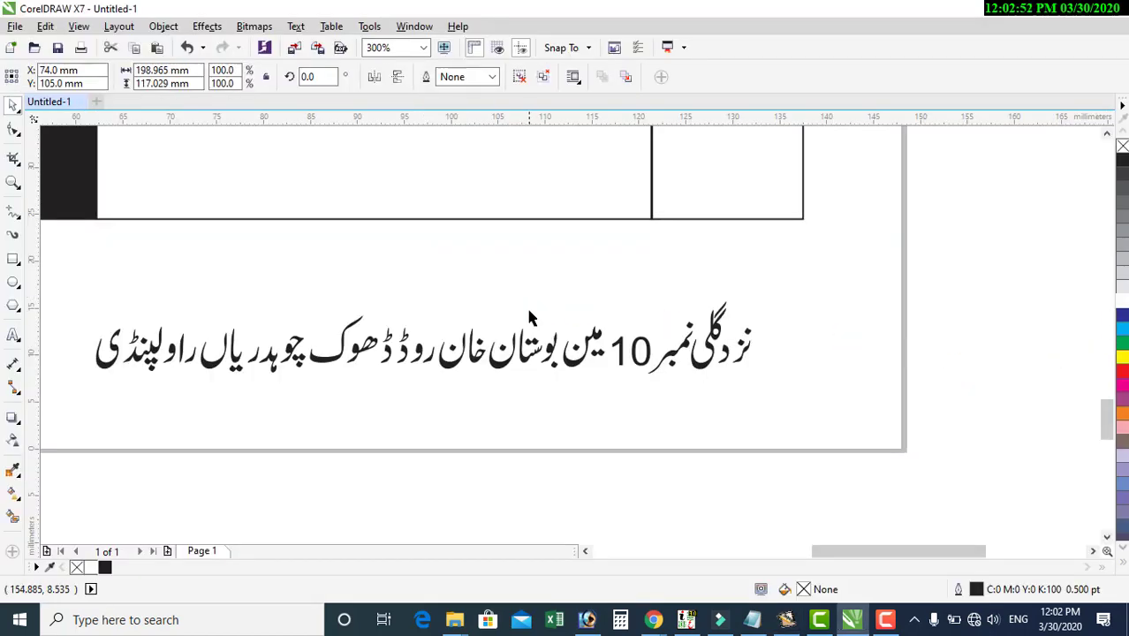
Reduce the ایڈریس label to about 6.9 × 4.1 mm and place it beside the start of the address line
left_click_drag(239, 70, 157, 77)
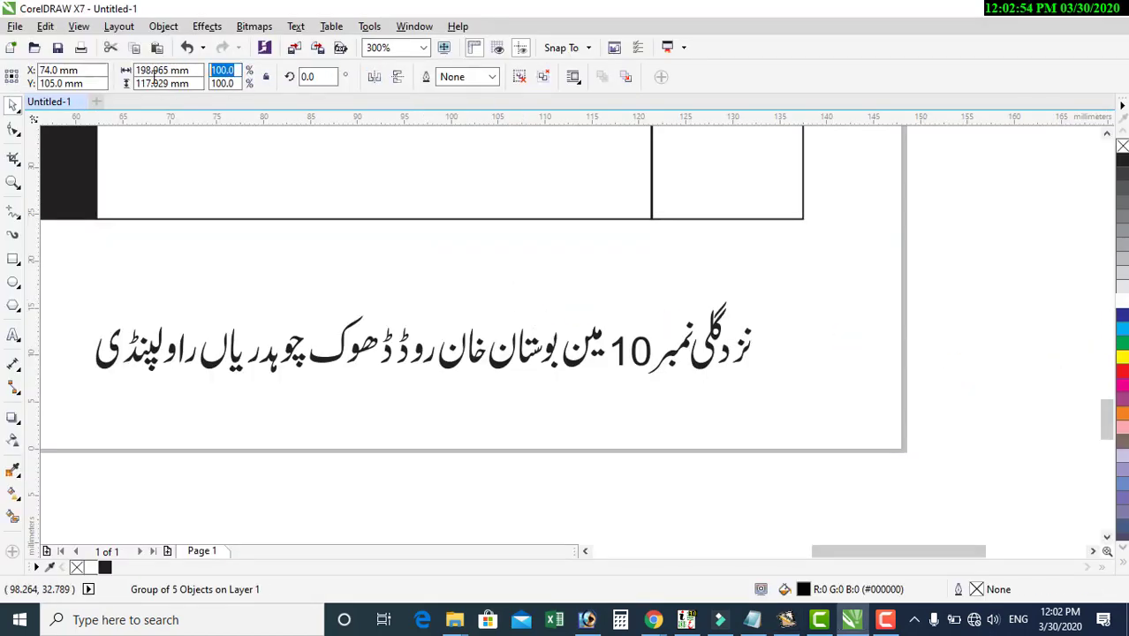
scroll(502, 257, "down", 1)
scroll(501, 265, "down", 5)
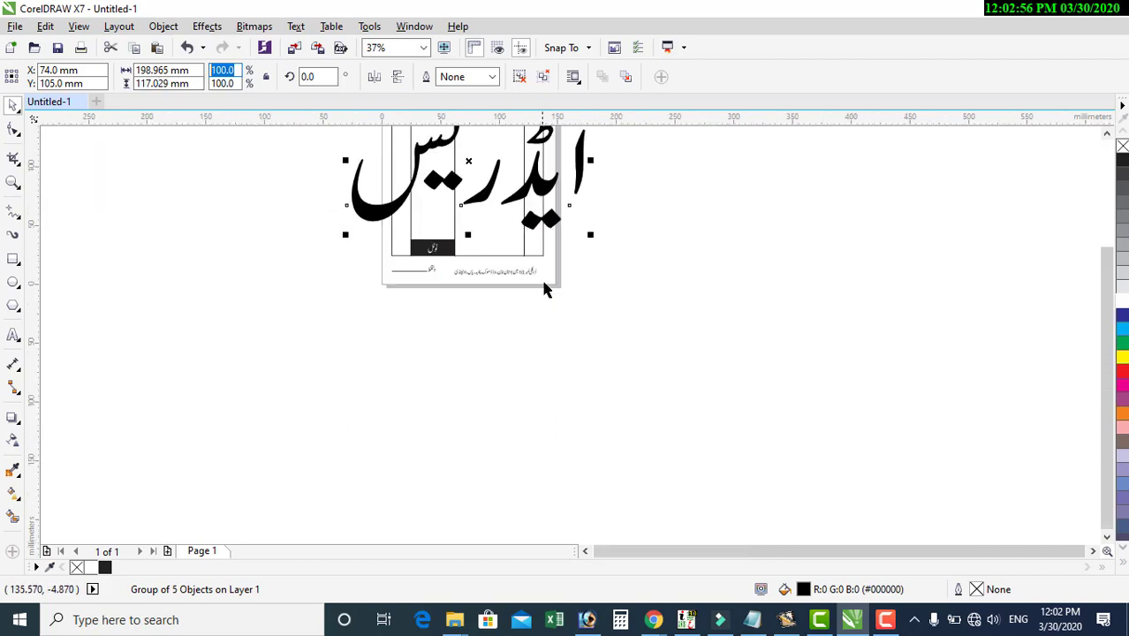
left_click(650, 210)
left_click_drag(543, 187, 613, 367)
left_click_drag(660, 265, 545, 274)
scroll(545, 274, "up", 3)
left_click_drag(628, 348, 571, 308)
scroll(570, 307, "up", 3)
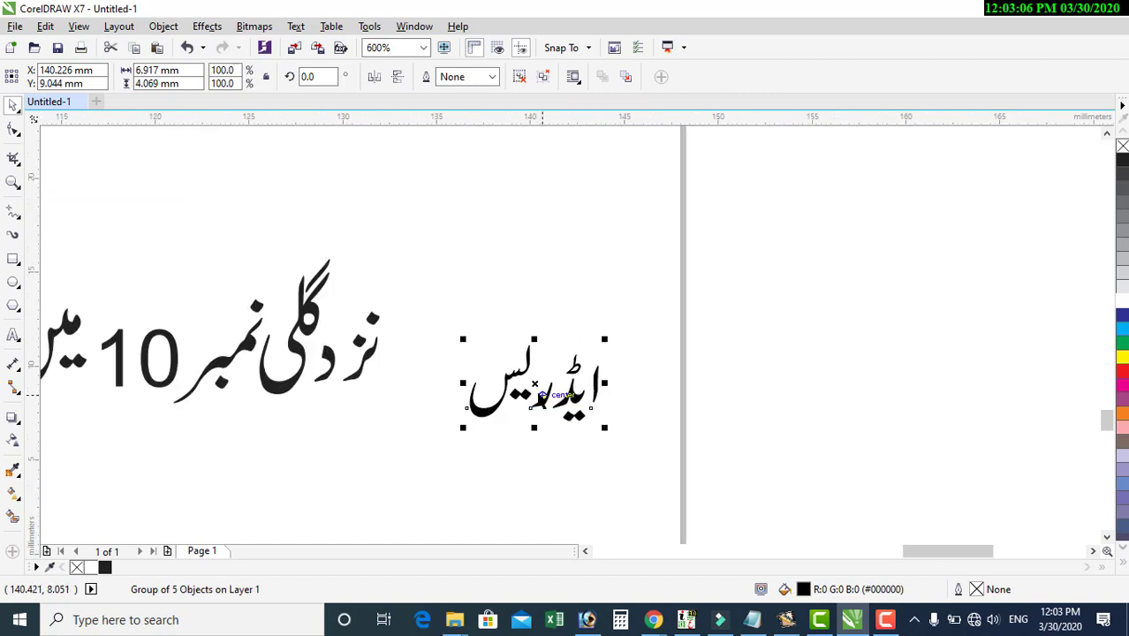
Move the ایڈریس label outside the page and draw an ellipse about 6.0 × 3.5 mm in its place
left_click_drag(532, 383, 794, 284)
left_click(742, 350)
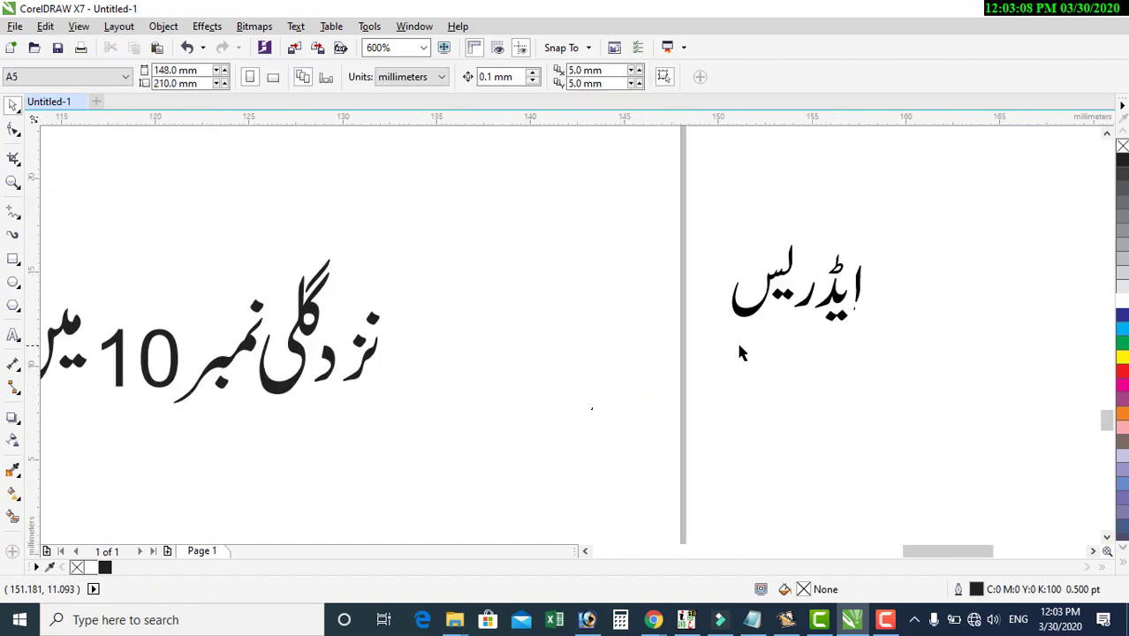
left_click(13, 282)
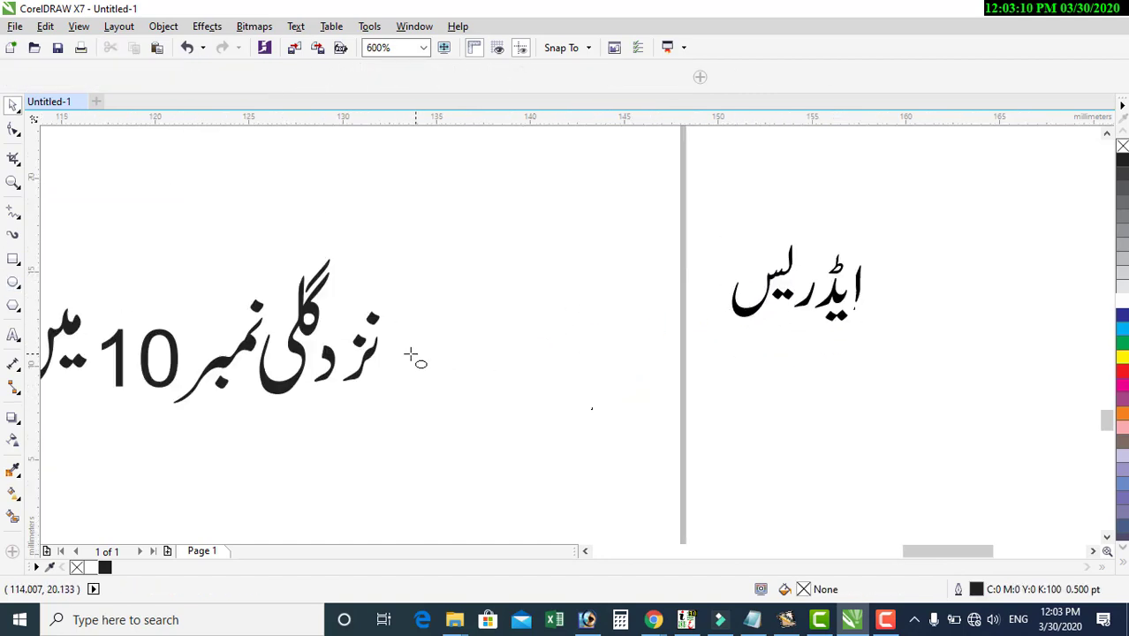
left_click_drag(410, 333, 520, 387)
scroll(456, 353, "up", 3)
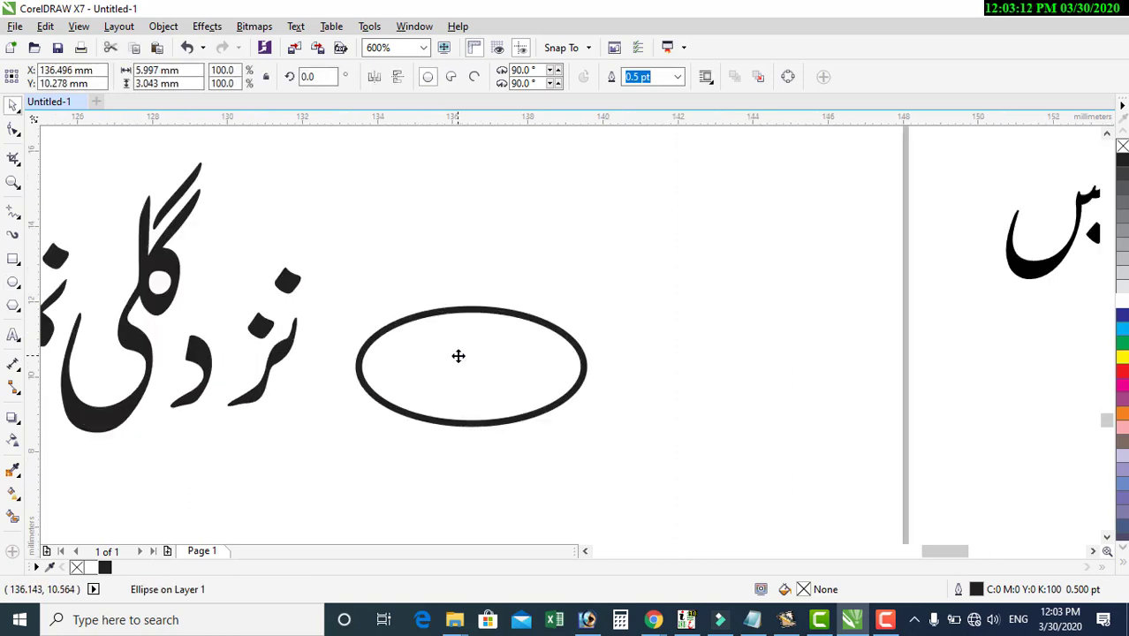
left_click_drag(483, 252, 484, 220)
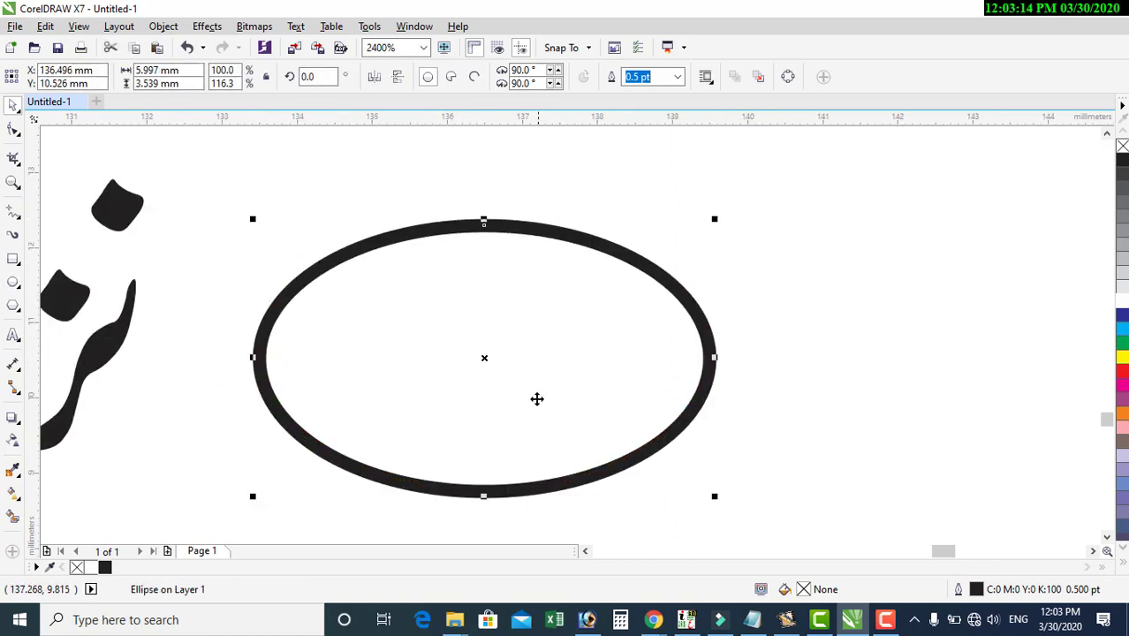
Make a copy of the ellipse rotated about 16.5° over the original
scroll(521, 385, "down", 2)
left_click_drag(628, 303, 597, 276)
left_click(1001, 355)
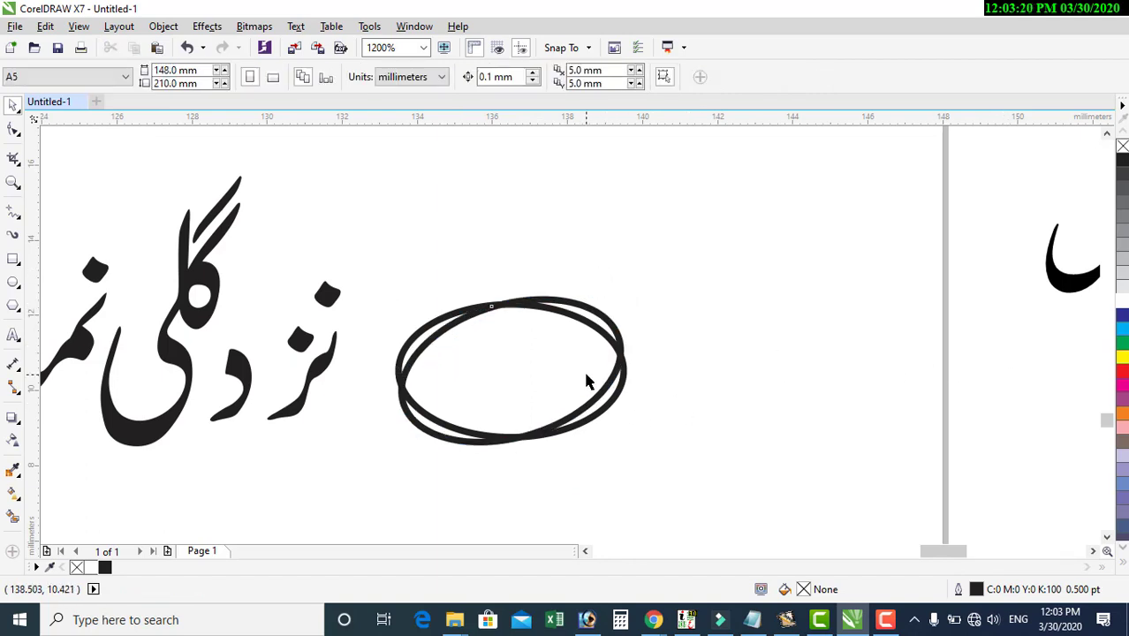
Fill the rotated ellipse white and the original ellipse behind it black
left_click(588, 381)
left_click(596, 423)
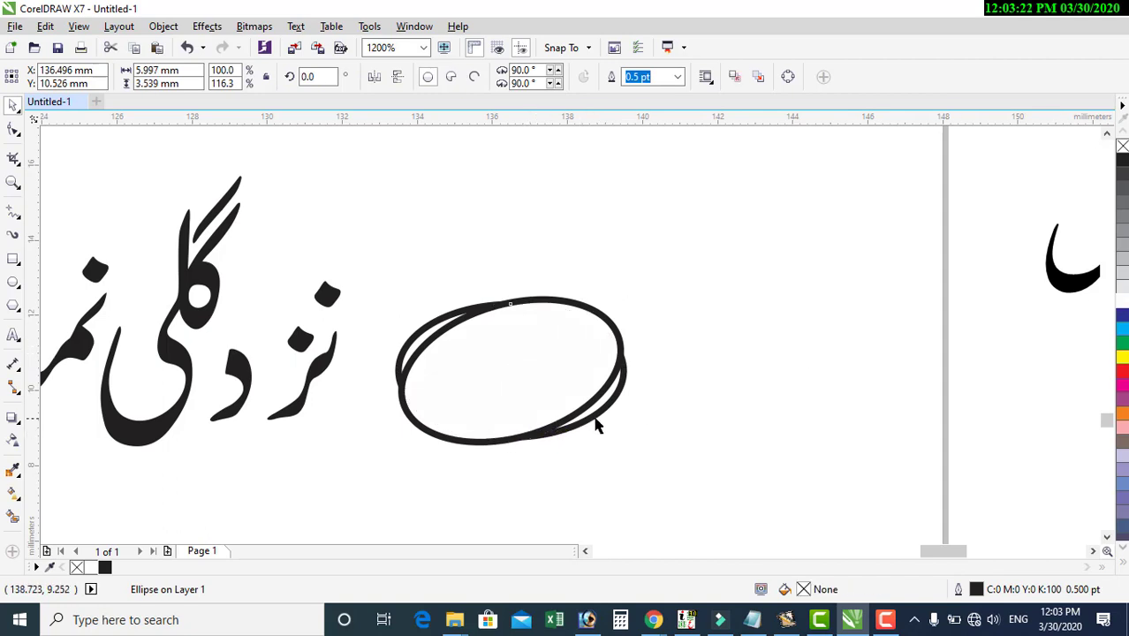
left_click(104, 568)
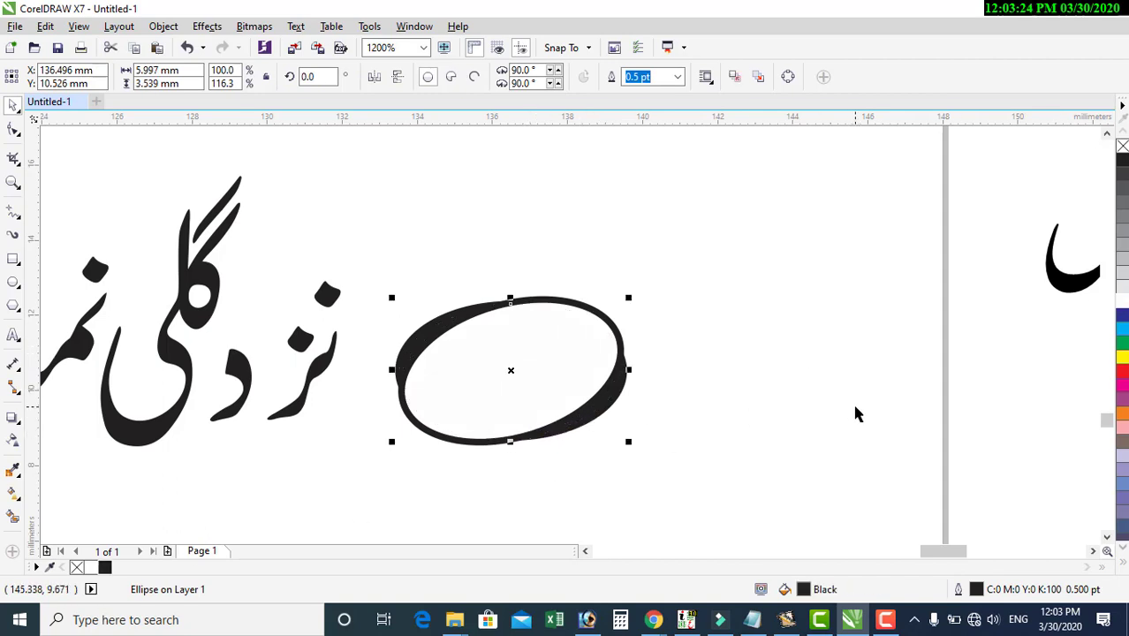
scroll(535, 380, "down", 3)
left_click(691, 389)
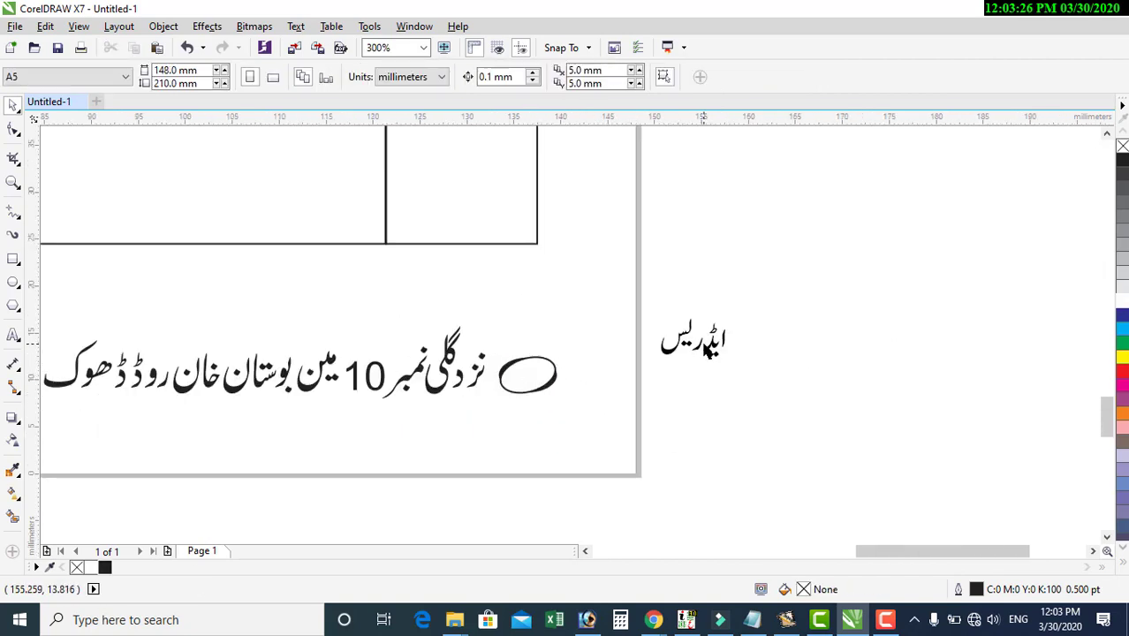
Reduce the ایڈریس label to about 5.5 × 3.2 mm and center it on the rotated ellipse
left_click(707, 349)
scroll(707, 349, "up", 2)
left_click_drag(786, 372, 770, 368)
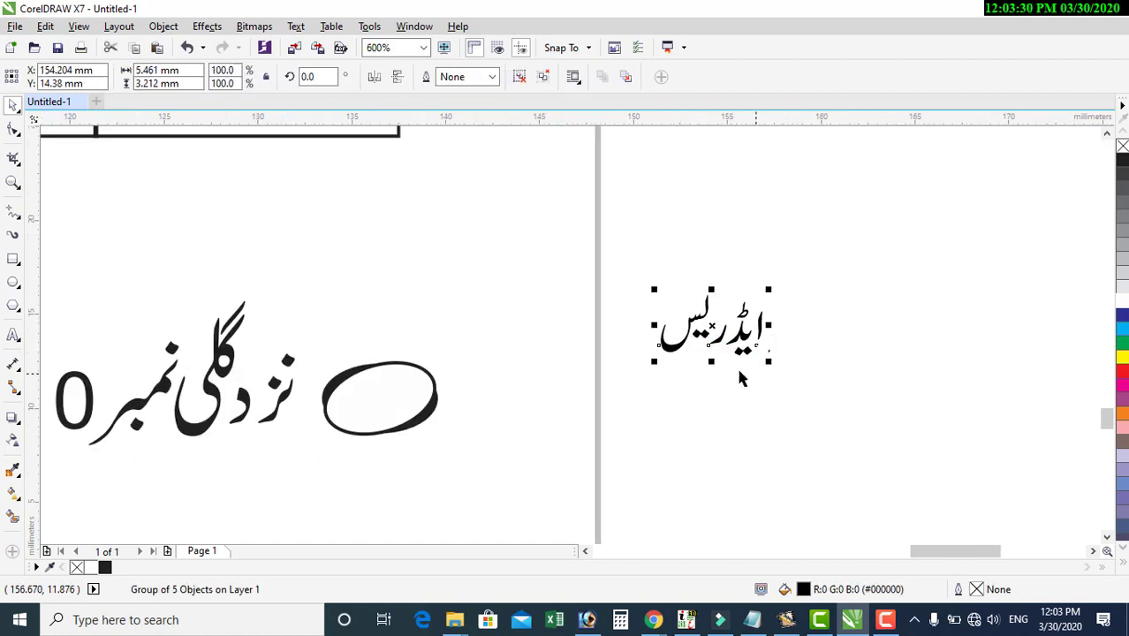
left_click(402, 399, "shift")
key("e")
key("c")
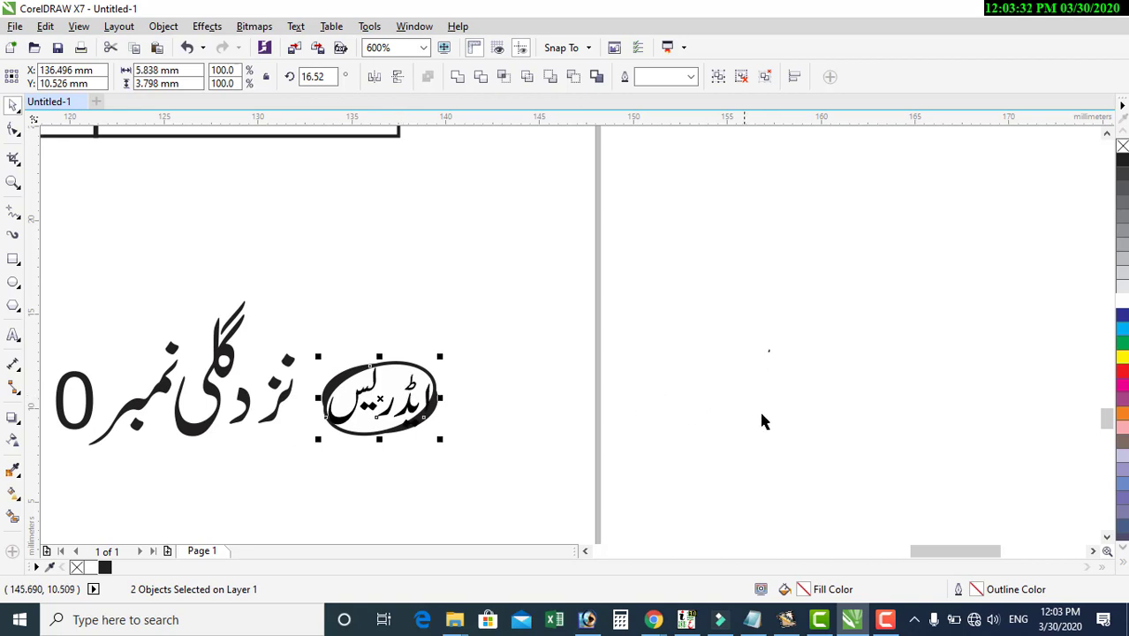
left_click(762, 421)
Shrink the ایڈریس label to about 3.9 × 2.3 mm so it fits inside the white ellipse
scroll(372, 397, "up", 2)
left_click(506, 479)
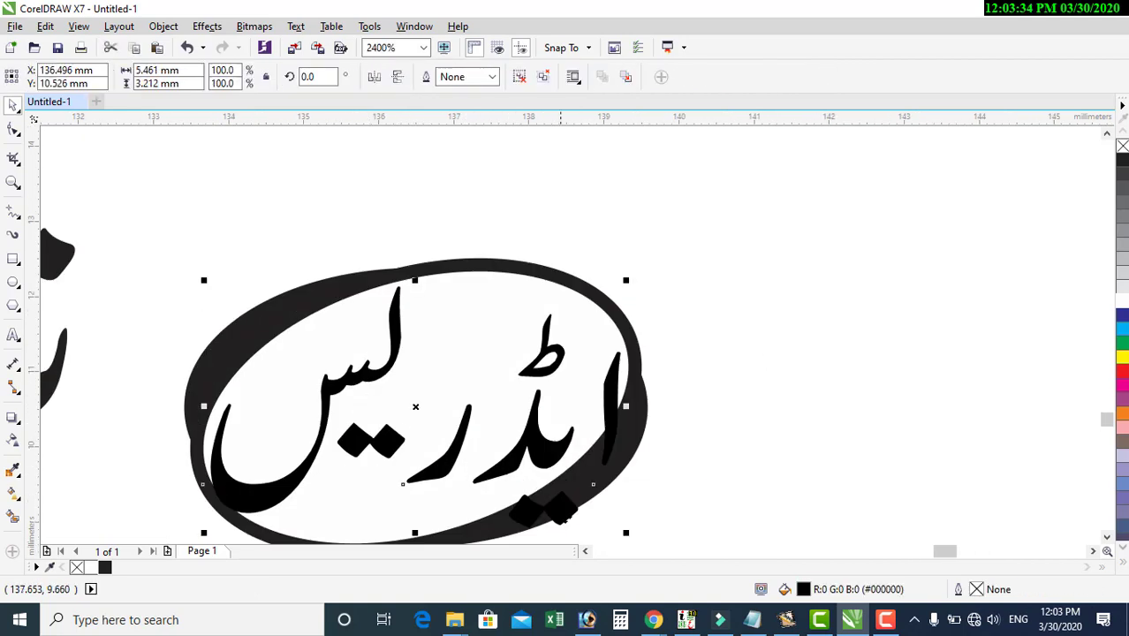
left_click_drag(620, 534, 559, 509)
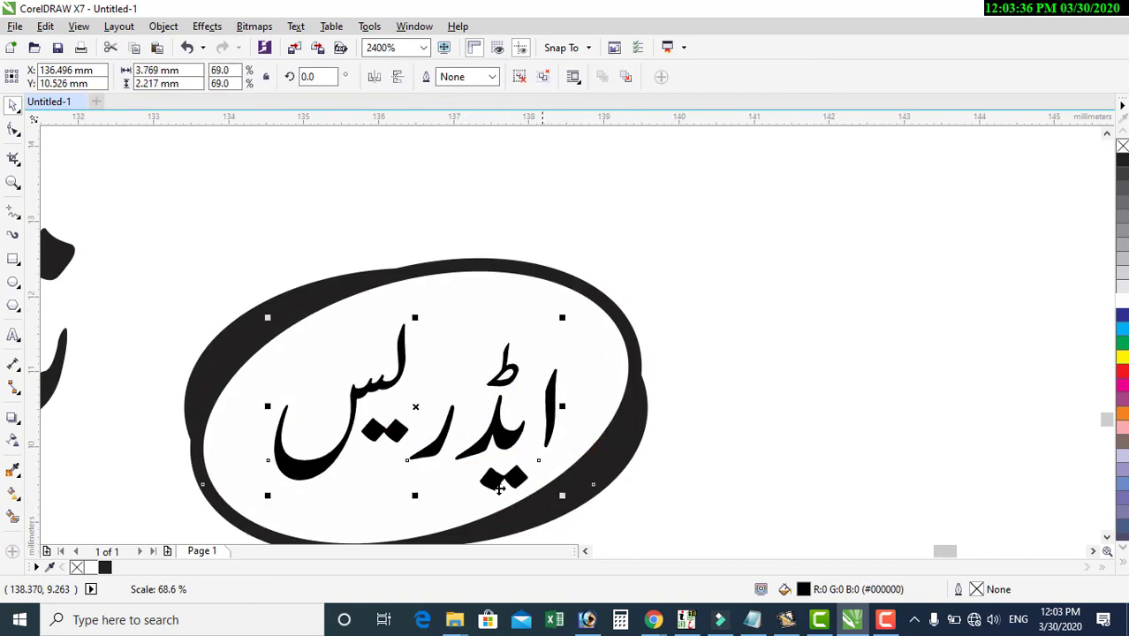
left_click_drag(268, 498, 249, 501)
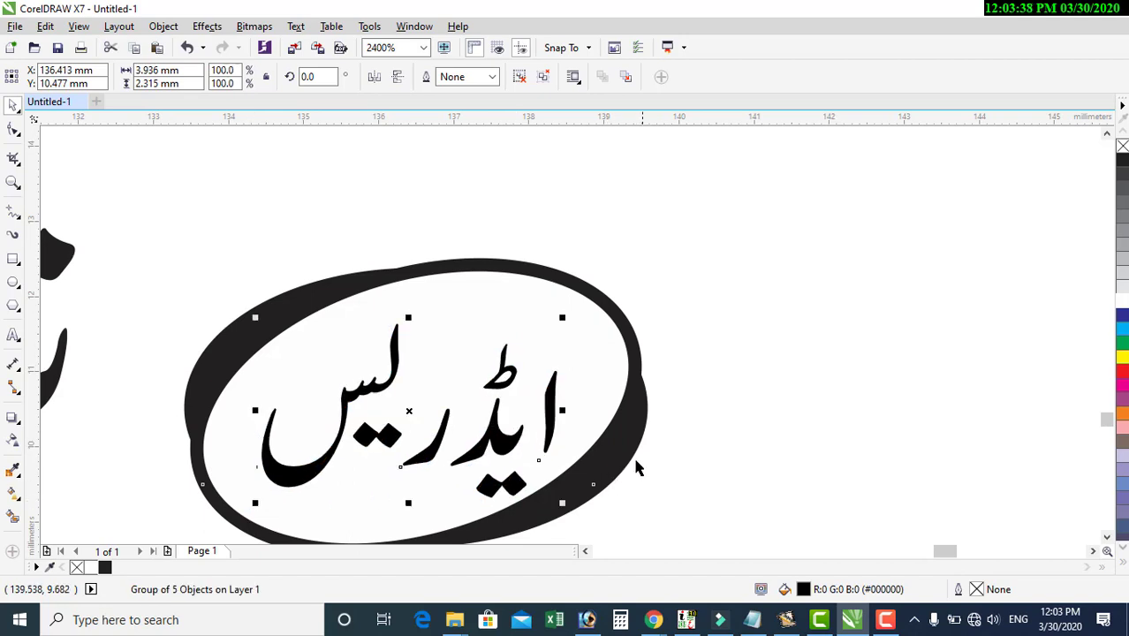
Change the back ellipse's fill to the darker black C:75 M:68 Y:65 K:90
left_click(635, 464)
double_click(786, 588)
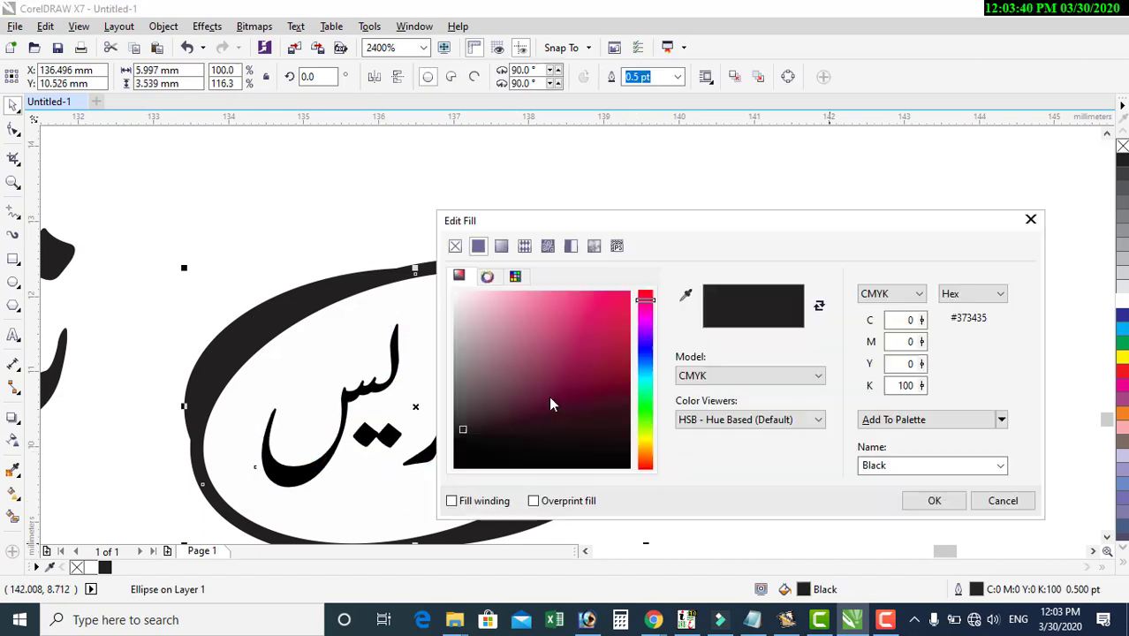
left_click(533, 421)
left_click(934, 500)
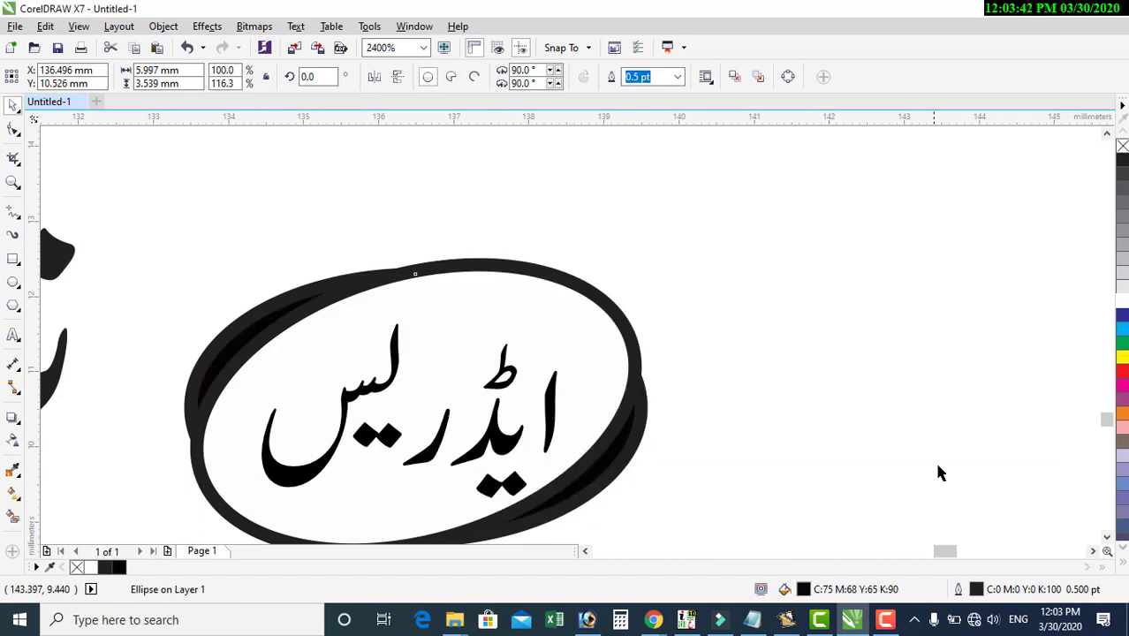
scroll(654, 364, "down", 1)
left_click(998, 417)
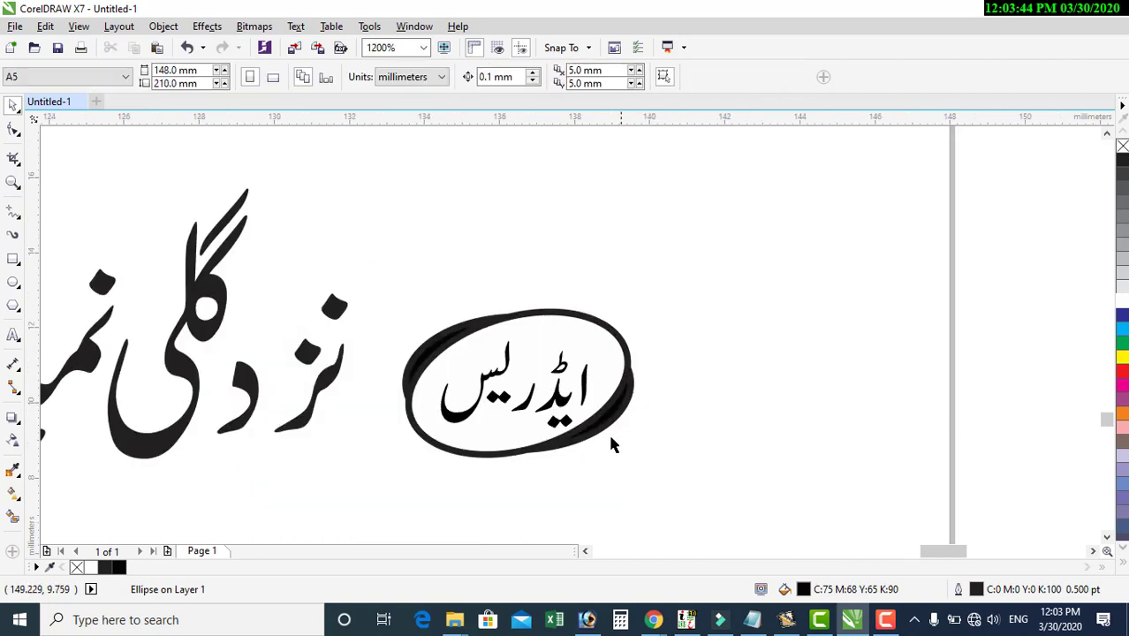
Remove the outlines from both ellipses around the ایڈریس label
left_click(610, 431)
left_click(515, 431)
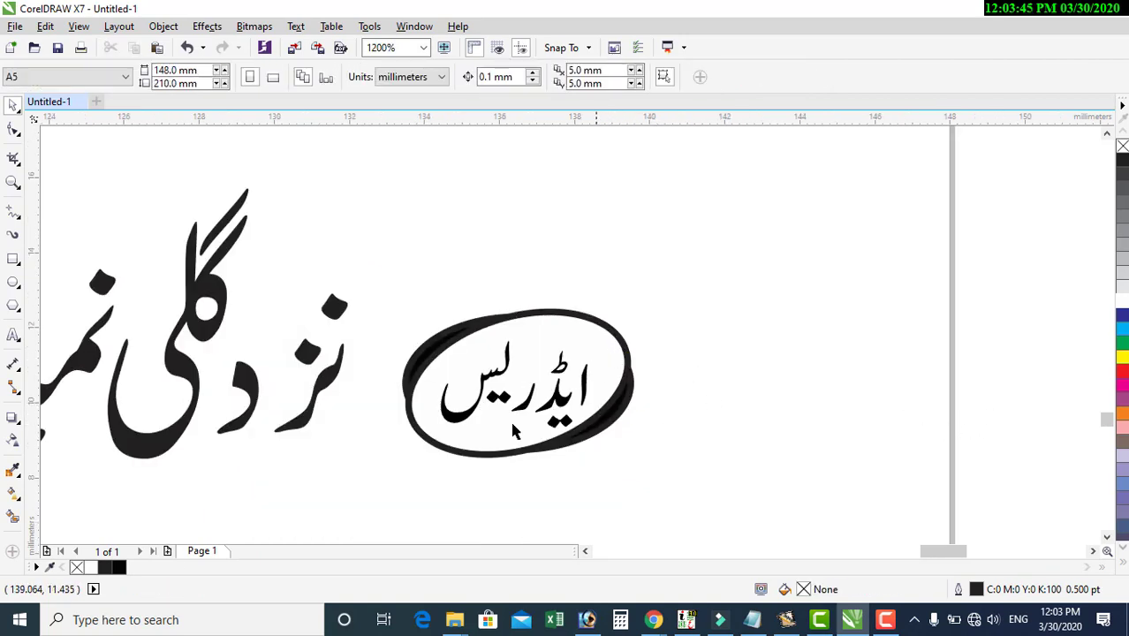
left_click(78, 570)
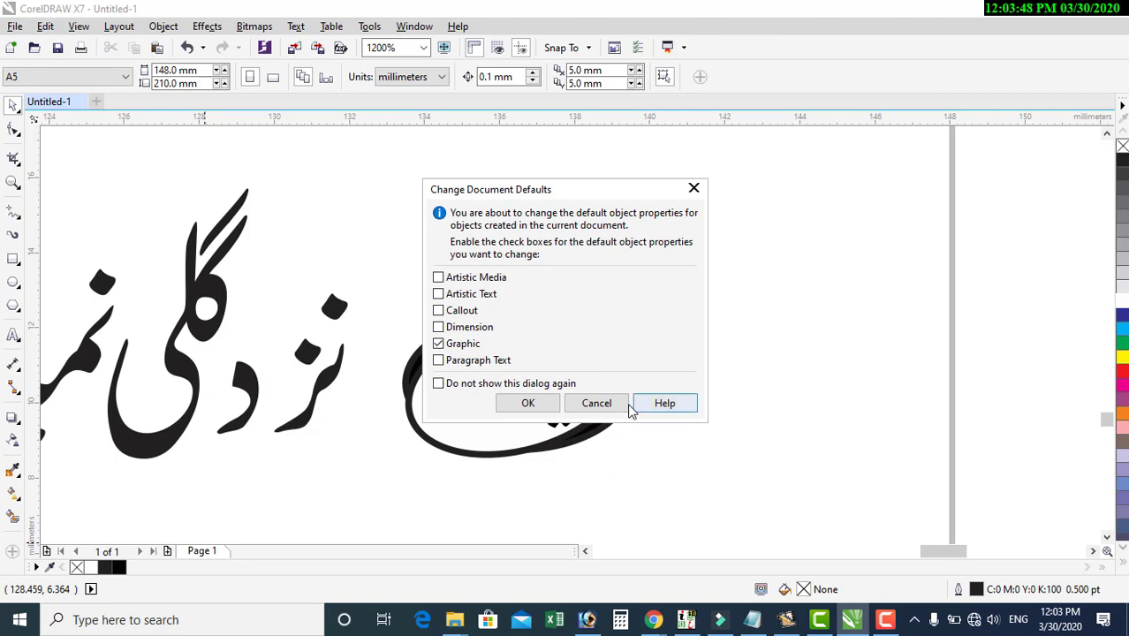
left_click(601, 403)
left_click(599, 432)
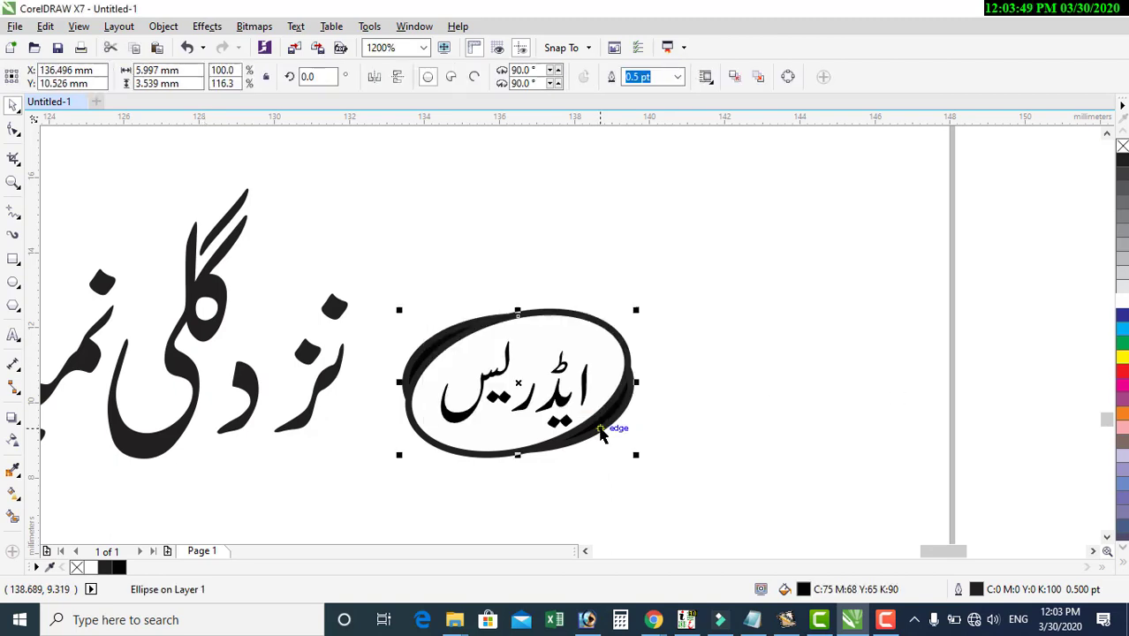
left_click(597, 329, "shift")
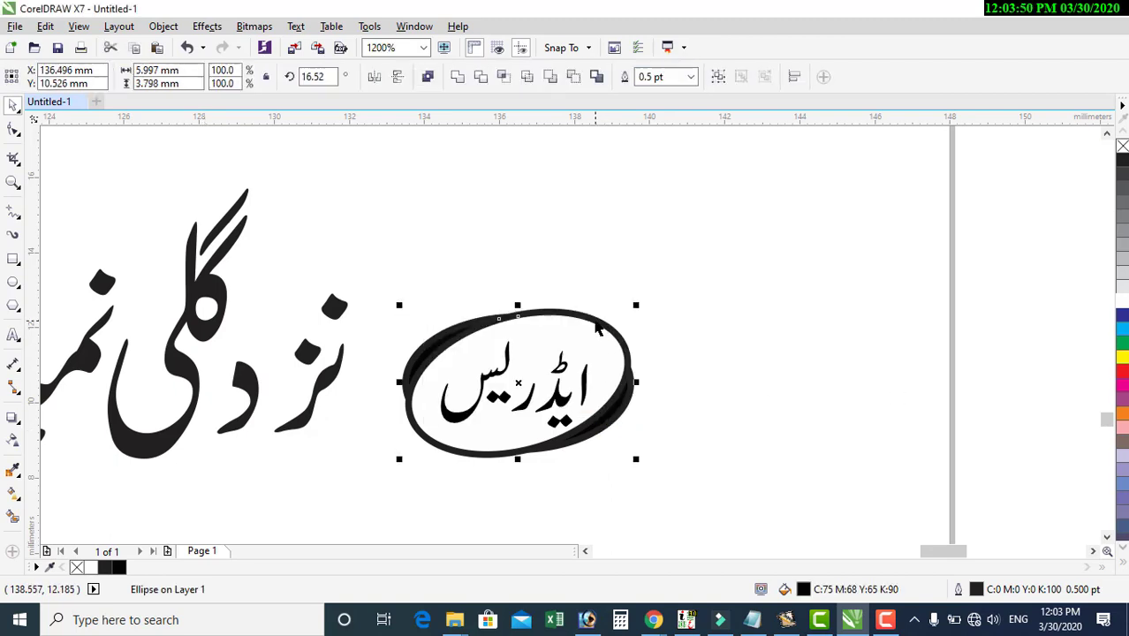
left_click(78, 570)
scroll(409, 475, "down", 5)
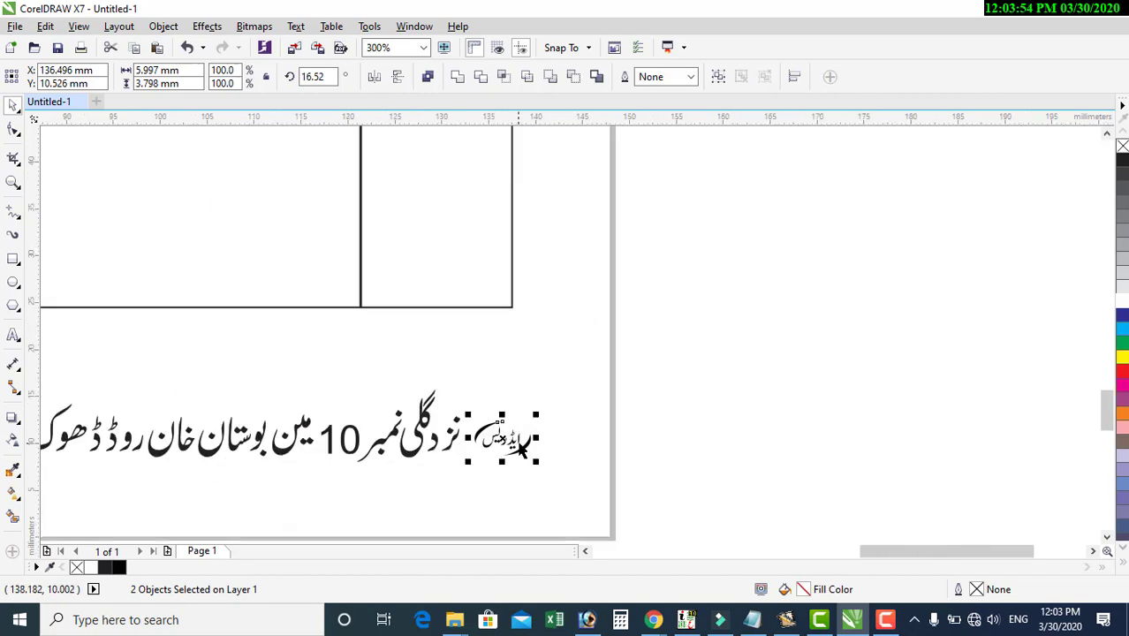
Group the address line with its oval label and align the group to the table's right edge
scroll(532, 439, "down", 3)
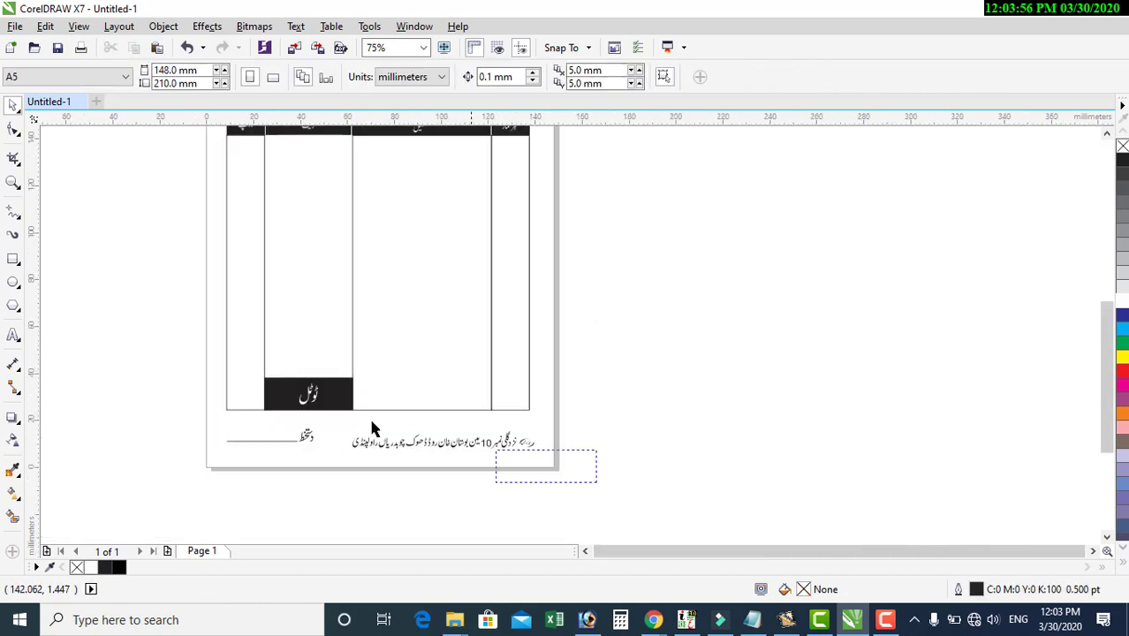
left_click_drag(371, 429, 337, 414)
scroll(446, 427, "up", 2)
key("ctrl+g")
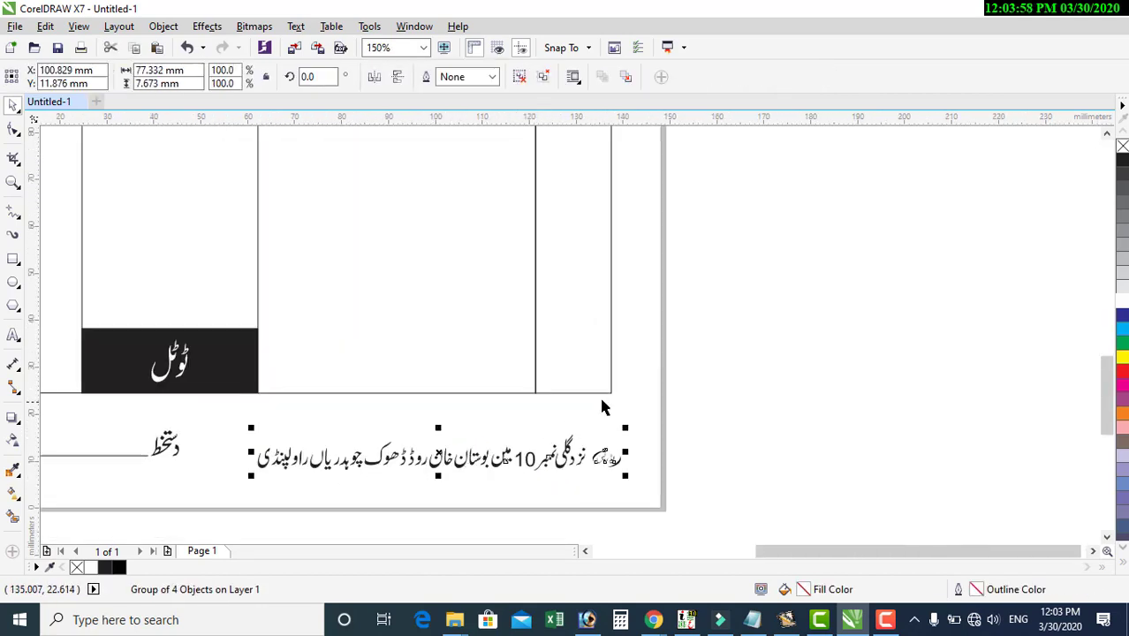
left_click(612, 392, "shift")
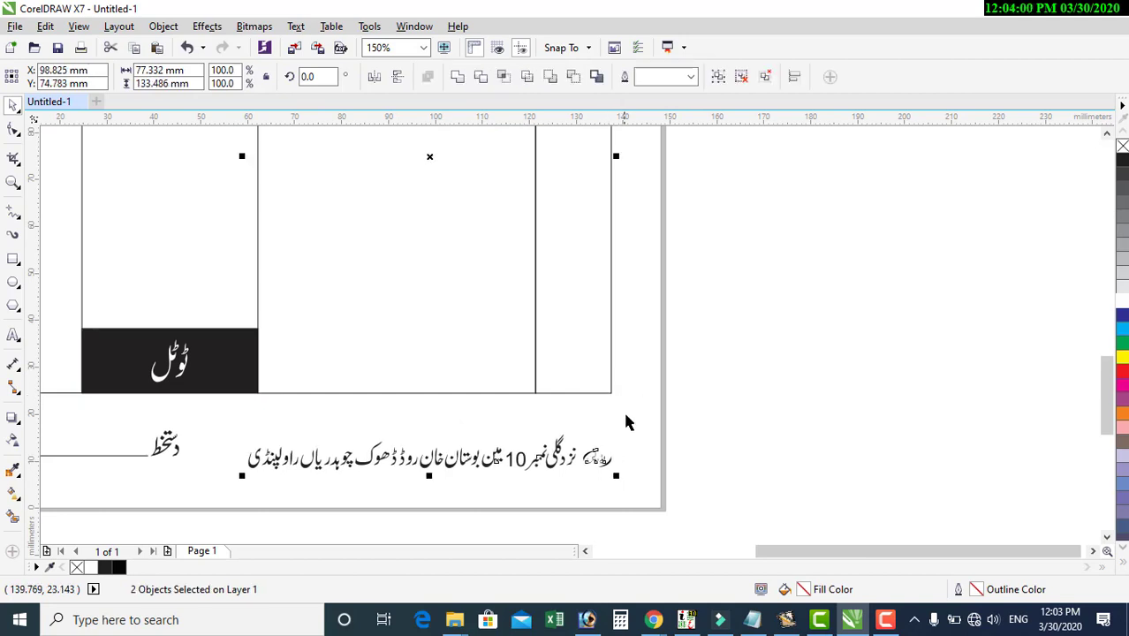
scroll(619, 429, "down", 1)
left_click(559, 439)
scroll(495, 442, "down", 1)
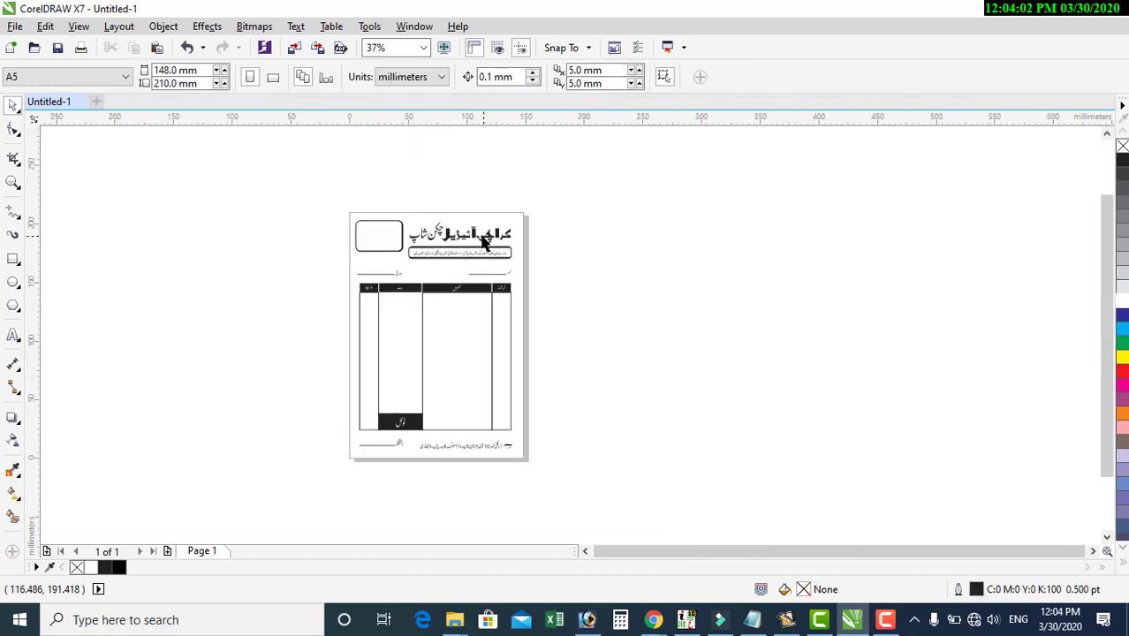
Ungroup the shop title and stretch the کراچی آئیڈیل lettering to a height of about 16.8 mm
scroll(483, 243, "up", 2)
left_click(550, 264)
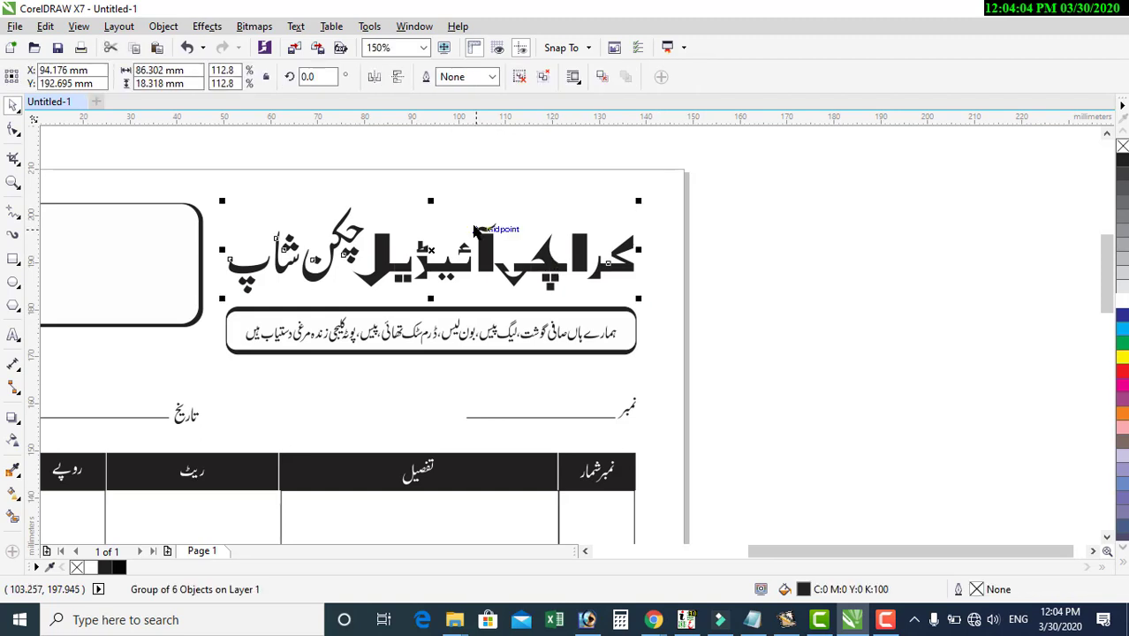
key("ctrl+u")
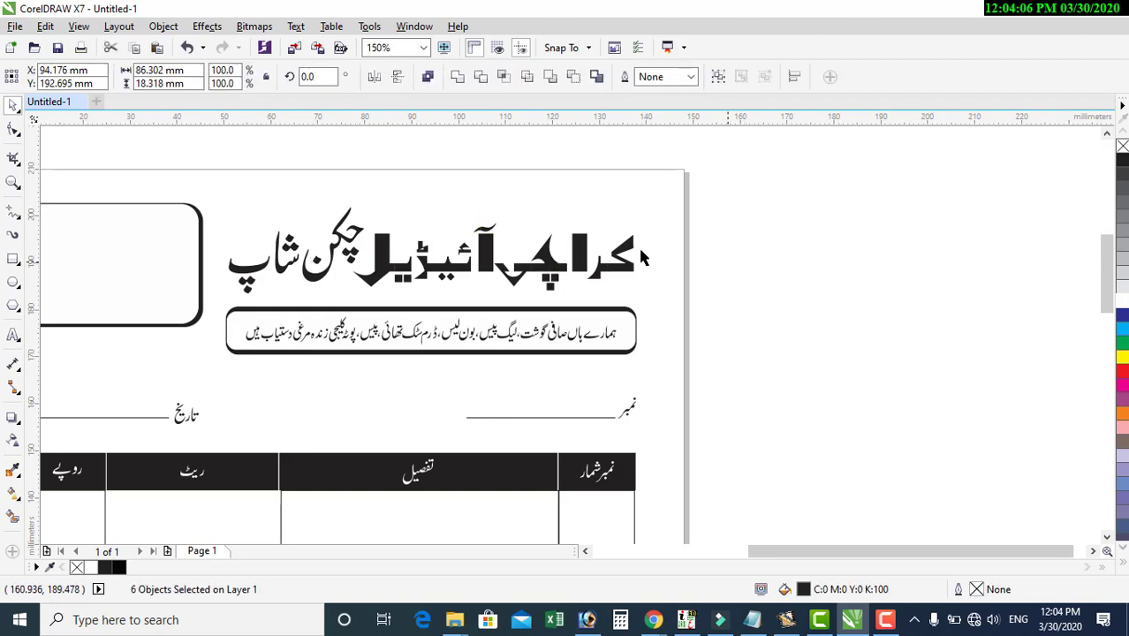
left_click(490, 239)
scroll(485, 239, "up", 1)
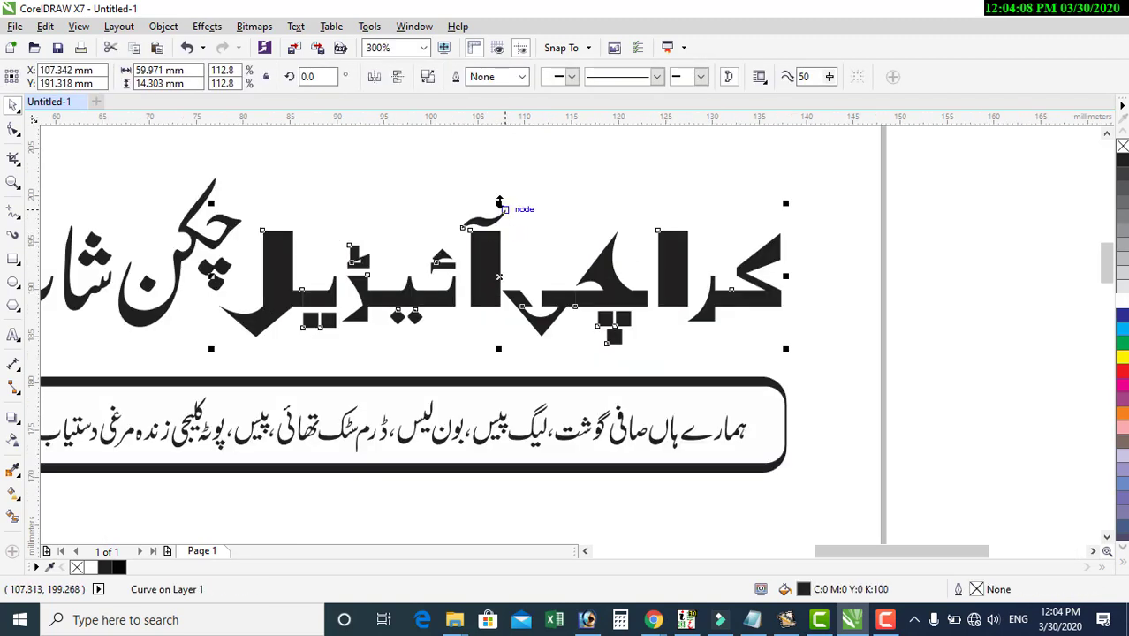
left_click_drag(499, 203, 500, 187)
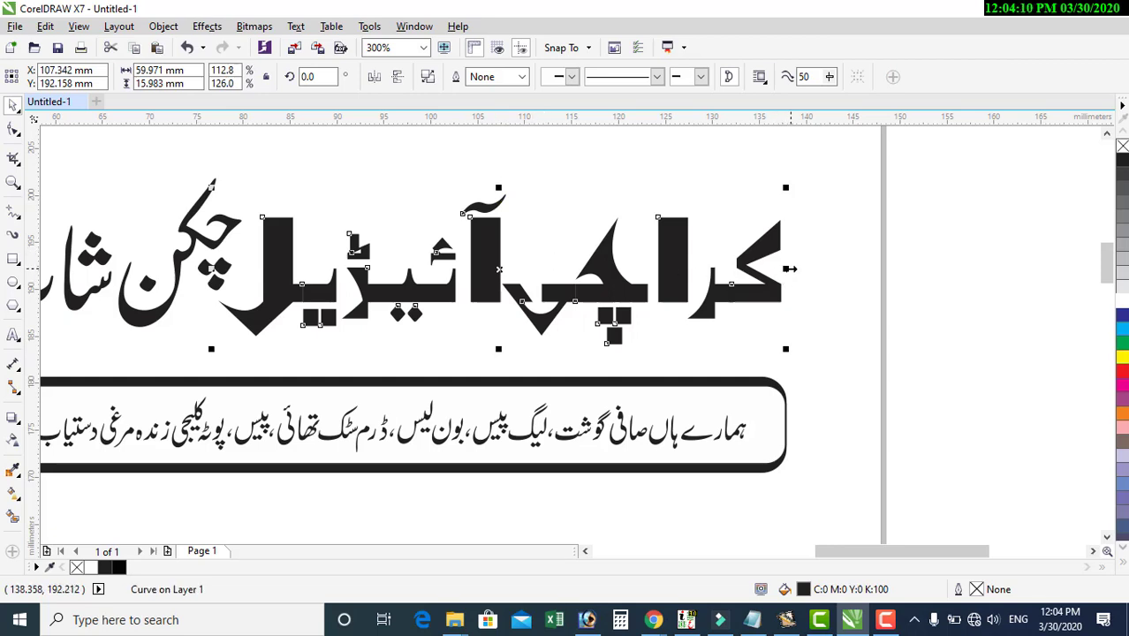
left_click_drag(499, 349, 497, 357)
scroll(497, 357, "down", 1)
left_click(775, 311)
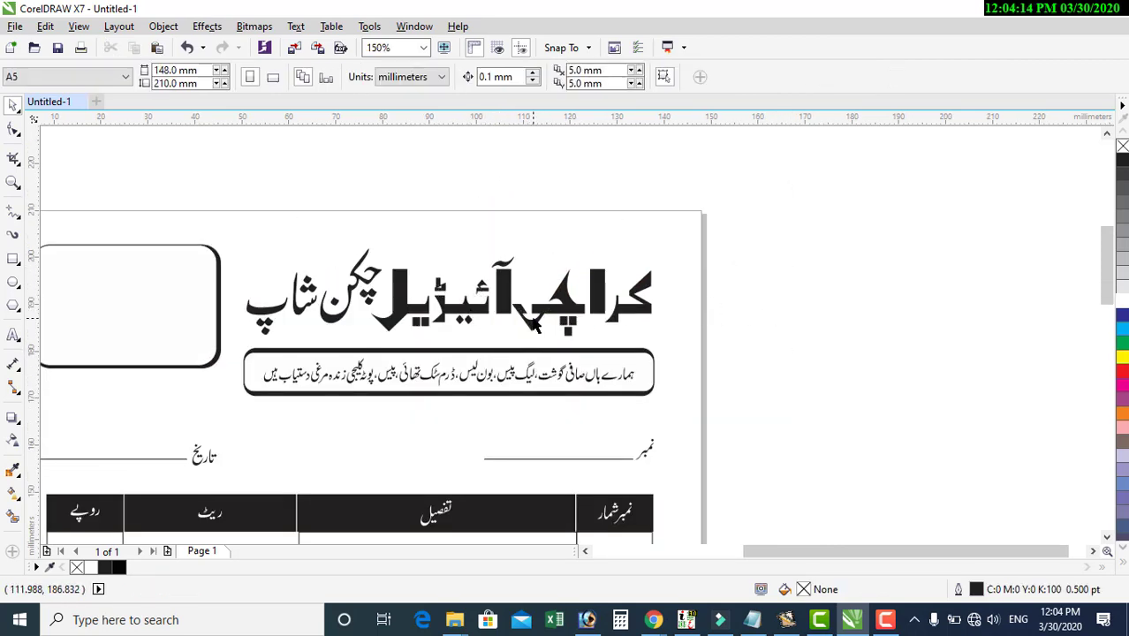
Duplicate the کراچی آئیڈیل lettering in the header
left_click(534, 325)
key("ctrl+d")
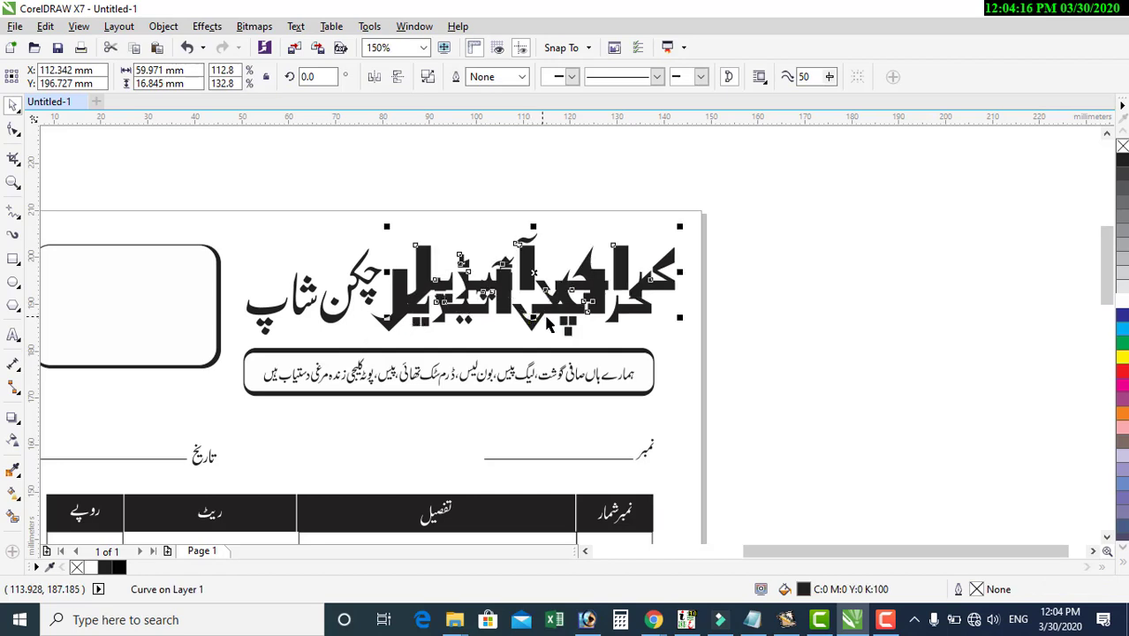
left_click(785, 307)
Give the lower کراچی آئیڈیل copy a 4 pt rounded outline behind the fill that scales with the object, and colour it all black
scroll(632, 334, "up", 1)
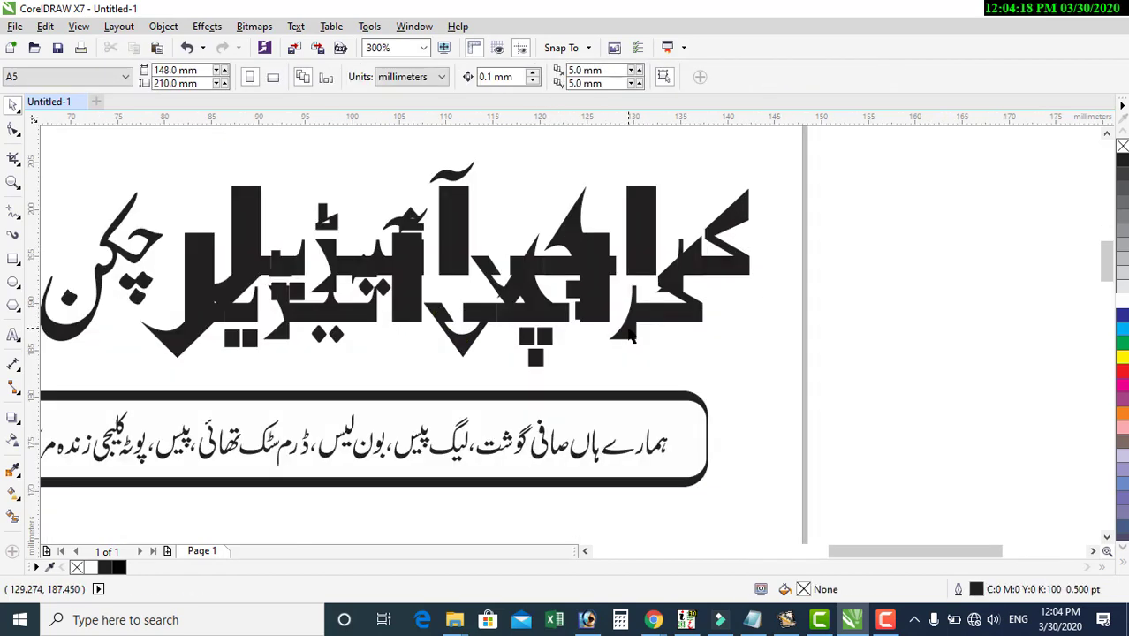
left_click(632, 334)
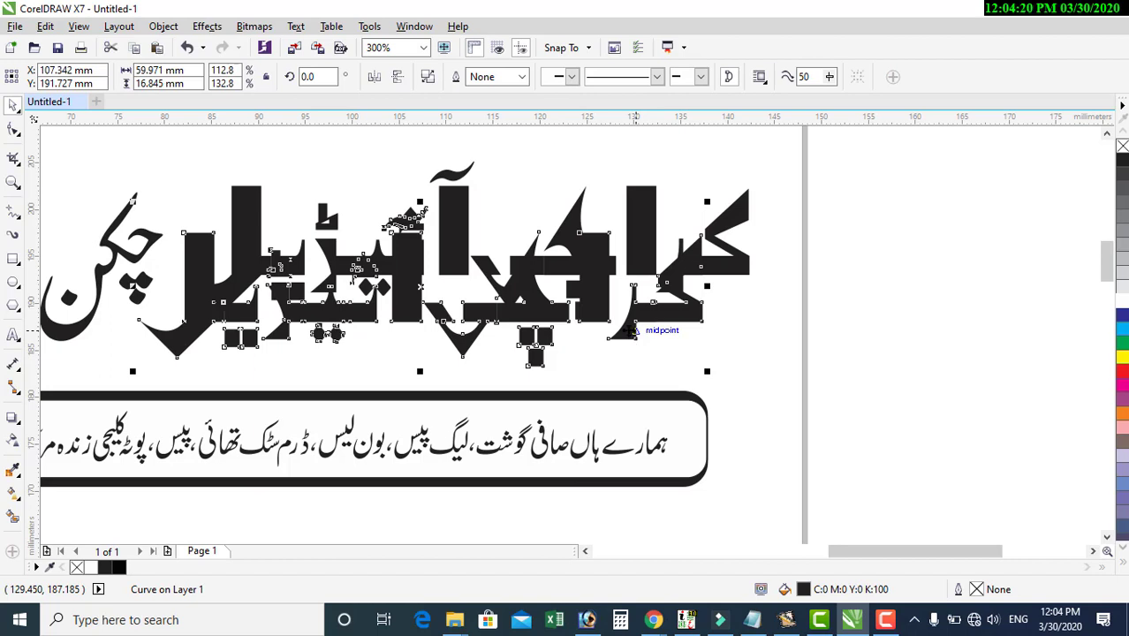
key("F12")
left_click(459, 200)
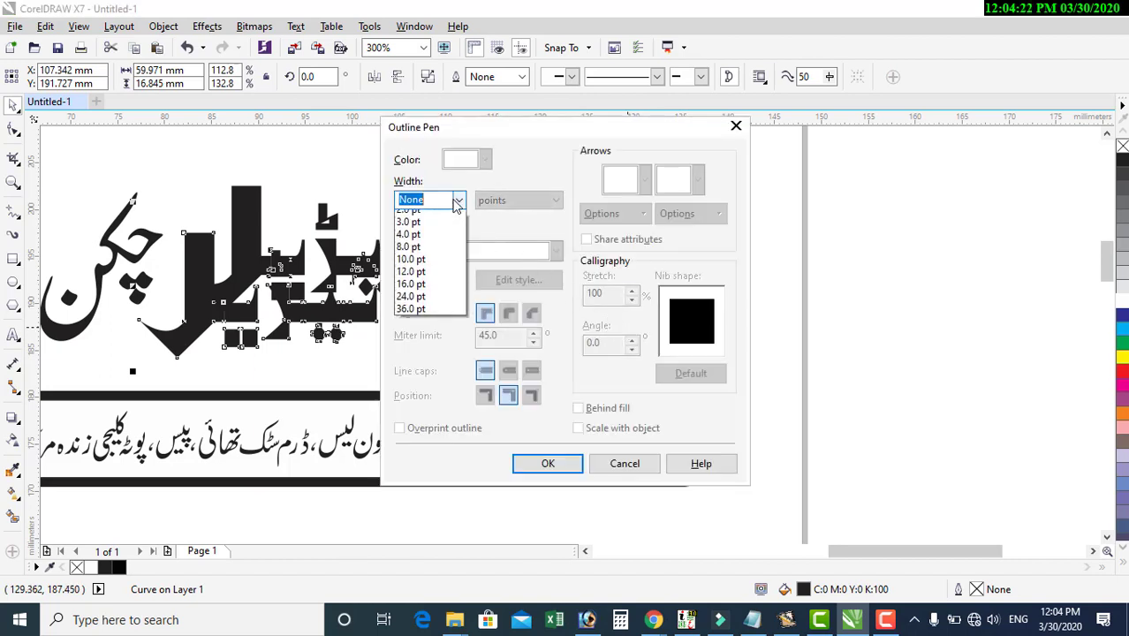
left_click(434, 317)
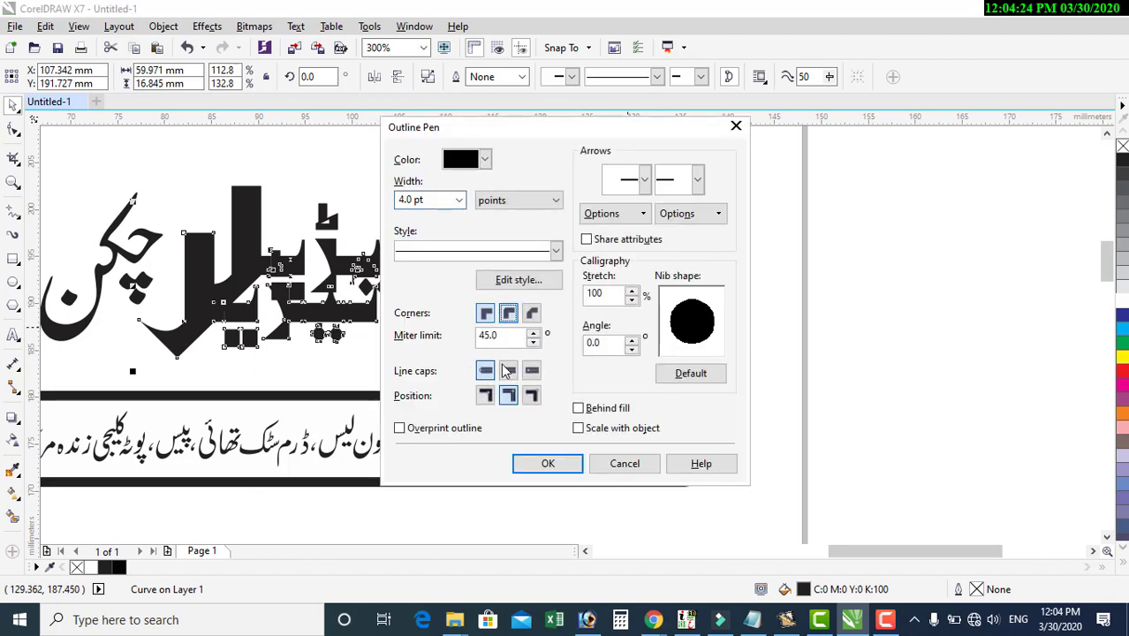
left_click(601, 408)
left_click(610, 427)
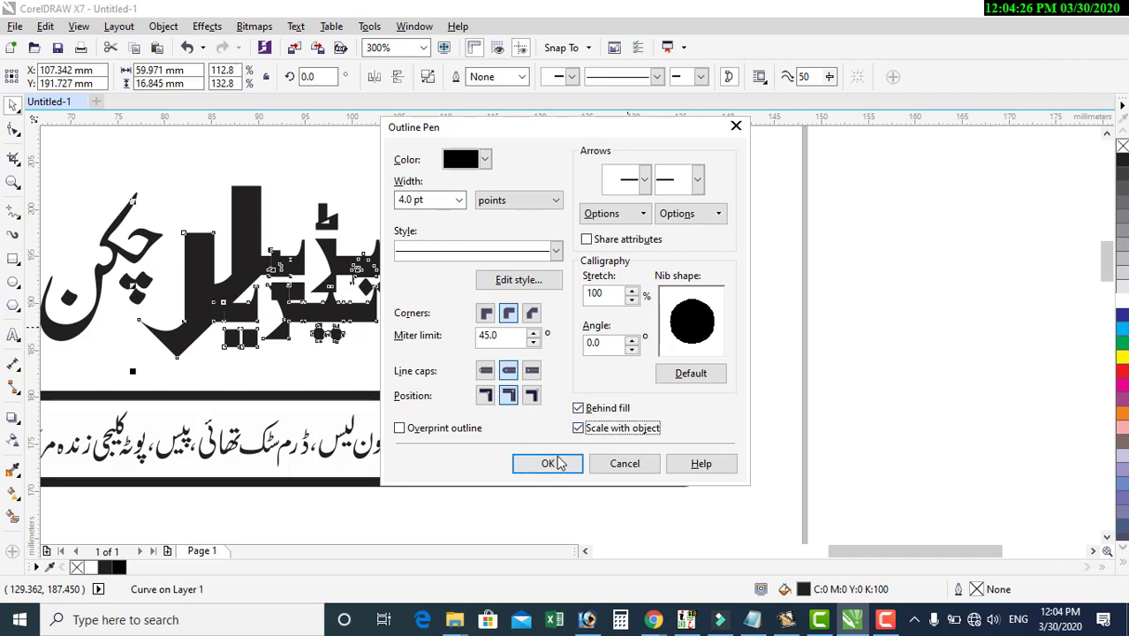
left_click(548, 463)
left_click(693, 315)
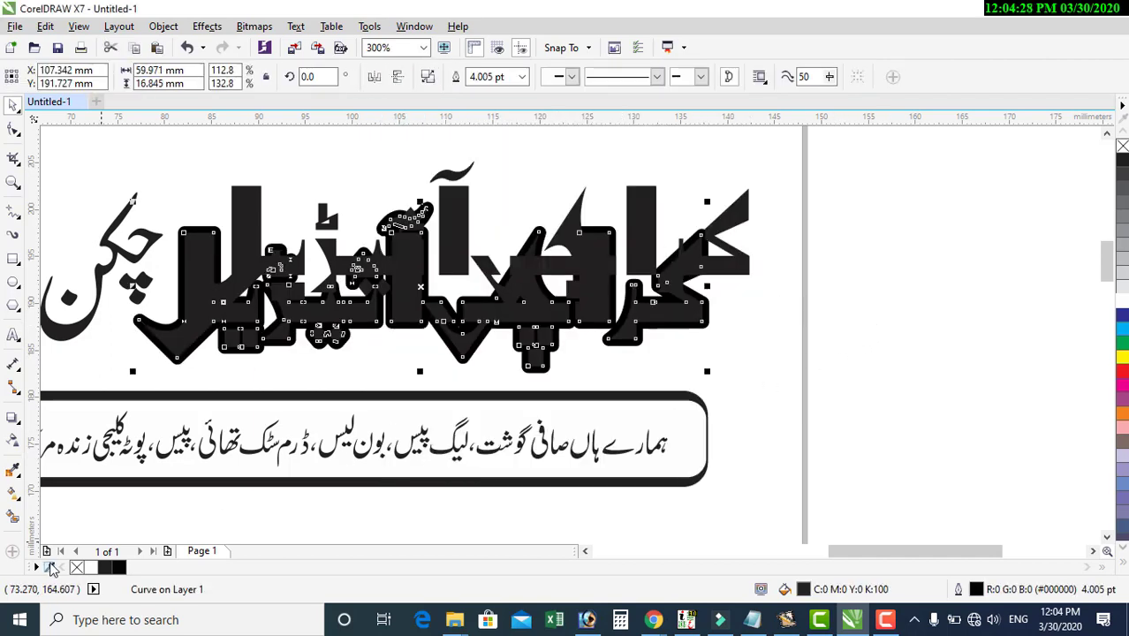
left_click(120, 569)
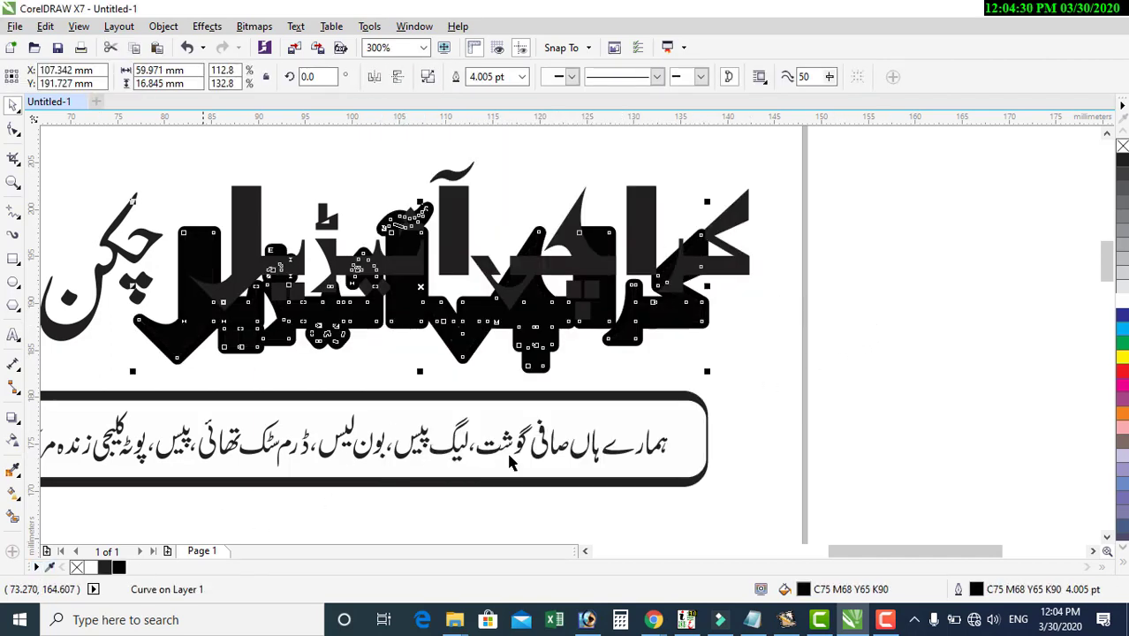
Fill the upper کراچی آئیڈیل lettering with rich black and give it a white outline
left_click(720, 277)
left_click(720, 277)
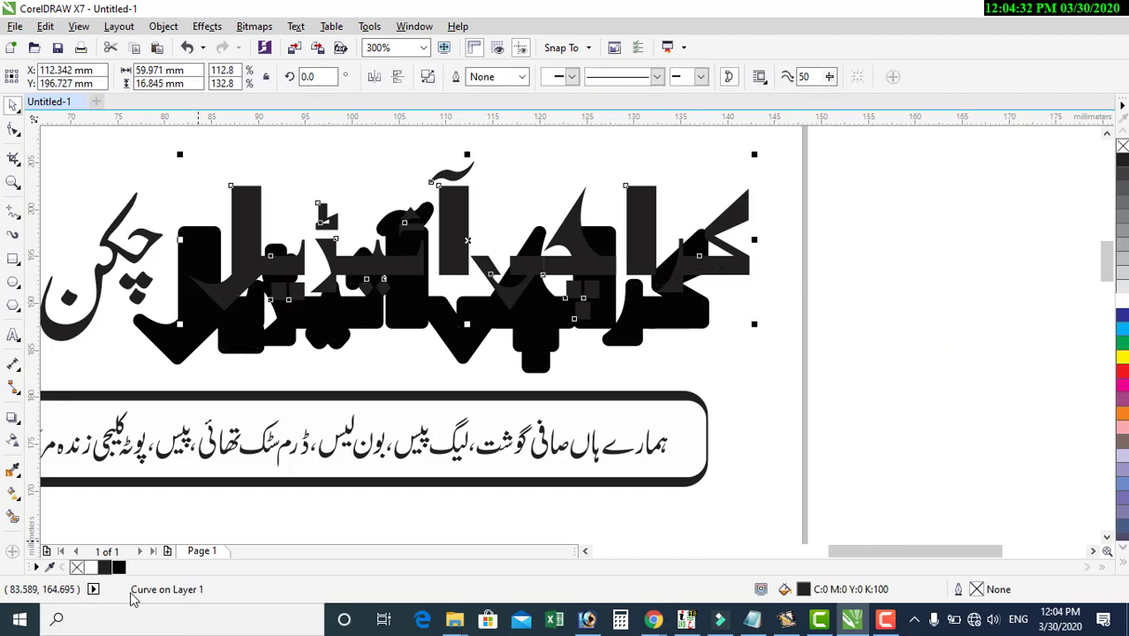
left_click(103, 569)
right_click(92, 569)
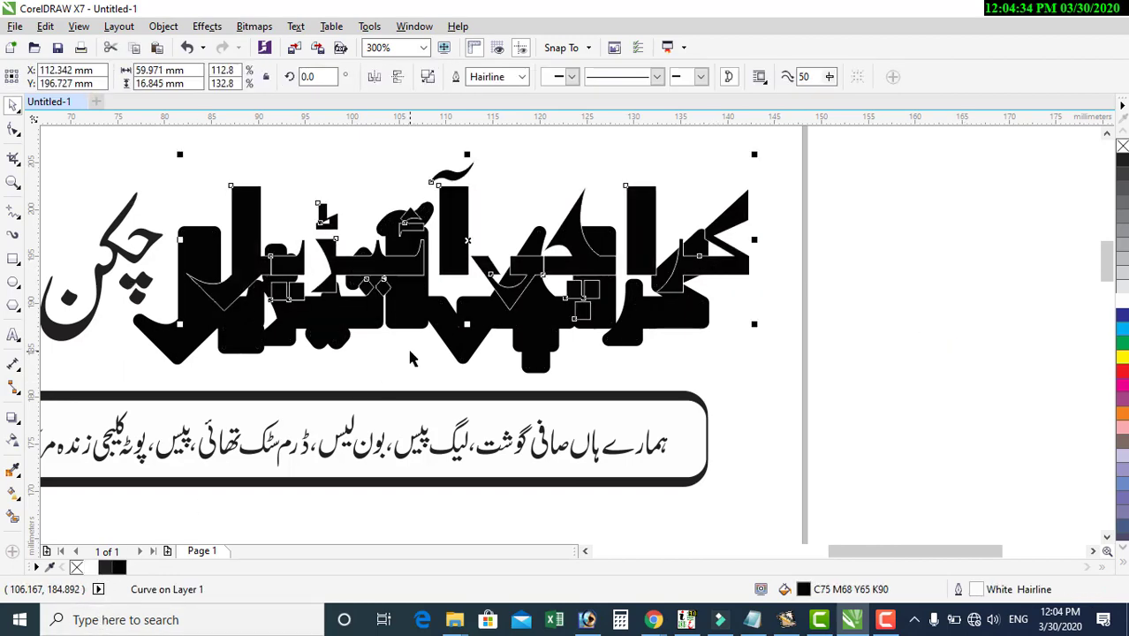
Set the upper lettering's white outline to 2 pt with rounded corners and caps, behind the fill and scaling with the object
scroll(411, 358, "up", 2)
key("F12")
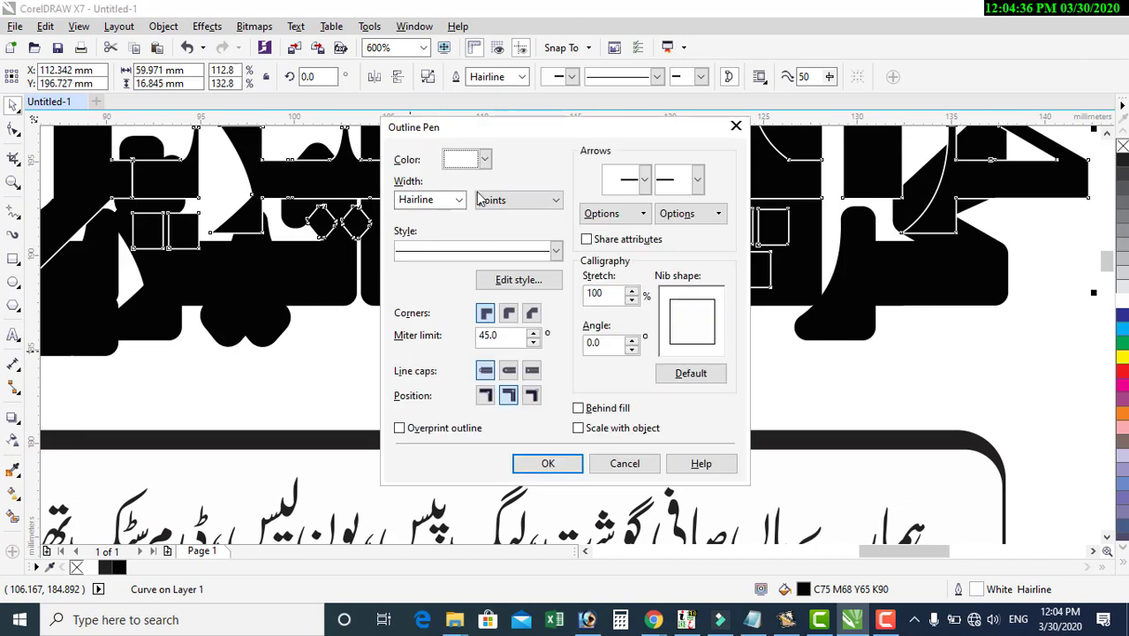
left_click(459, 200)
left_click(408, 290)
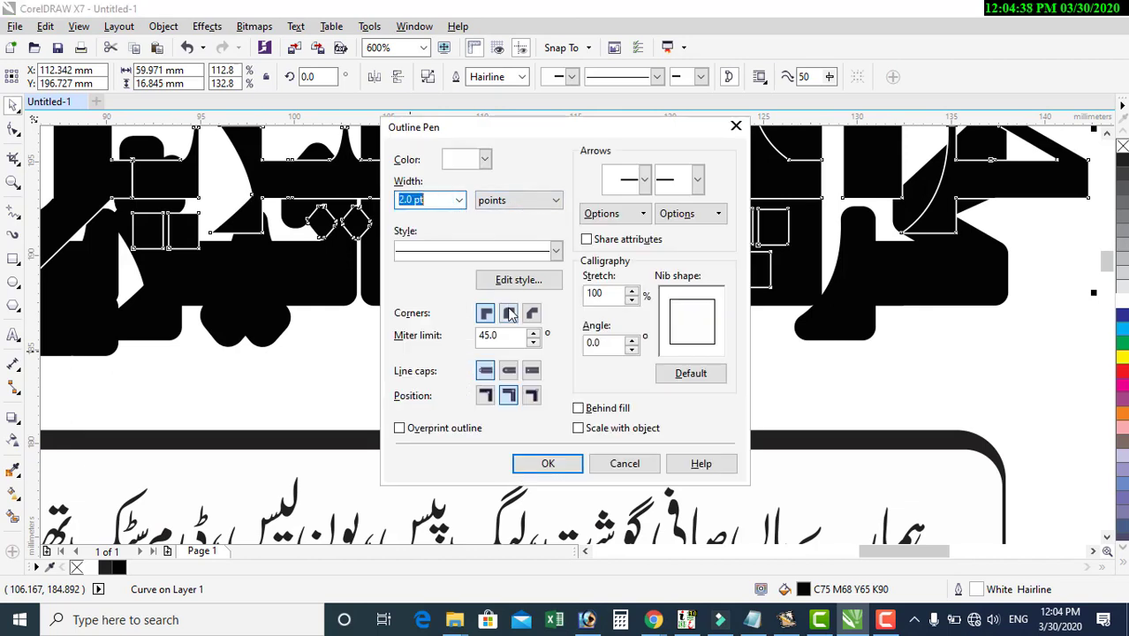
left_click(508, 312)
left_click(508, 371)
left_click(509, 395)
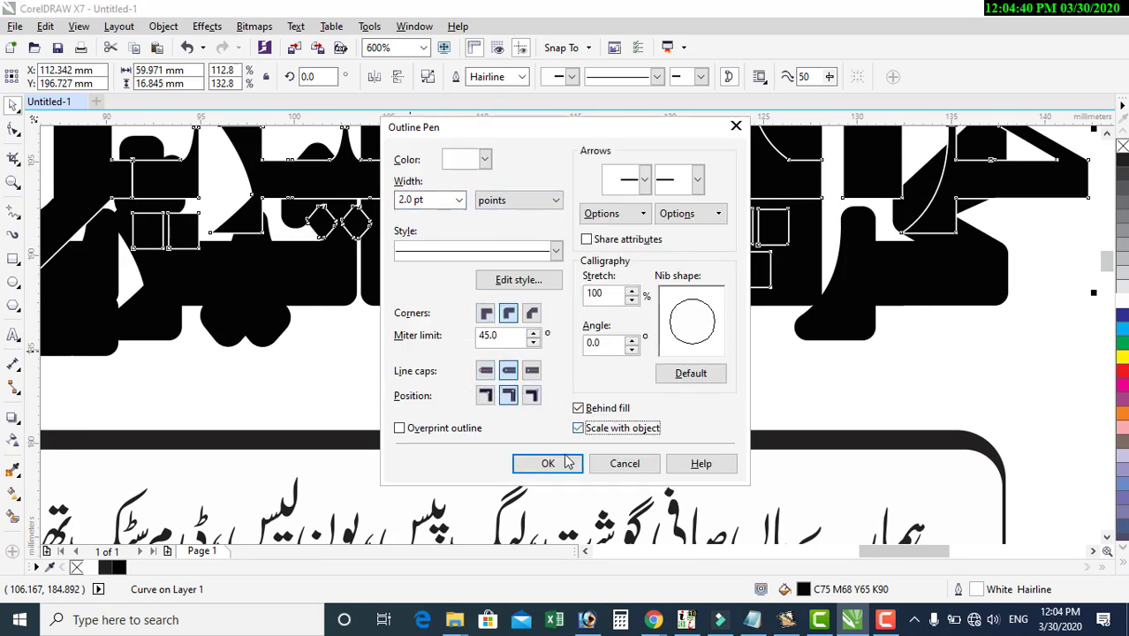
left_click(548, 463)
Align the white-outlined کراچی آئیڈیل over its black-outlined copy and nudge it slightly upwards and to the left
scroll(618, 318, "down", 4)
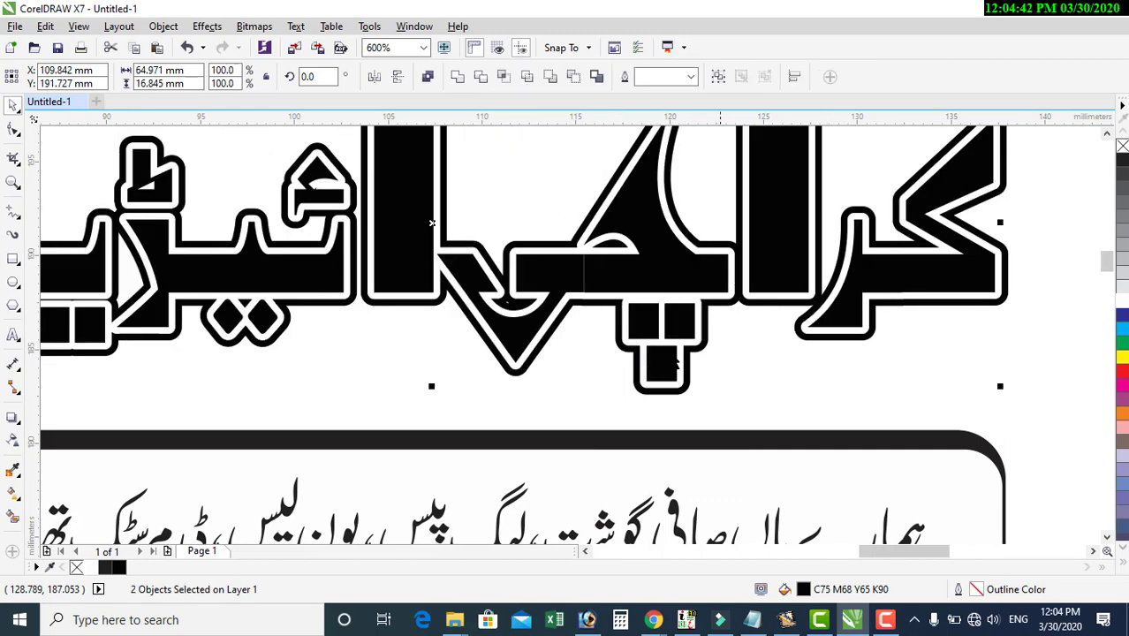
left_click(852, 325)
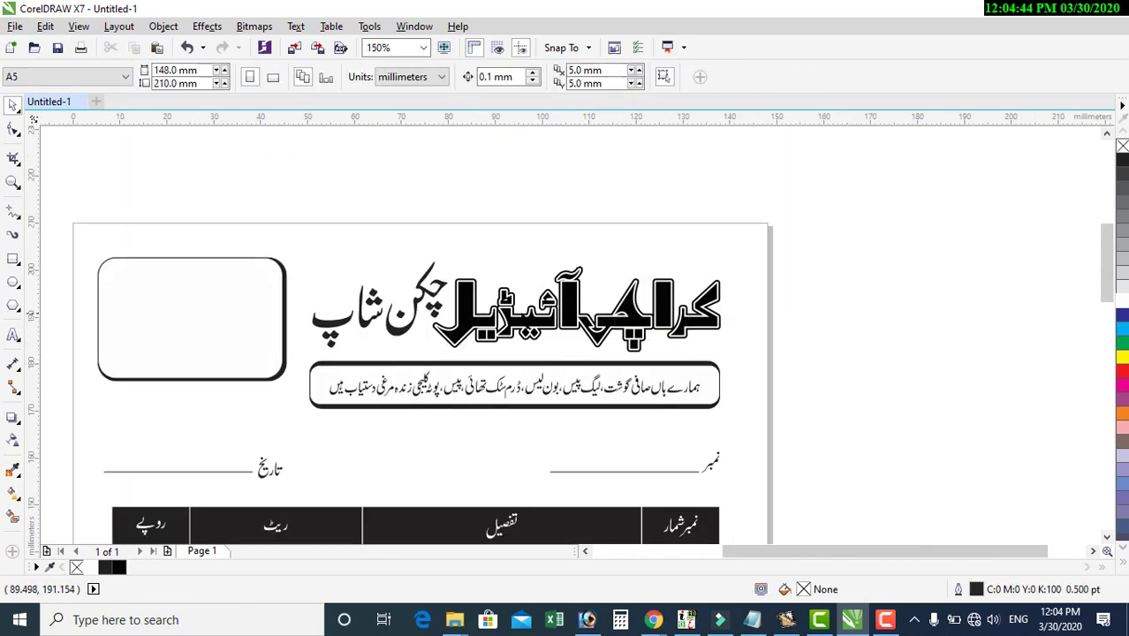
scroll(531, 320, "up", 2)
left_click(611, 290)
scroll(611, 290, "up", 1)
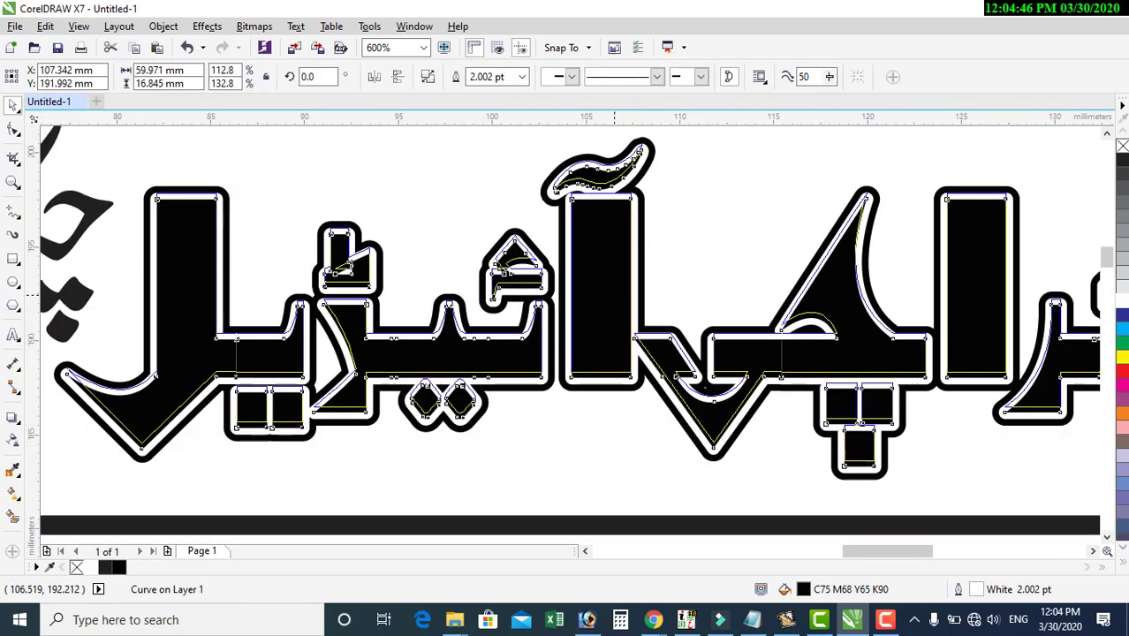
scroll(628, 301, "down", 1)
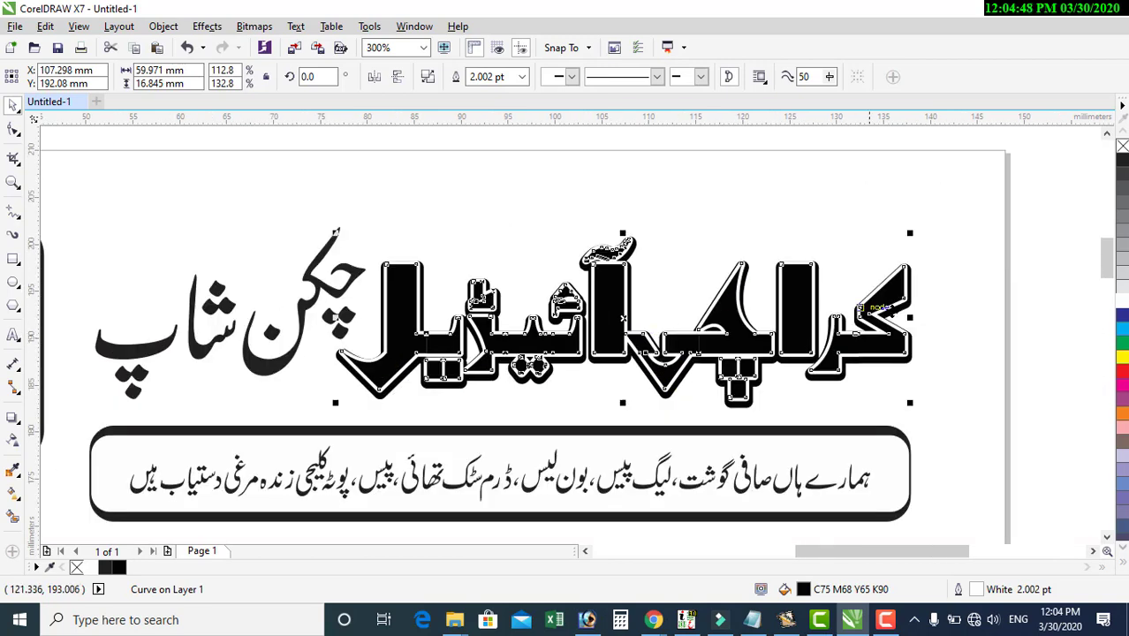
left_click(1043, 334)
scroll(556, 300, "down", 1)
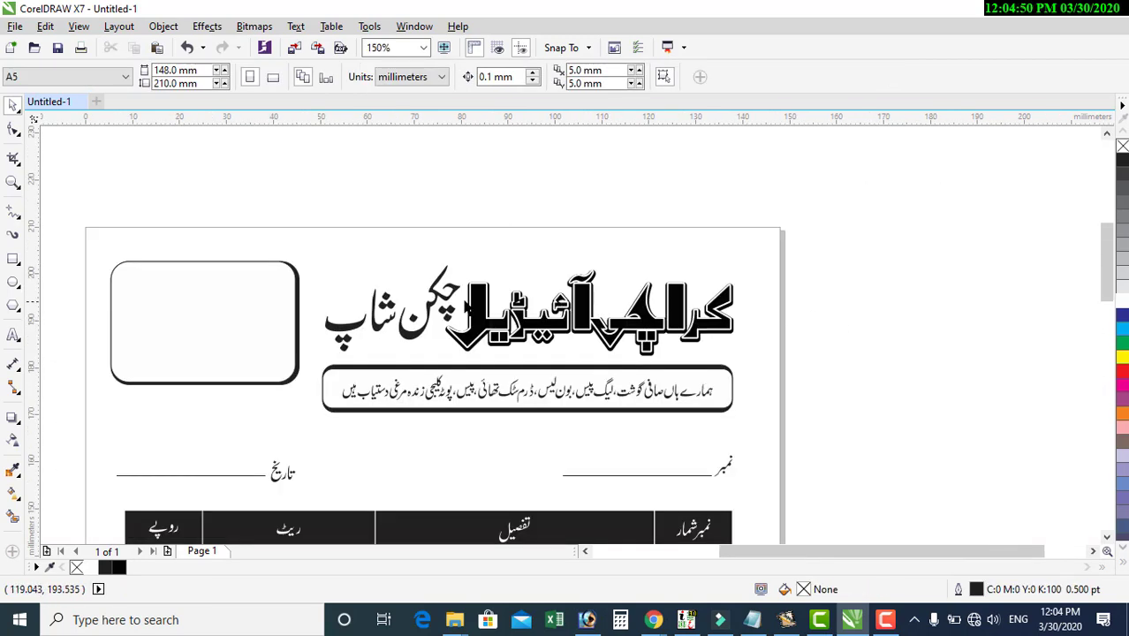
Group all five pieces of the چکن شاپ lettering in the header
scroll(410, 316, "up", 2)
left_click(428, 408)
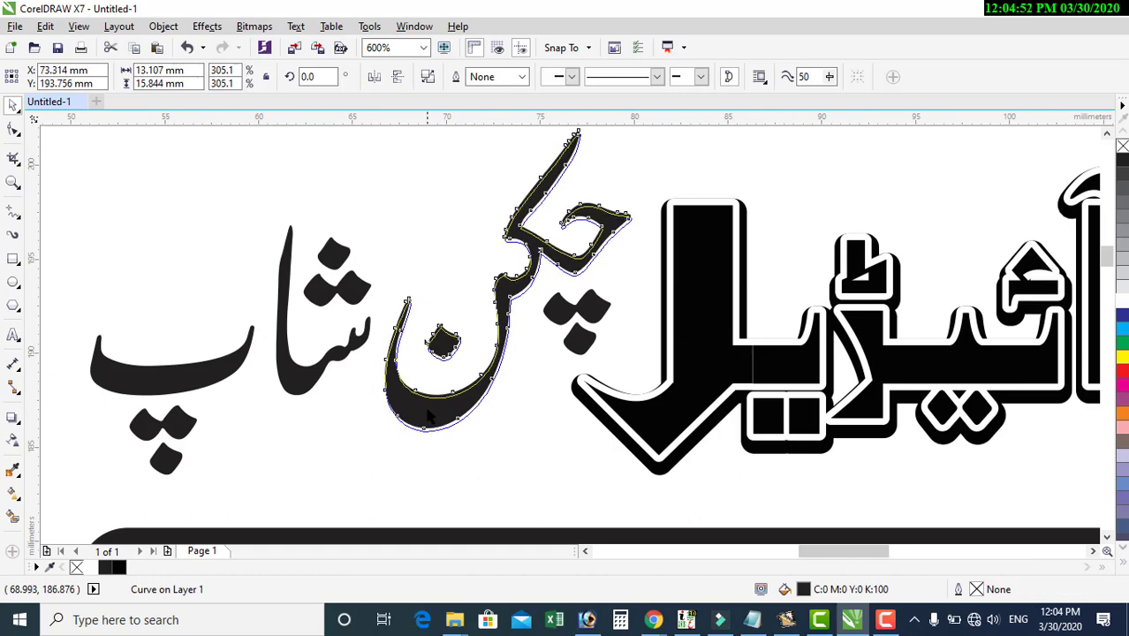
scroll(462, 285, "down", 2)
left_click(396, 336)
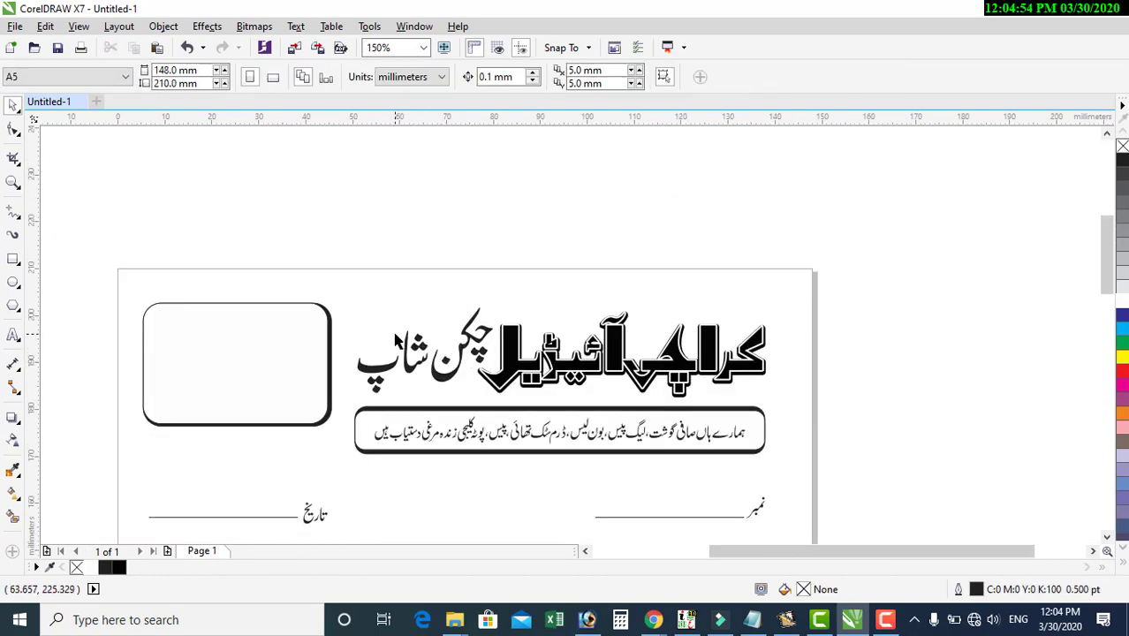
scroll(395, 344, "up", 1)
left_click_drag(259, 156, 447, 389)
scroll(455, 402, "up", 1)
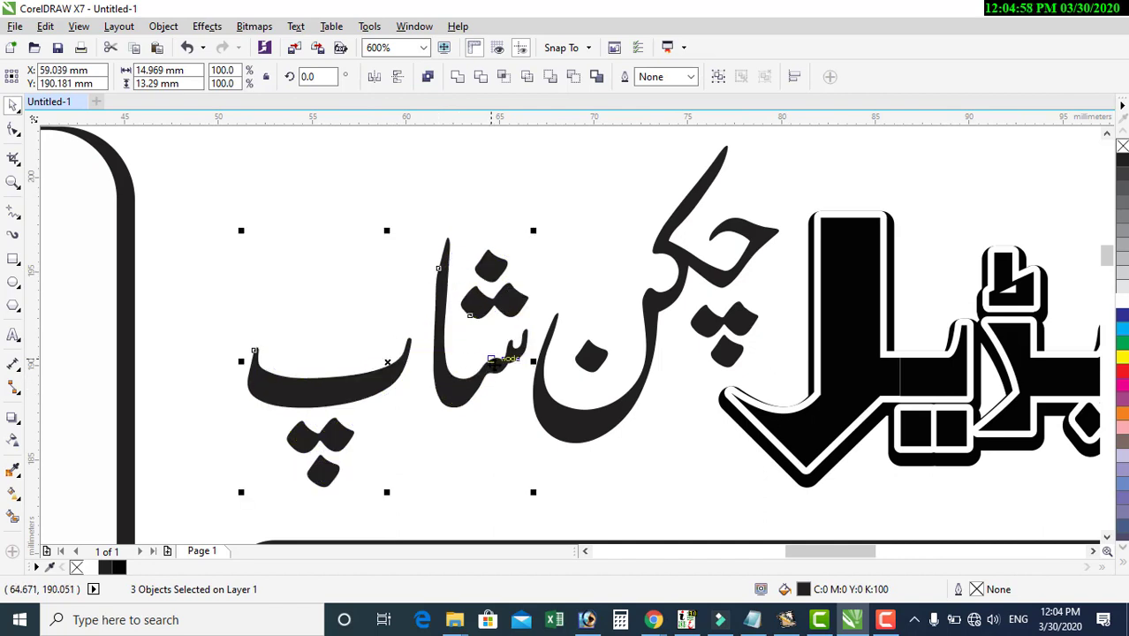
scroll(490, 186, "down", 1)
left_click_drag(310, 146, 633, 441)
key("ctrl+g")
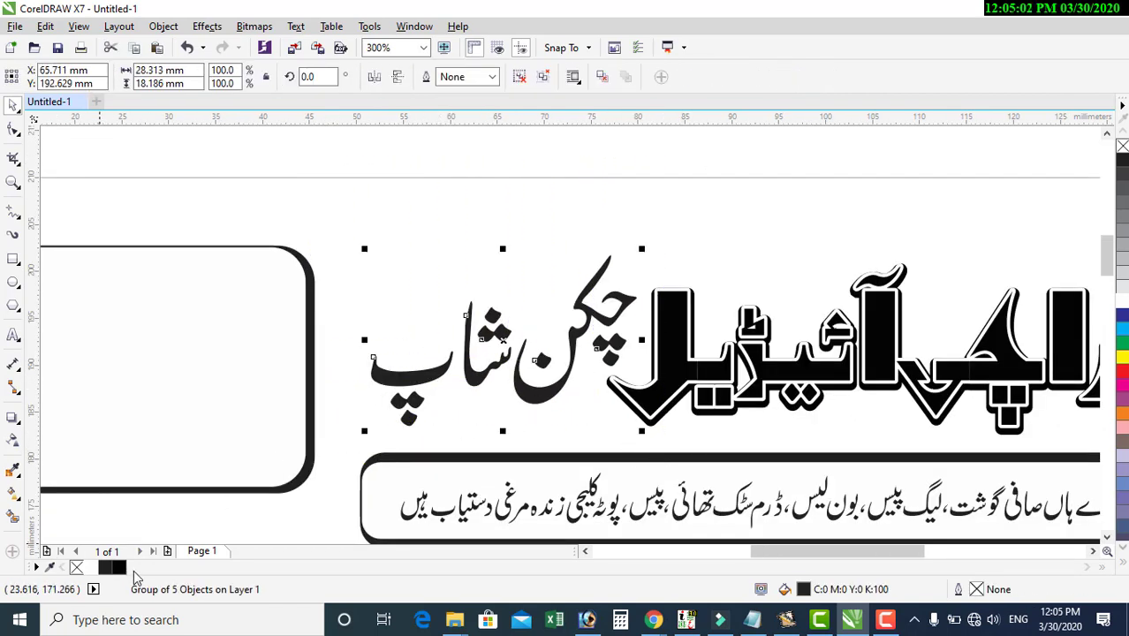
Fill the چکن شاپ group with rich black and enlarge it proportionally to about 29.4 mm wide
left_click(119, 568)
left_click_drag(364, 250, 343, 243)
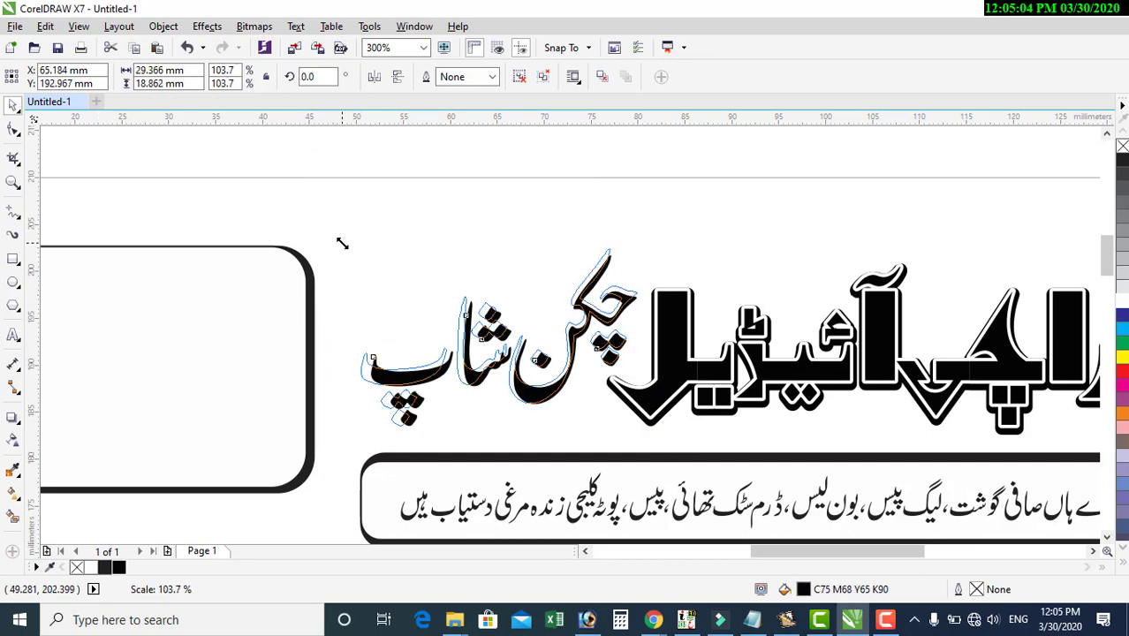
scroll(581, 415, "down", 2)
left_click(609, 286)
Add the placeholder text "here is cell number and name" starting inside the empty rounded box in the header
scroll(479, 415, "up", 1)
scroll(477, 422, "up", 1)
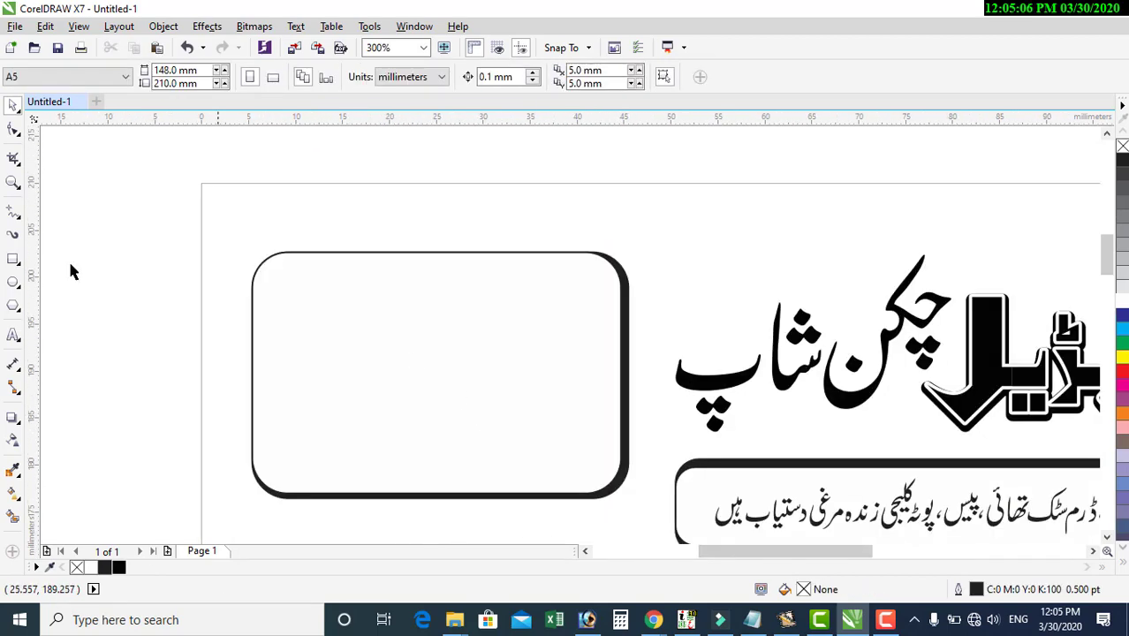
left_click(14, 334)
left_click(301, 387)
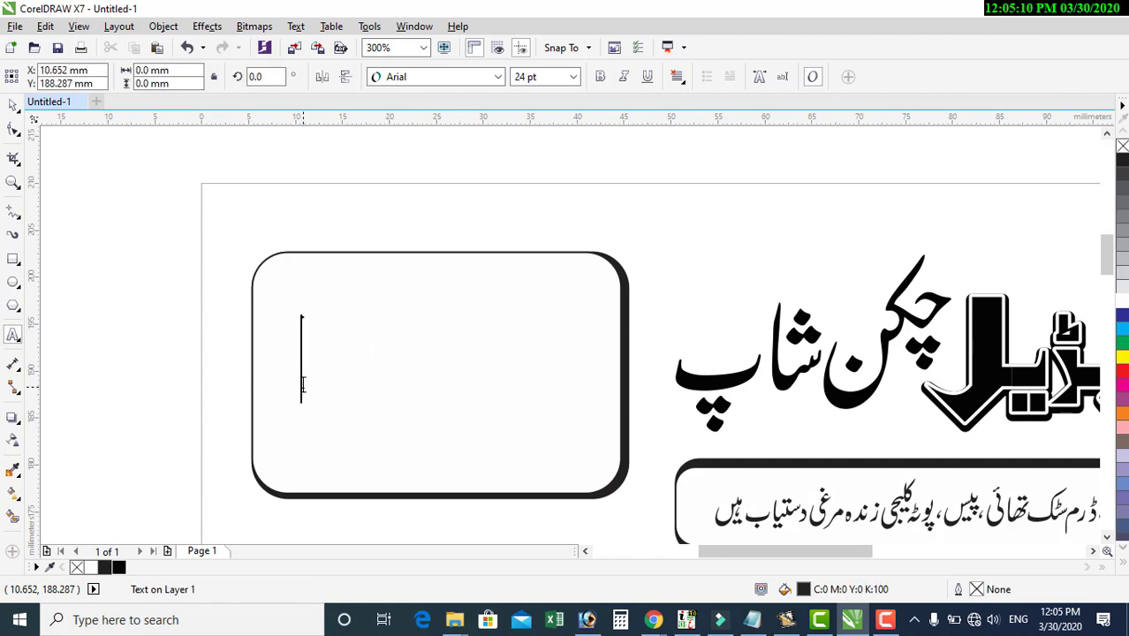
type("here is ")
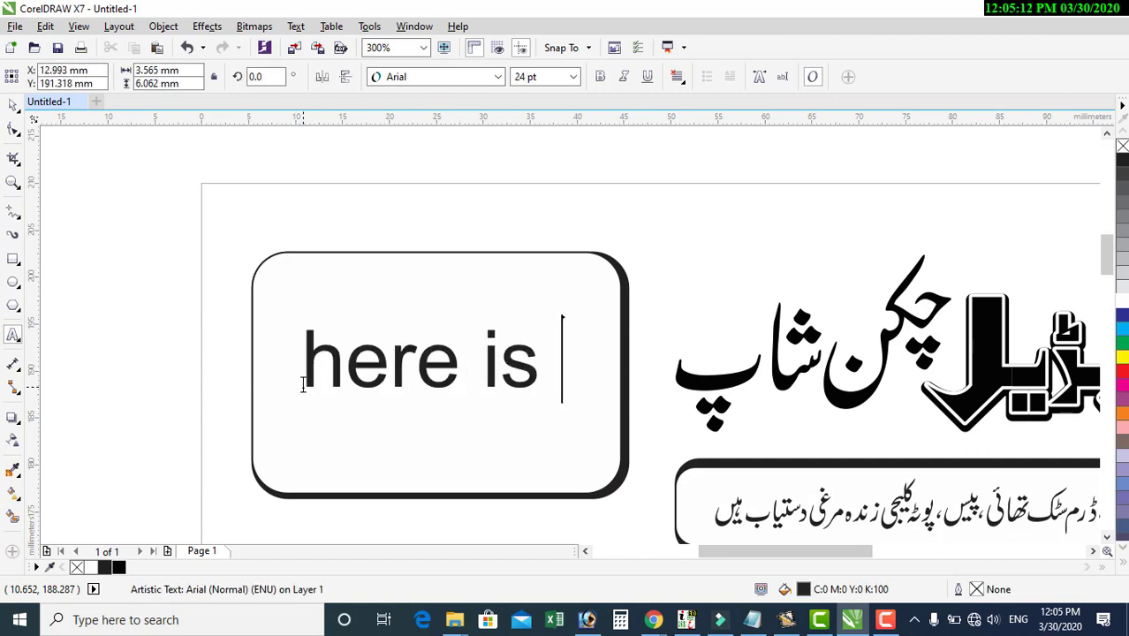
type("cell ")
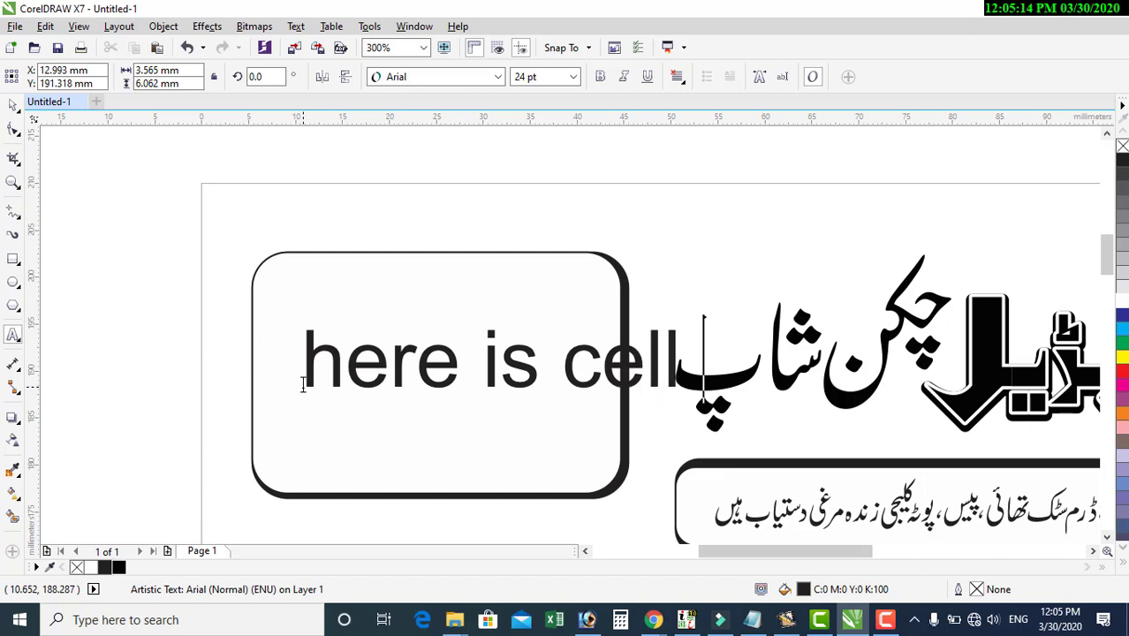
type("numbe")
key("BackSpace")
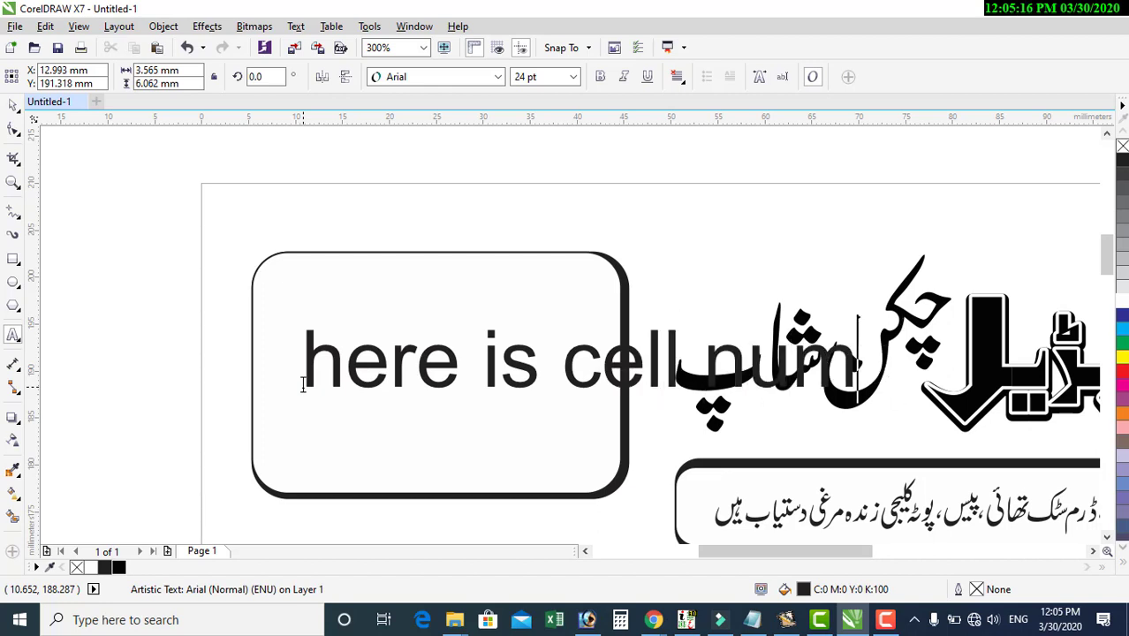
type("ber and")
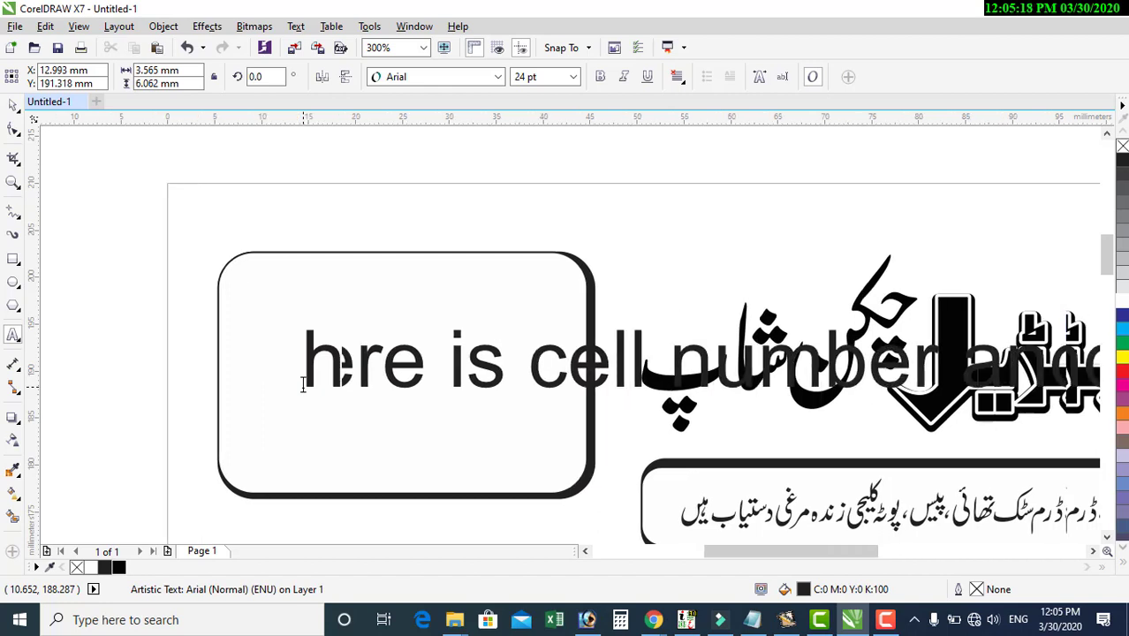
type(" name")
key("ctrl+space")
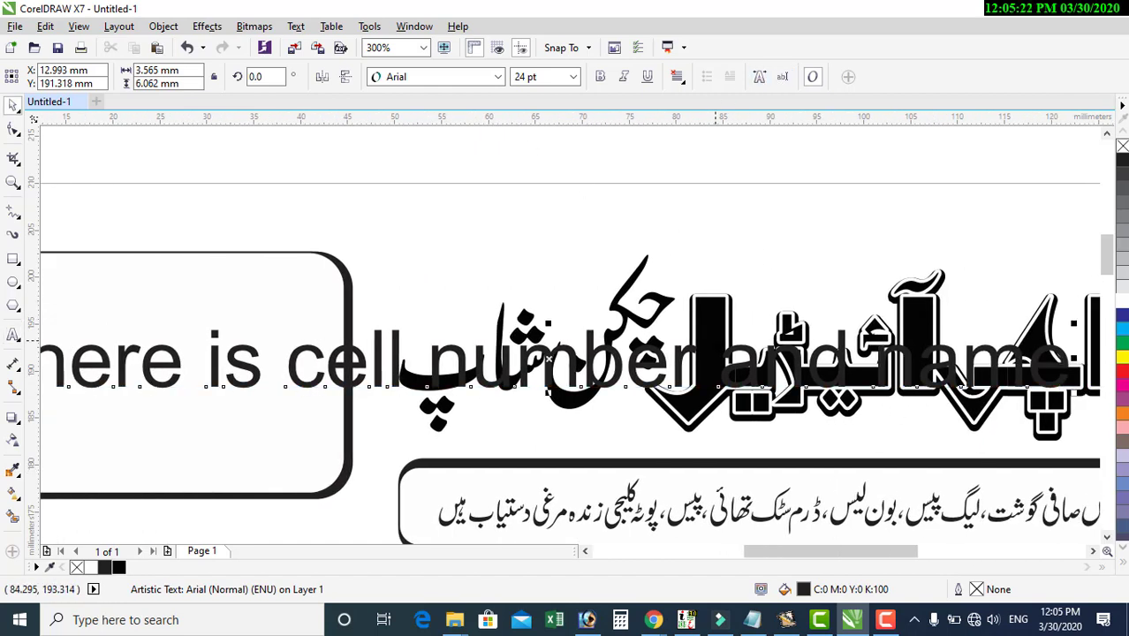
Shrink the placeholder text to about 9.5 pt and move it to the rounded box
scroll(715, 341, "down", 1)
left_click_drag(366, 370, 428, 356)
left_click_drag(630, 364, 454, 338)
key("Escape")
Break the placeholder text into two lines before "and name" and enlarge it to about 12 pt within the rounded box
scroll(464, 341, "up", 1)
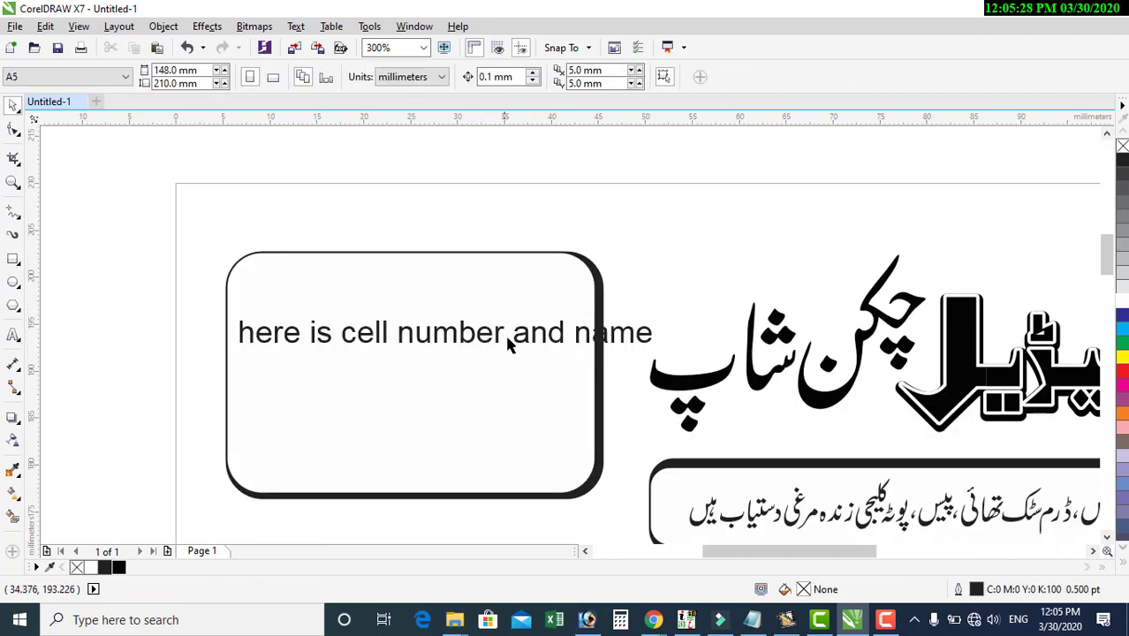
double_click(506, 338)
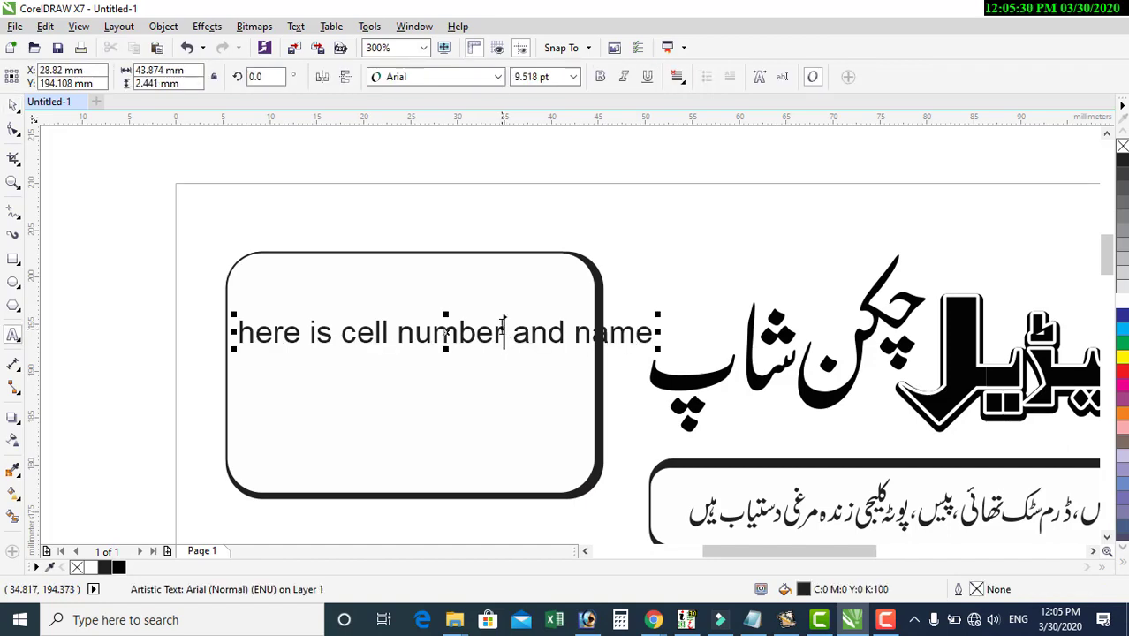
key("Return")
key("ctrl+space")
left_click_drag(509, 384, 577, 447)
scroll(397, 271, "down", 2)
left_click(799, 273)
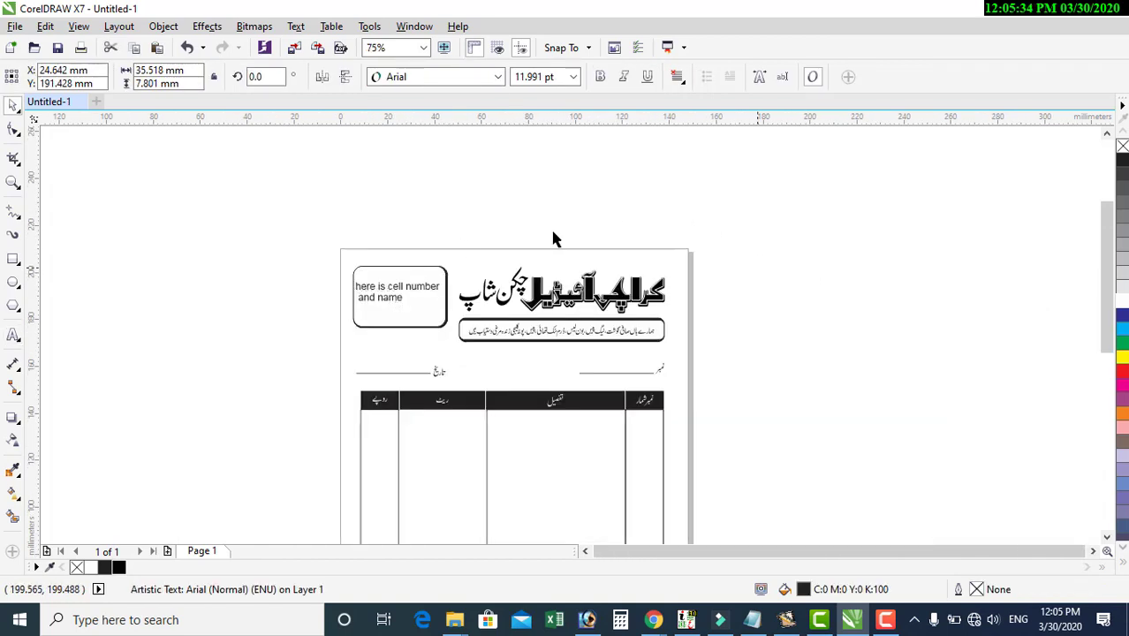
Group all objects of the bill page and zoom to the whole design
scroll(448, 188, "down", 1)
left_click_drag(328, 171, 748, 476)
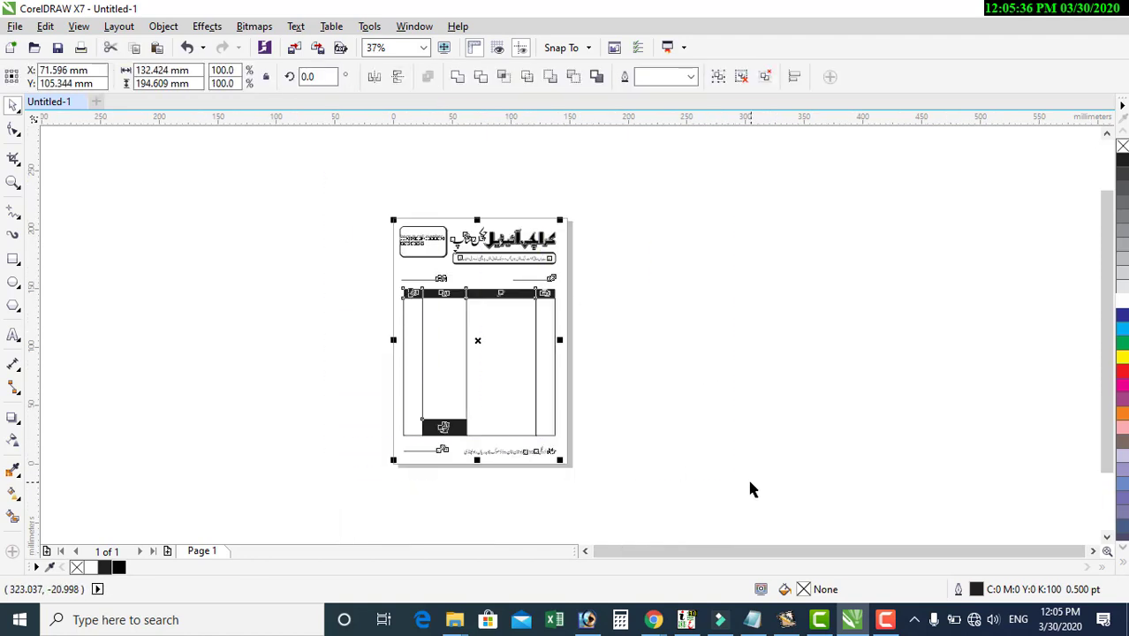
key("ctrl+g")
key("shift+F2")
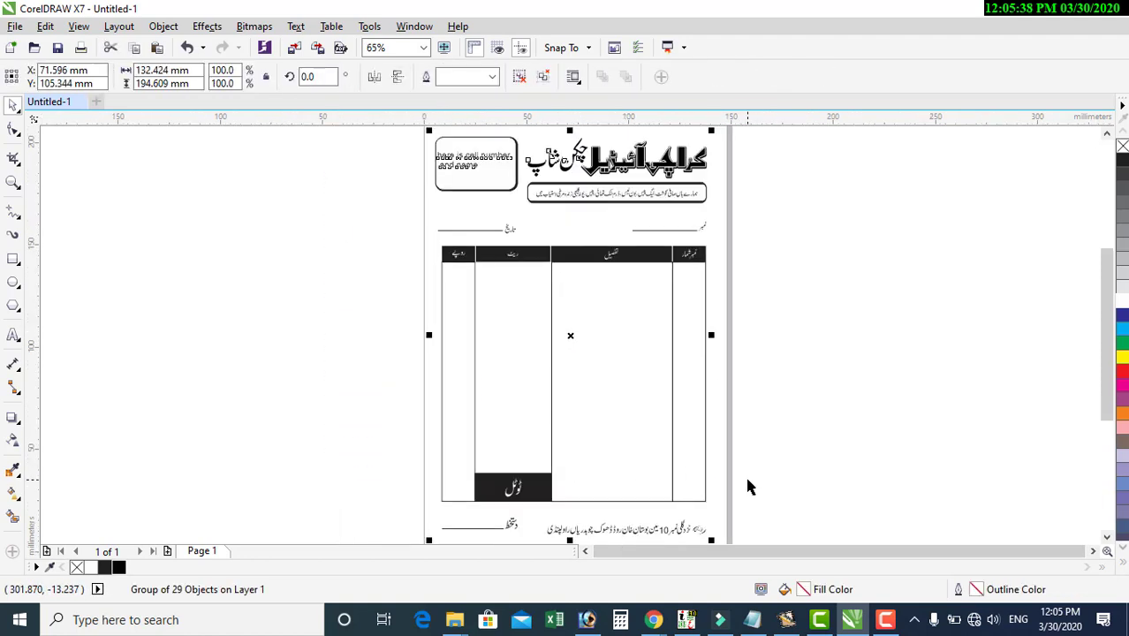
left_click(836, 422)
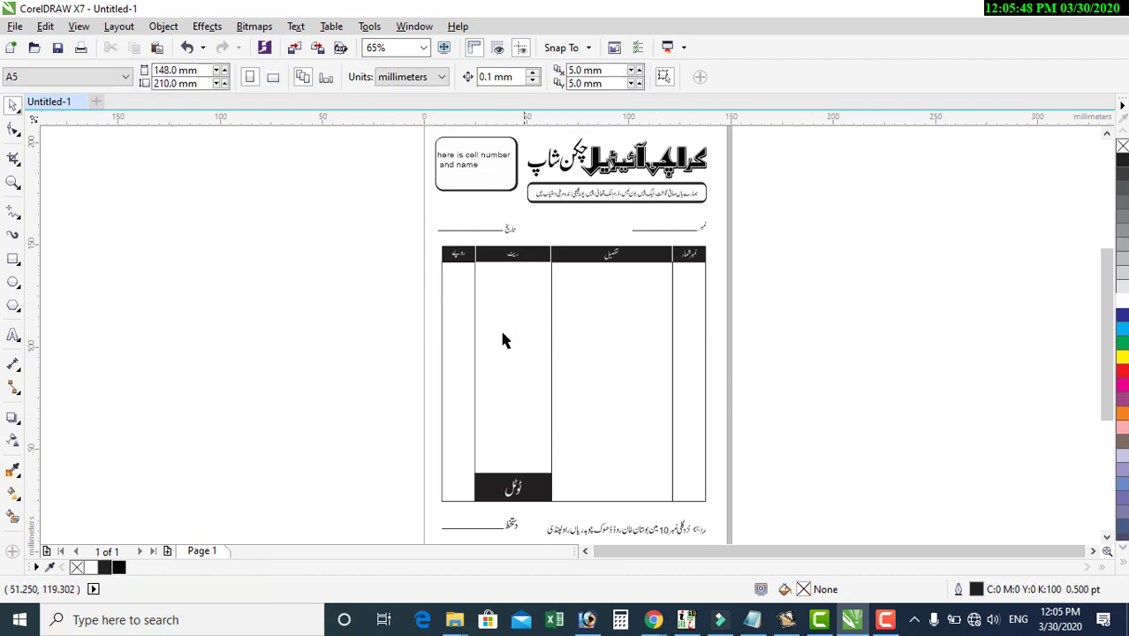
Add the text "If you need cdr file" in the blank area beside the bill page and enlarge it to about 83 pt
scroll(461, 323, "down", 4)
scroll(649, 354, "up", 2)
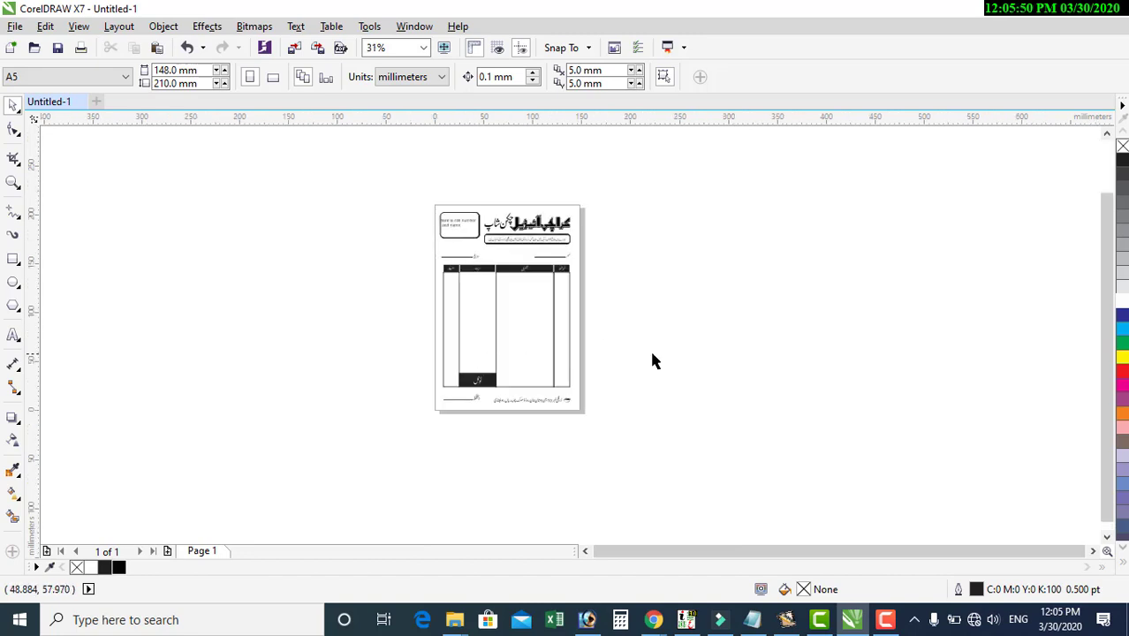
left_click(13, 336)
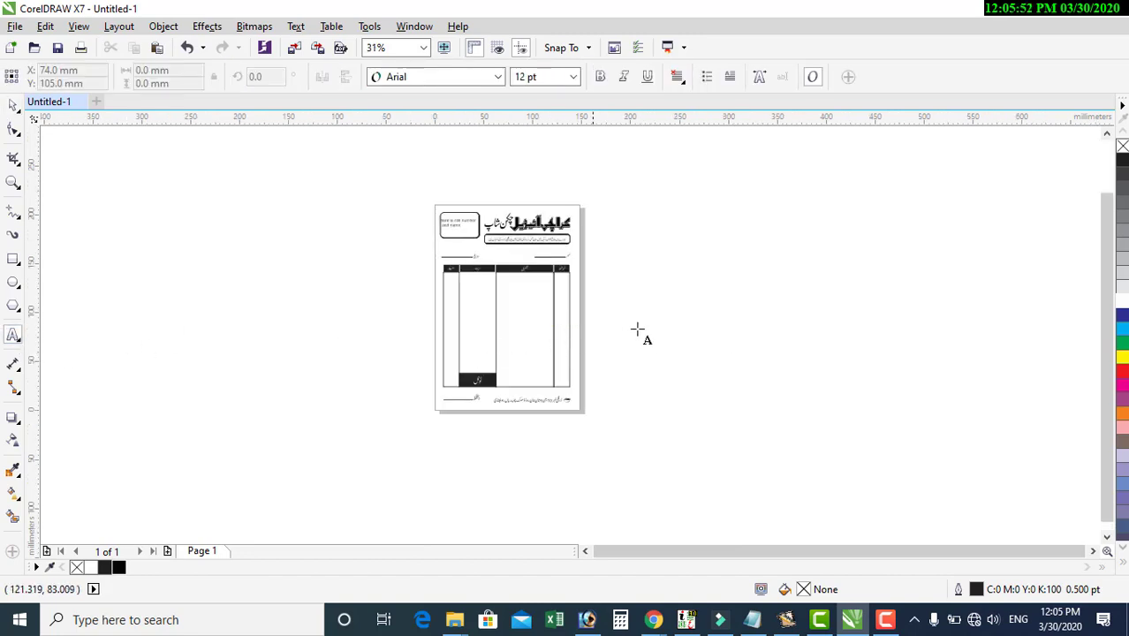
type("if")
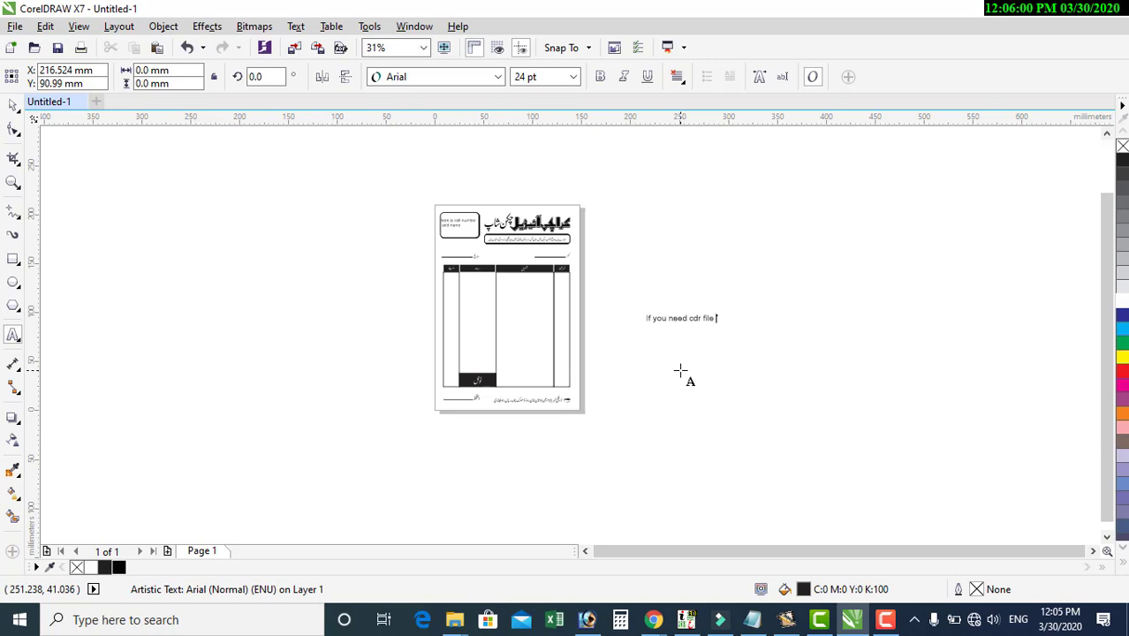
key("BackSpace")
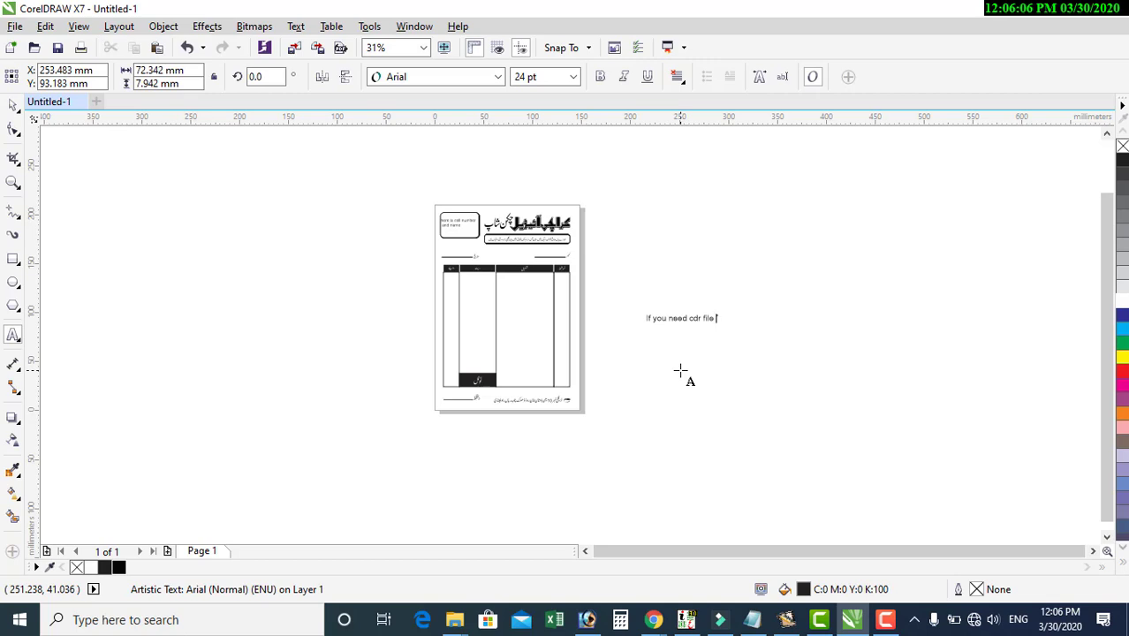
key("ctrl+space")
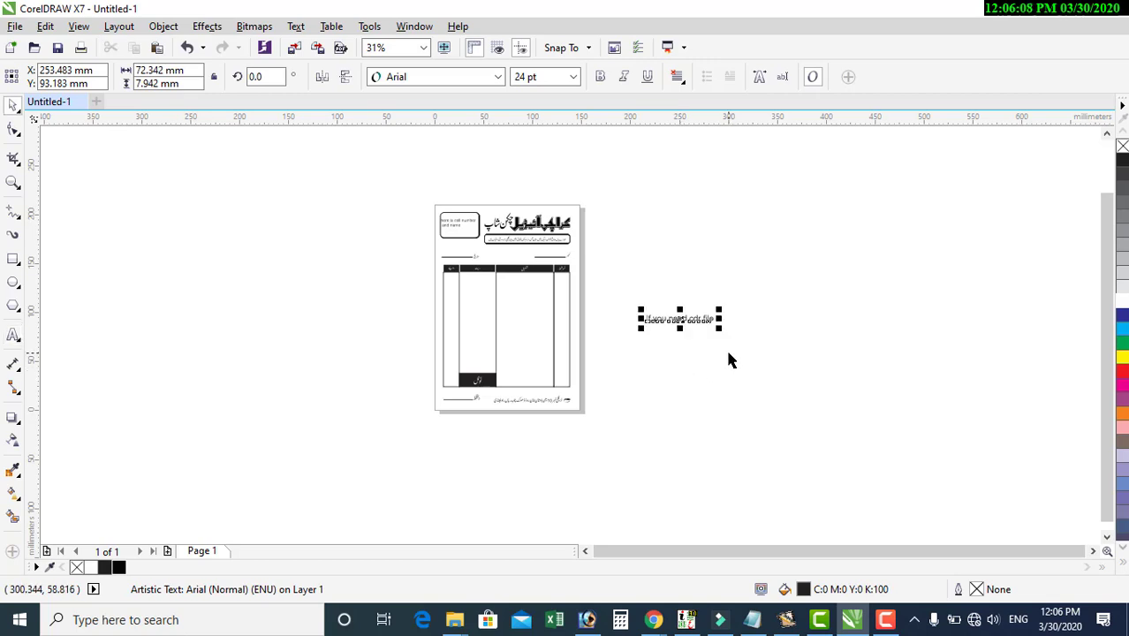
left_click_drag(720, 332, 883, 403)
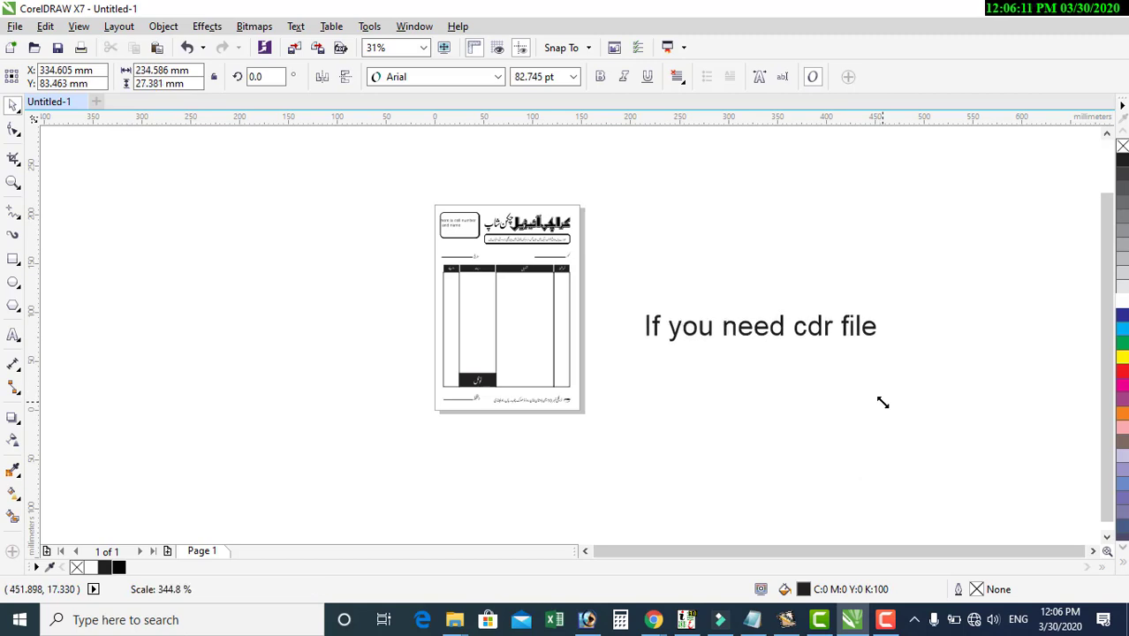
Duplicate the "If you need cdr file" text line directly below the original
left_click(819, 272)
left_click(818, 328)
left_click_drag(819, 326, 818, 377)
right_click(818, 377)
left_click(800, 353)
Change the lower copy's text to "I will add in description" and remove that line from the drawing
double_click(800, 373)
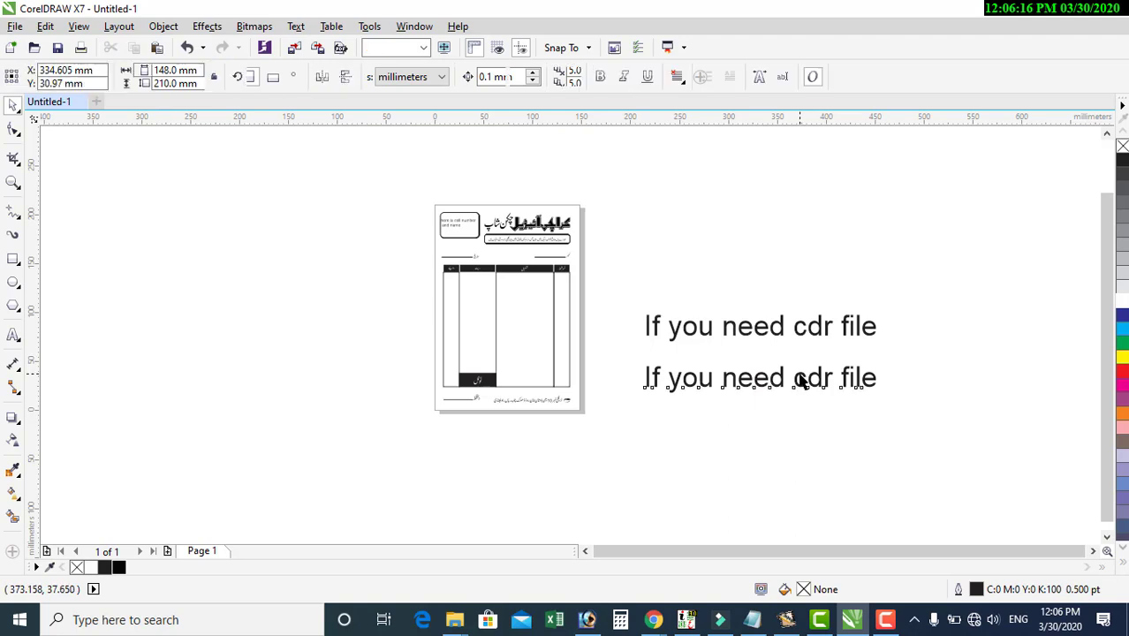
key("ctrl+a")
type("I w")
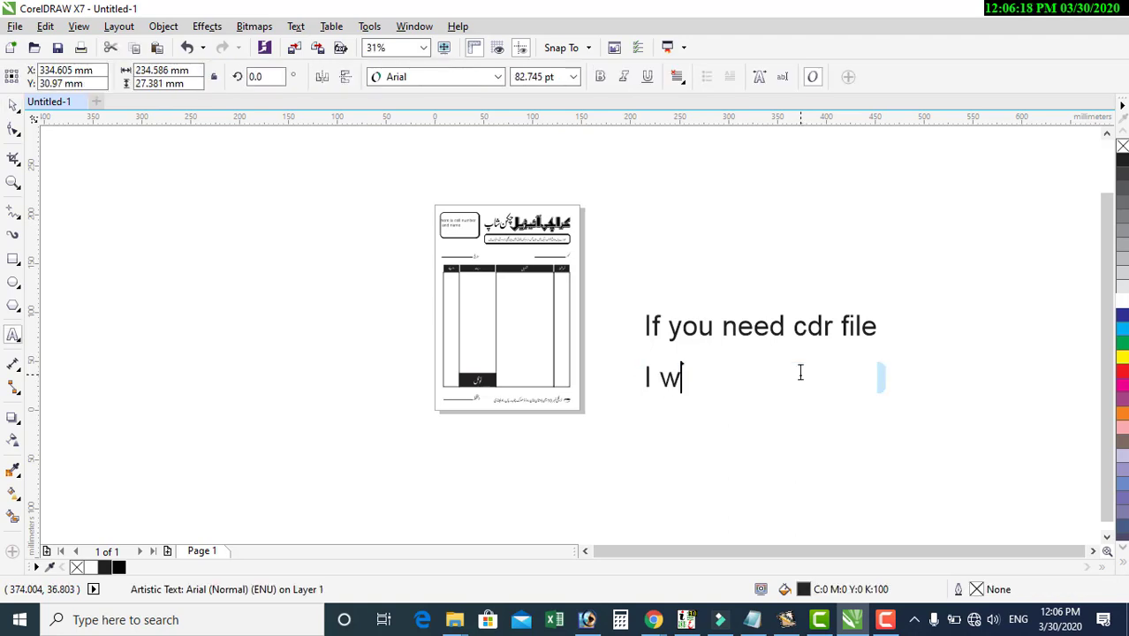
type("ill add in ")
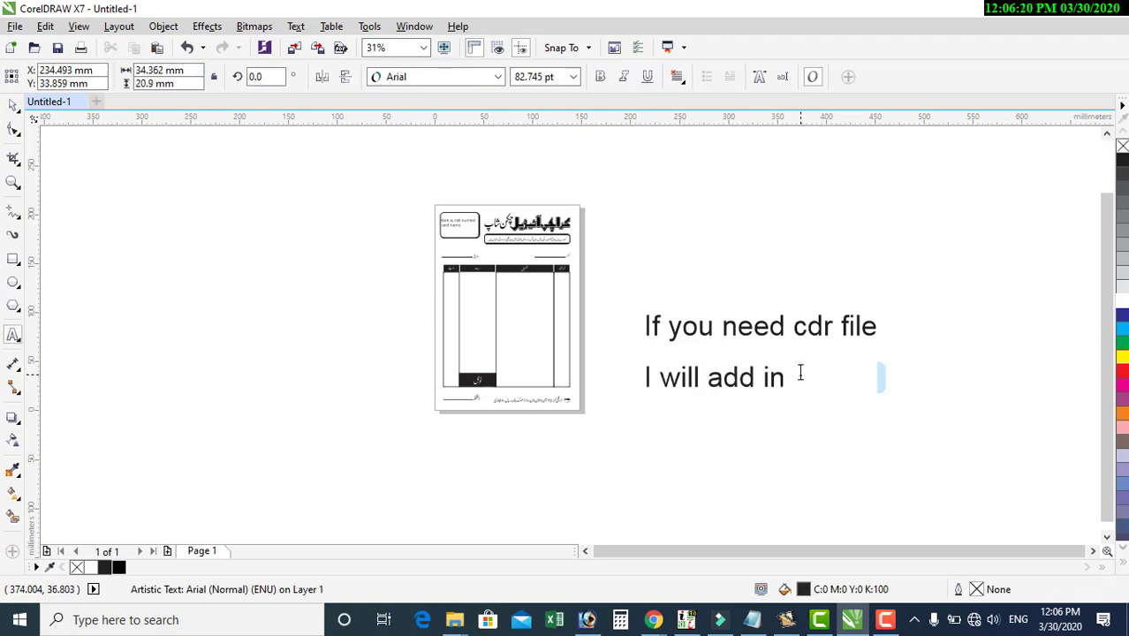
type("description")
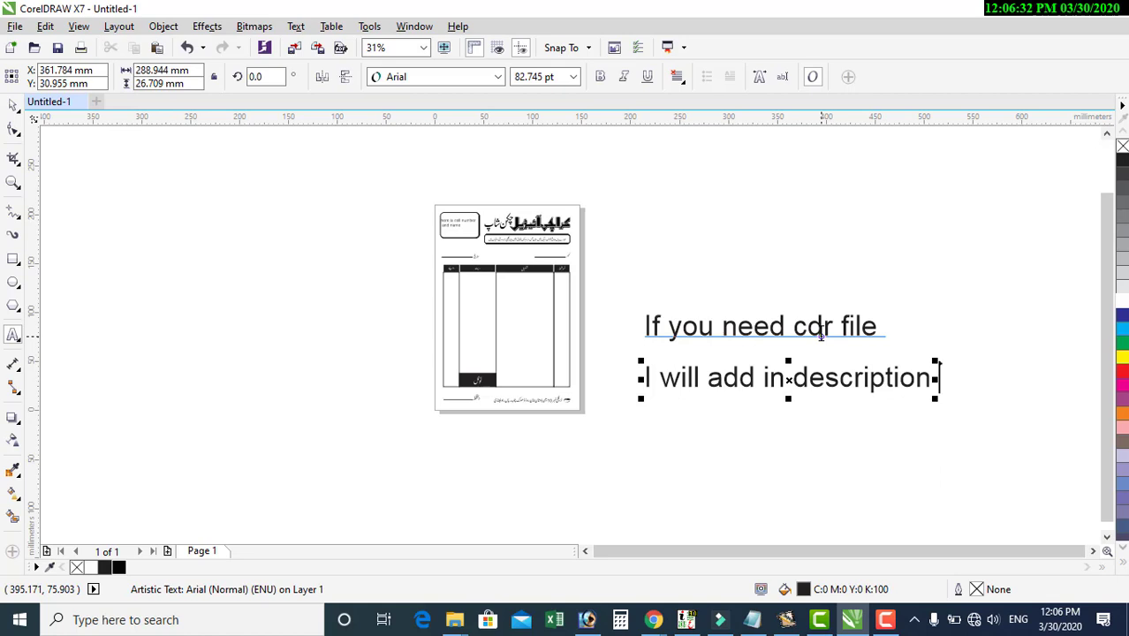
key("ctrl+space")
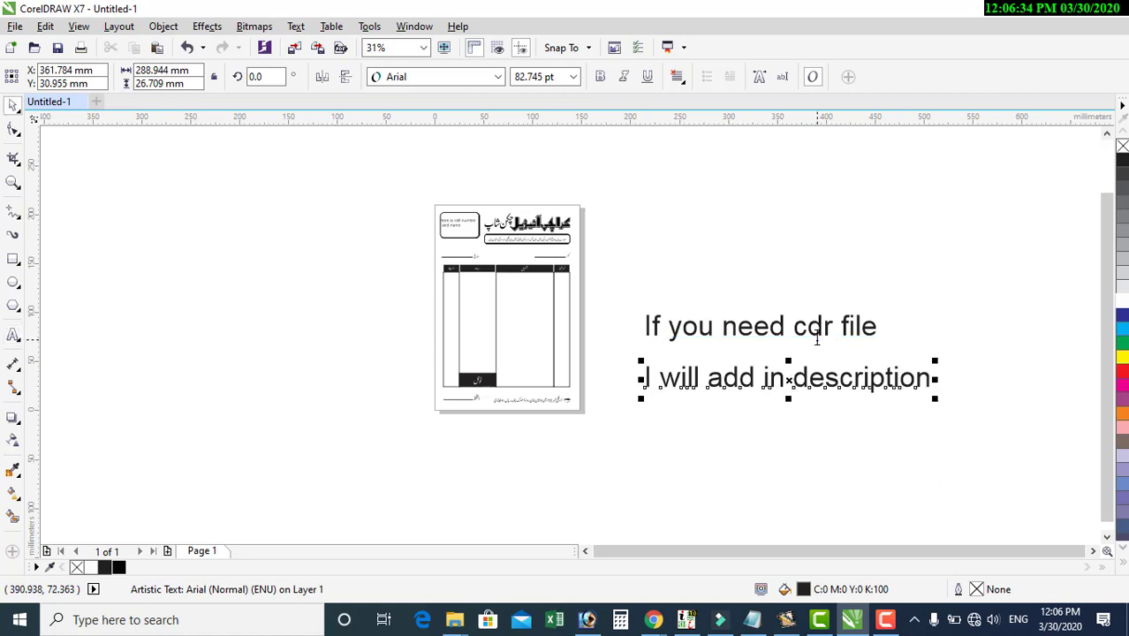
key("Delete")
Replace the wording of the remaining large text line beside the bill page with "thanks for watching"
left_click(802, 327)
double_click(795, 327)
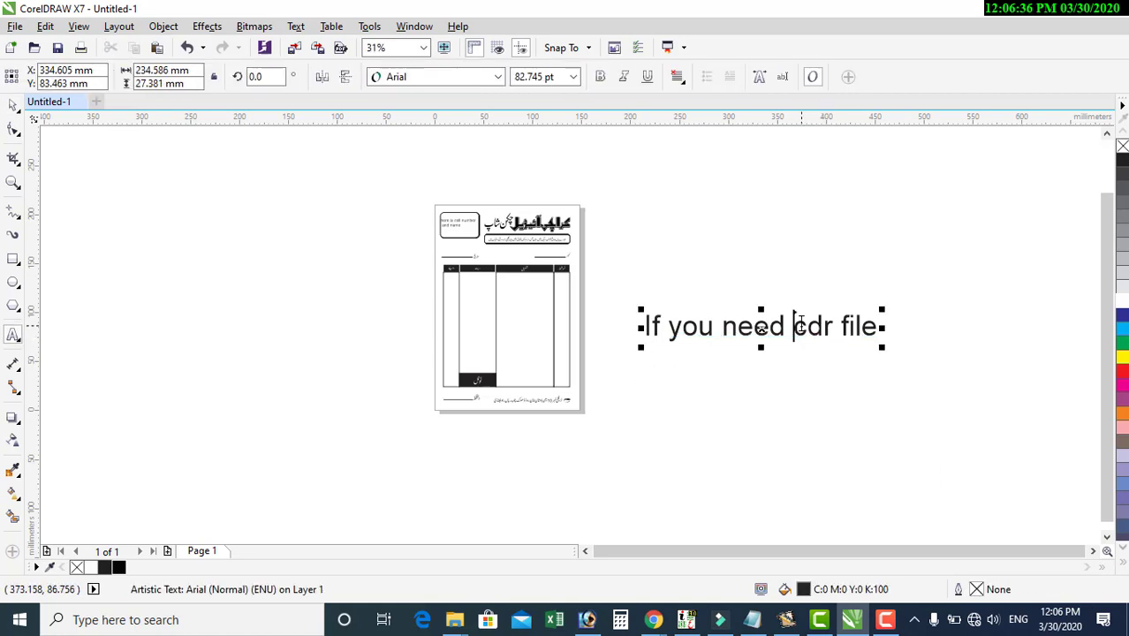
key("ctrl+a")
type("thanks")
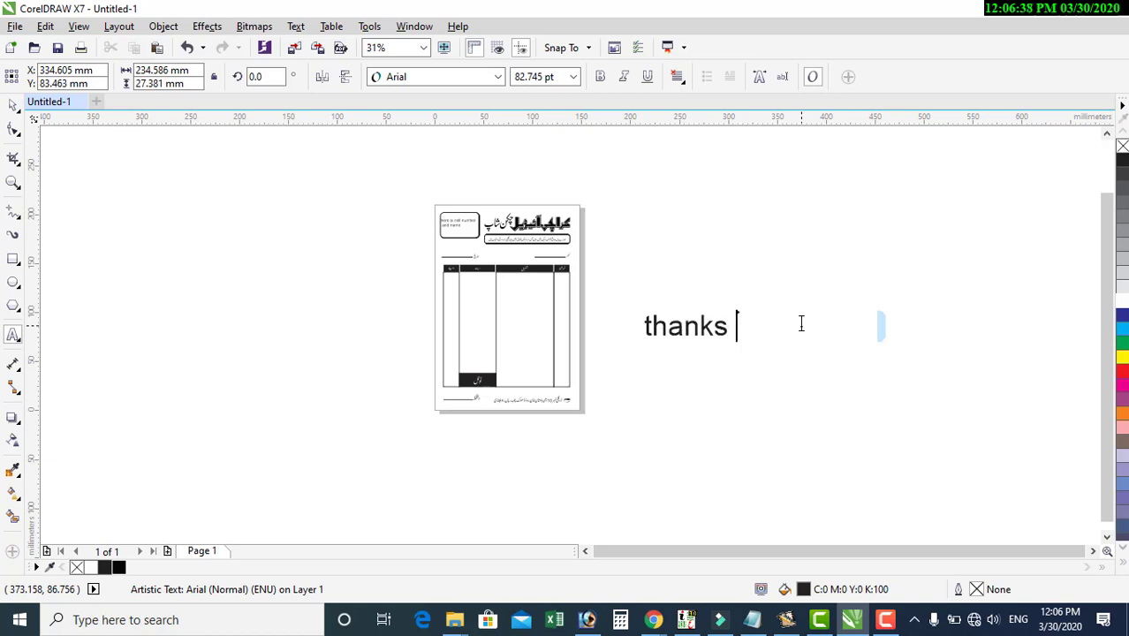
type(" for watin")
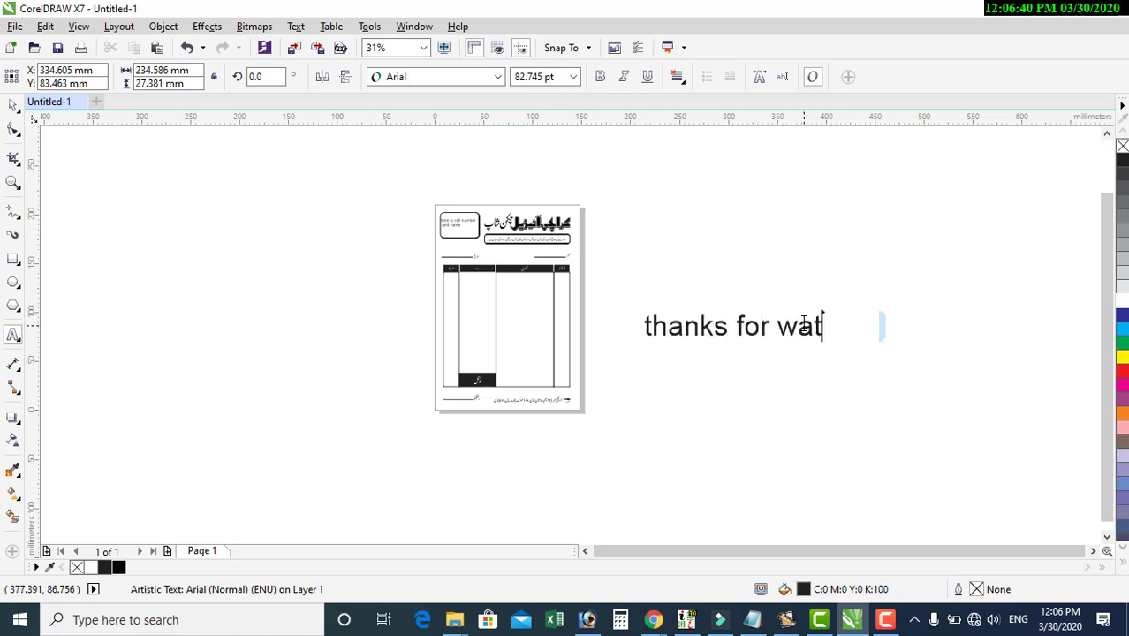
key("BackSpace")
type("c")
key("BackSpace")
key("BackSpace")
type("tchin g")
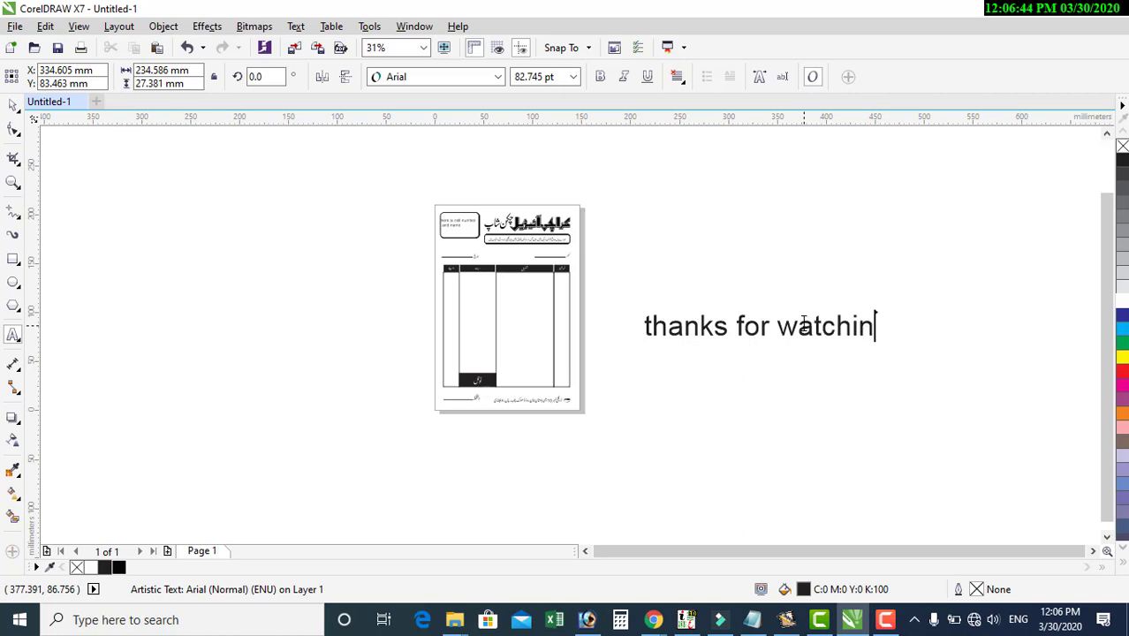